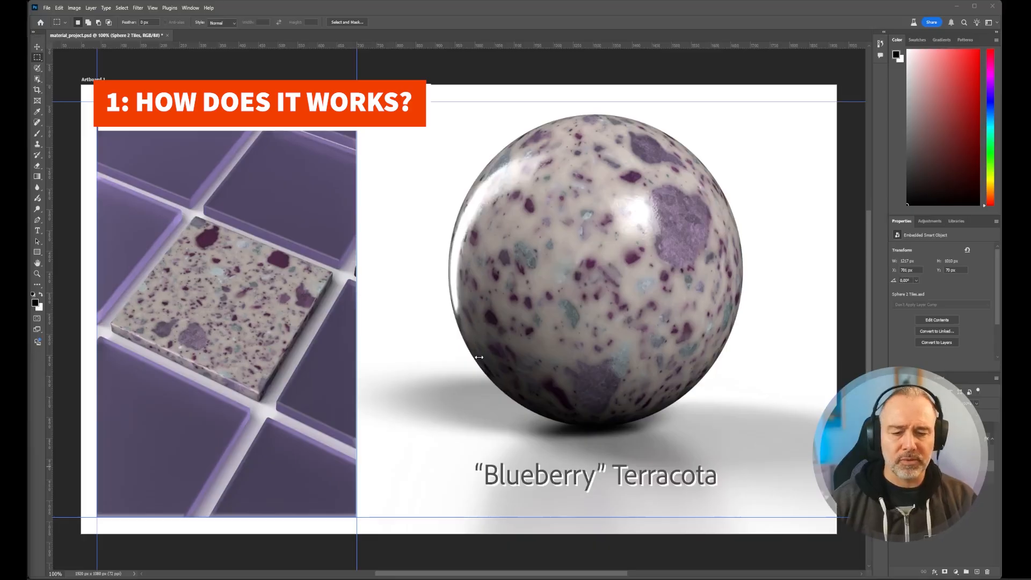
- Open Creative Cloud Desktop, review the available beta applications, and close it again
{"action": "key", "text": "super"}
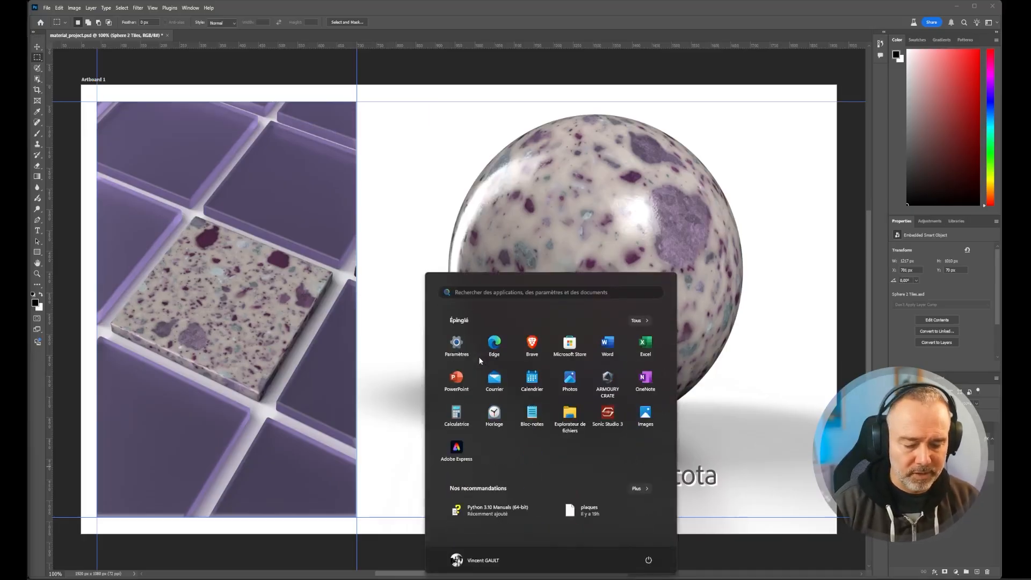
{"action": "type", "text": "creative"}
{"action": "key", "text": "Return"}
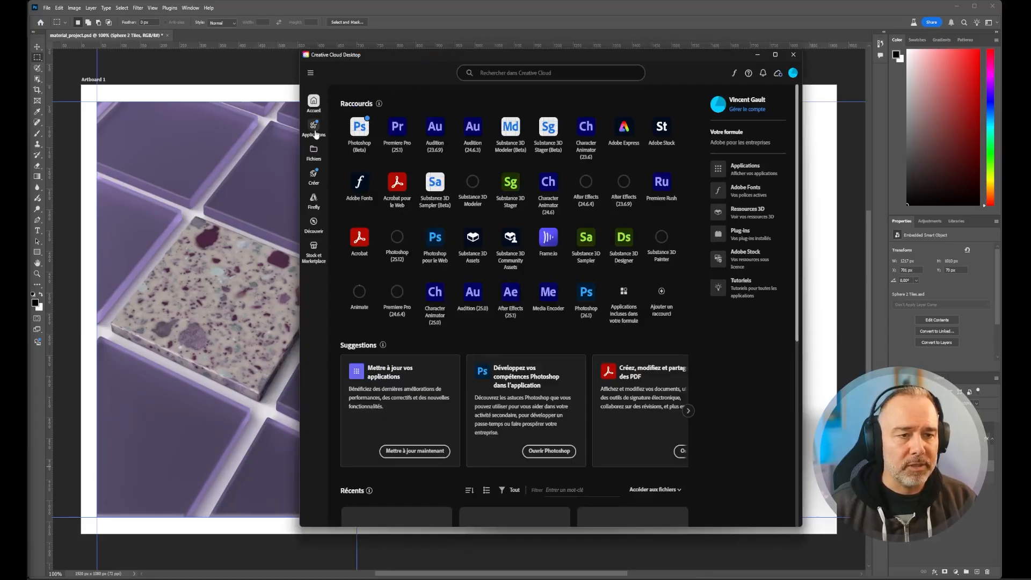
{"action": "left_click", "coordinate": [314, 129]}
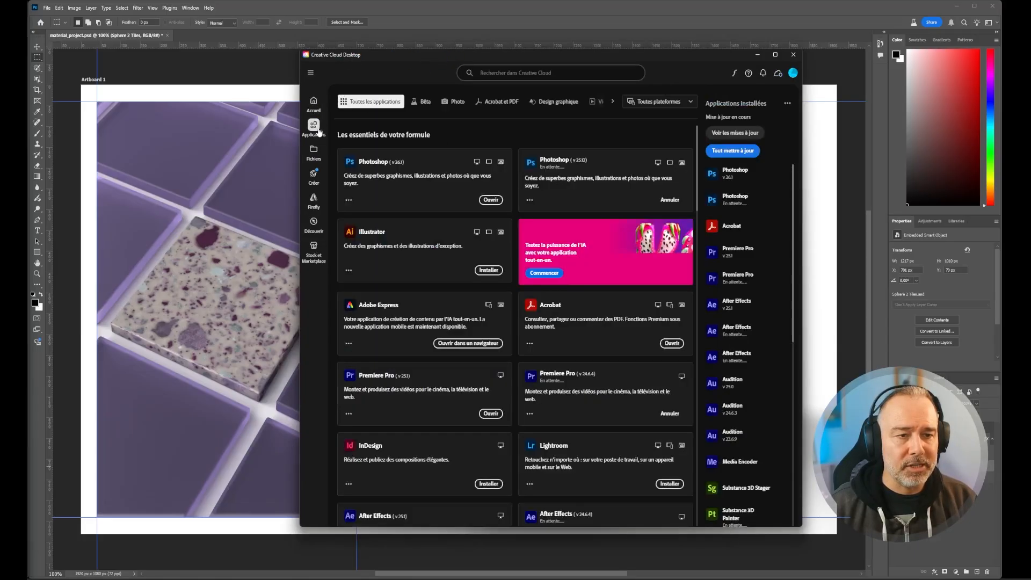
{"action": "left_click", "coordinate": [420, 103]}
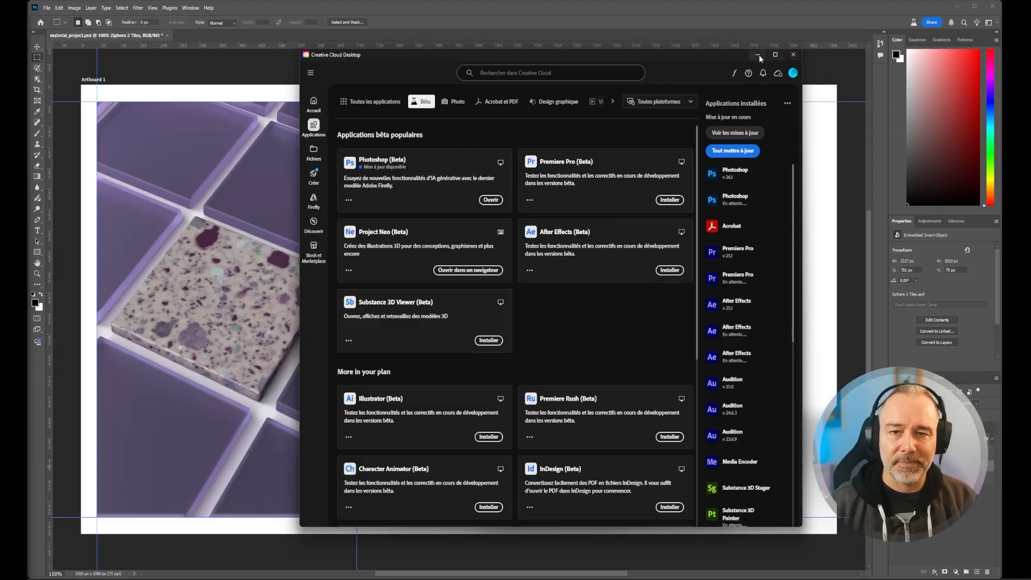
{"action": "left_click", "coordinate": [793, 55]}
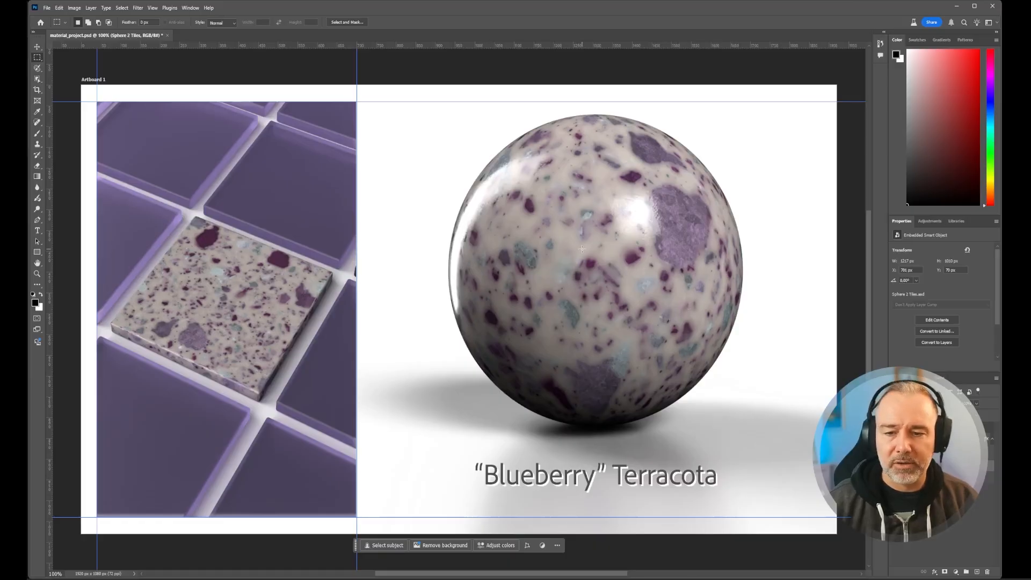
- Hide and show the tile image layer to check which part of the artboard it covers
{"action": "left_click", "coordinate": [894, 477]}
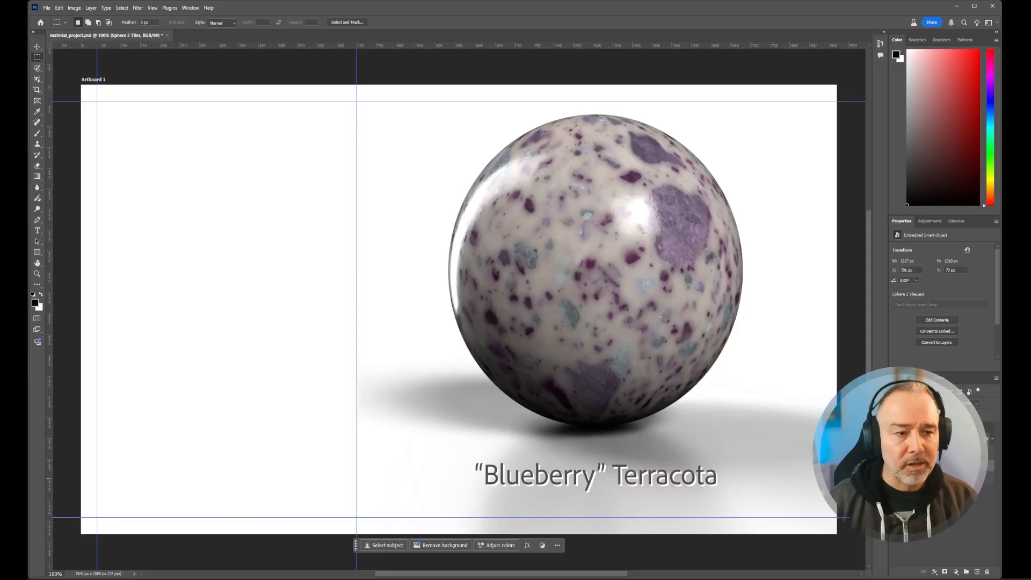
{"action": "left_click", "coordinate": [894, 478]}
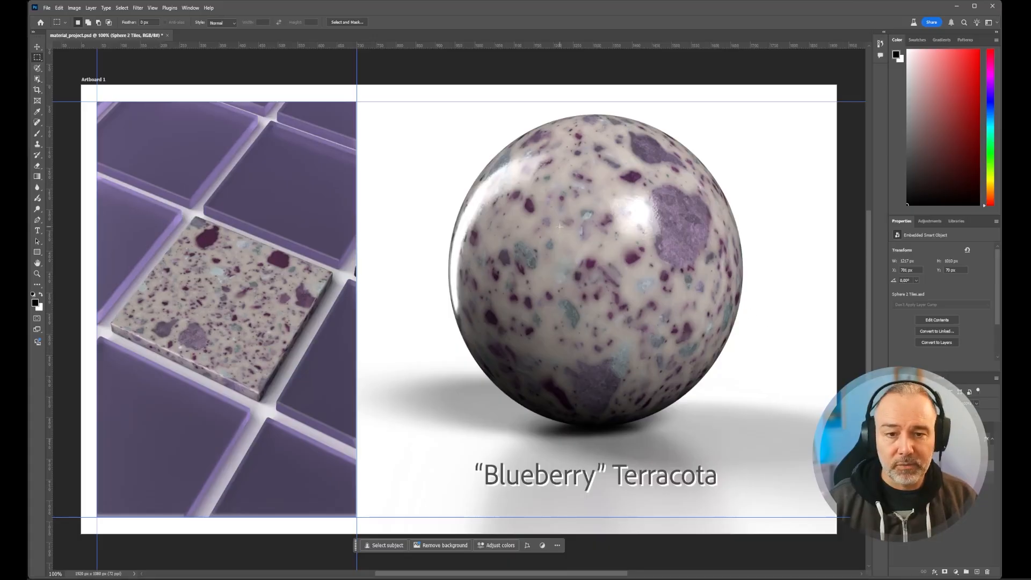
- Replace the word "Blueberry" with "Emerald" in the title text below the sphere
{"action": "key", "text": "t"}
{"action": "double_click", "coordinate": [554, 476]}
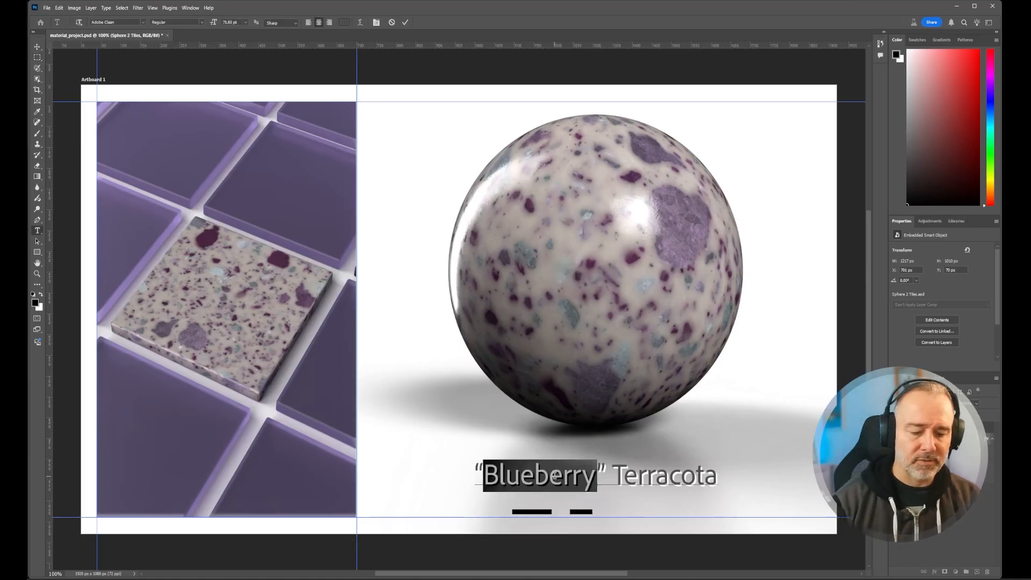
{"action": "type", "text": "Emareal"}
{"action": "key", "text": "BackSpace"}
{"action": "key", "text": "BackSpace"}
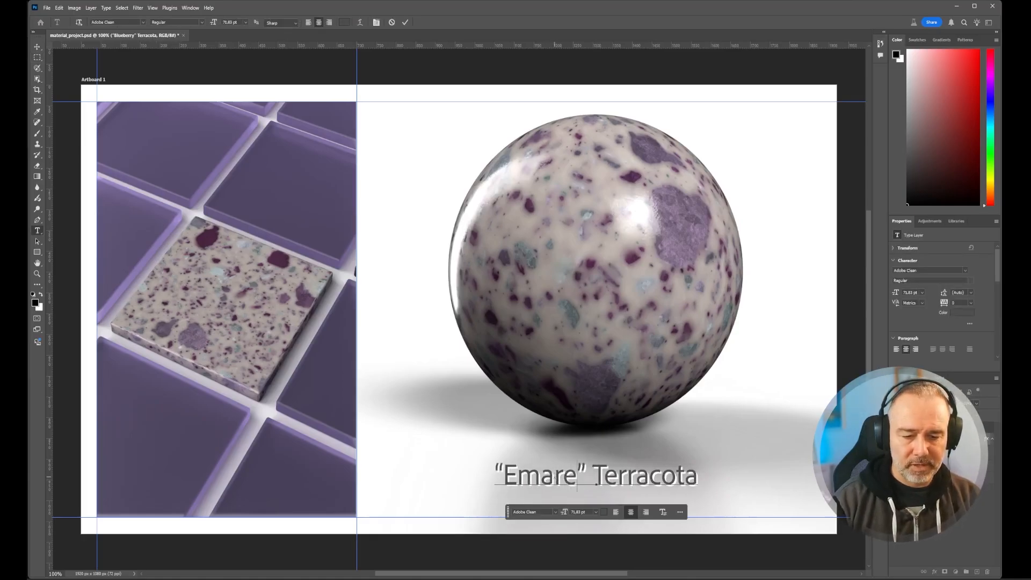
{"action": "key", "text": "BackSpace"}
{"action": "key", "text": "BackSpace"}
{"action": "key", "text": "BackSpace"}
{"action": "type", "text": "erald"}
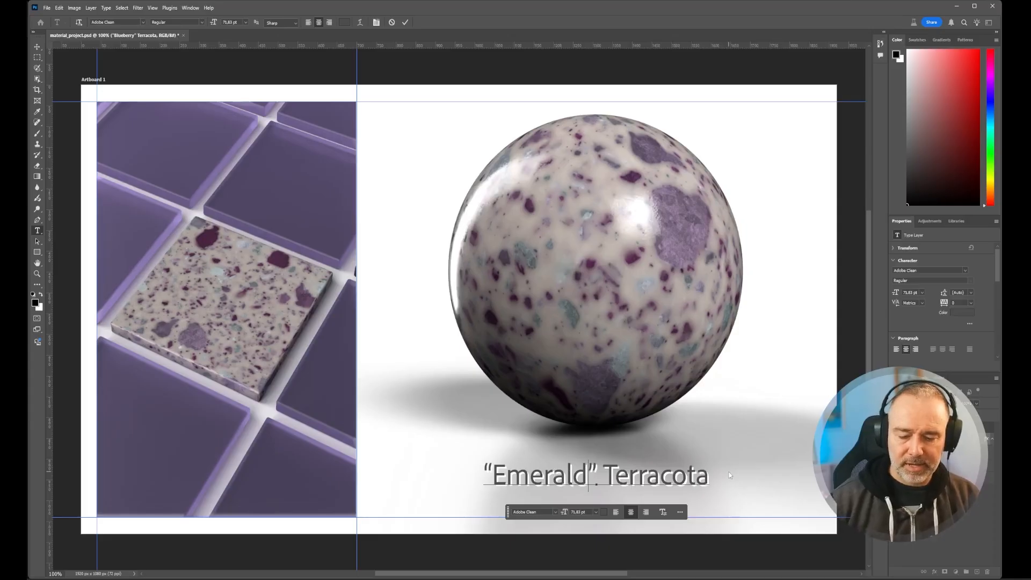
{"action": "key", "text": "ctrl+Return"}
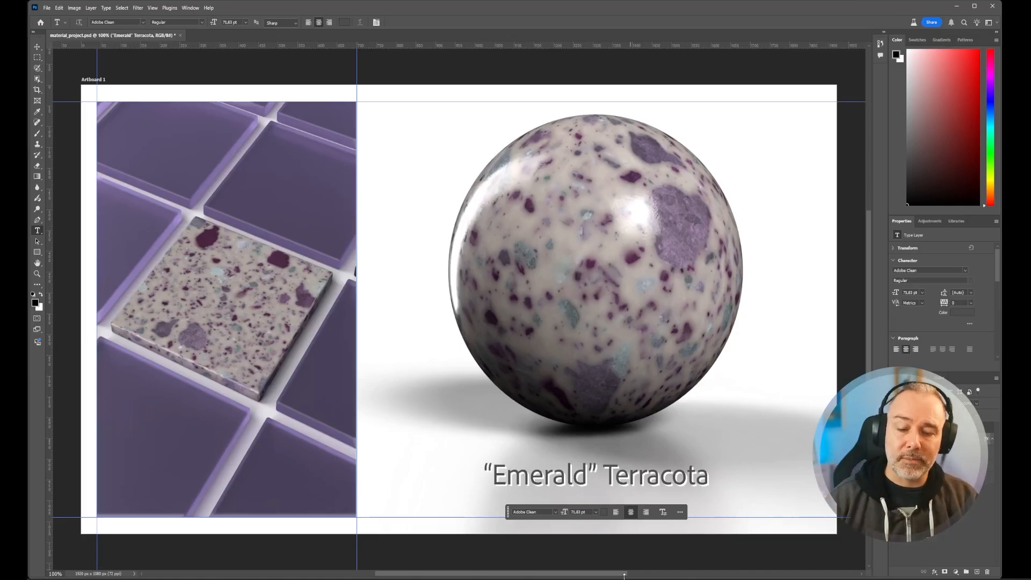
- Switch to the sphere scene in Substance 3D Viewer, turn off ray tracing, and slightly adjust the sphere's viewing angle
{"action": "left_click", "coordinate": [615, 558]}
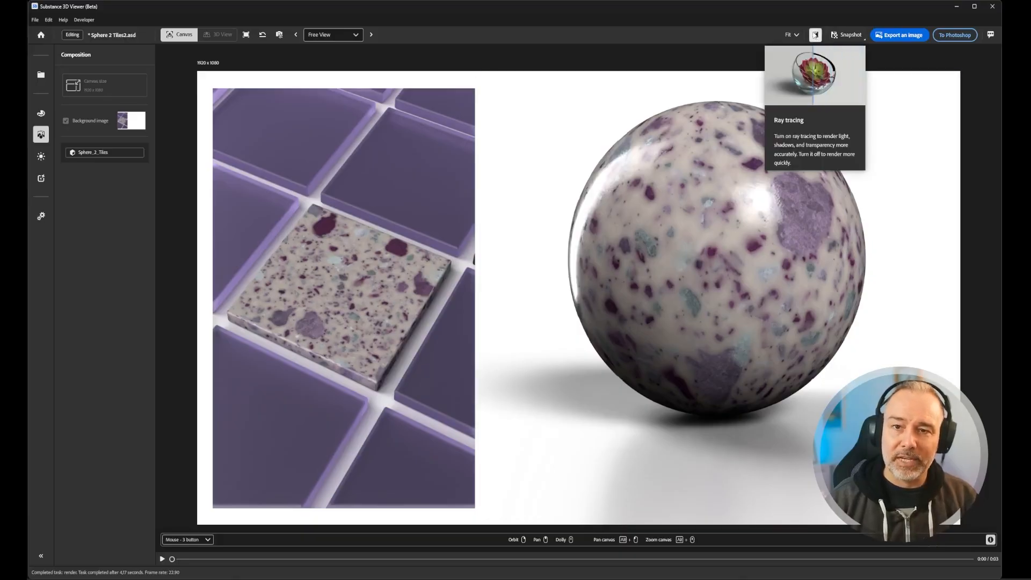
{"action": "left_click", "coordinate": [814, 35]}
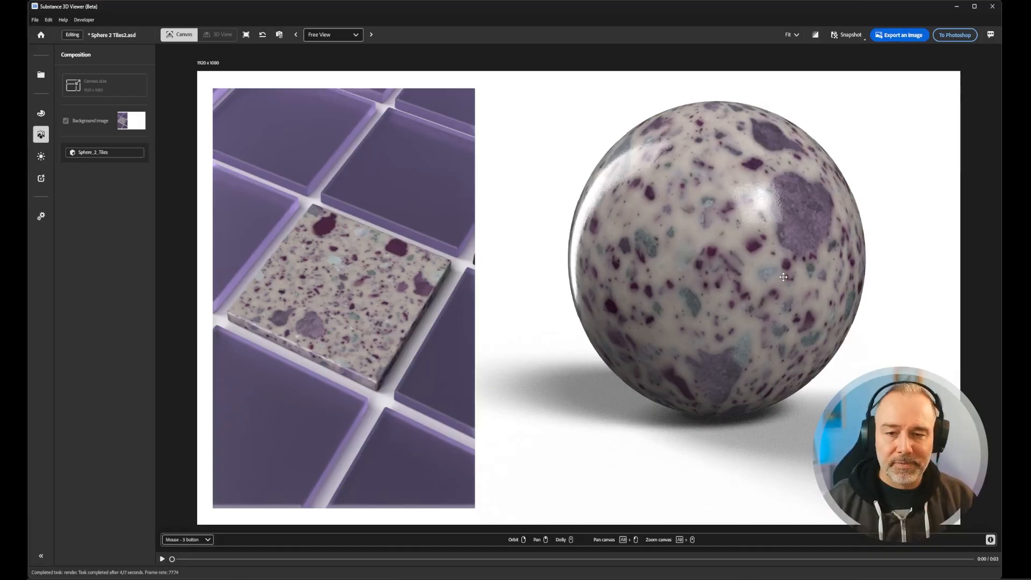
{"action": "right_click_drag", "start_coordinate": [781, 275], "coordinate": [656, 291], "text": "shift"}
{"action": "right_click_drag", "start_coordinate": [712, 288], "coordinate": [755, 230], "text": "shift"}
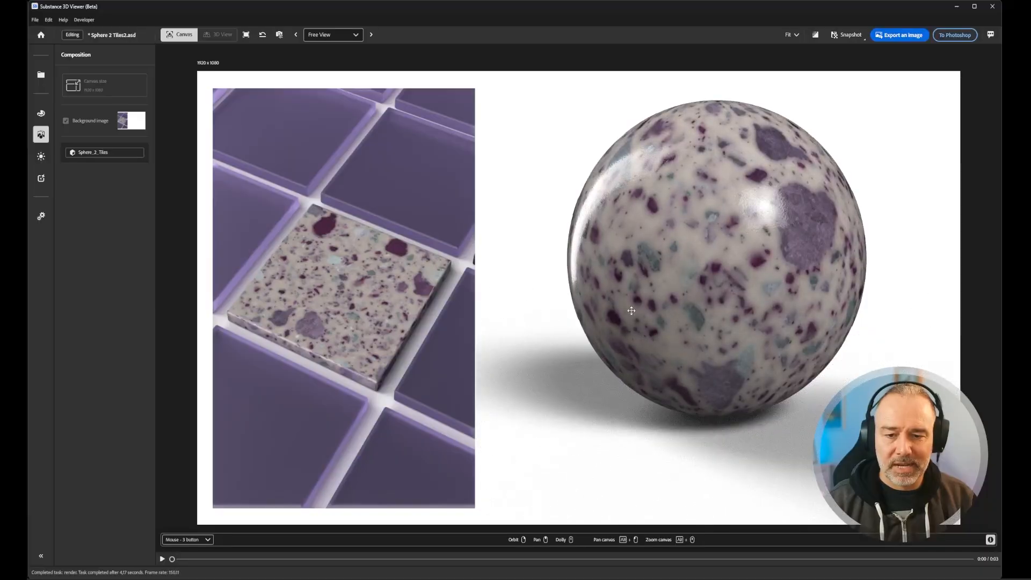
{"action": "right_click_drag", "start_coordinate": [699, 347], "coordinate": [699, 342]}
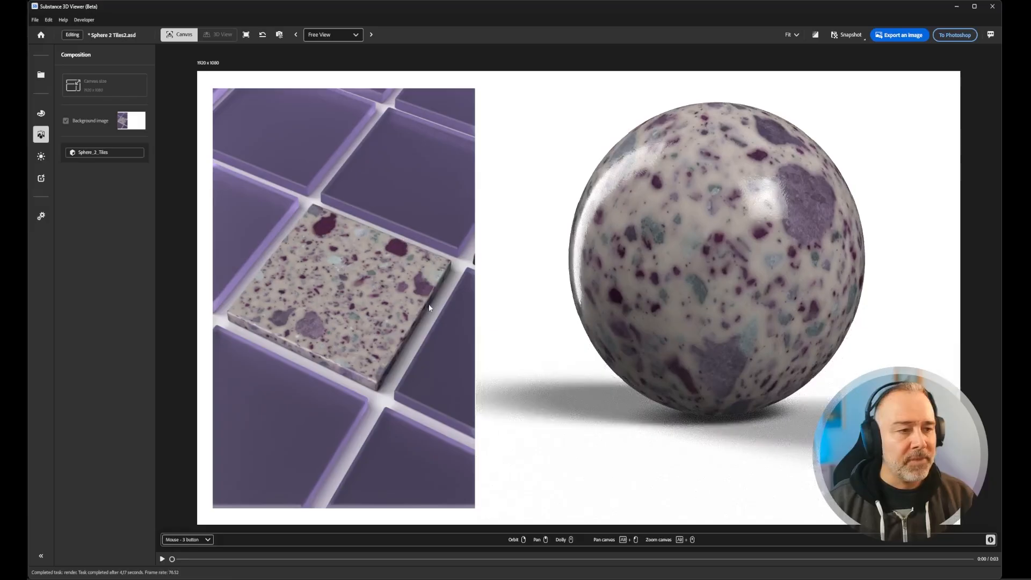
- Set Insert Color 02 of the sphere's Recycled Plastic material to dark green (#184530)
{"action": "left_click", "coordinate": [41, 113]}
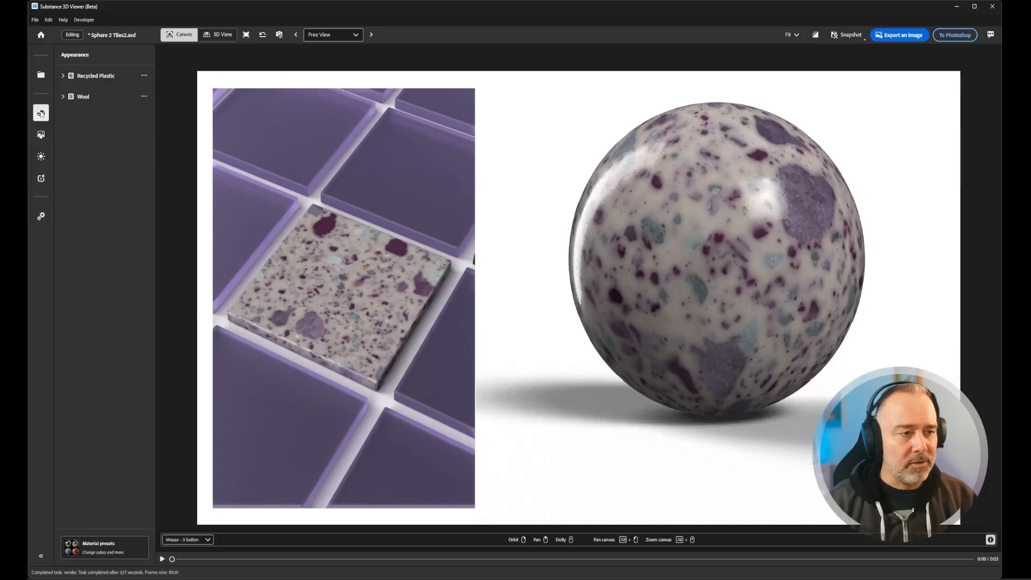
{"action": "left_click", "coordinate": [701, 184]}
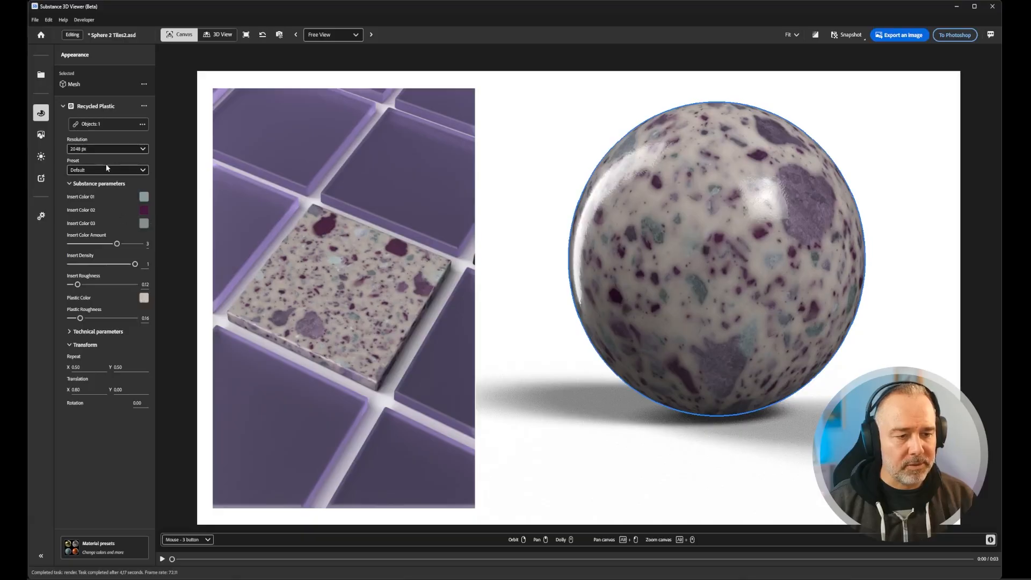
{"action": "left_click", "coordinate": [144, 210]}
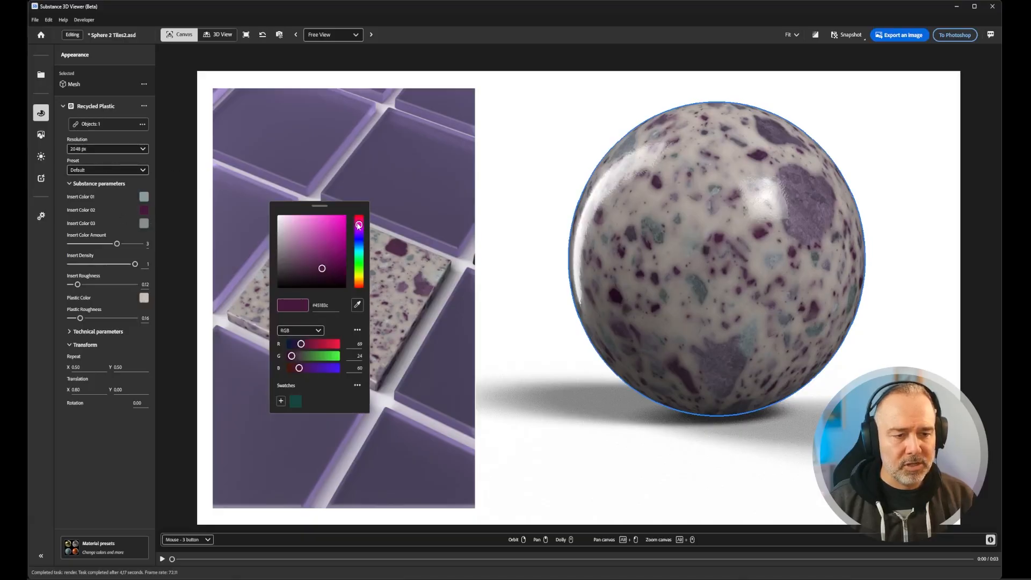
{"action": "left_click_drag", "start_coordinate": [359, 225], "coordinate": [359, 258]}
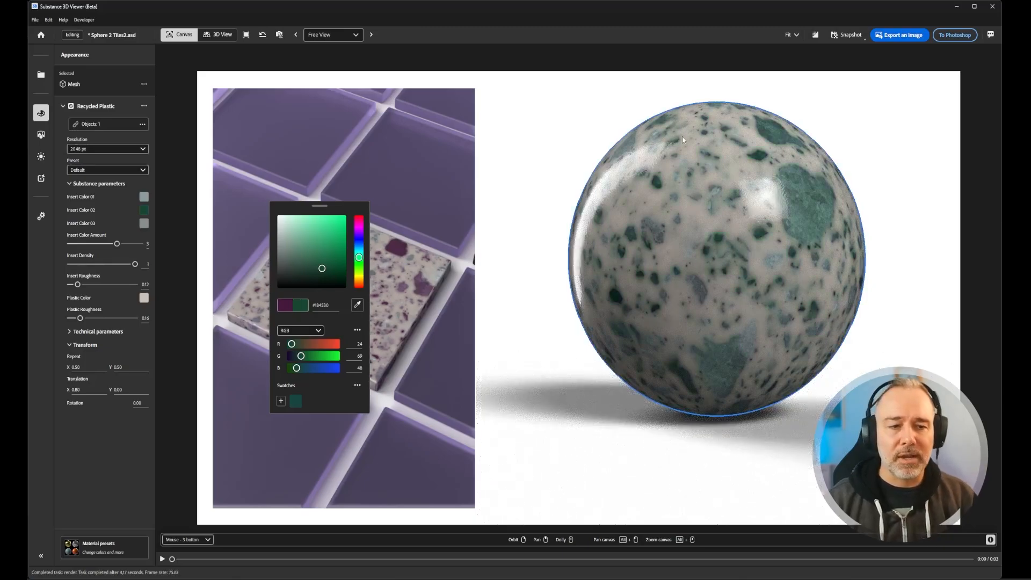
{"action": "left_click", "coordinate": [606, 127]}
{"action": "left_click", "coordinate": [552, 142]}
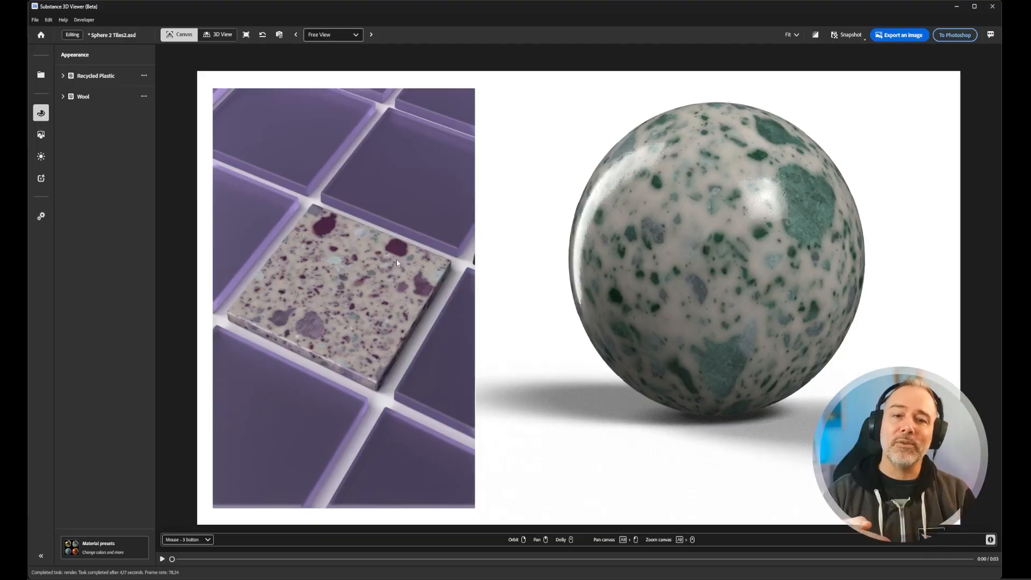
- Send the sphere scene from its composition settings back to Photoshop
{"action": "left_click", "coordinate": [40, 139]}
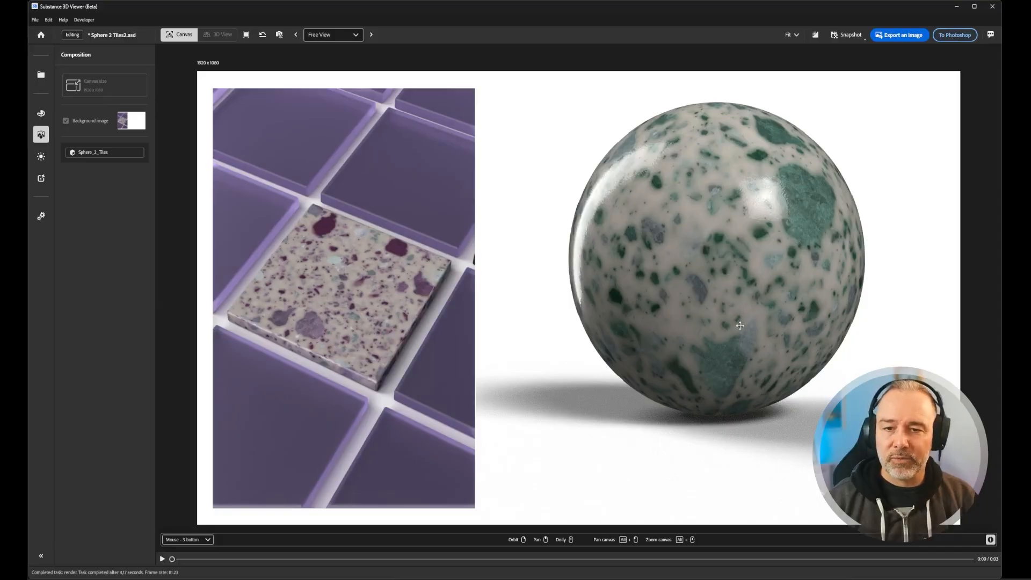
{"action": "left_click", "coordinate": [965, 36]}
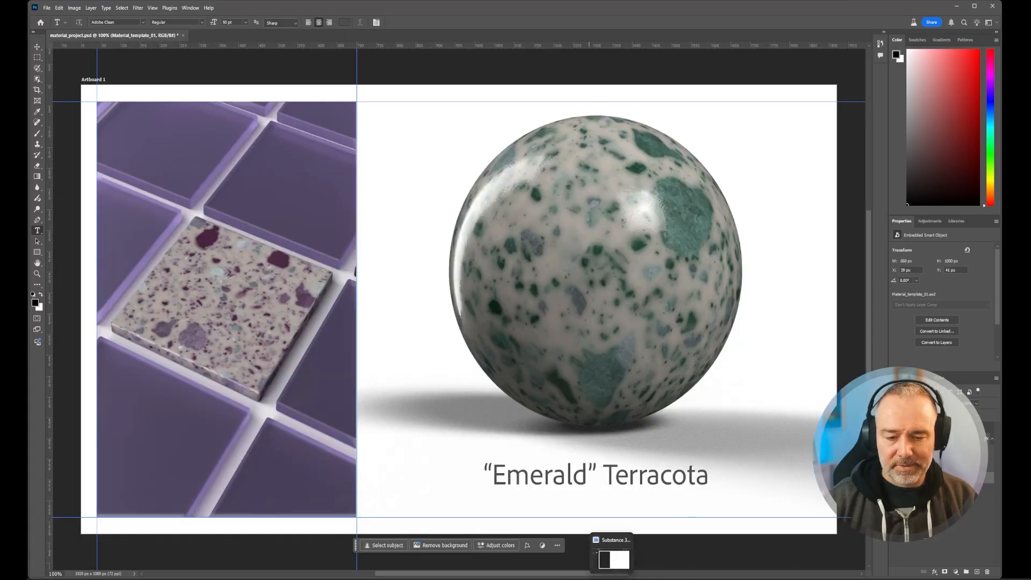
- Switch to the Material_template_01 tile scene in Substance 3D Viewer and compare it with the Photoshop layout
{"action": "left_click", "coordinate": [614, 558]}
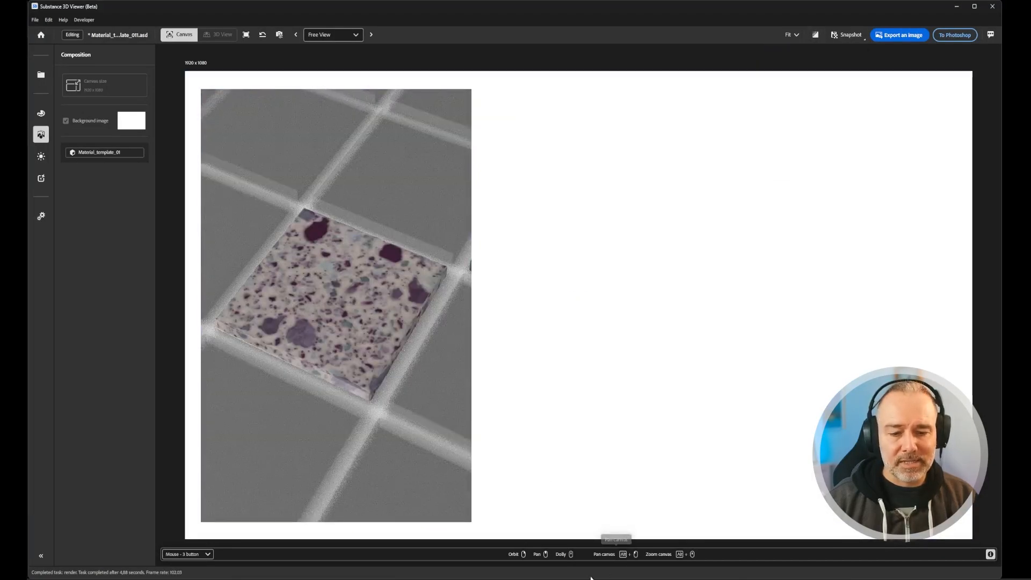
{"action": "mouse_move", "coordinate": [559, 579]}
{"action": "left_click", "coordinate": [558, 554]}
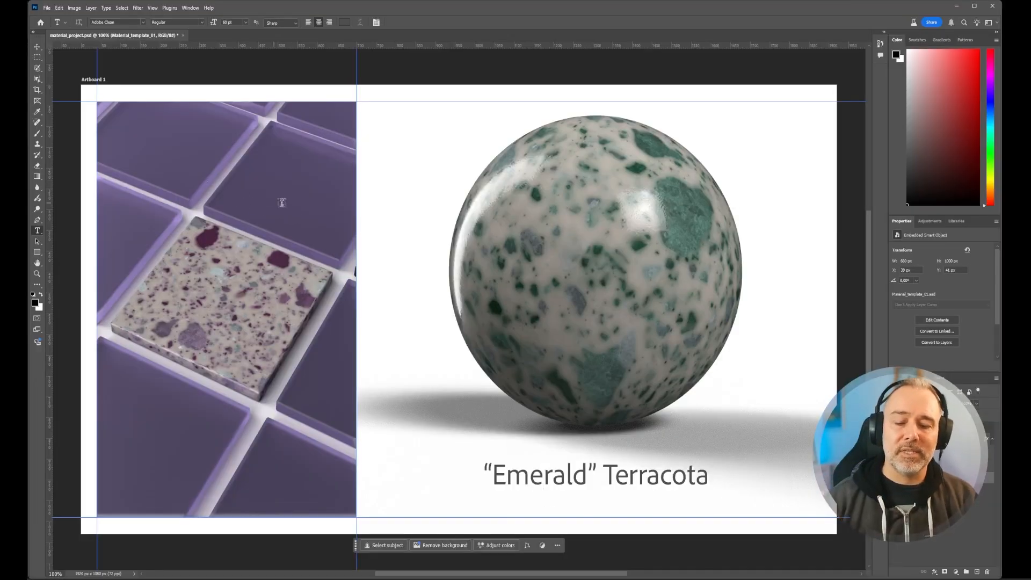
{"action": "mouse_move", "coordinate": [612, 579]}
{"action": "left_click", "coordinate": [613, 558]}
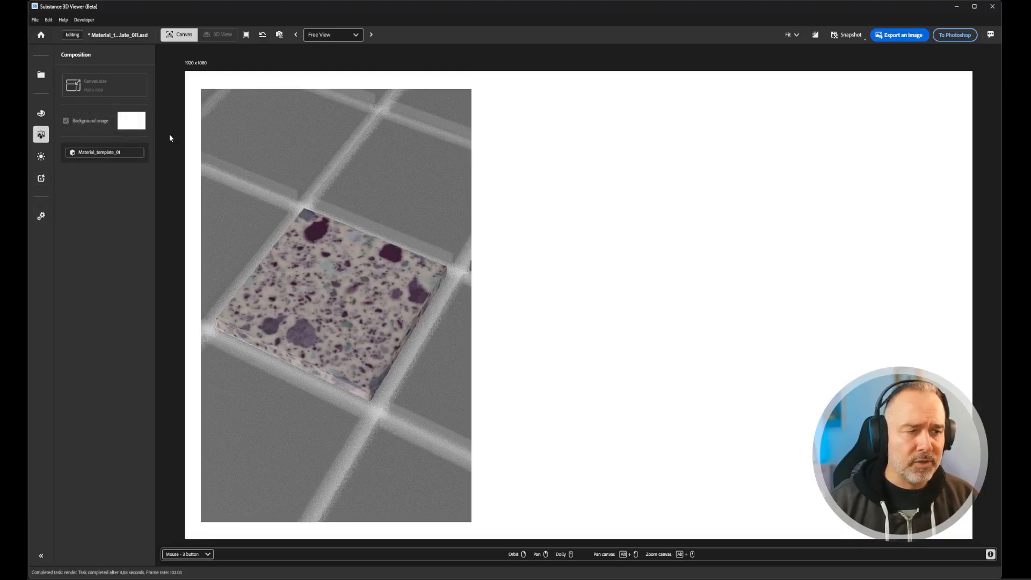
- Set Insert Color 02 of the center tile's Recycled Plastic material to the saved dark green swatch (#184540)
{"action": "left_click", "coordinate": [45, 114]}
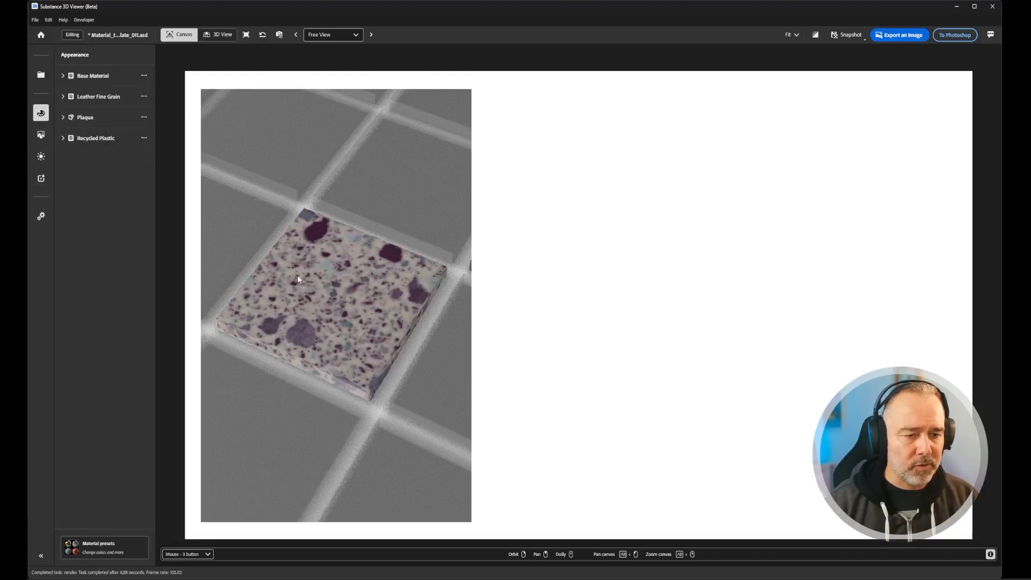
{"action": "left_click", "coordinate": [327, 265]}
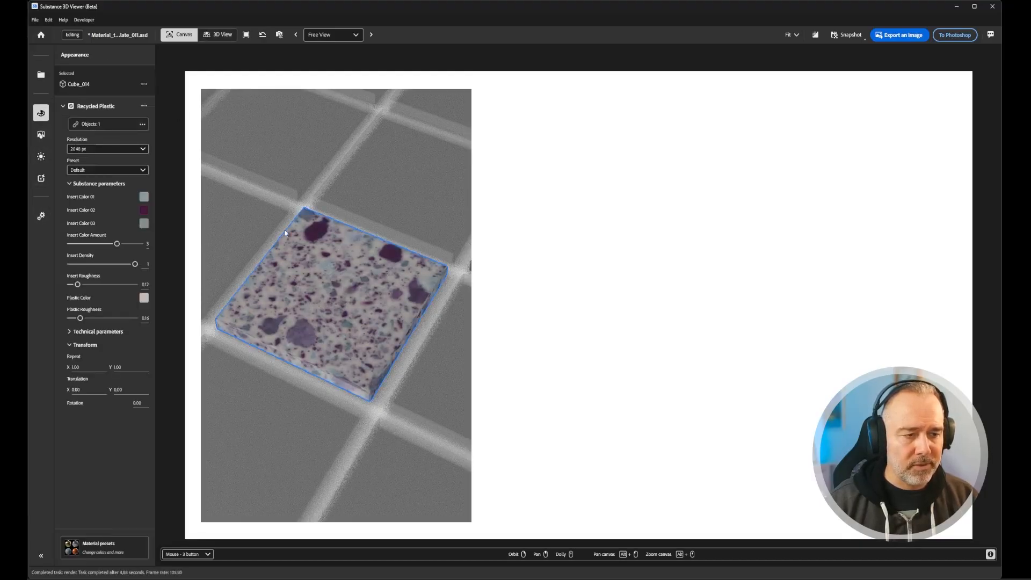
{"action": "left_click", "coordinate": [143, 210]}
{"action": "left_click", "coordinate": [358, 257]}
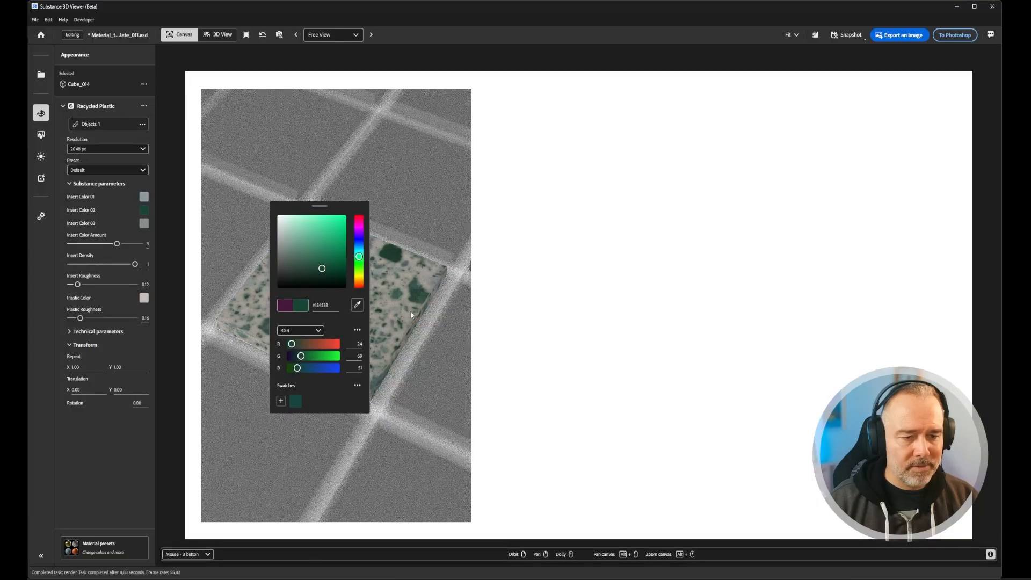
{"action": "left_click", "coordinate": [295, 401]}
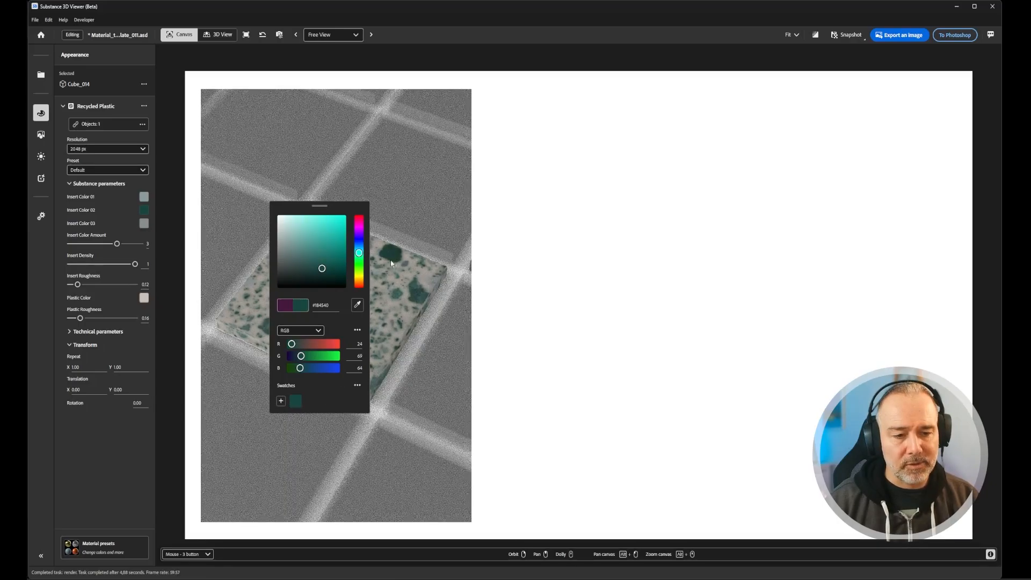
{"action": "left_click", "coordinate": [553, 156]}
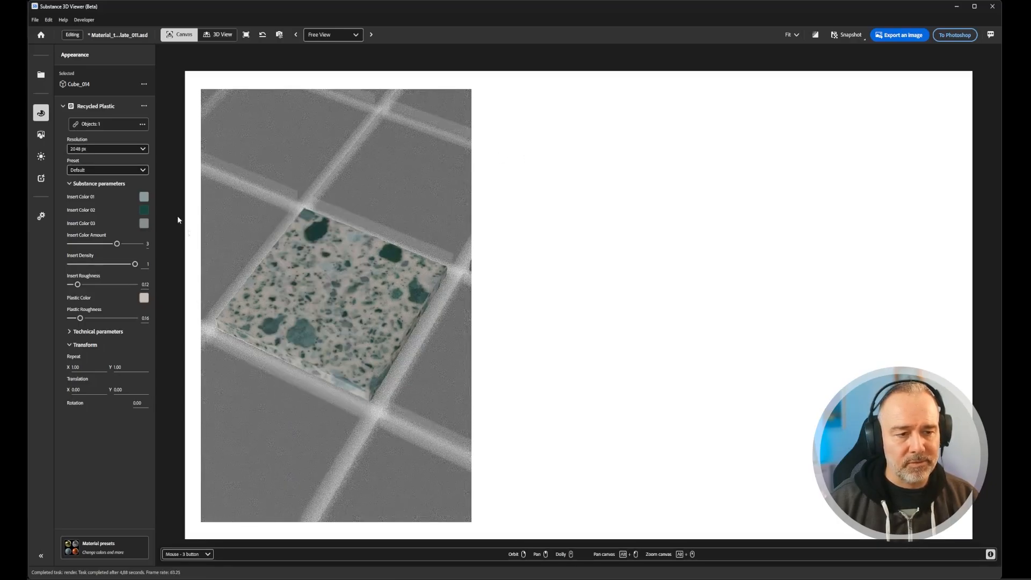
- Set the surrounding glass tiles' Absorption Color to a pale turquoise, about #c9fff9, based on the saved green swatch, and turn on ray tracing
{"action": "left_click", "coordinate": [401, 173]}
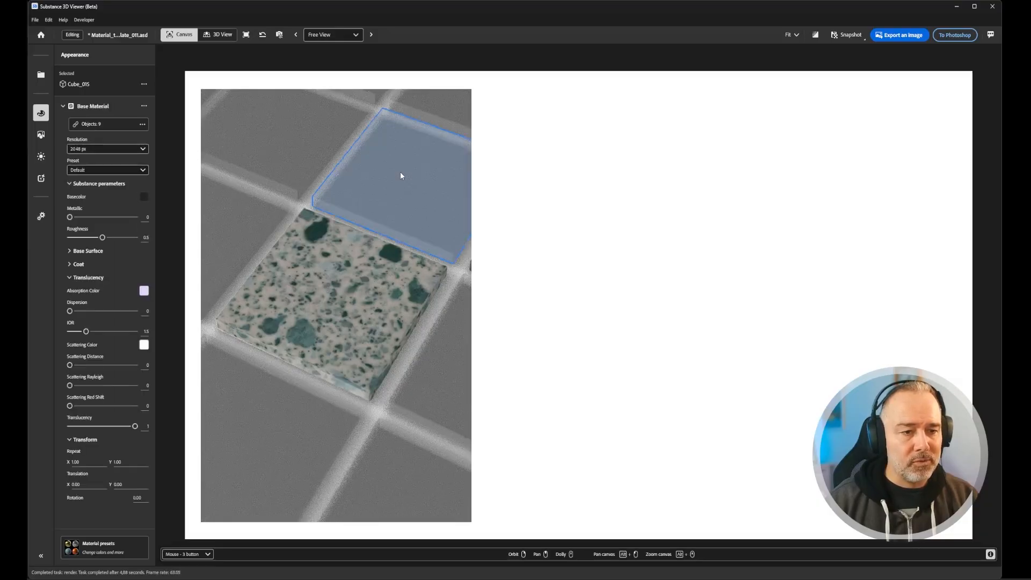
{"action": "left_click", "coordinate": [144, 291]}
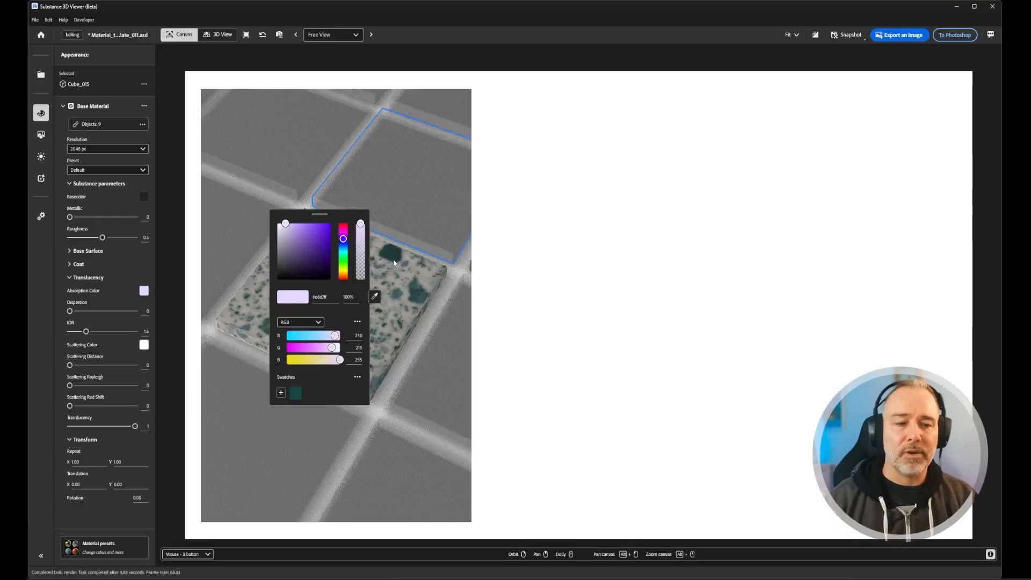
{"action": "left_click", "coordinate": [297, 393]}
{"action": "left_click_drag", "start_coordinate": [313, 266], "coordinate": [288, 224]}
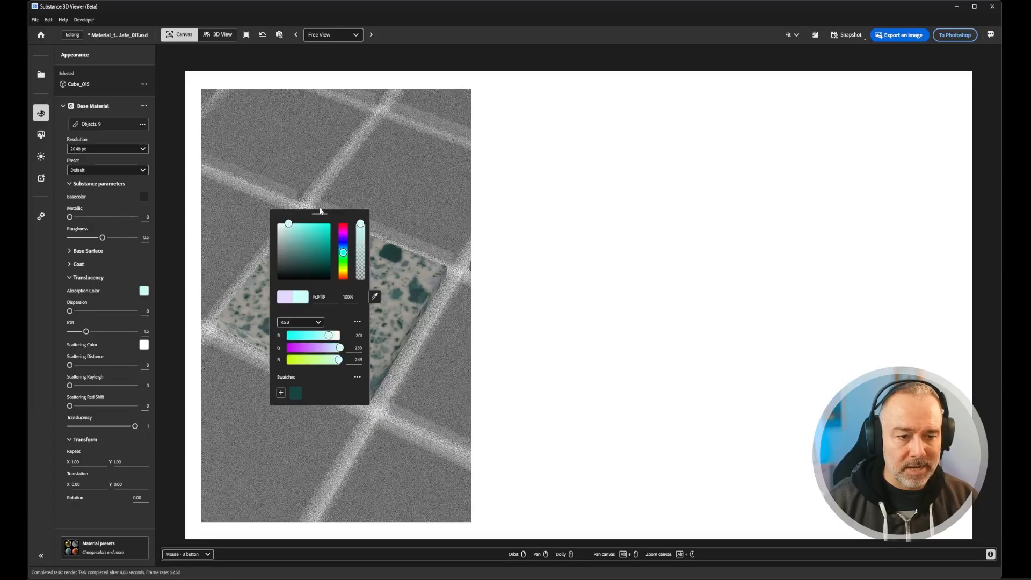
{"action": "left_click", "coordinate": [600, 270]}
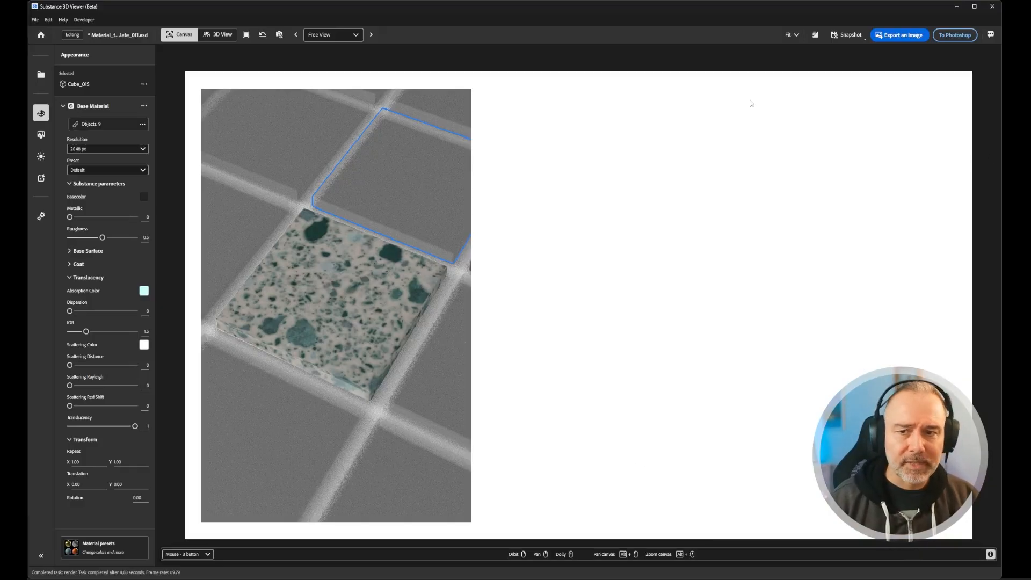
{"action": "left_click", "coordinate": [816, 35]}
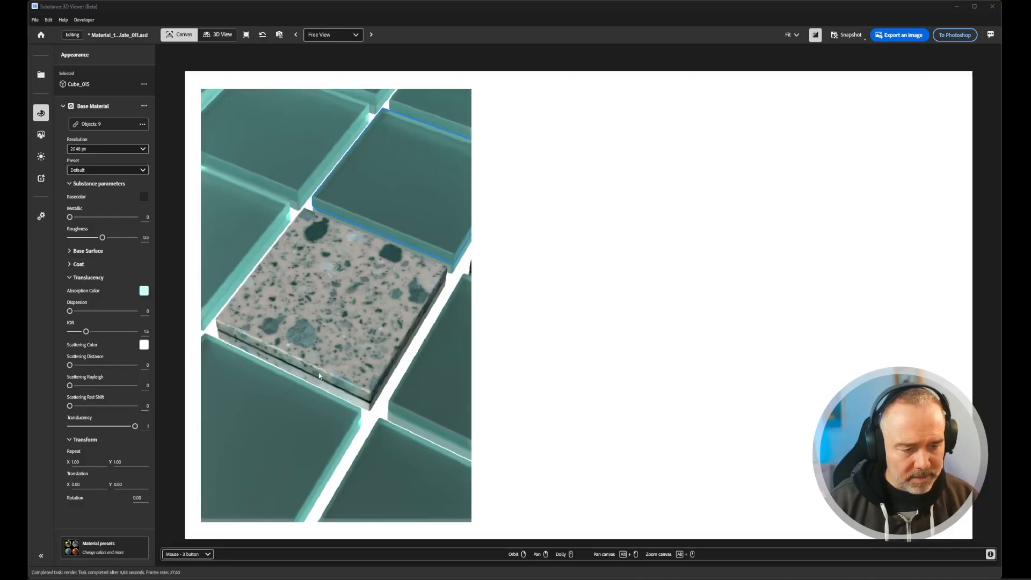
- Set the ground plane's reflection roughness to 0.27 and send the tile scene back to Photoshop
{"action": "left_click", "coordinate": [41, 156]}
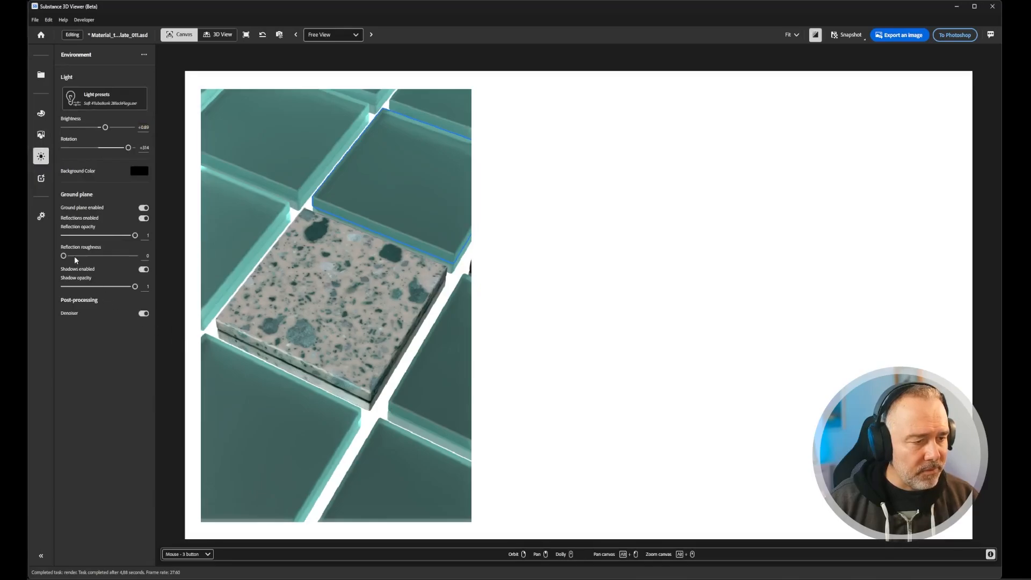
{"action": "left_click_drag", "start_coordinate": [64, 255], "coordinate": [84, 260]}
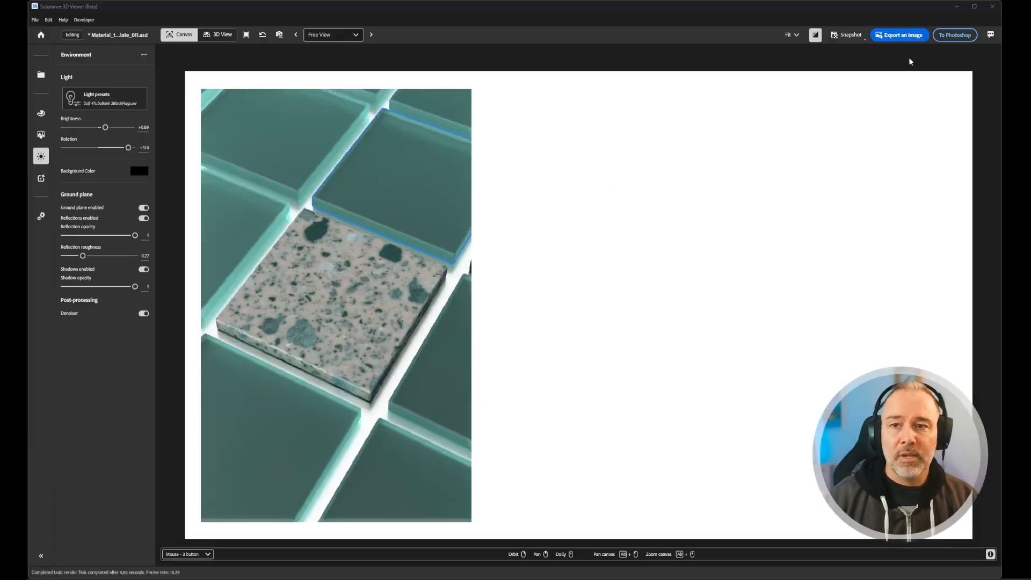
{"action": "left_click", "coordinate": [943, 38]}
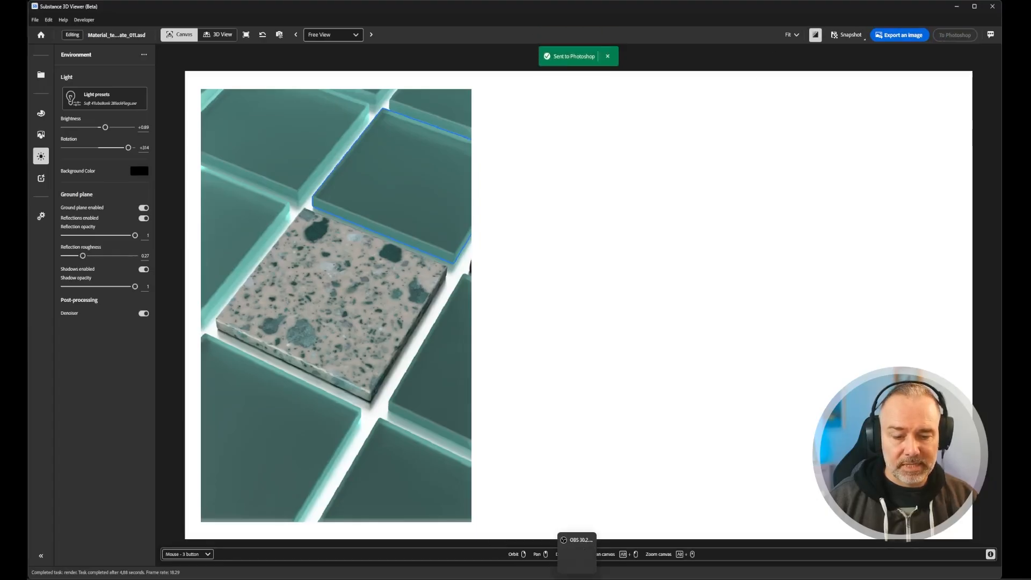
{"action": "left_click", "coordinate": [569, 579]}
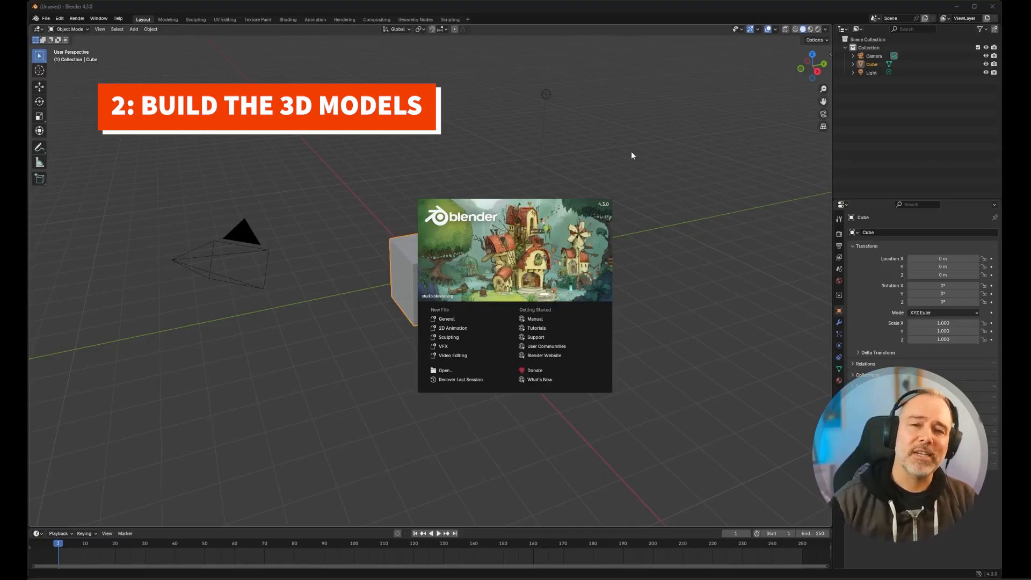
- Switch to Blender, dismiss its splash screen, and browse in File Explorer to the Adobe Substance 3D Designer program folder on the C: drive
{"action": "left_click", "coordinate": [594, 140]}
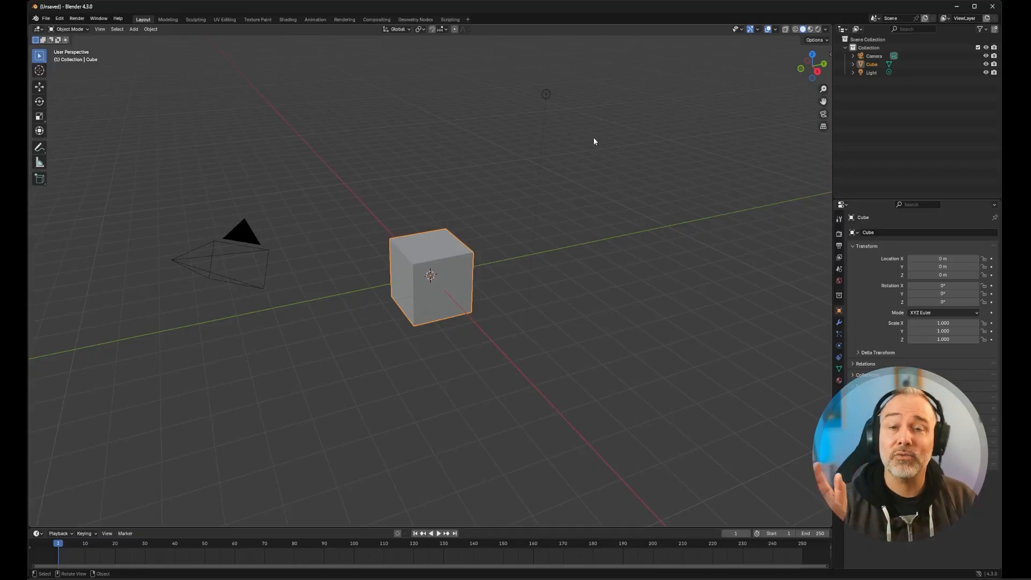
{"action": "key", "text": "super+e"}
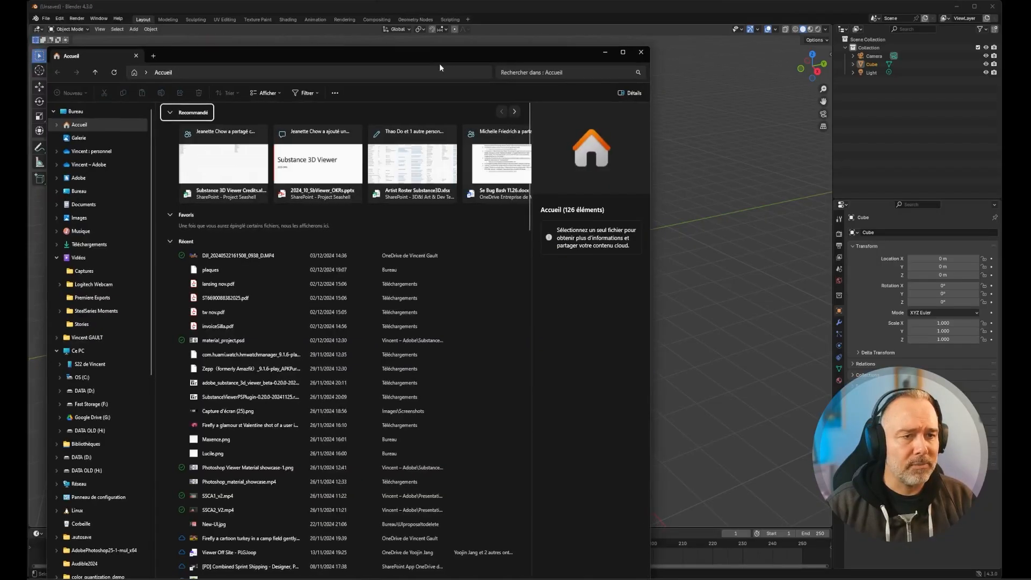
{"action": "left_click_drag", "start_coordinate": [451, 56], "coordinate": [535, 46]}
{"action": "scroll", "coordinate": [88, 373], "scroll_direction": "down", "scroll_amount": 4}
{"action": "scroll", "coordinate": [75, 242], "scroll_direction": "up", "scroll_amount": 1}
{"action": "left_click", "coordinate": [70, 222]}
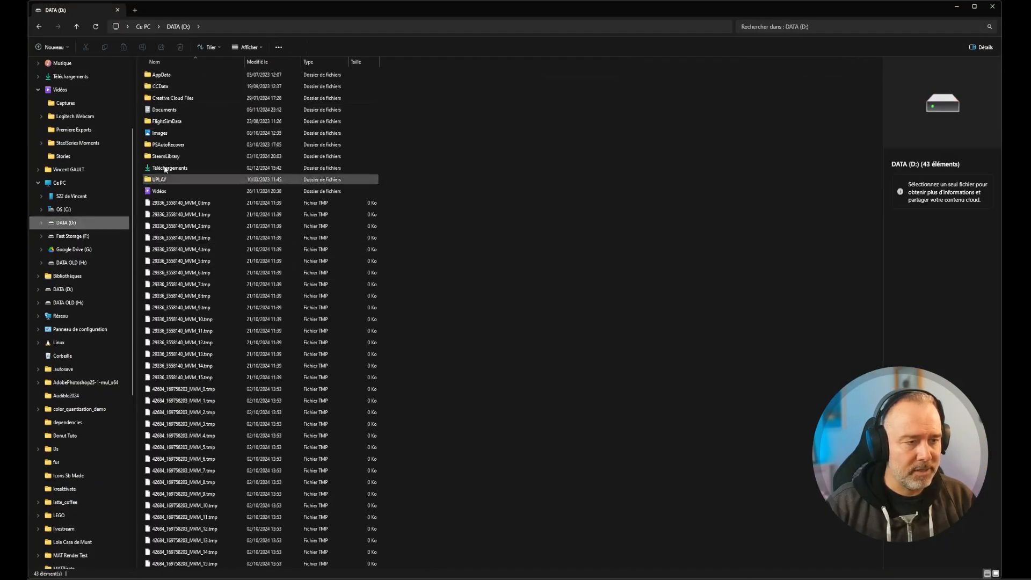
{"action": "left_click", "coordinate": [67, 209]}
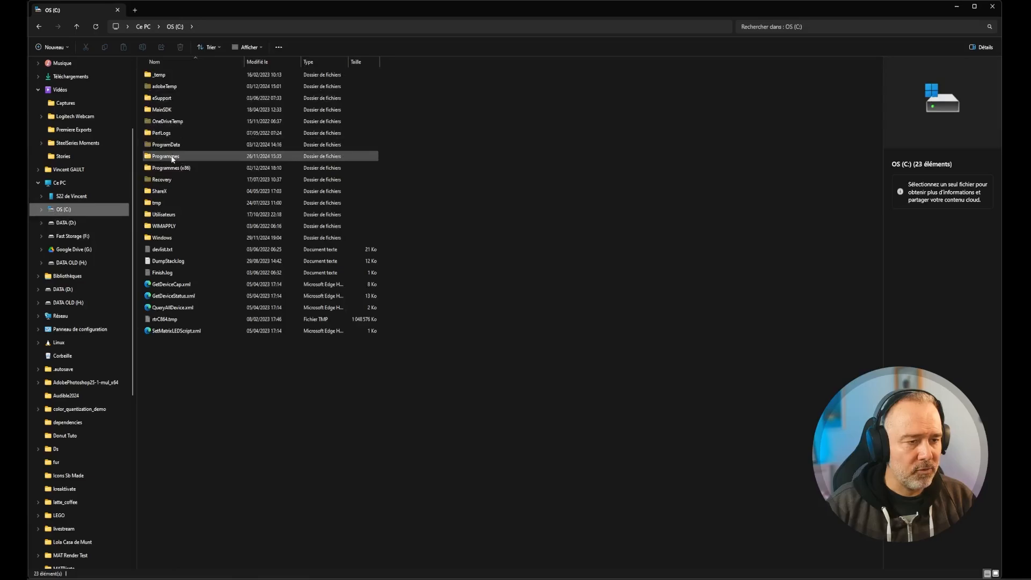
{"action": "double_click", "coordinate": [173, 156]}
{"action": "double_click", "coordinate": [171, 88]}
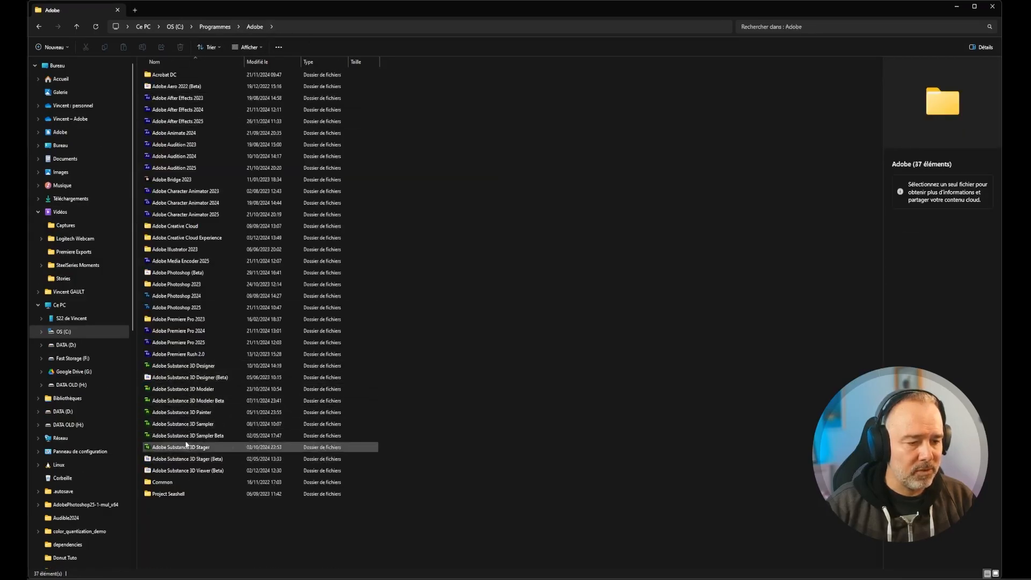
{"action": "left_click", "coordinate": [196, 366]}
{"action": "double_click", "coordinate": [196, 367]}
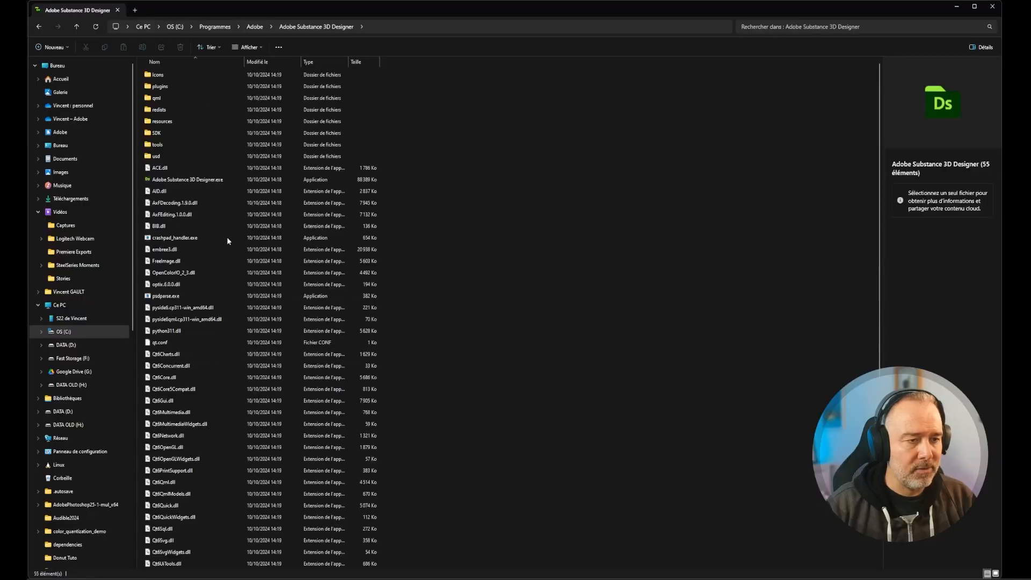
- Locate Sphere 2 Tiles.FBX in the resources\view3d\shapes folder, and close File Explorer
{"action": "left_click", "coordinate": [163, 122]}
{"action": "double_click", "coordinate": [164, 122]}
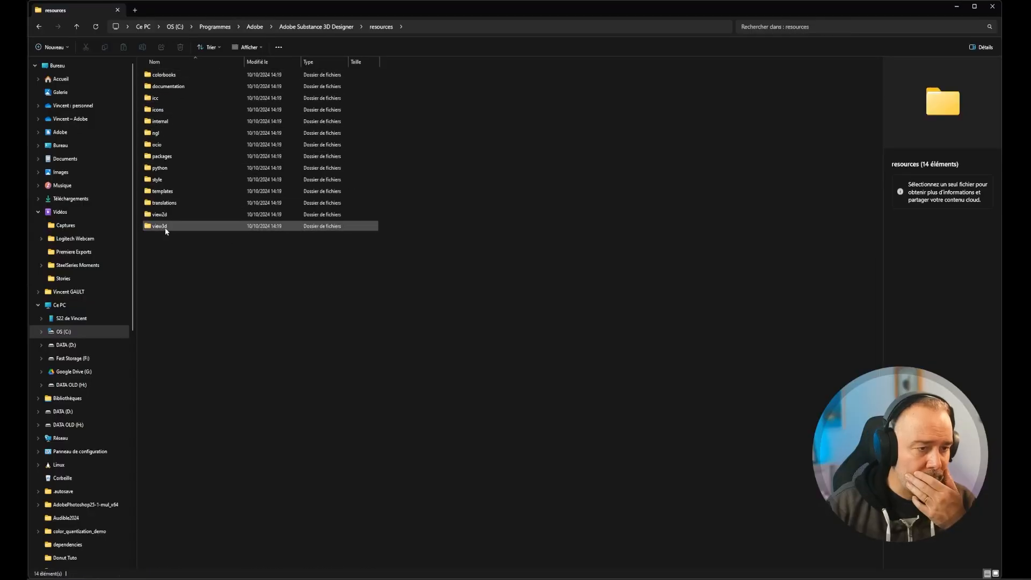
{"action": "double_click", "coordinate": [165, 225]}
{"action": "left_click", "coordinate": [159, 110]}
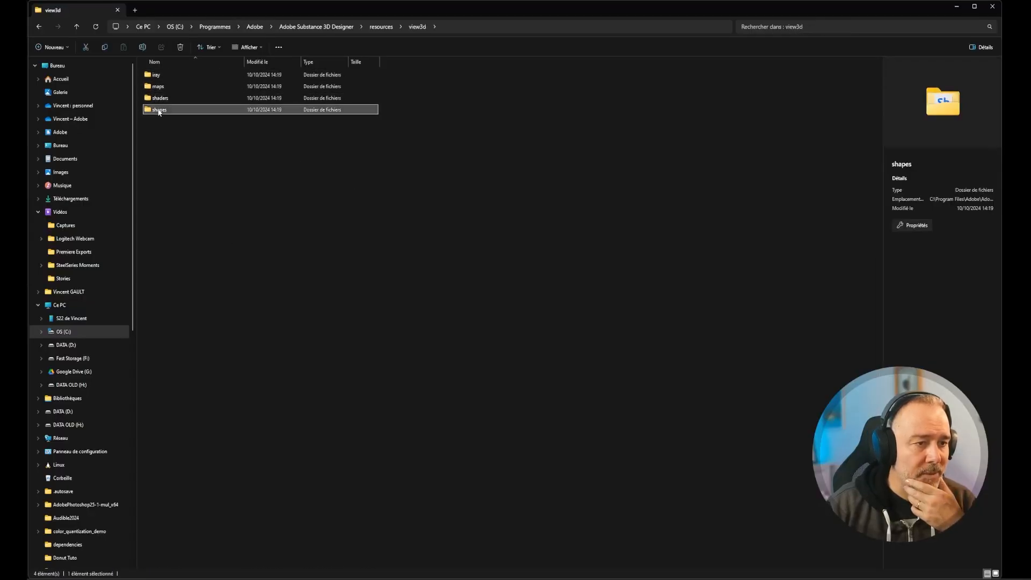
{"action": "double_click", "coordinate": [158, 110]}
{"action": "left_click", "coordinate": [168, 123]}
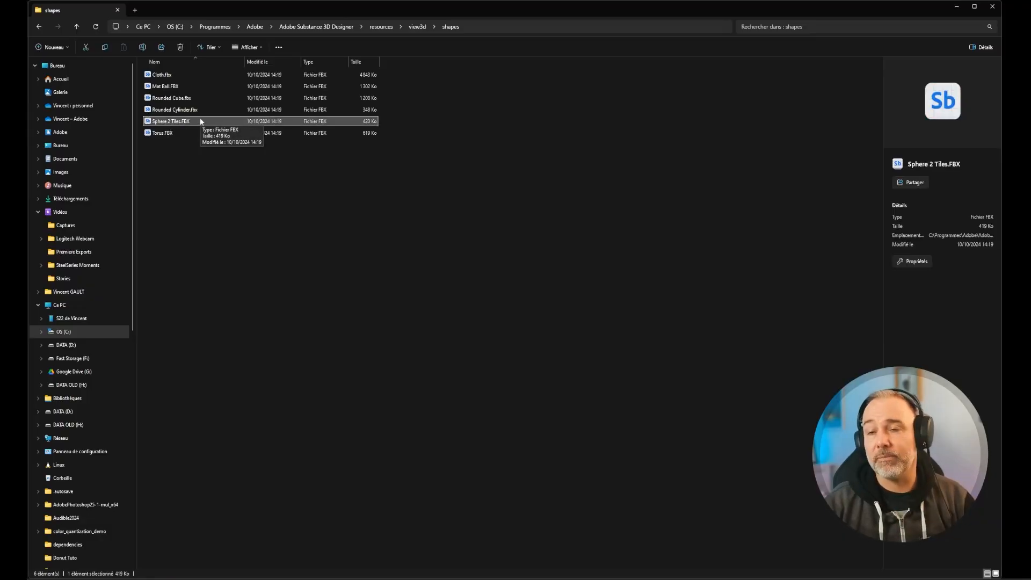
{"action": "left_click", "coordinate": [992, 7]}
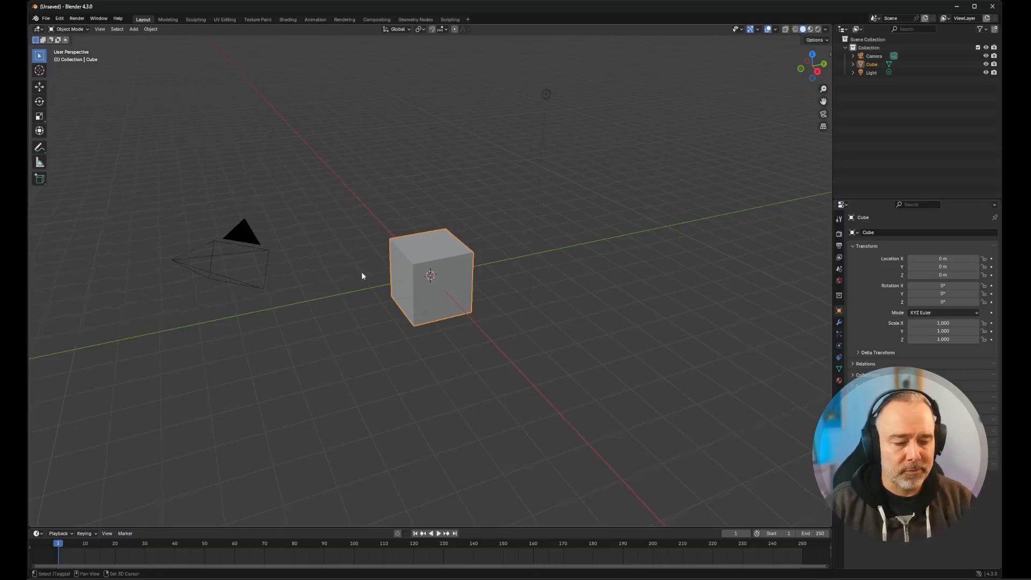
- Rename the default cube's material to "Transluscent Material"
{"action": "mouse_move", "coordinate": [362, 272]}
{"action": "middle_mouse_down", "text": "shift"}
{"action": "mouse_move", "coordinate": [319, 272]}
{"action": "mouse_move", "coordinate": [355, 281]}
{"action": "middle_mouse_up", "text": "shift"}
{"action": "scroll", "coordinate": [446, 268], "scroll_direction": "up", "scroll_amount": 4}
{"action": "scroll", "coordinate": [451, 267], "scroll_direction": "down", "scroll_amount": 1}
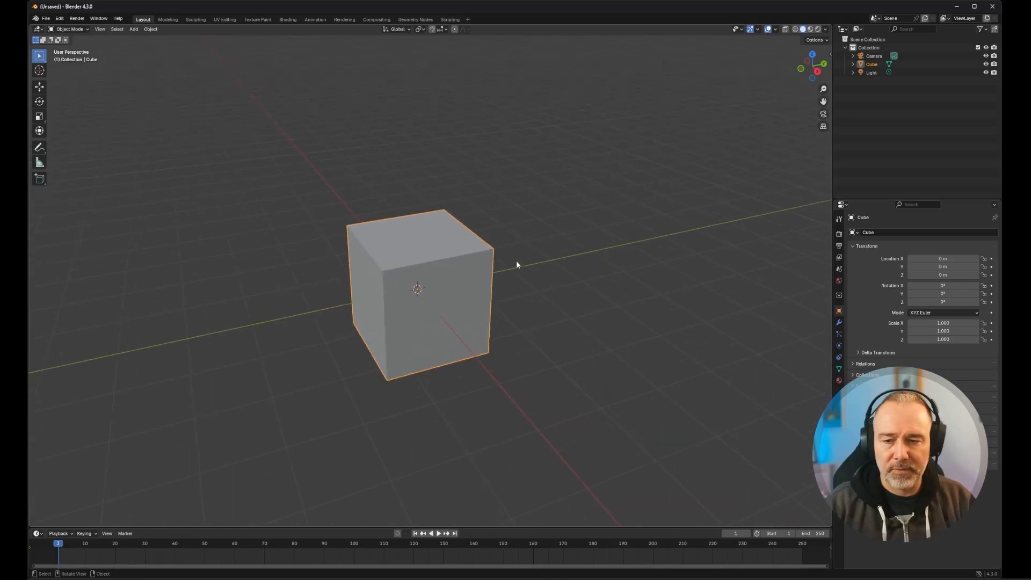
{"action": "left_click", "coordinate": [839, 380]}
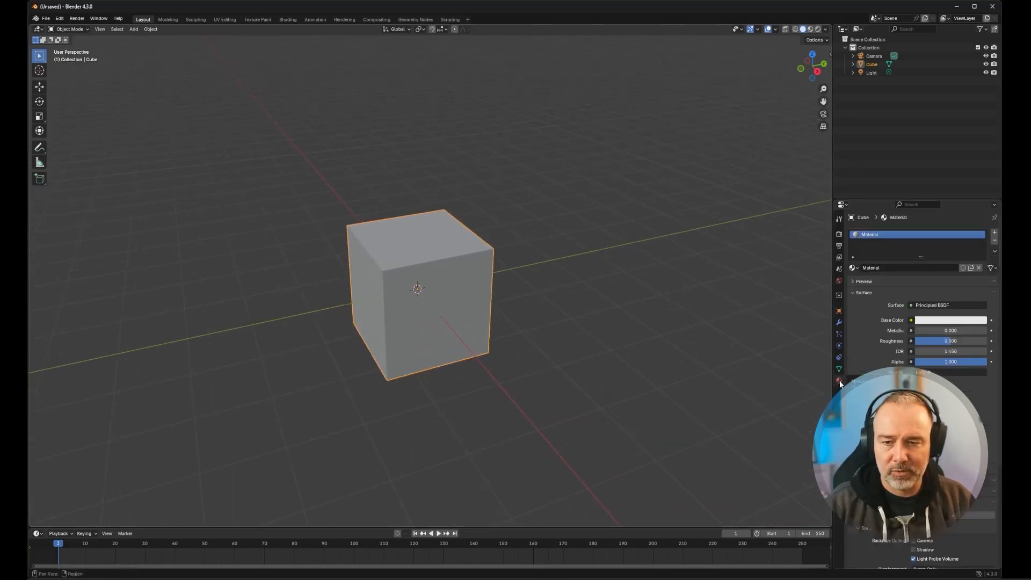
{"action": "scroll", "coordinate": [477, 322], "scroll_direction": "down", "scroll_amount": 2}
{"action": "scroll", "coordinate": [469, 295], "scroll_direction": "up", "scroll_amount": 2}
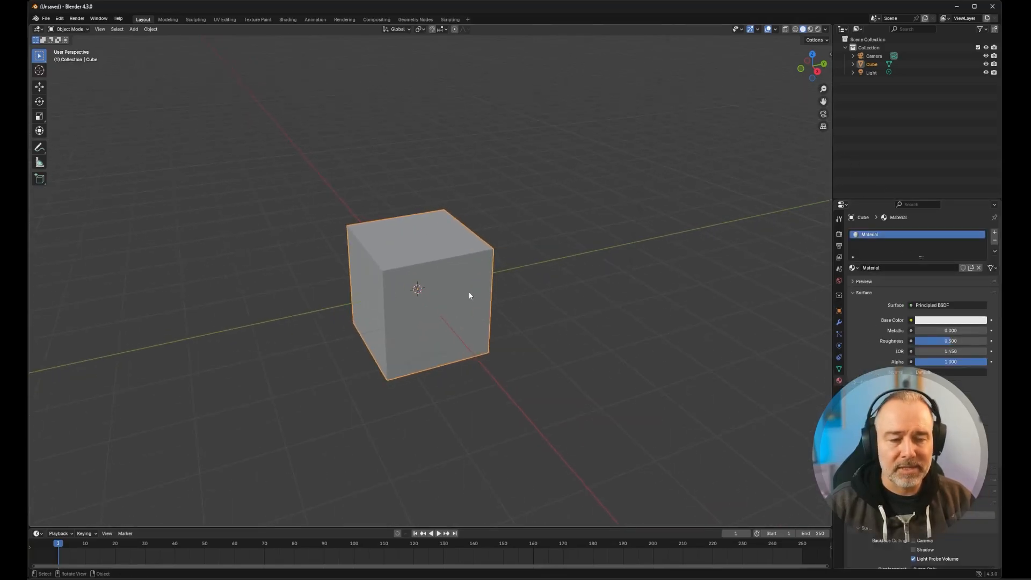
{"action": "scroll", "coordinate": [371, 271], "scroll_direction": "down", "scroll_amount": 1}
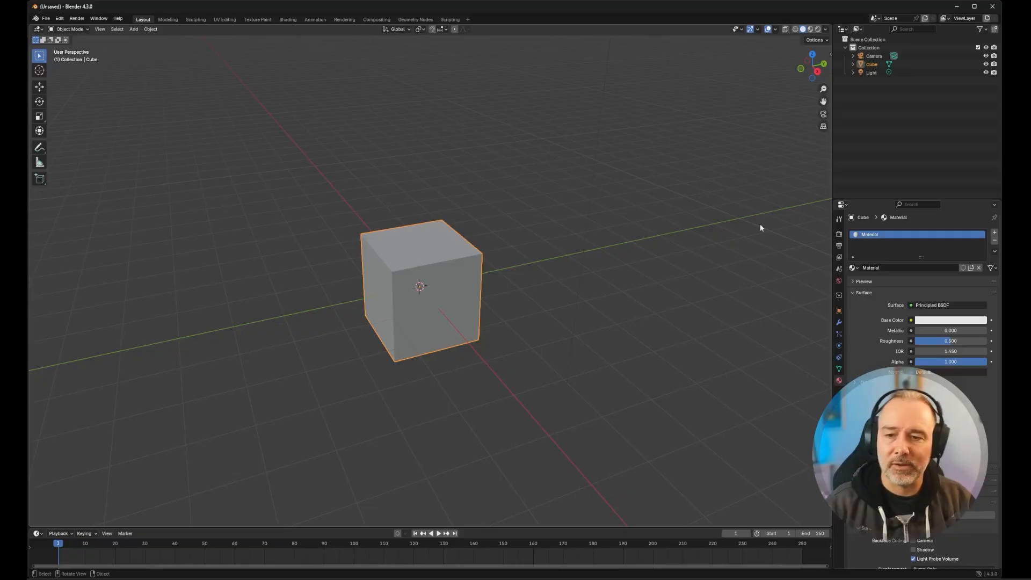
{"action": "left_click", "coordinate": [880, 269]}
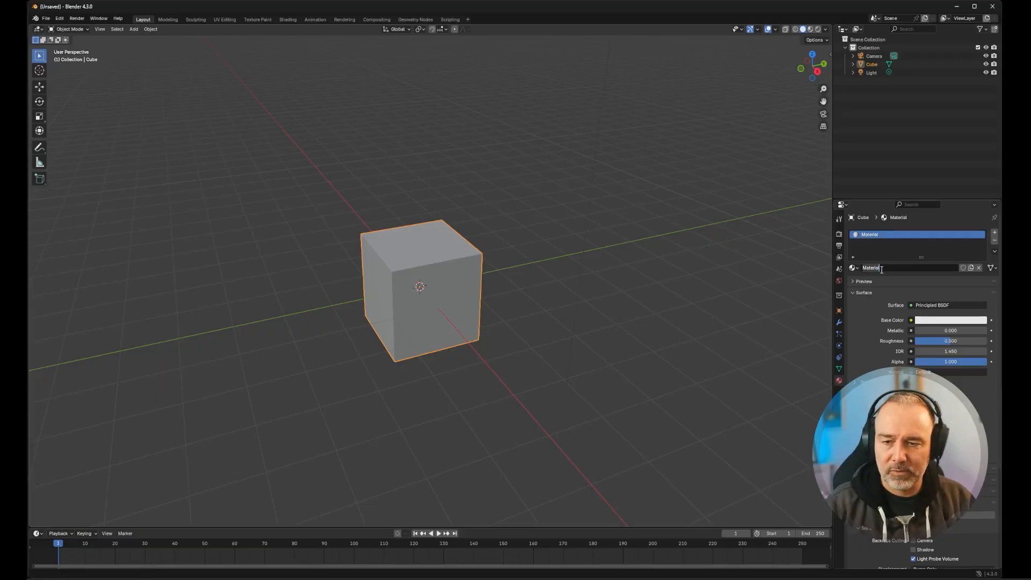
{"action": "type", "text": "Tran"}
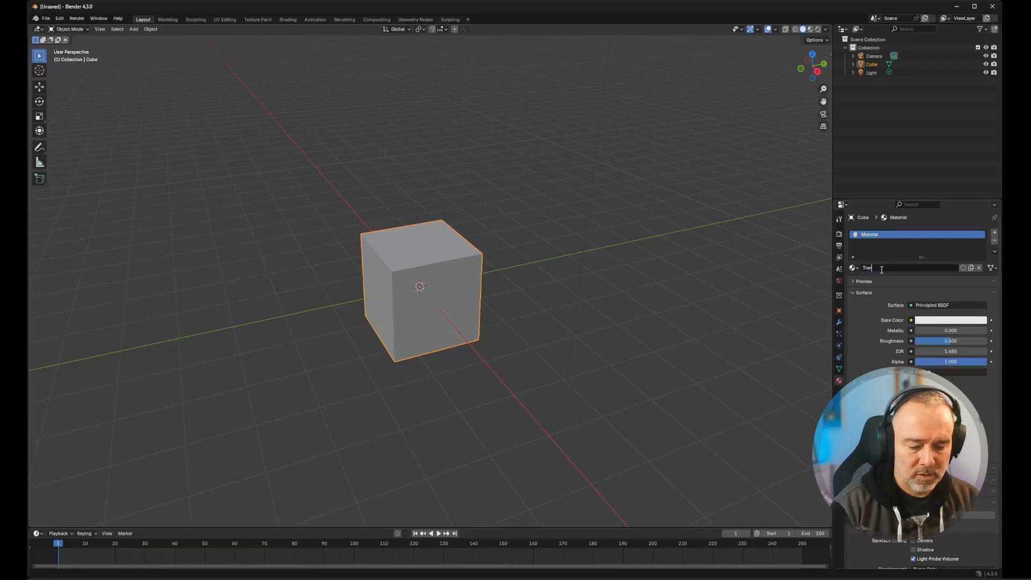
{"action": "type", "text": "slucent "}
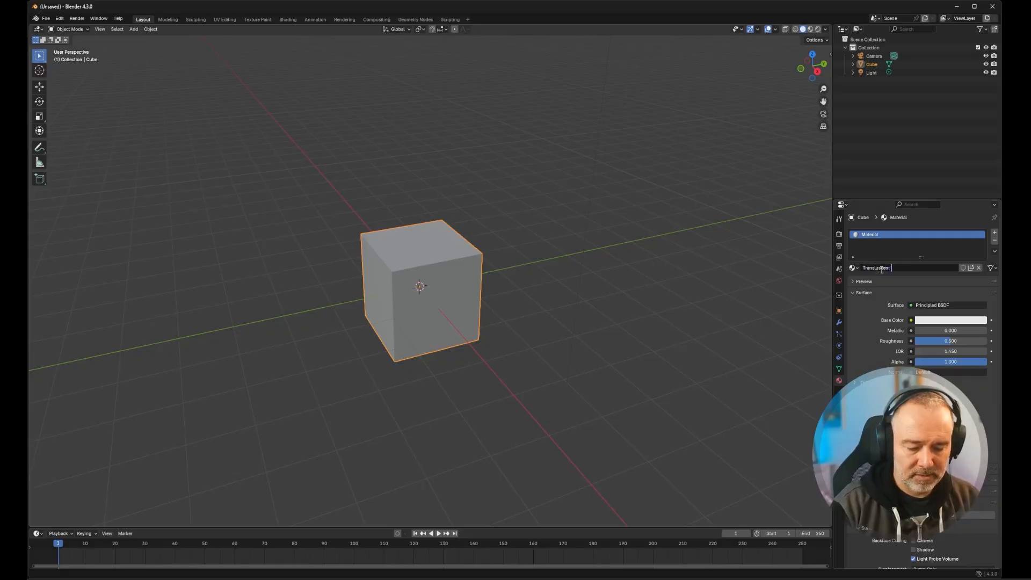
{"action": "type", "text": "Material"}
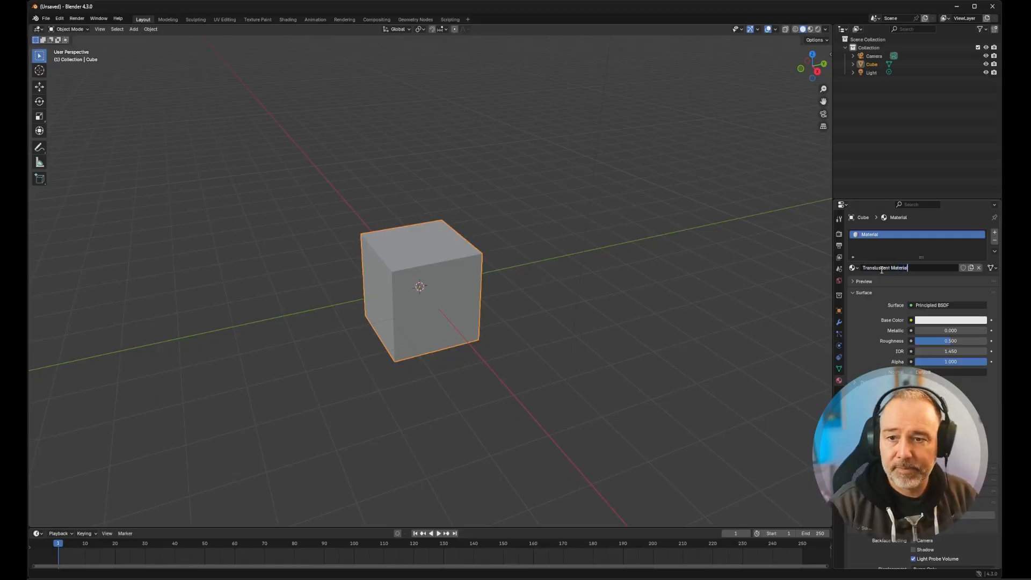
{"action": "key", "text": "Return"}
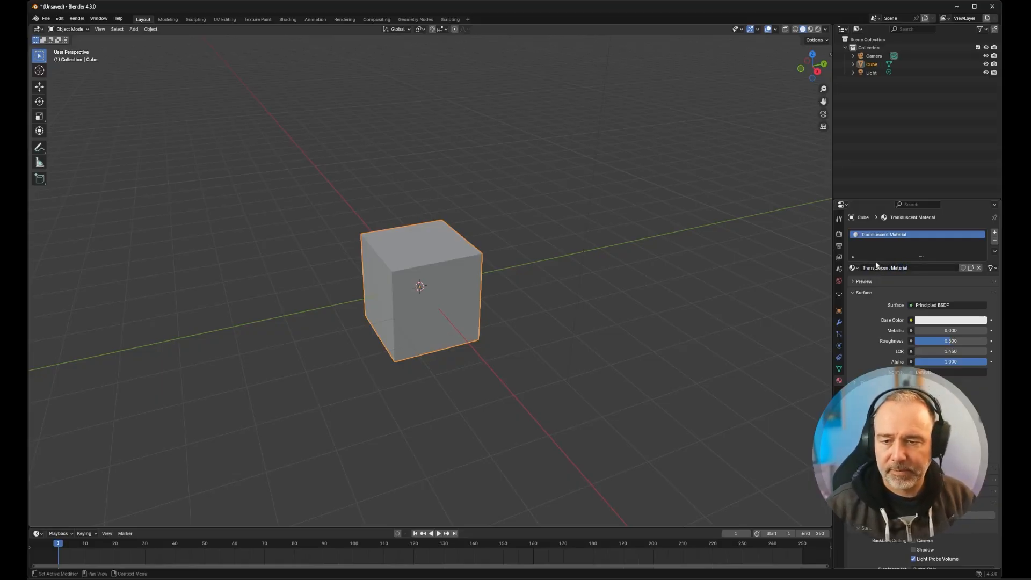
- Put the cube in Edit Mode with face selection and select its top face
{"action": "scroll", "coordinate": [429, 284], "scroll_direction": "down", "scroll_amount": 2}
{"action": "middle_click_drag", "start_coordinate": [425, 286], "coordinate": [366, 283]}
{"action": "scroll", "coordinate": [427, 281], "scroll_direction": "up", "scroll_amount": 4}
{"action": "scroll", "coordinate": [427, 282], "scroll_direction": "down", "scroll_amount": 1}
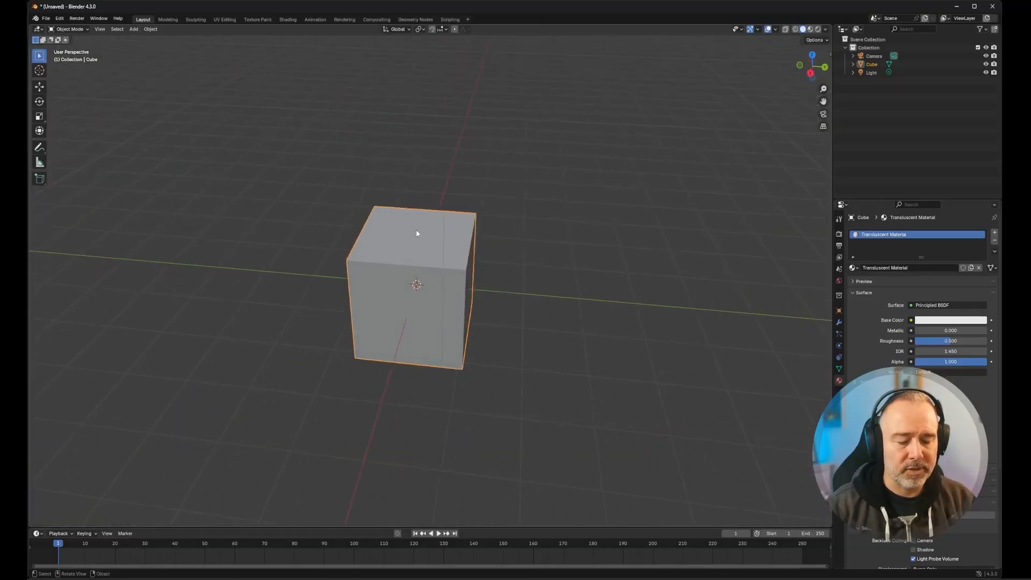
{"action": "key", "text": "Tab"}
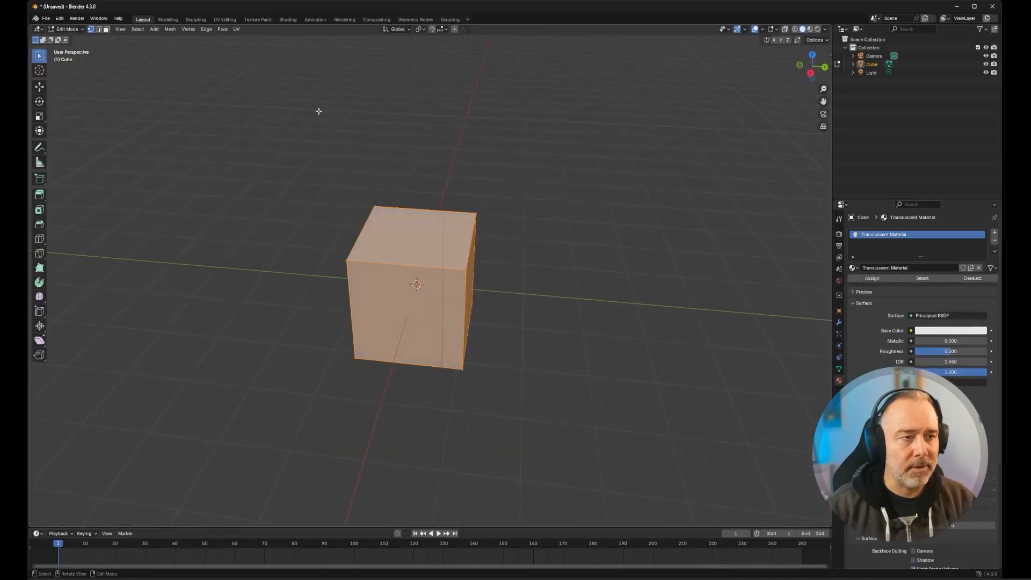
{"action": "left_click", "coordinate": [107, 30]}
{"action": "left_click", "coordinate": [406, 231]}
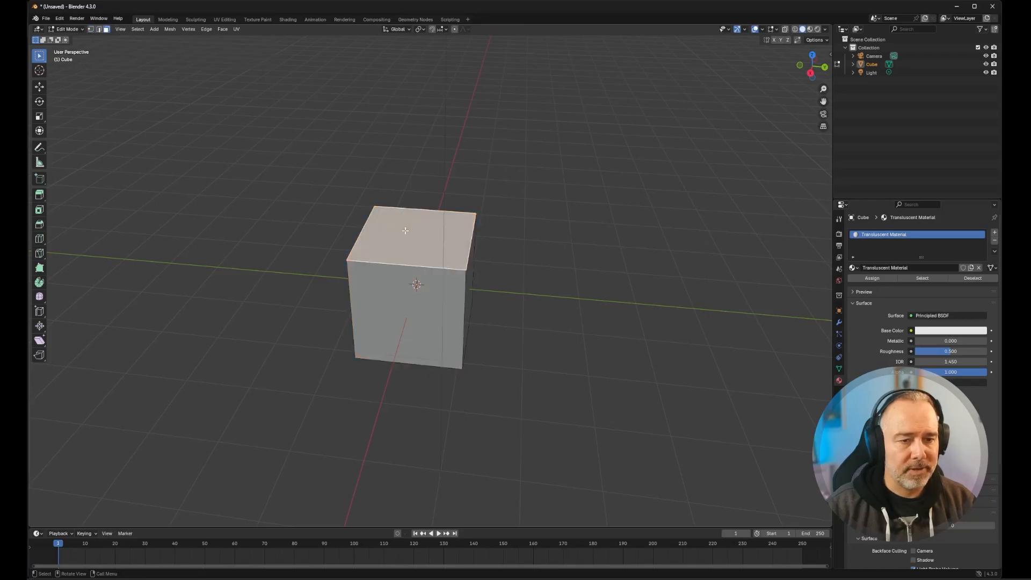
{"action": "left_click", "coordinate": [402, 307]}
{"action": "left_click", "coordinate": [423, 233]}
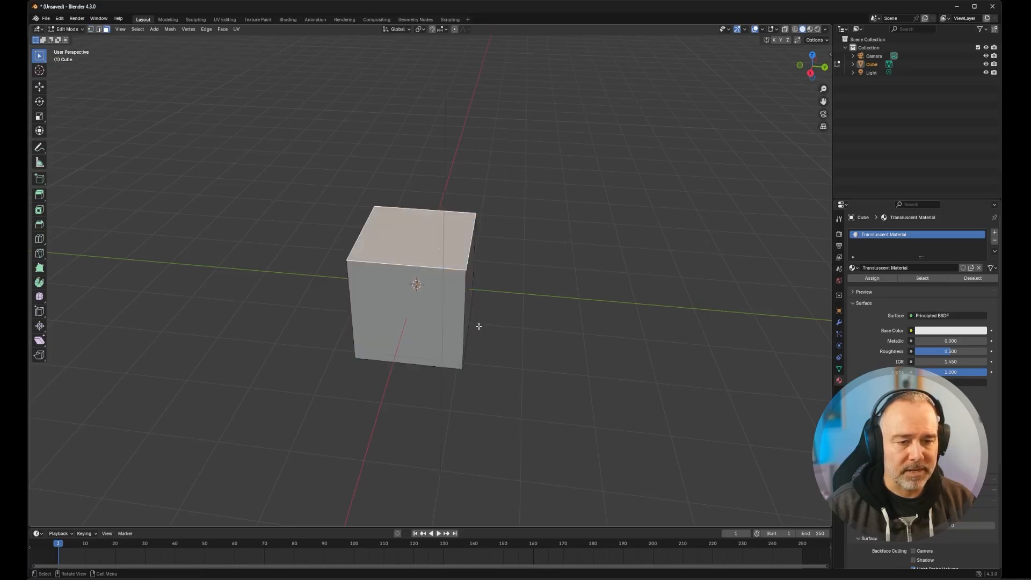
- Select the cube's bottom face and set its median Z to 0 m in the transform values
{"action": "middle_click_drag", "start_coordinate": [479, 326], "coordinate": [446, 258]}
{"action": "scroll", "coordinate": [472, 305], "scroll_direction": "up", "scroll_amount": 3}
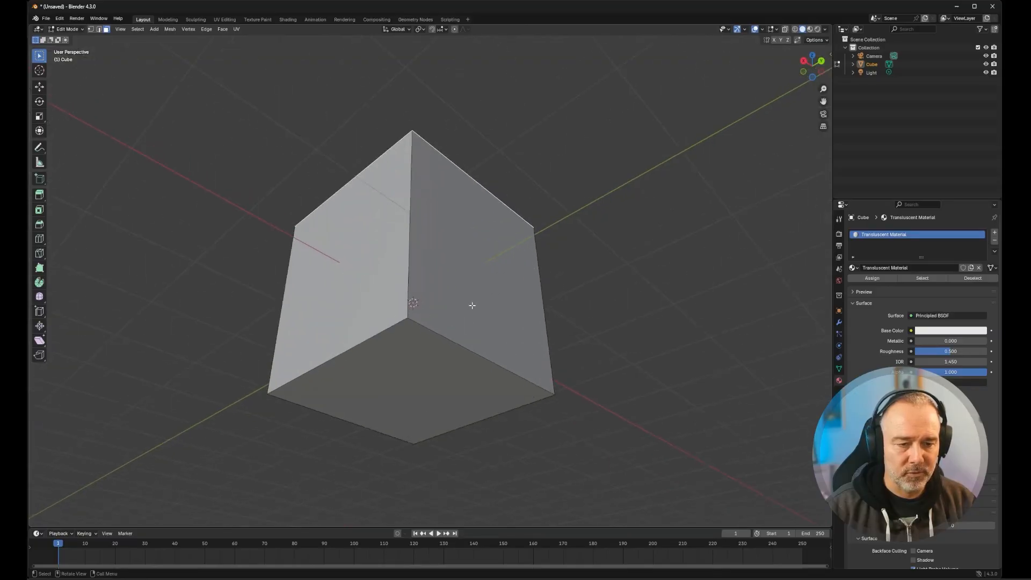
{"action": "left_click", "coordinate": [421, 371]}
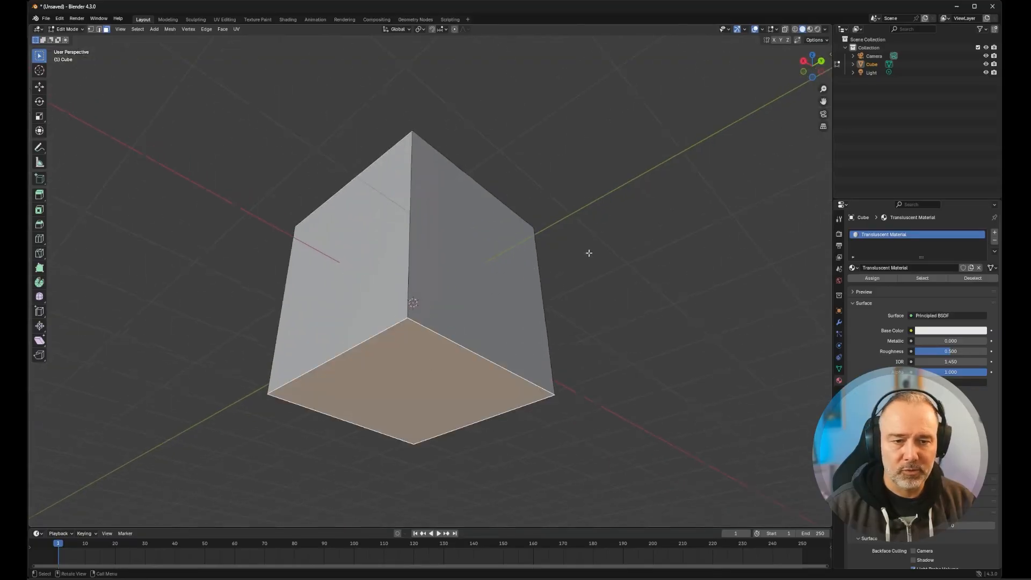
{"action": "middle_click_drag", "start_coordinate": [589, 251], "coordinate": [515, 161]}
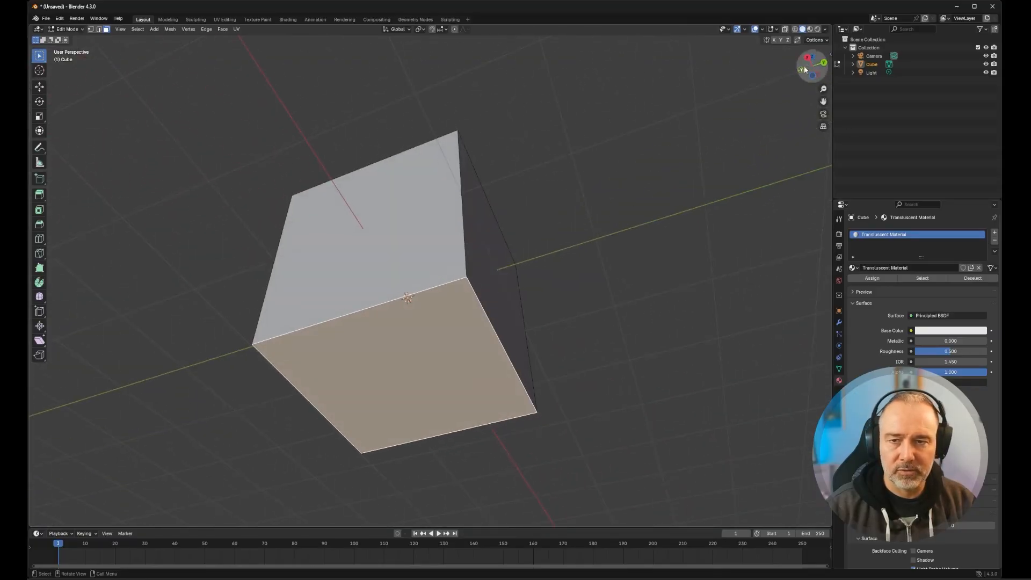
{"action": "middle_click_drag", "start_coordinate": [685, 188], "coordinate": [679, 208]}
{"action": "key", "text": "n"}
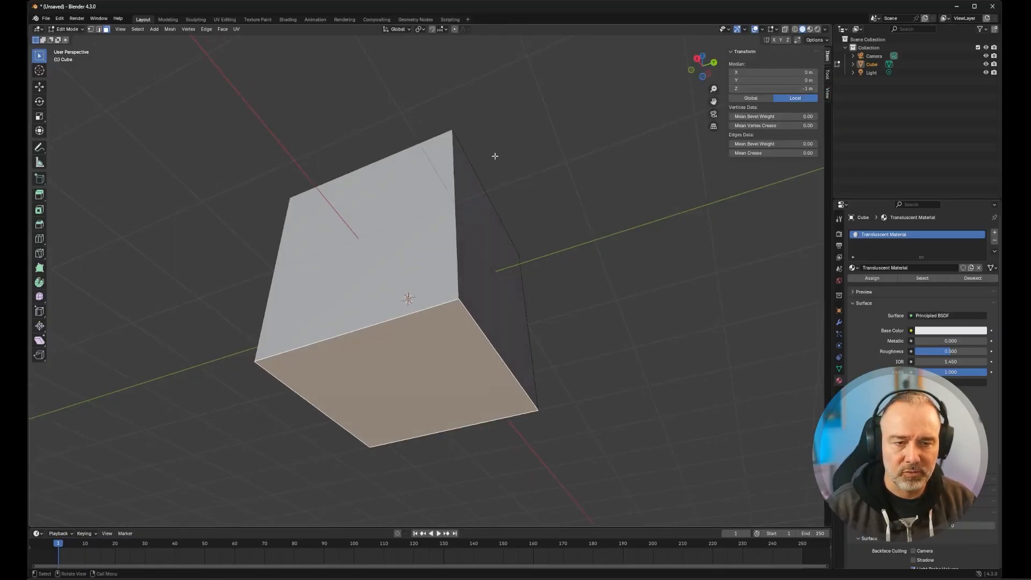
{"action": "middle_click_drag", "start_coordinate": [509, 400], "coordinate": [488, 269]}
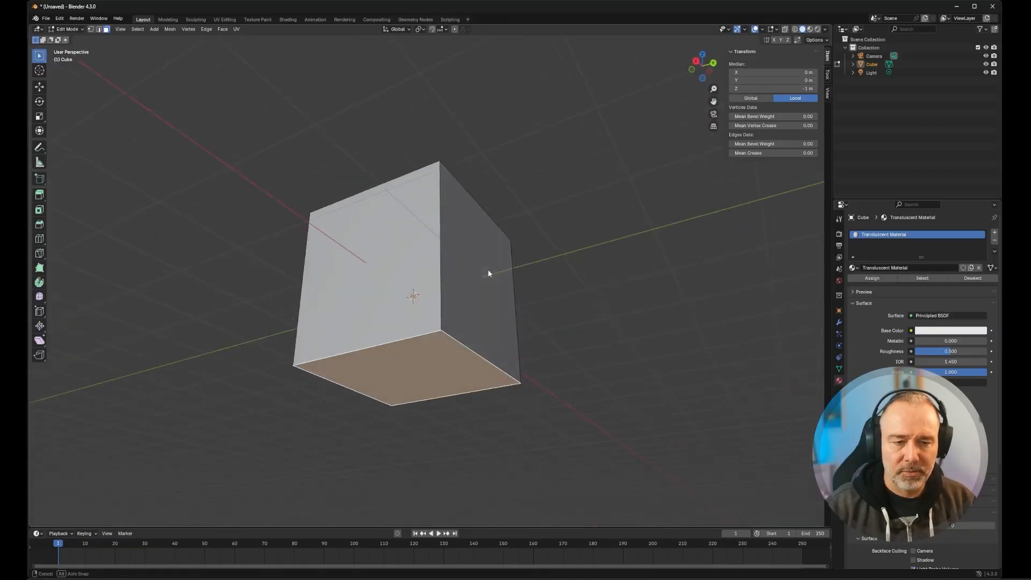
{"action": "left_click", "coordinate": [797, 89]}
{"action": "left_click", "coordinate": [797, 90]}
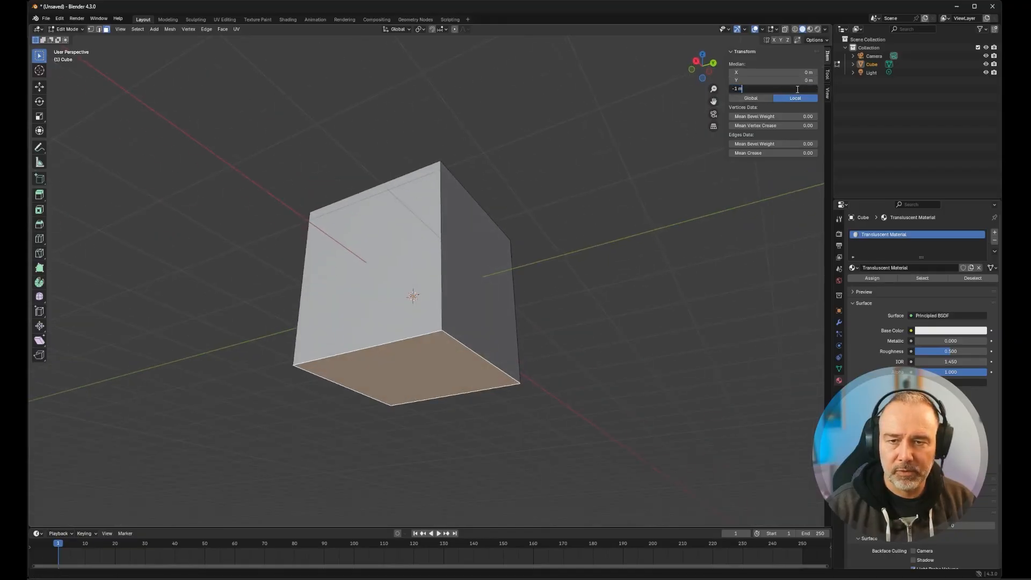
{"action": "left_click_drag", "start_coordinate": [742, 89], "coordinate": [719, 88]}
{"action": "type", "text": "0"}
{"action": "key", "text": "Return"}
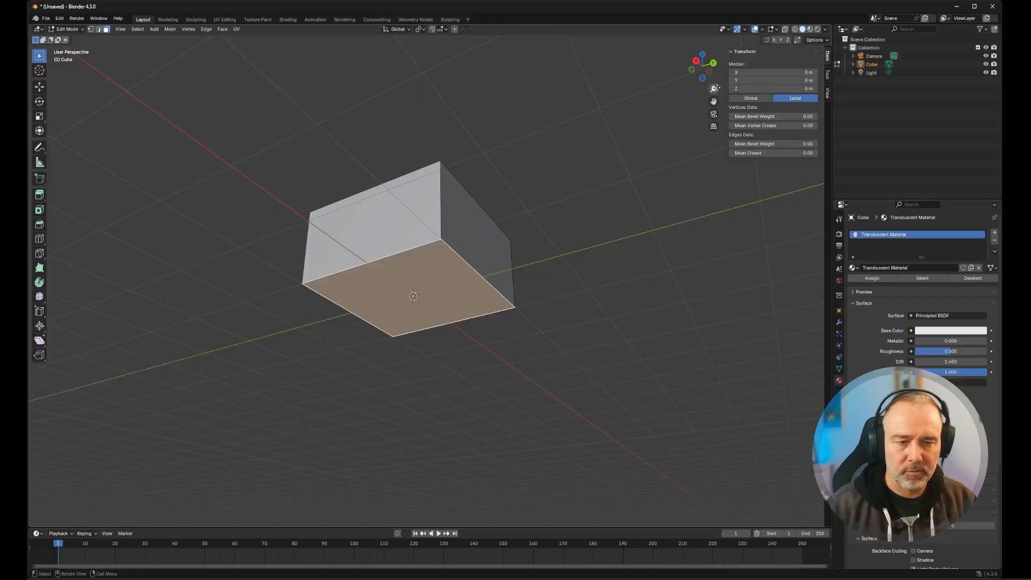
- Select the cube's top face, set its median Z to 0.2 m, and clear the selection
{"action": "middle_click_drag", "start_coordinate": [499, 192], "coordinate": [495, 256]}
{"action": "left_click", "coordinate": [449, 212]}
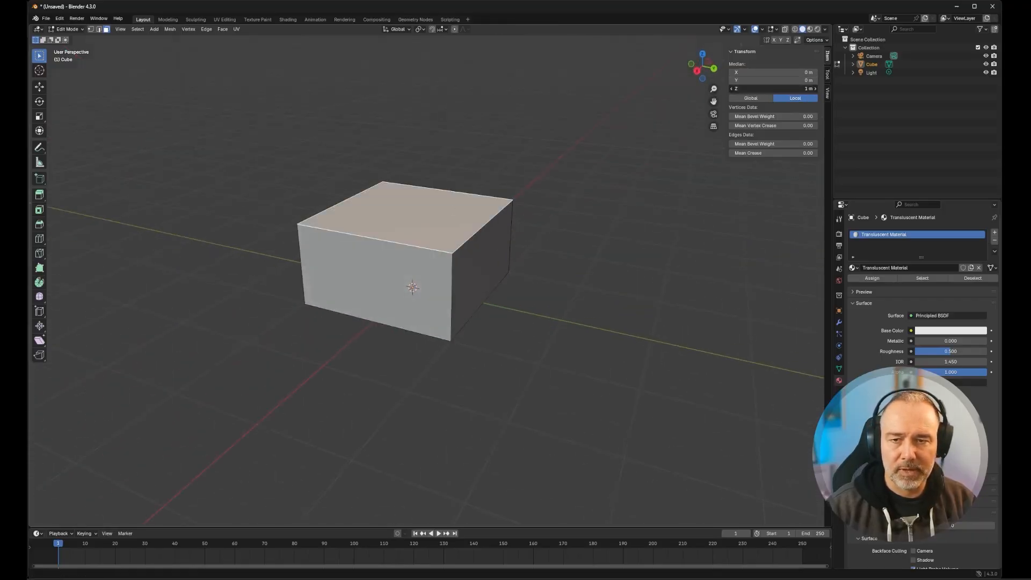
{"action": "left_click", "coordinate": [811, 88]}
{"action": "type", "text": "0.2"}
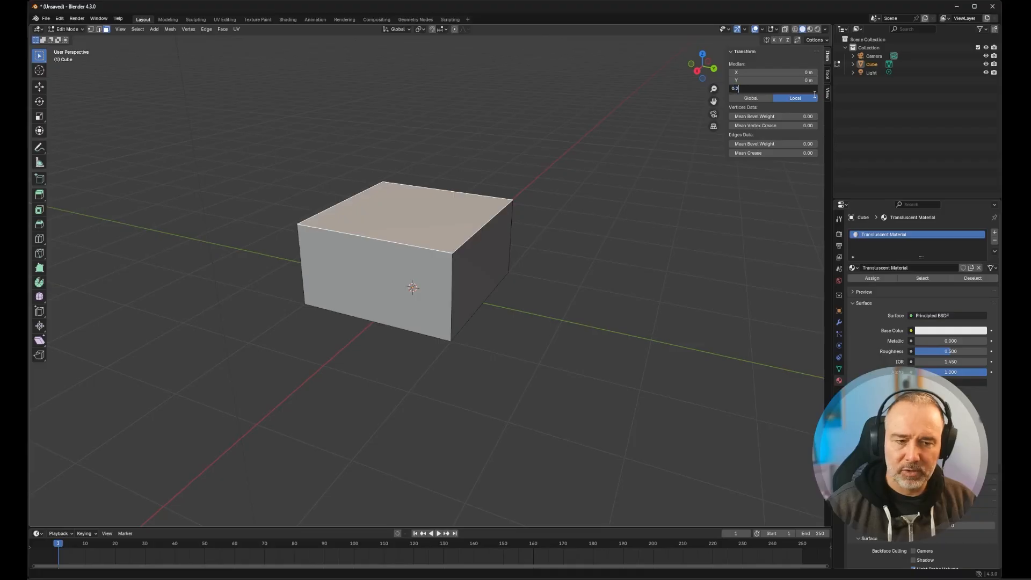
{"action": "key", "text": "Return"}
{"action": "middle_click_drag", "start_coordinate": [253, 343], "coordinate": [306, 305]}
{"action": "scroll", "coordinate": [557, 368], "scroll_direction": "up", "scroll_amount": 2}
{"action": "left_click", "coordinate": [605, 386]}
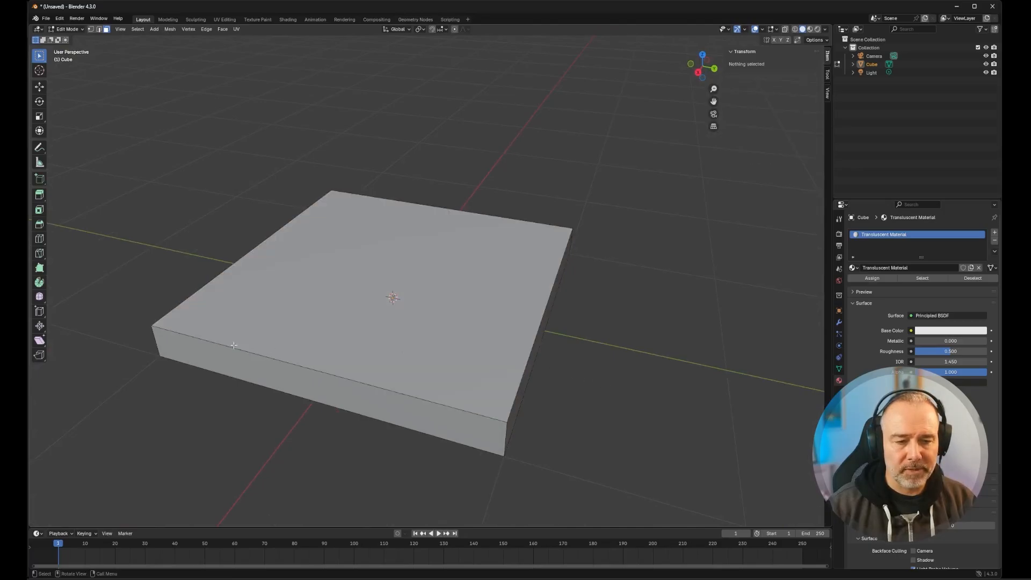
- Switch the flattened cube's mesh selection mode from faces to edges
{"action": "middle_click_drag", "start_coordinate": [509, 417], "coordinate": [449, 390]}
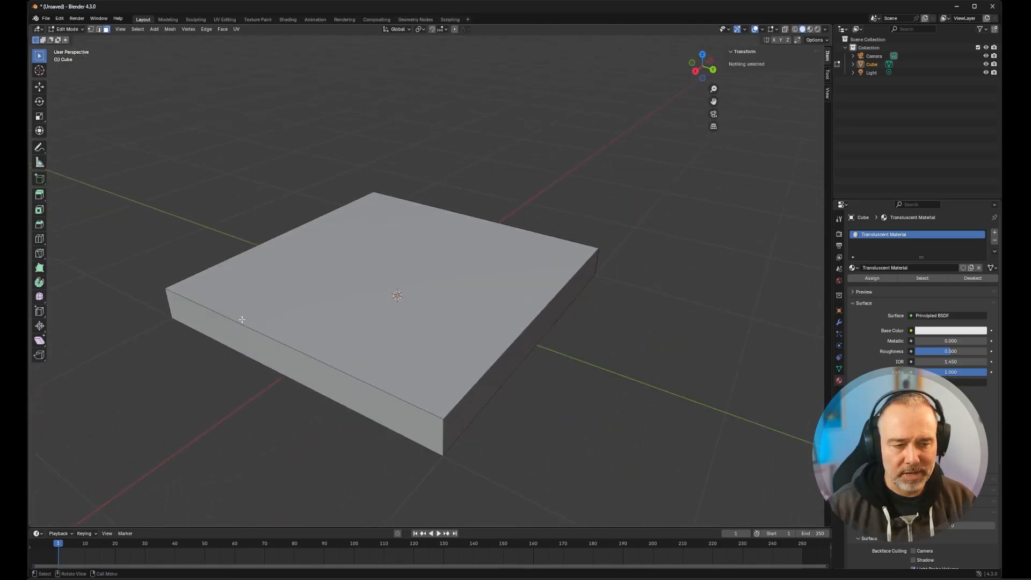
{"action": "scroll", "coordinate": [245, 332], "scroll_direction": "down", "scroll_amount": 2}
{"action": "scroll", "coordinate": [249, 330], "scroll_direction": "up", "scroll_amount": 1}
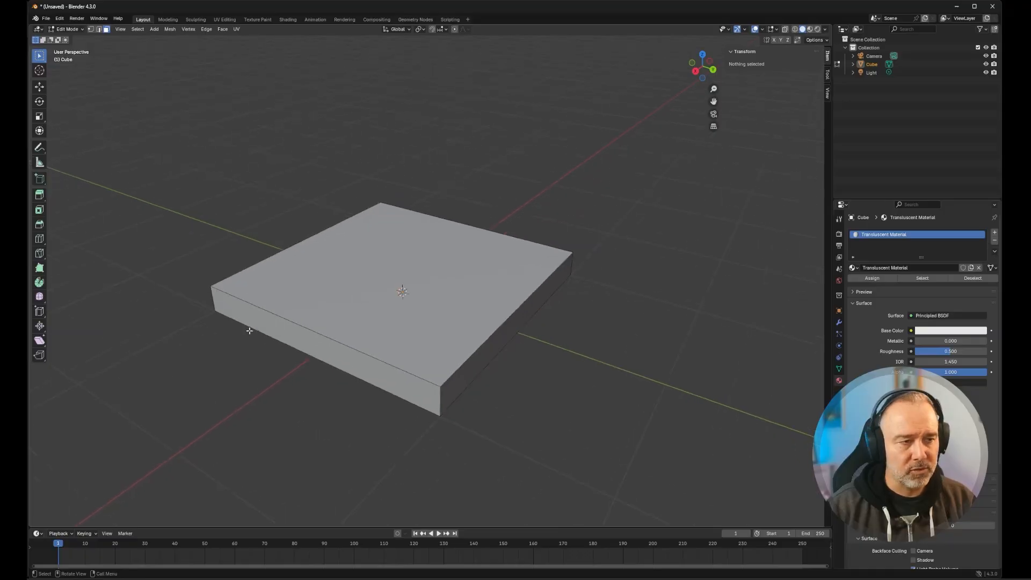
{"action": "left_click", "coordinate": [99, 30]}
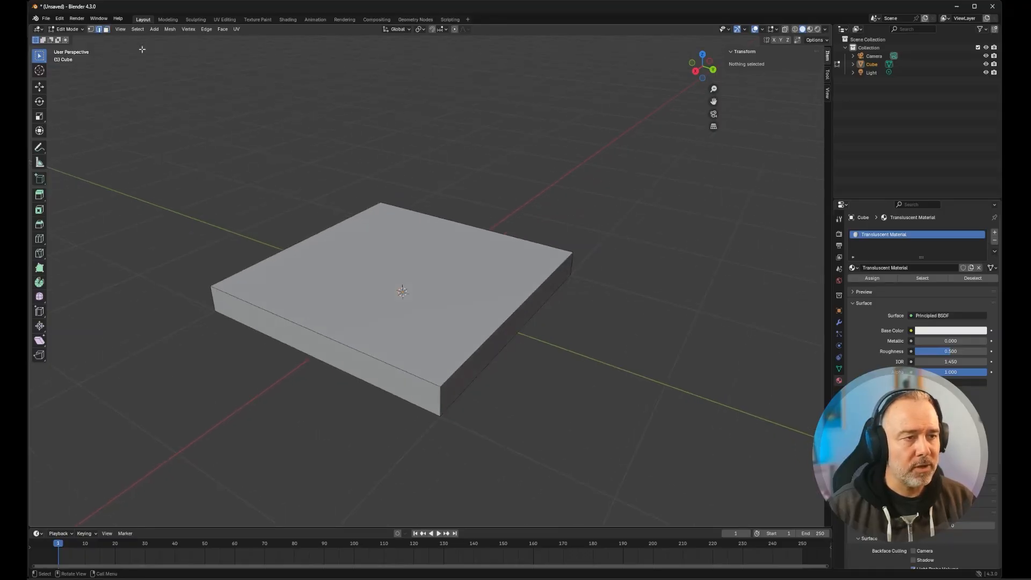
{"action": "middle_click_drag", "start_coordinate": [377, 349], "coordinate": [397, 342]}
- Select the four edges around the top face of the slab
{"action": "key", "text": "a"}
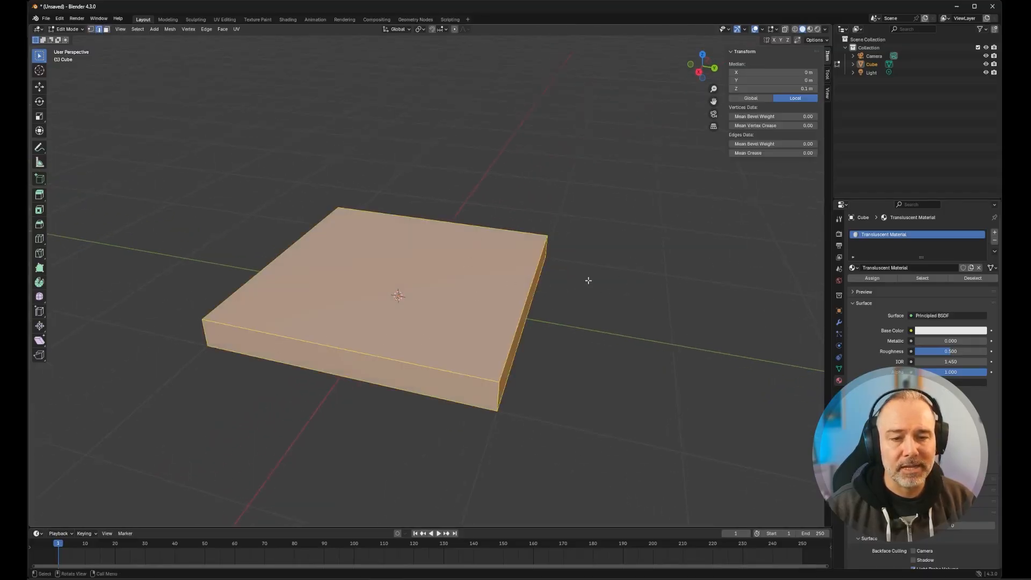
{"action": "key", "text": "alt+a"}
{"action": "left_click", "coordinate": [511, 341]}
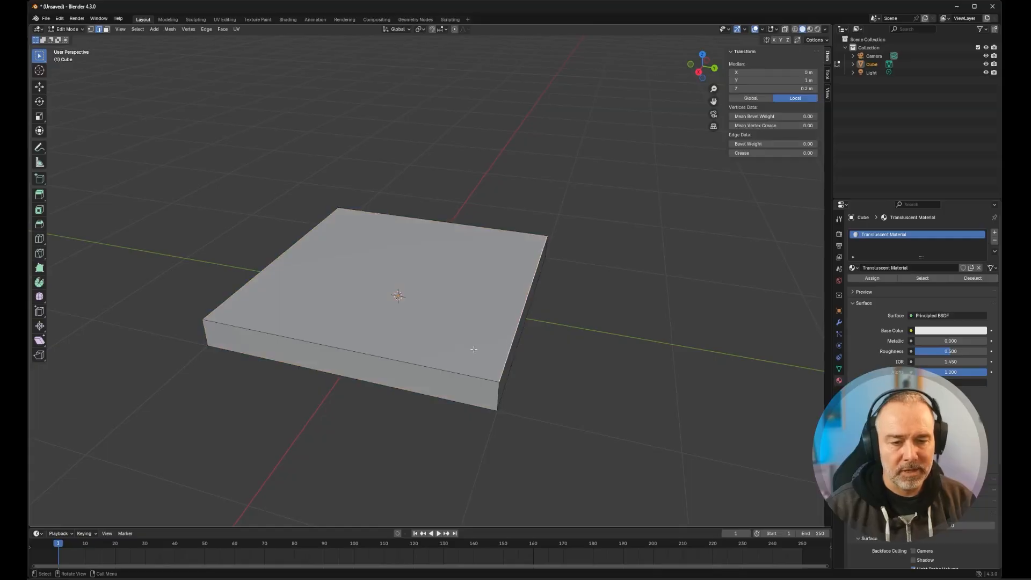
{"action": "left_click", "coordinate": [415, 365], "text": "shift"}
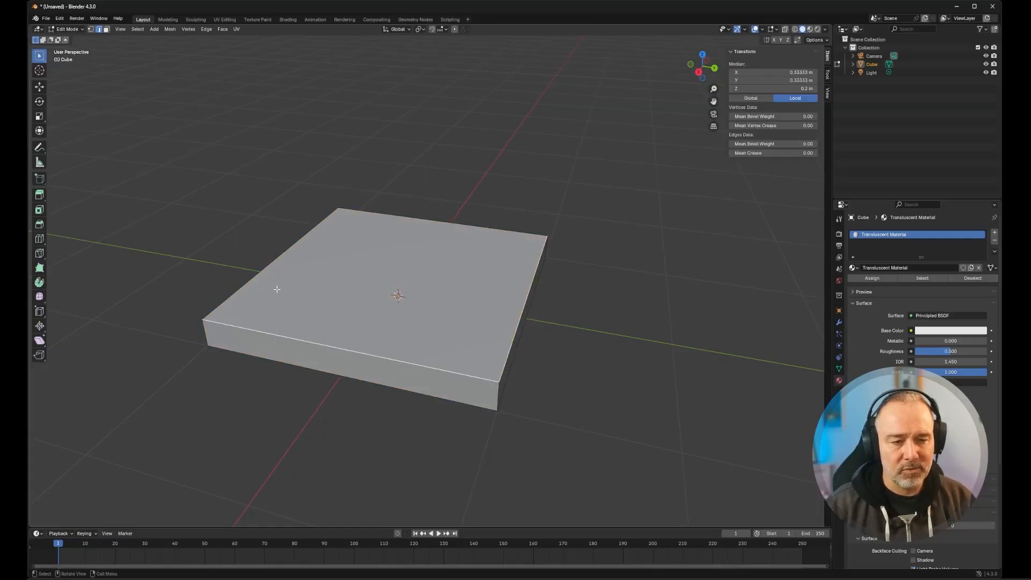
{"action": "left_click", "coordinate": [264, 272], "text": "shift"}
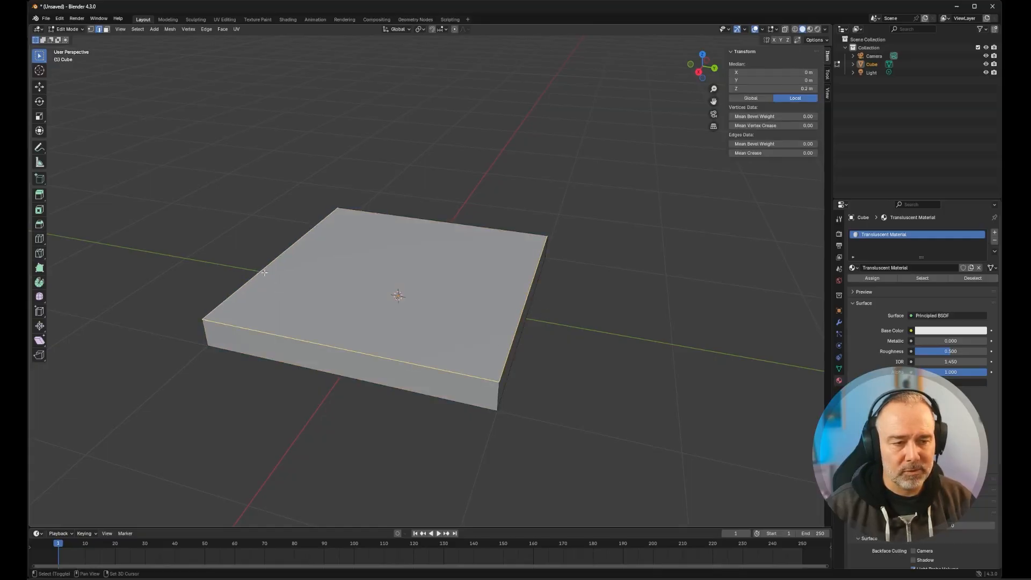
{"action": "left_click", "coordinate": [419, 218], "text": "shift"}
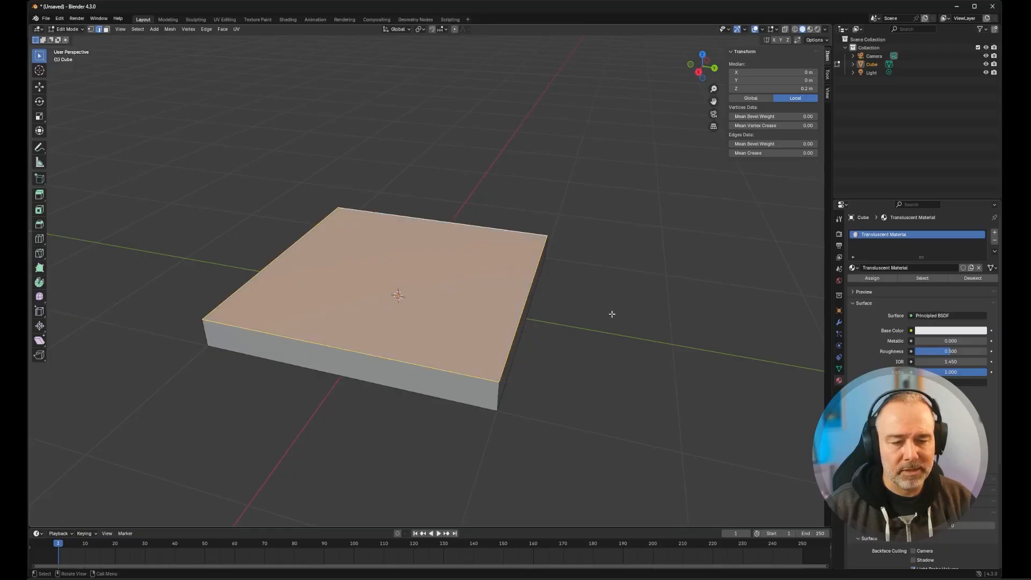
{"action": "middle_click_drag", "start_coordinate": [612, 314], "coordinate": [515, 370]}
- Select all of the slab's edges and bevel them with an offset of about 0.025 m and four segments
{"action": "key", "text": "a"}
{"action": "scroll", "coordinate": [496, 397], "scroll_direction": "up", "scroll_amount": 2}
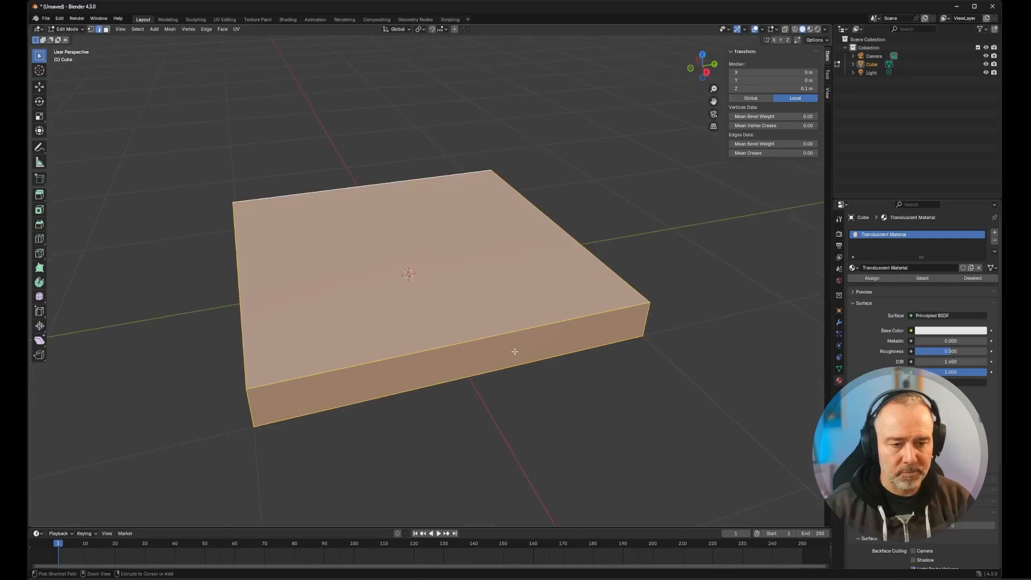
{"action": "key", "text": "ctrl+b"}
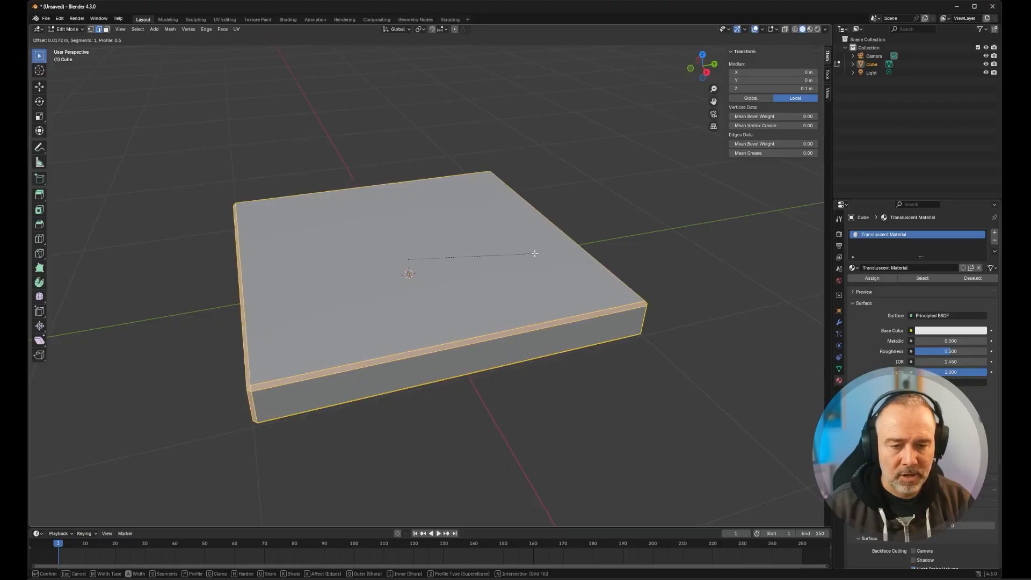
{"action": "scroll", "coordinate": [535, 253], "scroll_direction": "up", "scroll_amount": 1}
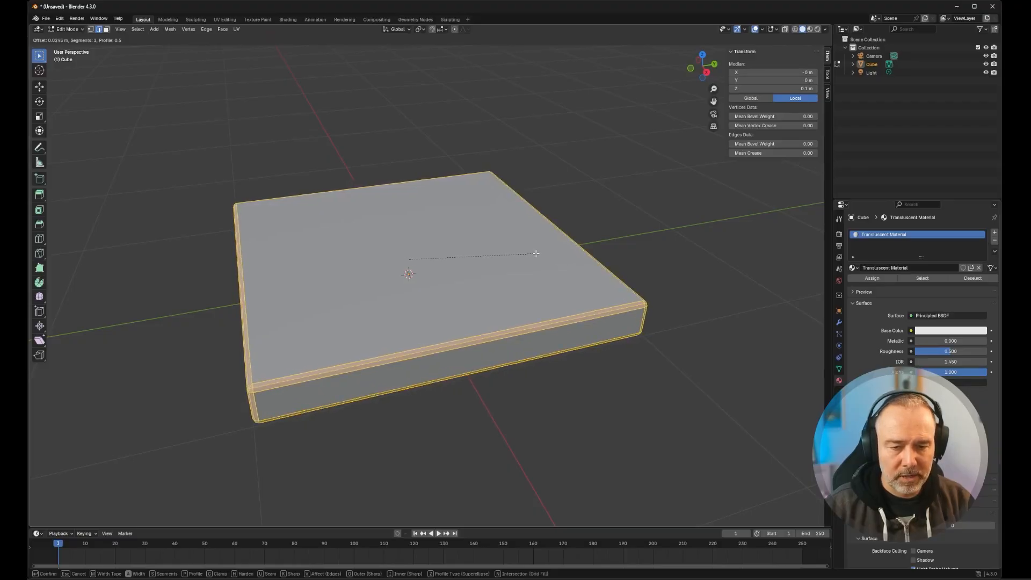
{"action": "scroll", "coordinate": [535, 253], "scroll_direction": "up", "scroll_amount": 1}
{"action": "scroll", "coordinate": [535, 254], "scroll_direction": "up", "scroll_amount": 1}
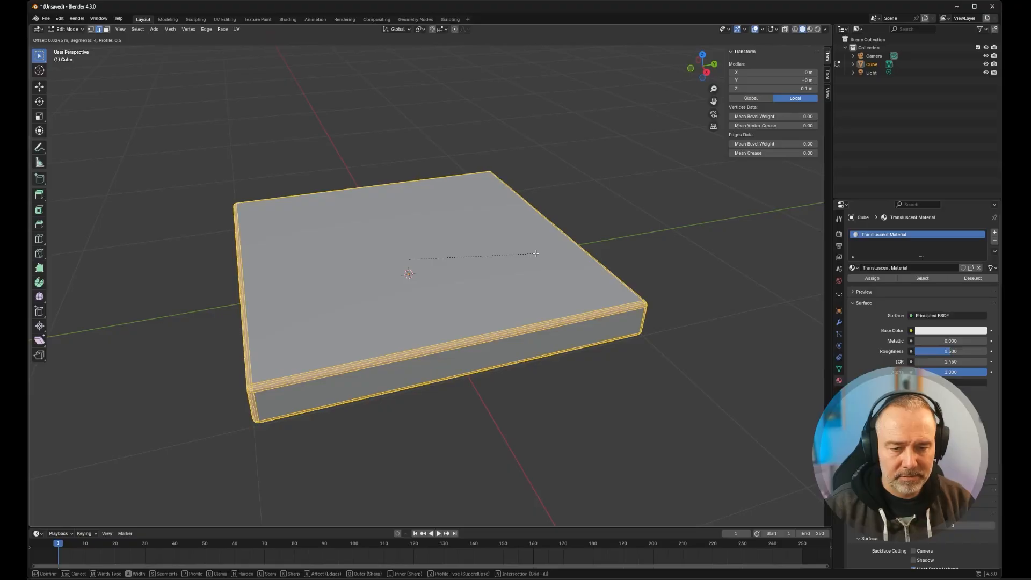
{"action": "left_click", "coordinate": [536, 253]}
- Shade all faces of the beveled slab smooth and return to Object Mode
{"action": "middle_click_drag", "start_coordinate": [756, 302], "coordinate": [661, 335]}
{"action": "key", "text": "Tab"}
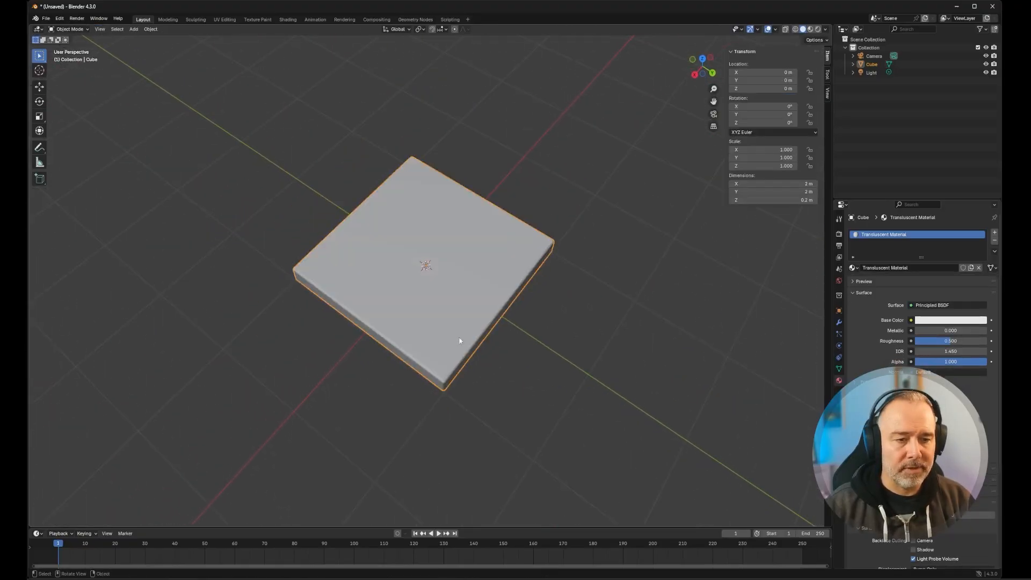
{"action": "scroll", "coordinate": [322, 338], "scroll_direction": "up", "scroll_amount": 5}
{"action": "middle_click_drag", "start_coordinate": [306, 368], "coordinate": [322, 336]}
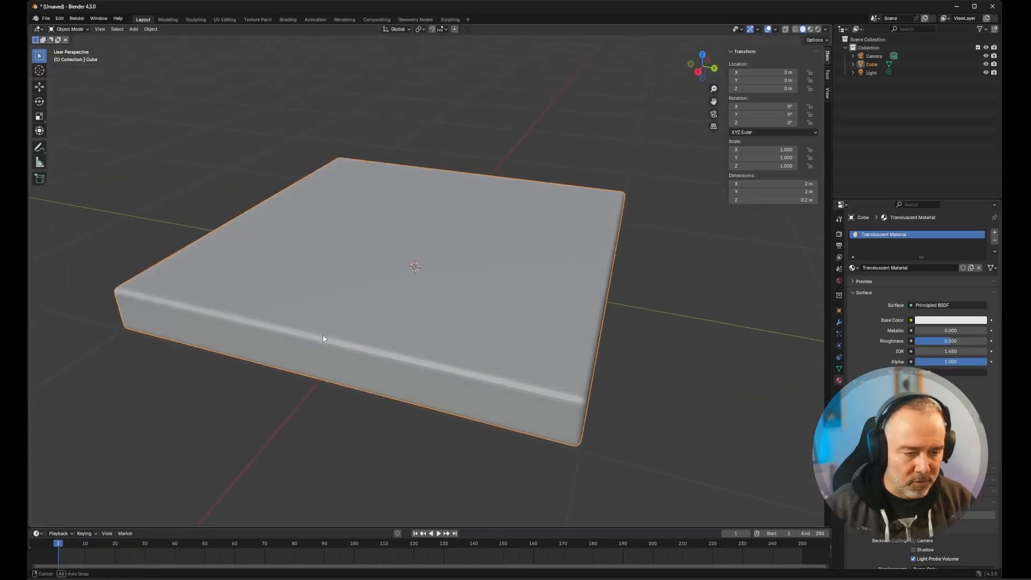
{"action": "scroll", "coordinate": [323, 349], "scroll_direction": "up", "scroll_amount": 1}
{"action": "mouse_move", "coordinate": [362, 379]}
{"action": "middle_mouse_down"}
{"action": "mouse_move", "coordinate": [356, 359]}
{"action": "mouse_move", "coordinate": [377, 374]}
{"action": "middle_mouse_up"}
{"action": "key", "text": "Tab"}
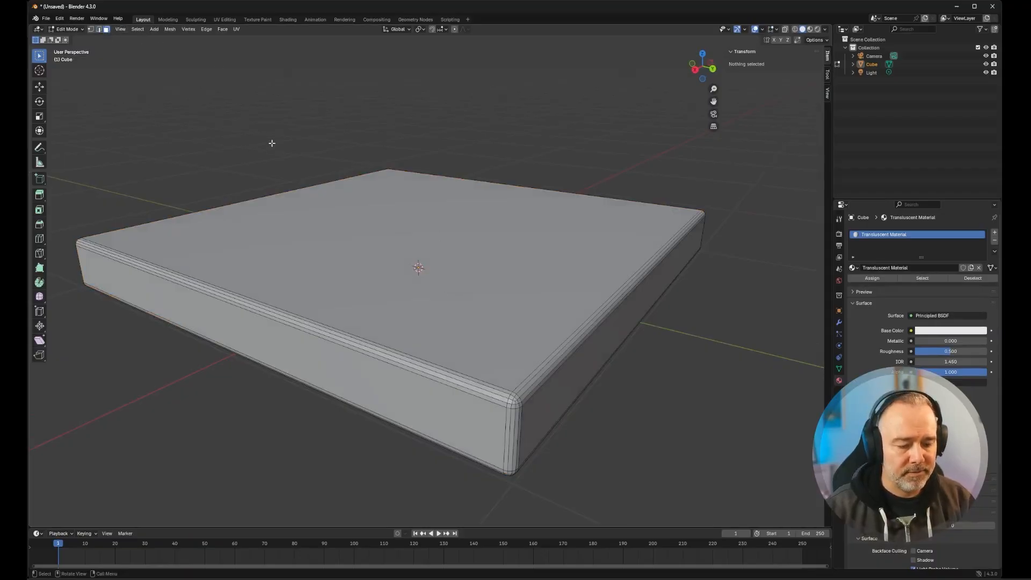
{"action": "key", "text": "a"}
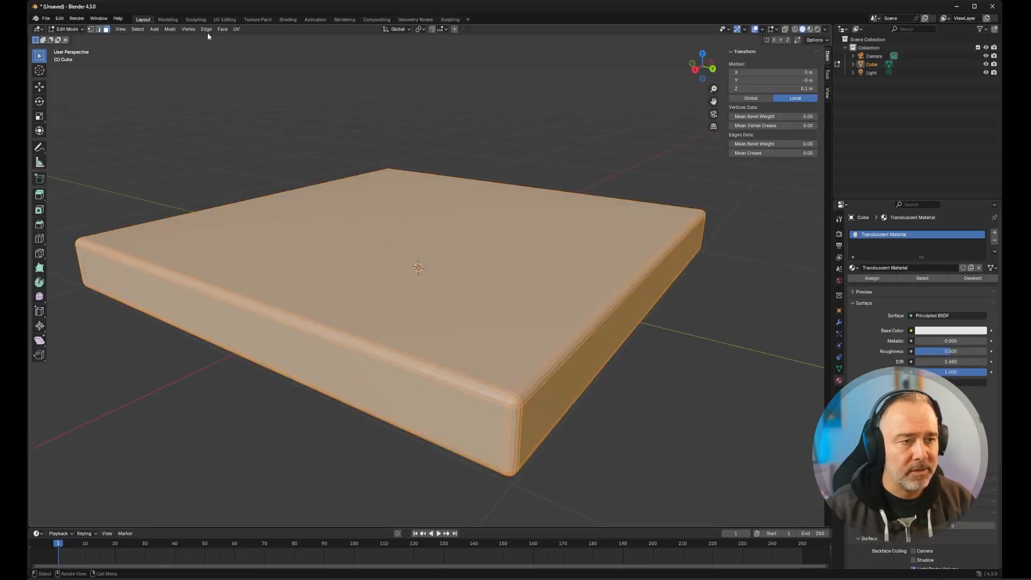
{"action": "left_click", "coordinate": [222, 30]}
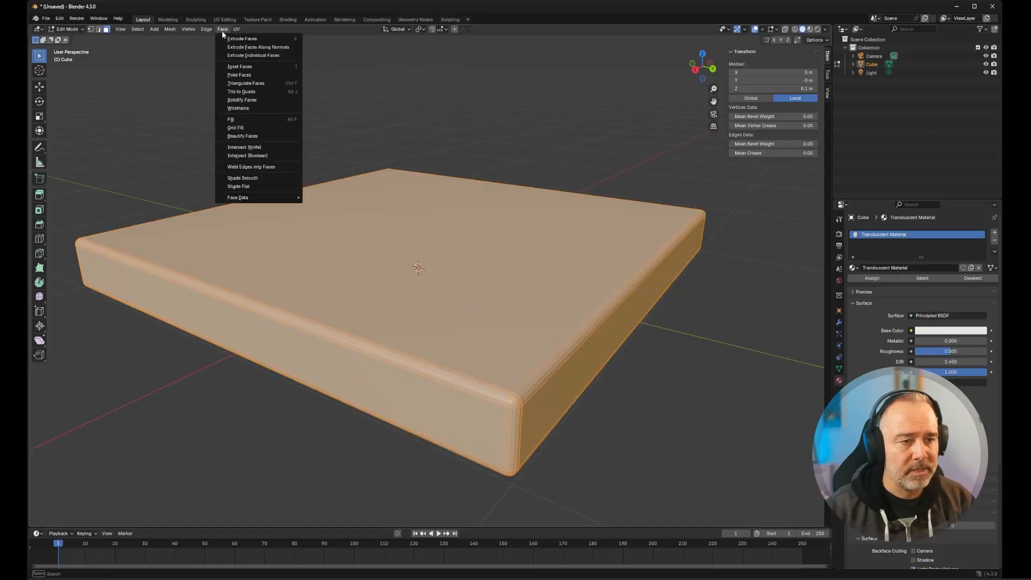
{"action": "left_click", "coordinate": [247, 179]}
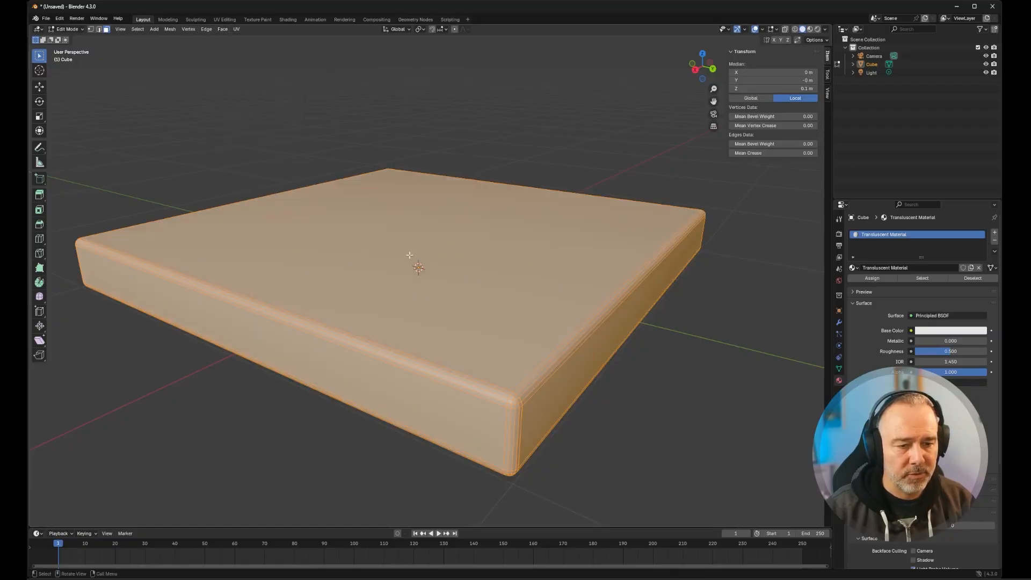
{"action": "key", "text": "Tab"}
{"action": "scroll", "coordinate": [581, 385], "scroll_direction": "down", "scroll_amount": 5}
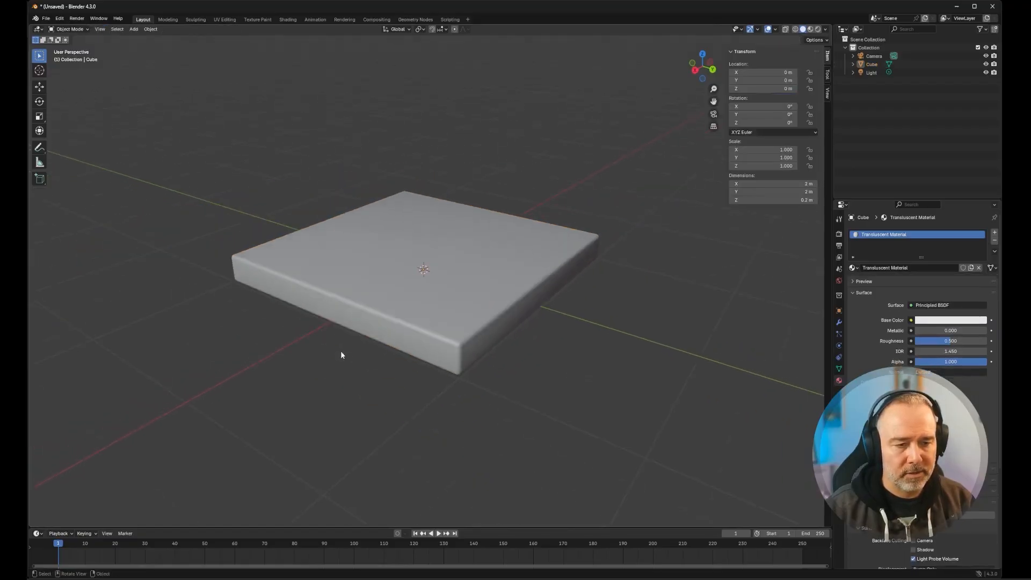
- Add an Array modifier to the tile
{"action": "middle_click_drag", "start_coordinate": [340, 350], "coordinate": [423, 353]}
{"action": "middle_click_drag", "start_coordinate": [478, 322], "coordinate": [496, 301]}
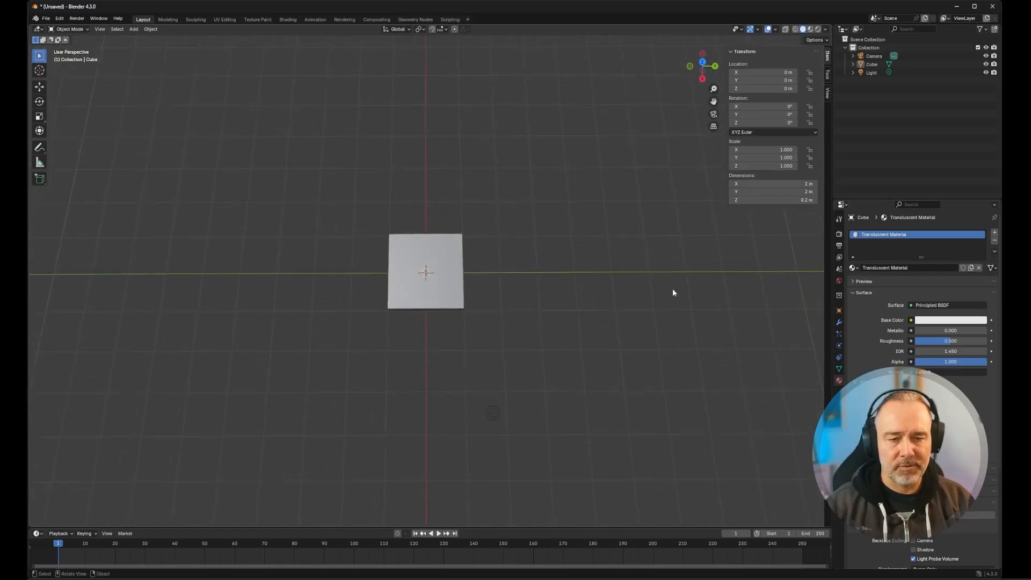
{"action": "scroll", "coordinate": [532, 346], "scroll_direction": "down", "scroll_amount": 3}
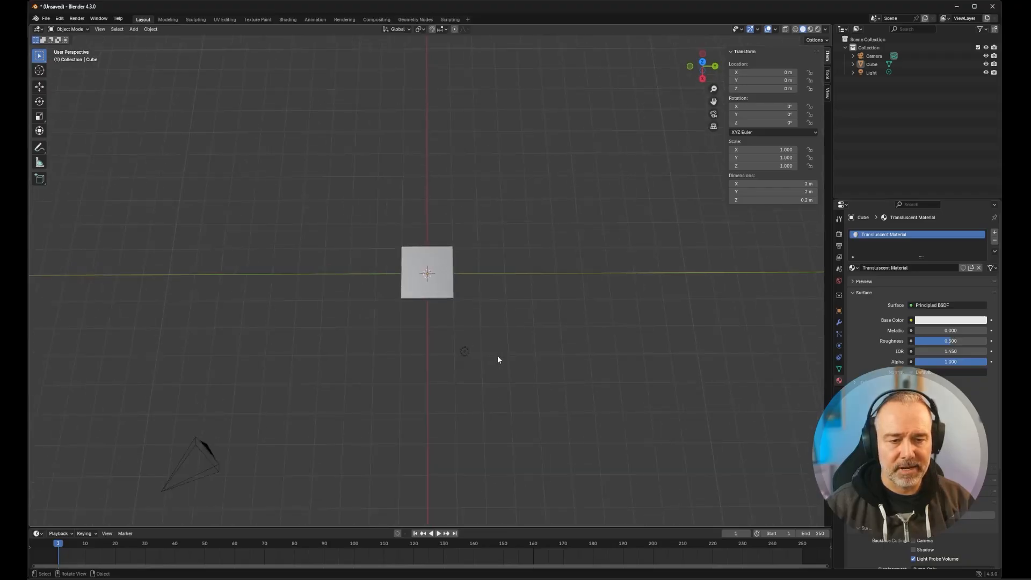
{"action": "middle_click_drag", "start_coordinate": [498, 356], "coordinate": [459, 304]}
{"action": "scroll", "coordinate": [460, 304], "scroll_direction": "up", "scroll_amount": 3}
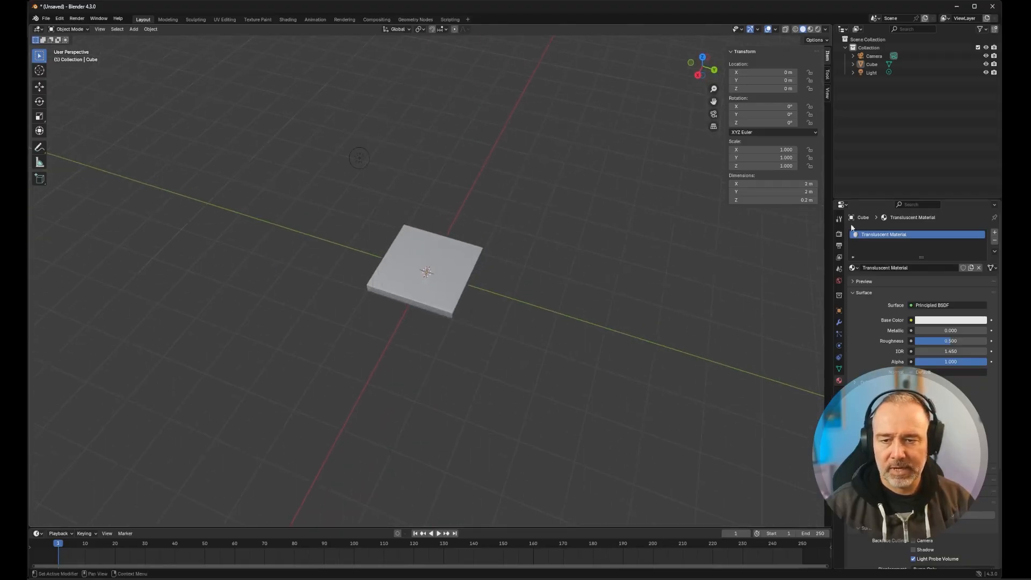
{"action": "left_click", "coordinate": [839, 323]}
{"action": "middle_click_drag", "start_coordinate": [562, 283], "coordinate": [573, 288]}
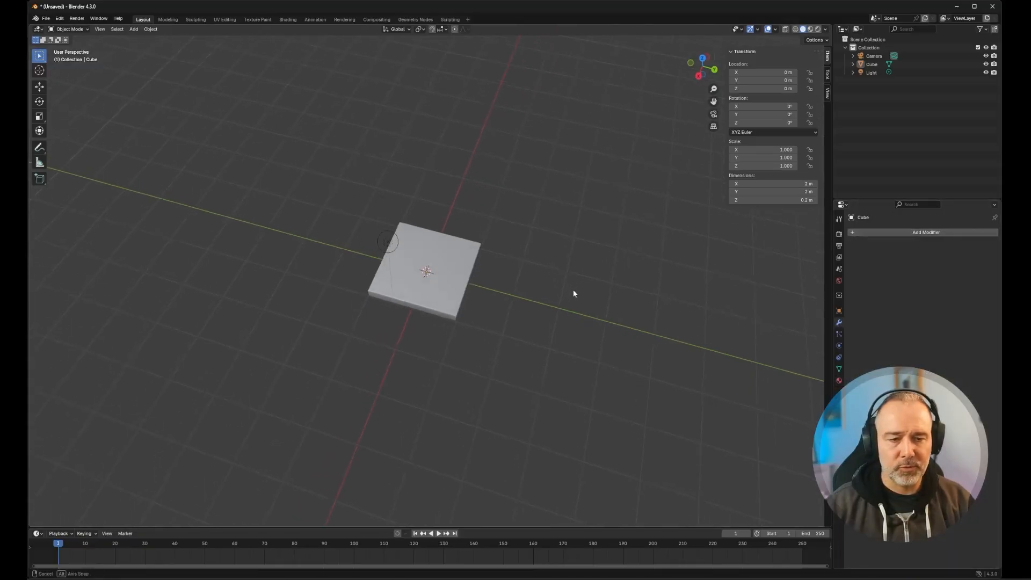
{"action": "scroll", "coordinate": [584, 288], "scroll_direction": "down", "scroll_amount": 1}
{"action": "scroll", "coordinate": [584, 288], "scroll_direction": "up", "scroll_amount": 2}
{"action": "left_click", "coordinate": [911, 233]}
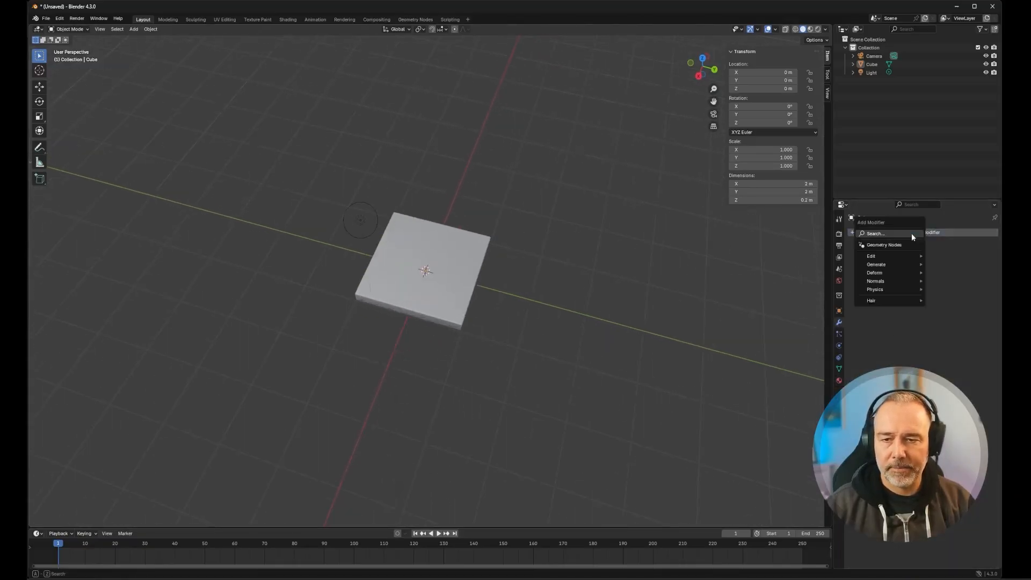
{"action": "left_click", "coordinate": [884, 233]}
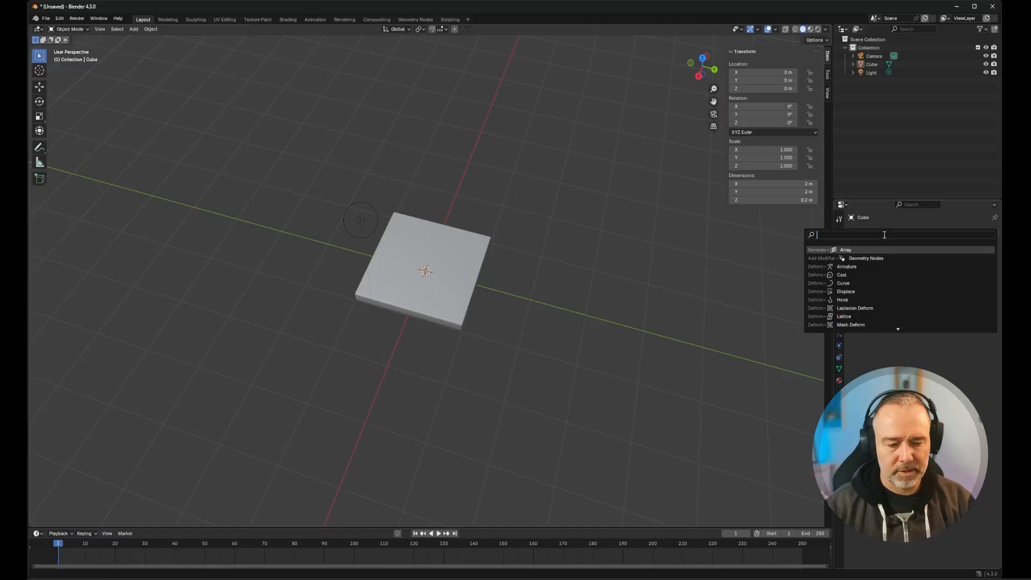
{"action": "type", "text": "array"}
{"action": "left_click", "coordinate": [874, 251]}
- Set the Array modifier's count to 5 to form a row of tiles
{"action": "middle_click_drag", "start_coordinate": [521, 368], "coordinate": [569, 386]}
{"action": "scroll", "coordinate": [759, 315], "scroll_direction": "down", "scroll_amount": 1}
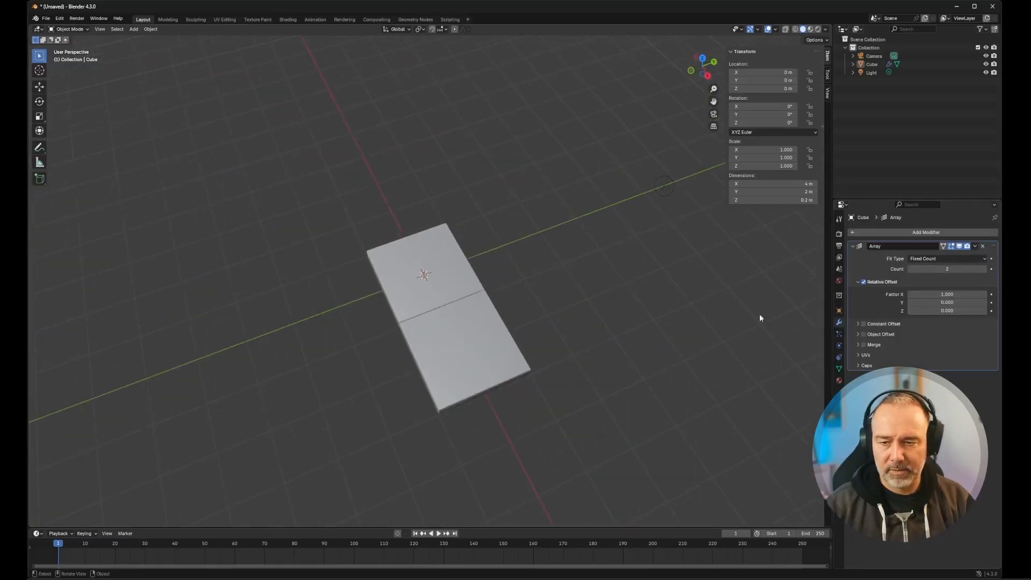
{"action": "left_click", "coordinate": [985, 269]}
{"action": "left_click", "coordinate": [985, 270]}
{"action": "left_click", "coordinate": [985, 269]}
{"action": "scroll", "coordinate": [655, 333], "scroll_direction": "down", "scroll_amount": 2}
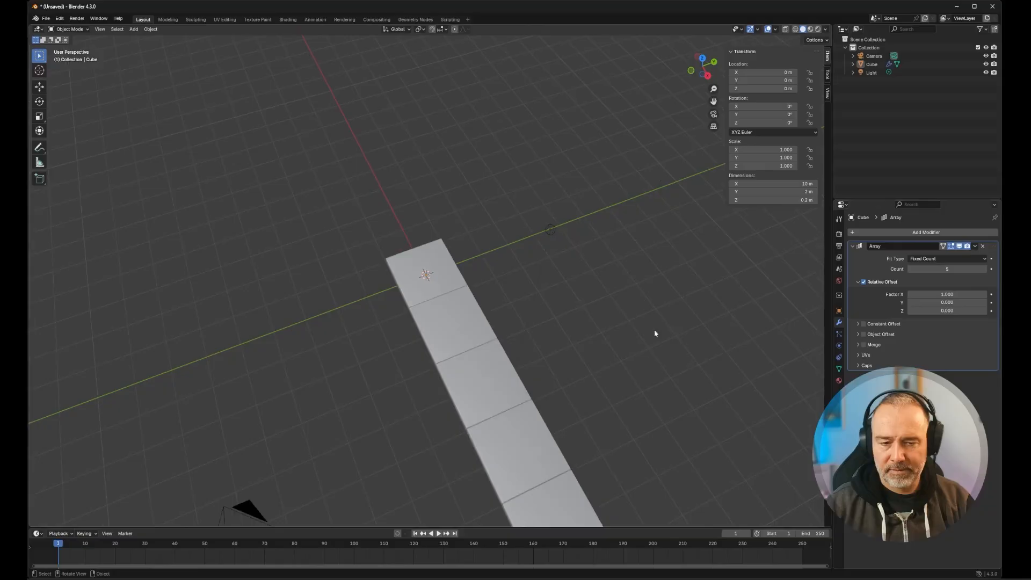
{"action": "middle_click_drag", "start_coordinate": [628, 353], "coordinate": [542, 343]}
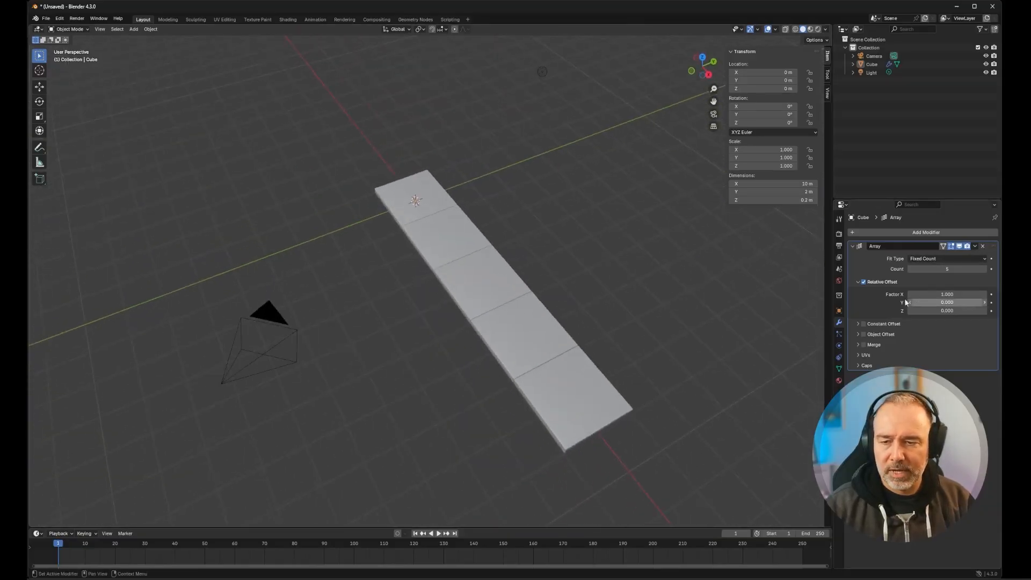
- Space the arrayed tiles apart by setting the relative offset Factor X to 1.1
{"action": "scroll", "coordinate": [552, 383], "scroll_direction": "up", "scroll_amount": 4}
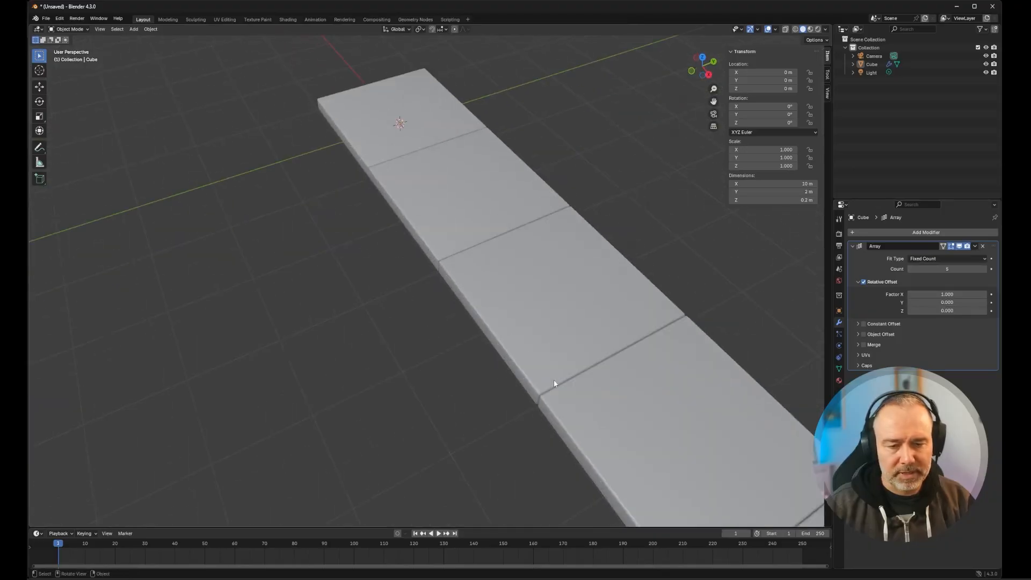
{"action": "scroll", "coordinate": [555, 383], "scroll_direction": "down", "scroll_amount": 3}
{"action": "double_click", "coordinate": [943, 294]}
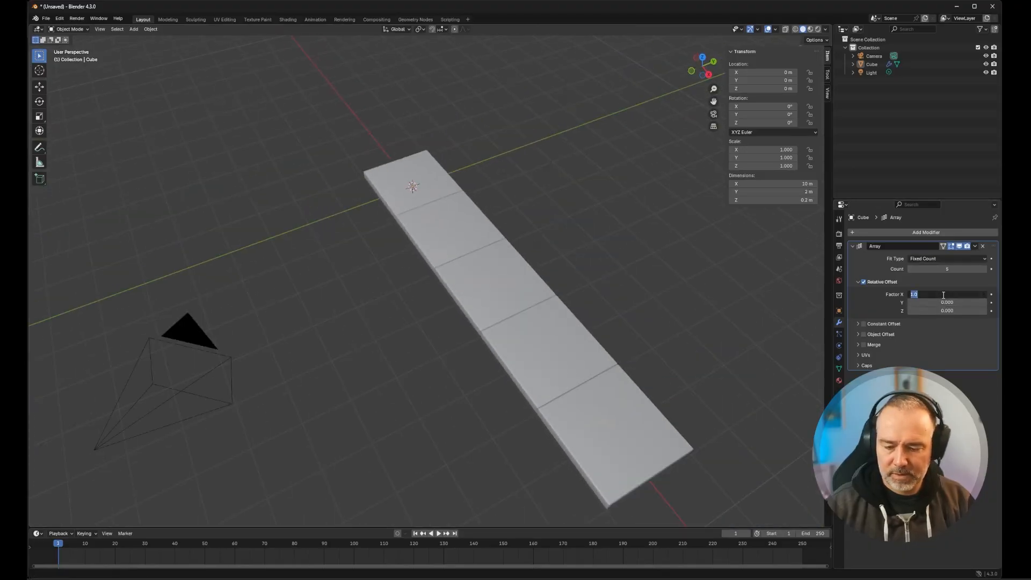
{"action": "type", "text": "1.1"}
{"action": "key", "text": "Return"}
{"action": "middle_click_drag", "start_coordinate": [536, 258], "coordinate": [407, 248]}
{"action": "middle_click_drag", "start_coordinate": [703, 266], "coordinate": [537, 292]}
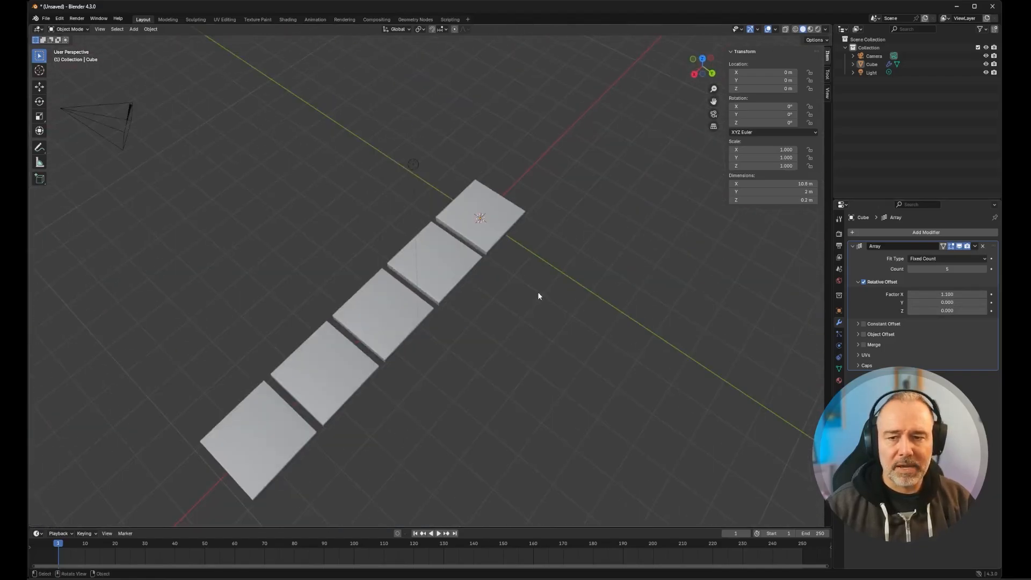
- Turn off the Array modifier's viewport display and open the tile in the UV Editing workspace
{"action": "left_click", "coordinate": [958, 246]}
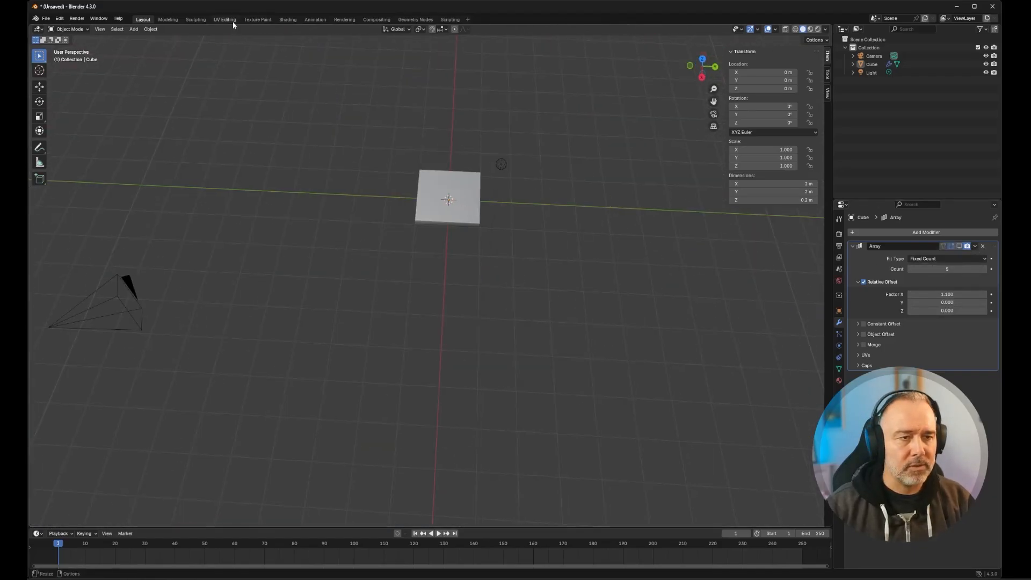
{"action": "left_click", "coordinate": [233, 21]}
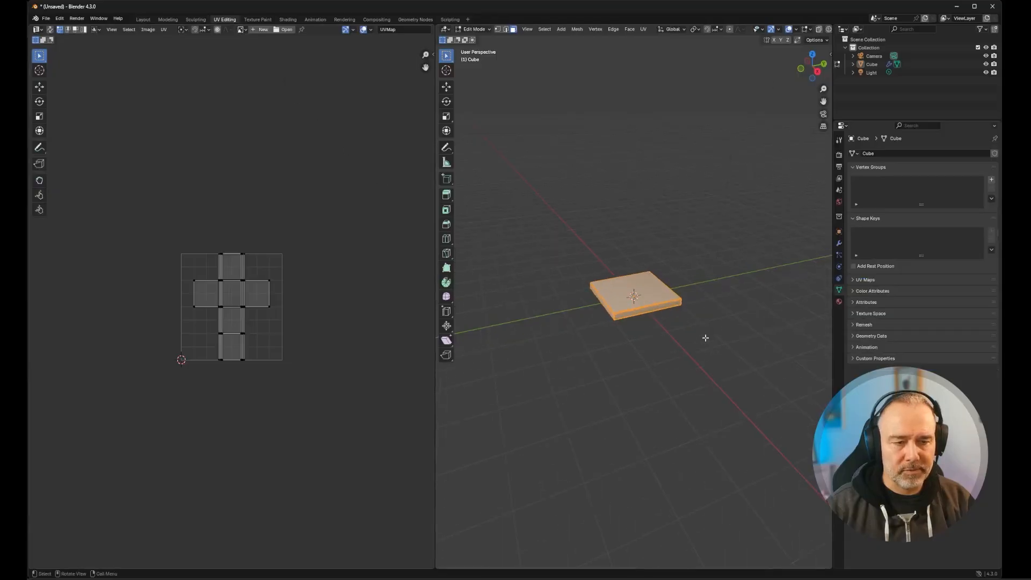
{"action": "scroll", "coordinate": [250, 284], "scroll_direction": "up", "scroll_amount": 5}
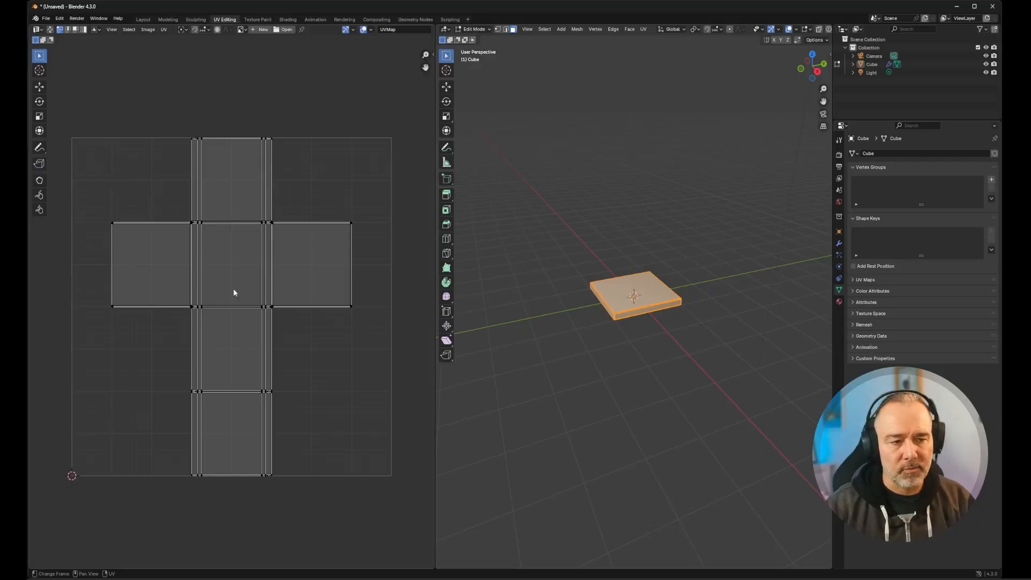
- Return to the Layout workspace and turn the Array modifier's viewport display back on
{"action": "left_click", "coordinate": [143, 19]}
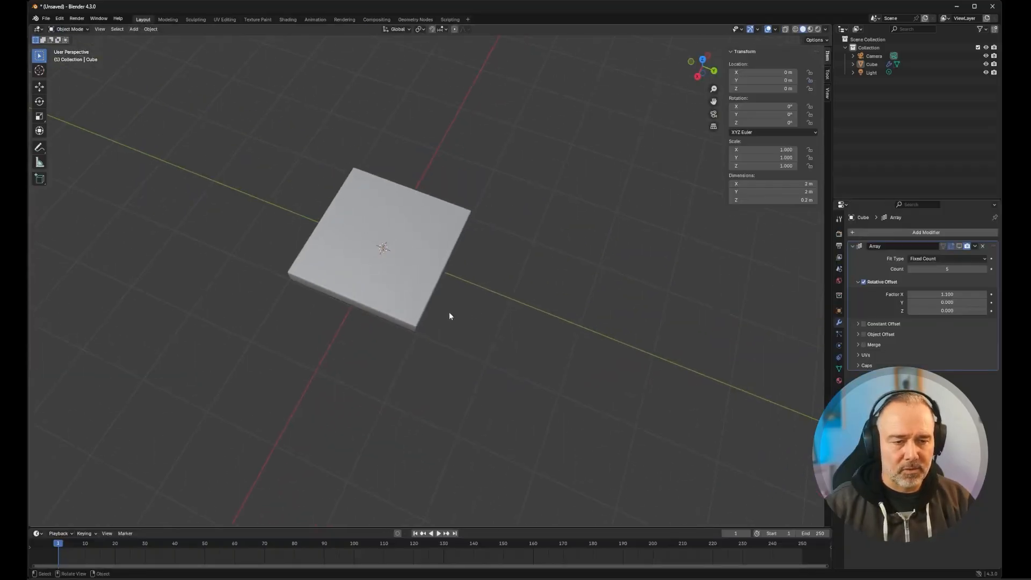
{"action": "left_click", "coordinate": [958, 246]}
{"action": "scroll", "coordinate": [372, 285], "scroll_direction": "down", "scroll_amount": 3}
{"action": "middle_click_drag", "start_coordinate": [241, 325], "coordinate": [294, 290]}
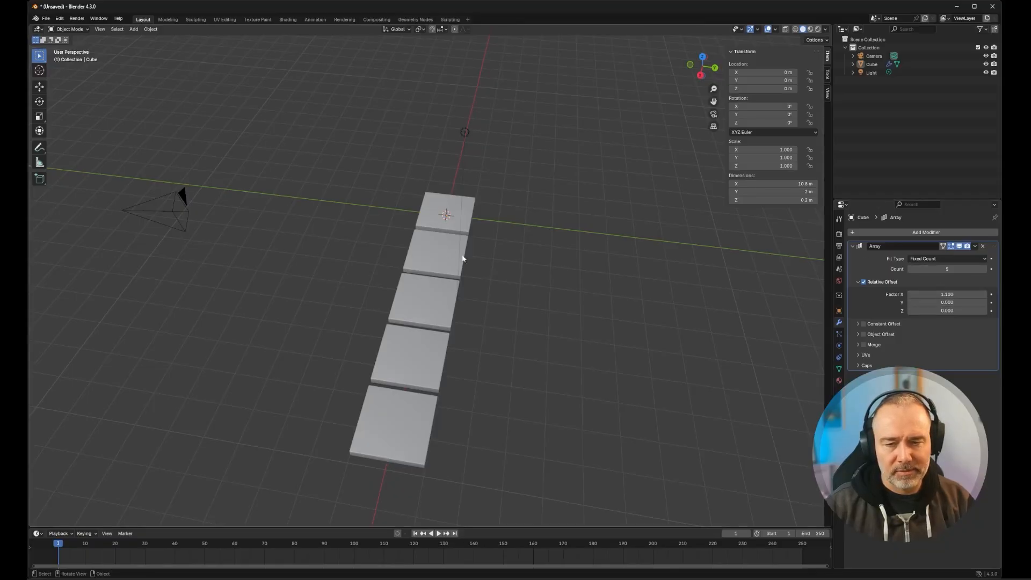
{"action": "left_click_drag", "start_coordinate": [939, 302], "coordinate": [935, 303], "text": "ctrl"}
{"action": "key", "text": "ctrl+z"}
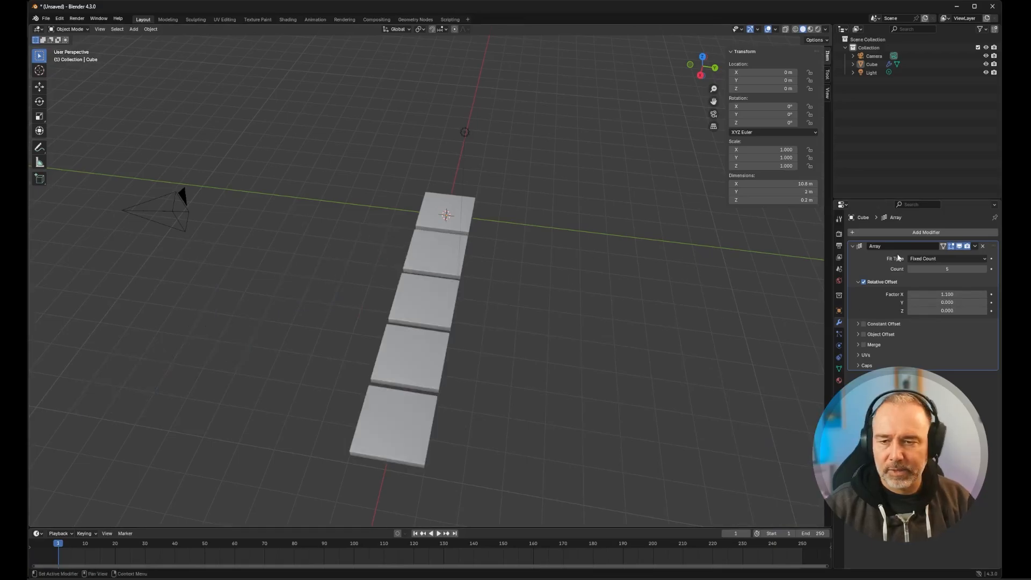
- Add a second Array modifier to the tile
{"action": "left_click", "coordinate": [919, 233]}
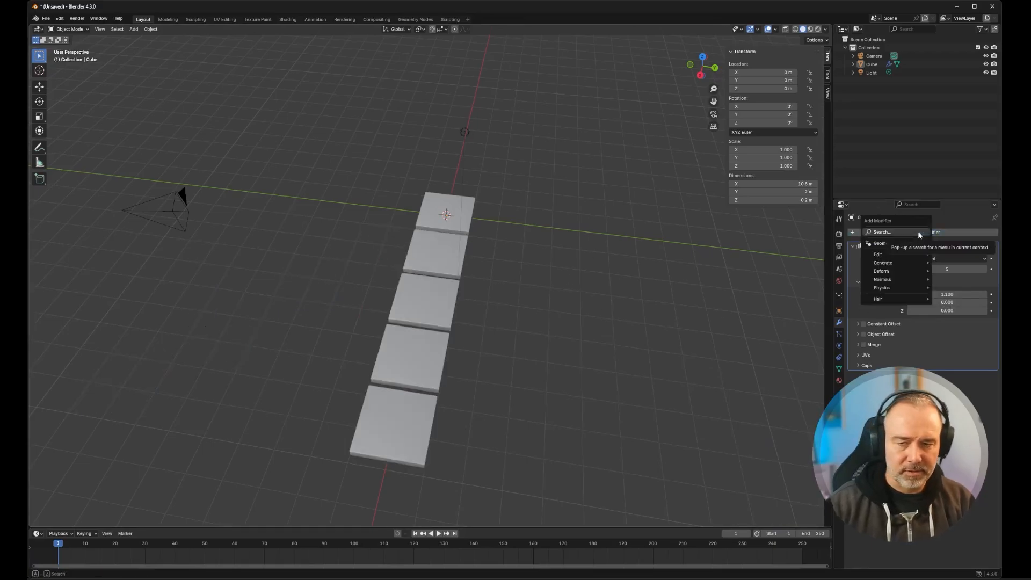
{"action": "left_click", "coordinate": [918, 235]}
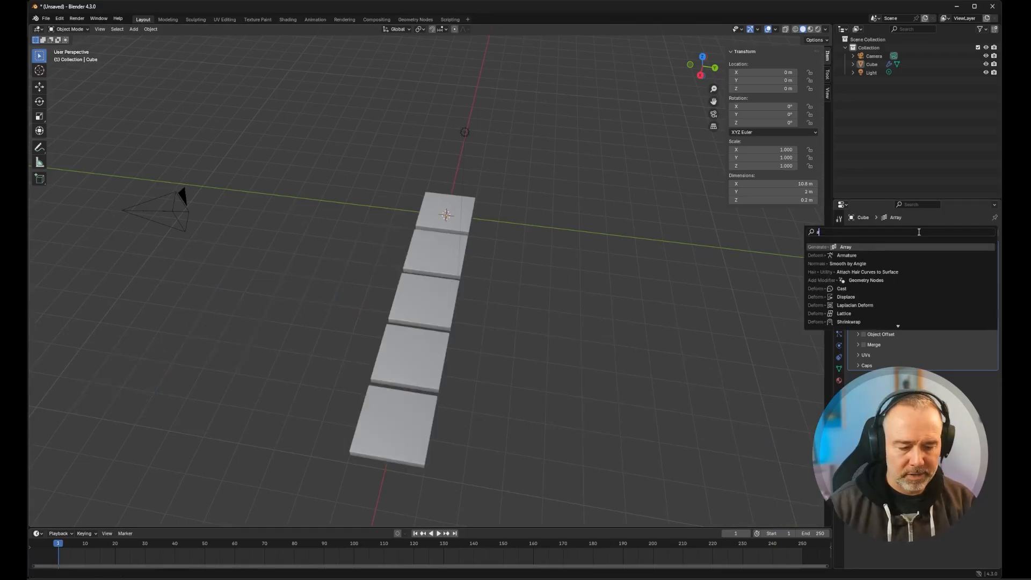
{"action": "left_click", "coordinate": [881, 247]}
- Set the first Array modifier's relative offset to 0 in X and 1.1 in Y
{"action": "left_click", "coordinate": [959, 294]}
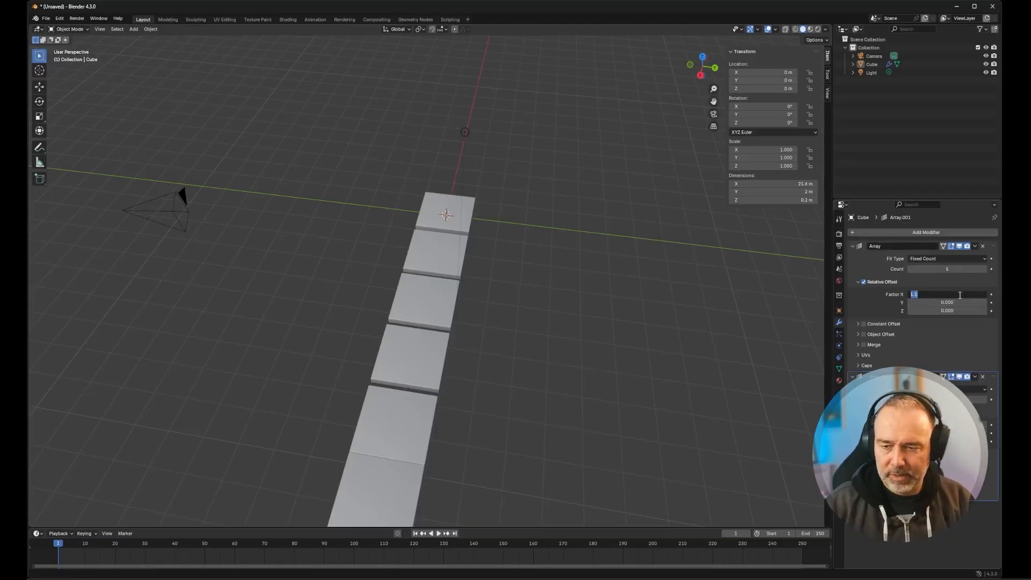
{"action": "type", "text": "0"}
{"action": "key", "text": "Tab"}
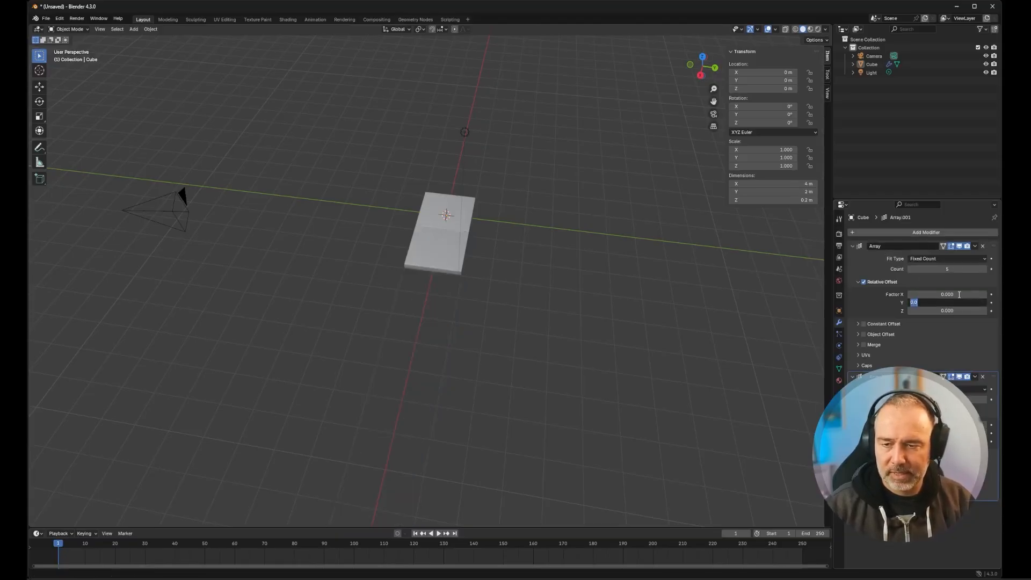
{"action": "type", "text": "1.1"}
{"action": "key", "text": "Return"}
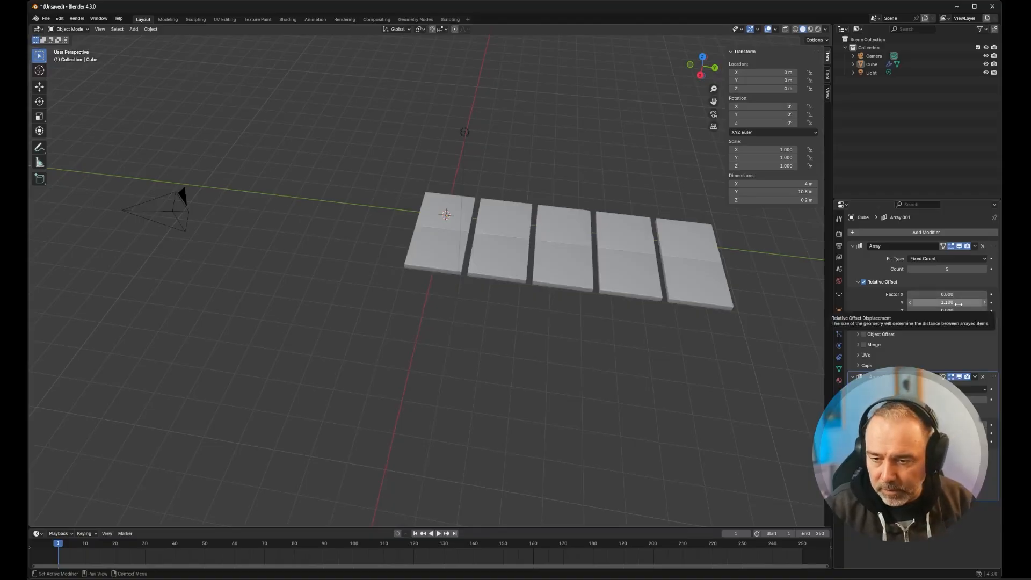
- Set the second Array modifier's count to 5 and its relative offset Factor X to 1.1 to form a spaced grid
{"action": "middle_click_drag", "start_coordinate": [524, 300], "coordinate": [574, 317]}
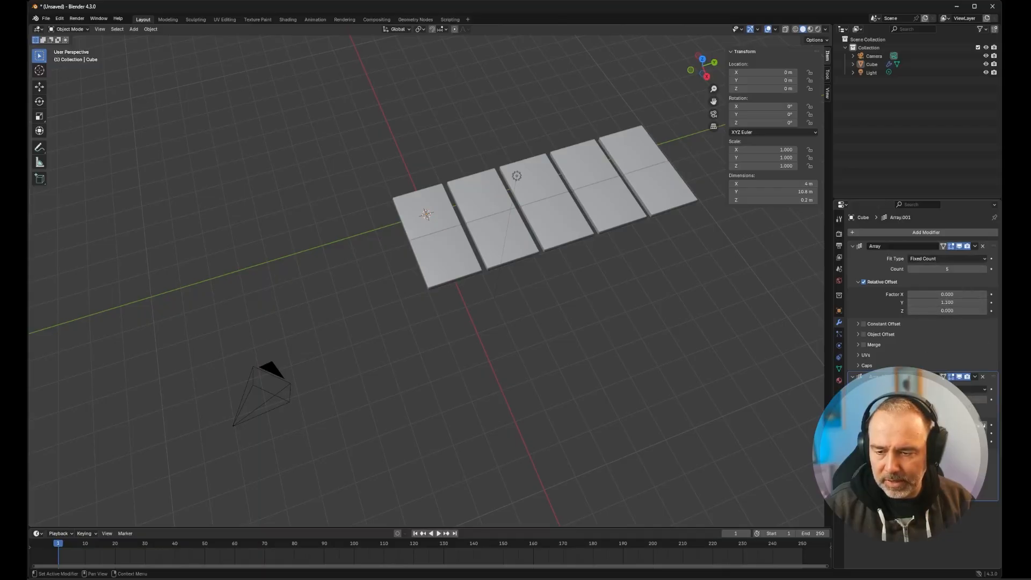
{"action": "left_click", "coordinate": [984, 402]}
{"action": "left_click", "coordinate": [984, 402]}
{"action": "left_click", "coordinate": [984, 402]}
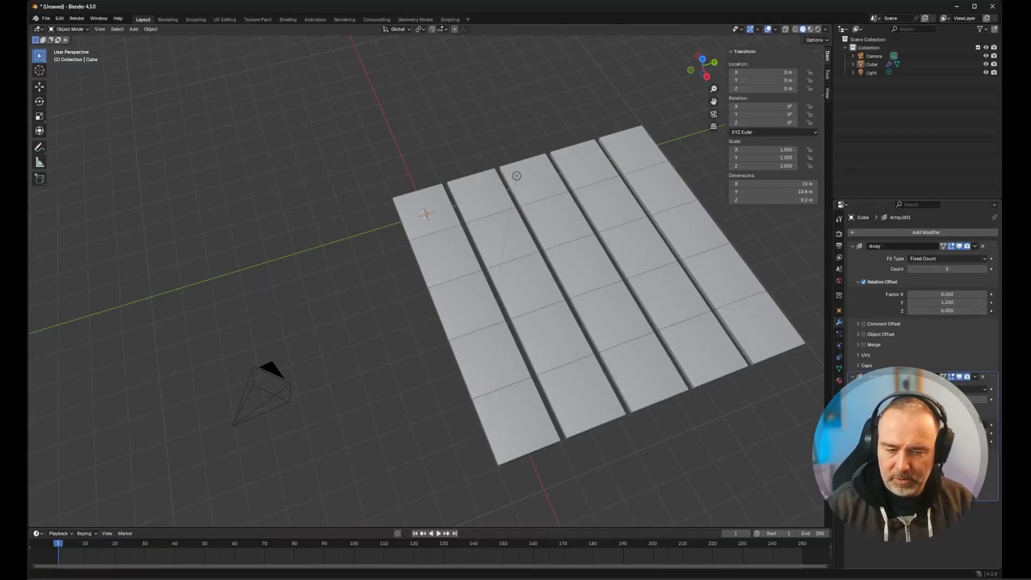
{"action": "left_click", "coordinate": [984, 425]}
{"action": "middle_click_drag", "start_coordinate": [513, 401], "coordinate": [491, 421]}
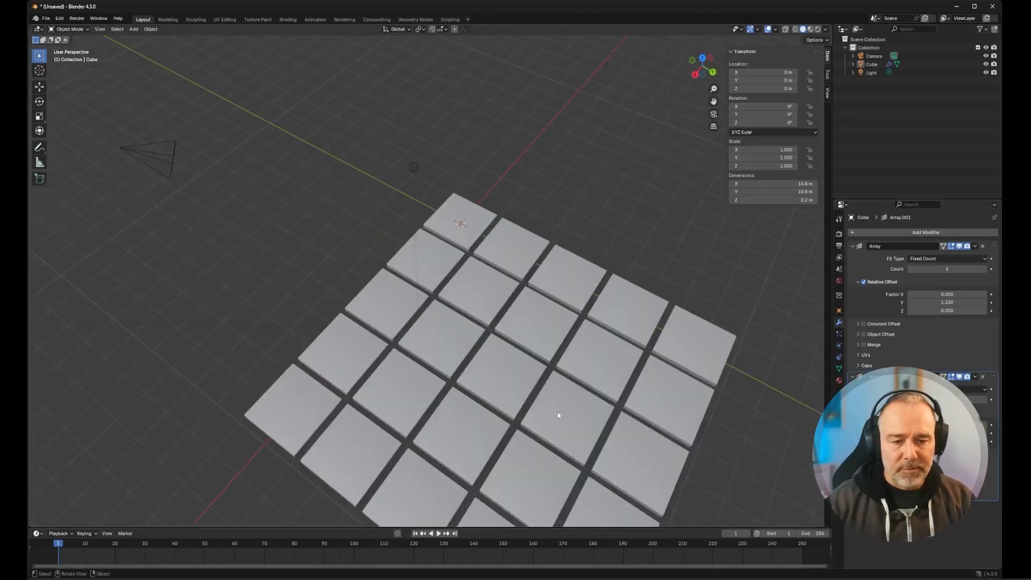
{"action": "middle_click_drag", "start_coordinate": [573, 426], "coordinate": [570, 356]}
{"action": "scroll", "coordinate": [537, 354], "scroll_direction": "down", "scroll_amount": 2}
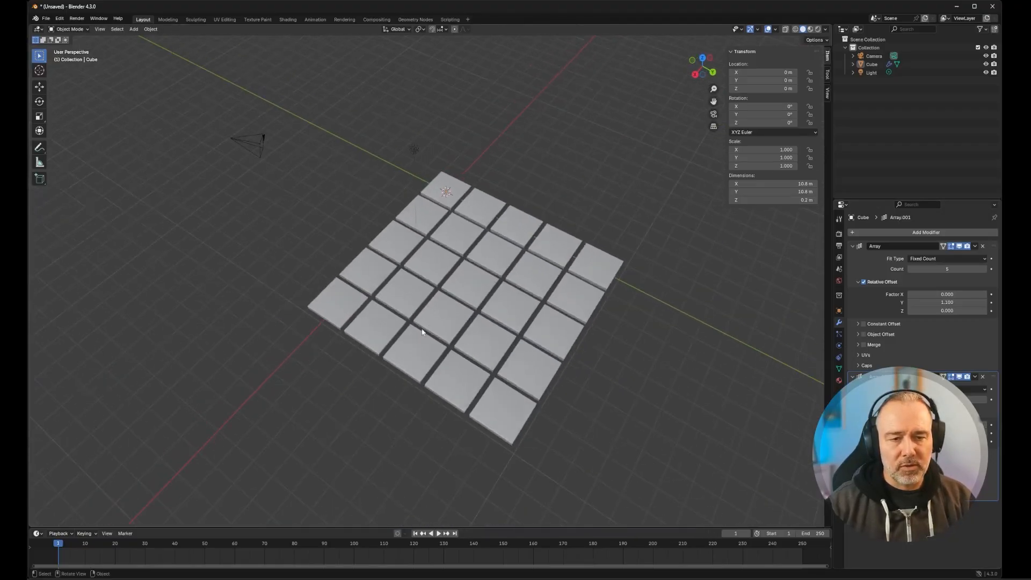
{"action": "middle_click_drag", "start_coordinate": [338, 291], "coordinate": [325, 292]}
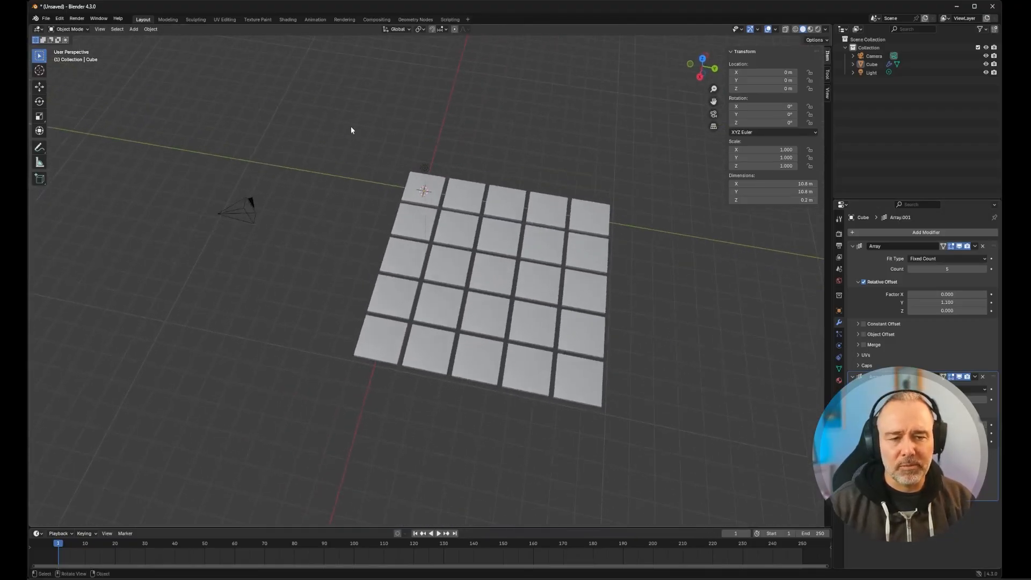
- Select the tile grid and the light and move them horizontally by about -4.8 m in X and -4.5 m in Y
{"action": "left_click_drag", "start_coordinate": [349, 127], "coordinate": [666, 460]}
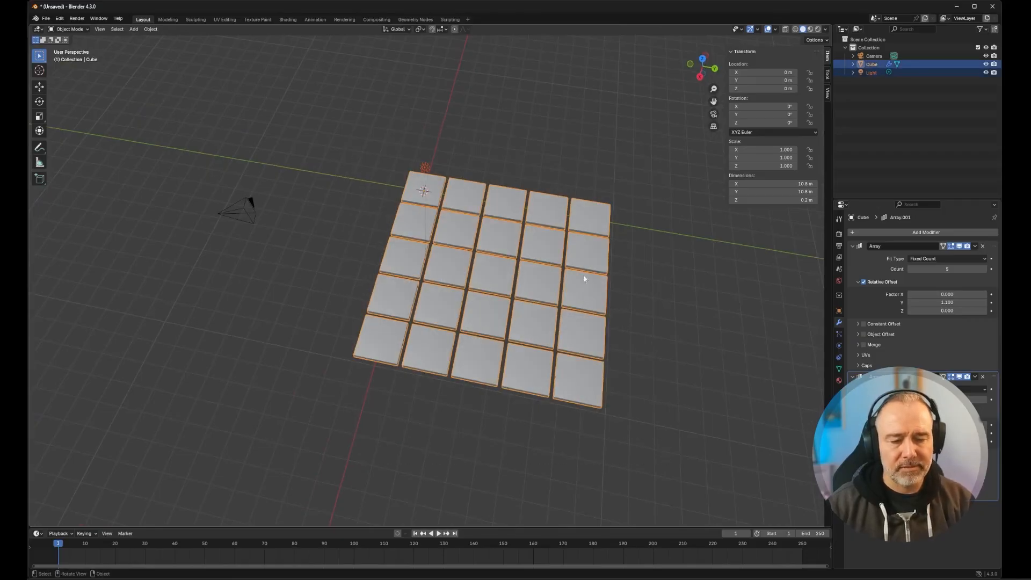
{"action": "key", "text": "g"}
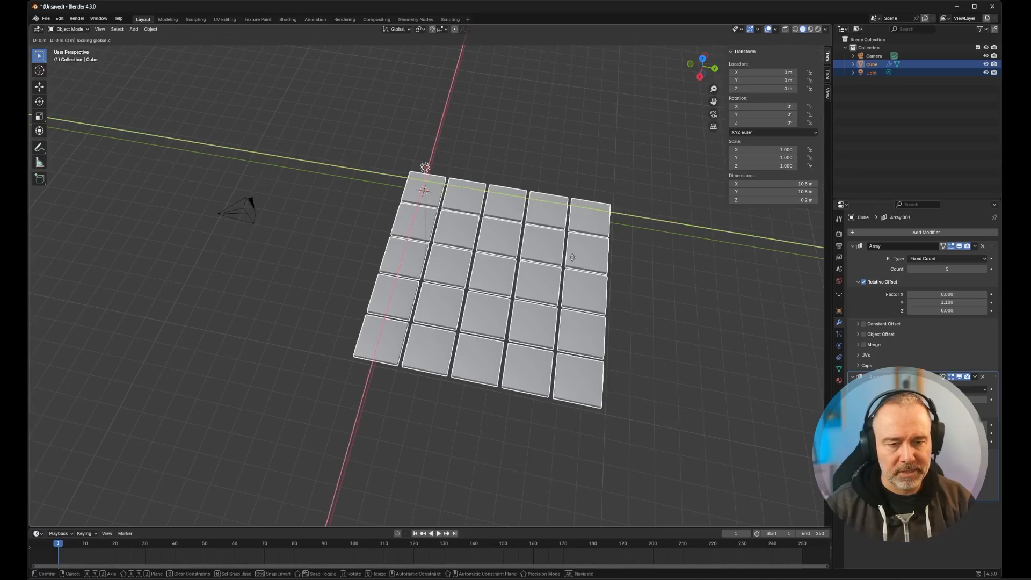
{"action": "key", "text": "shift+z"}
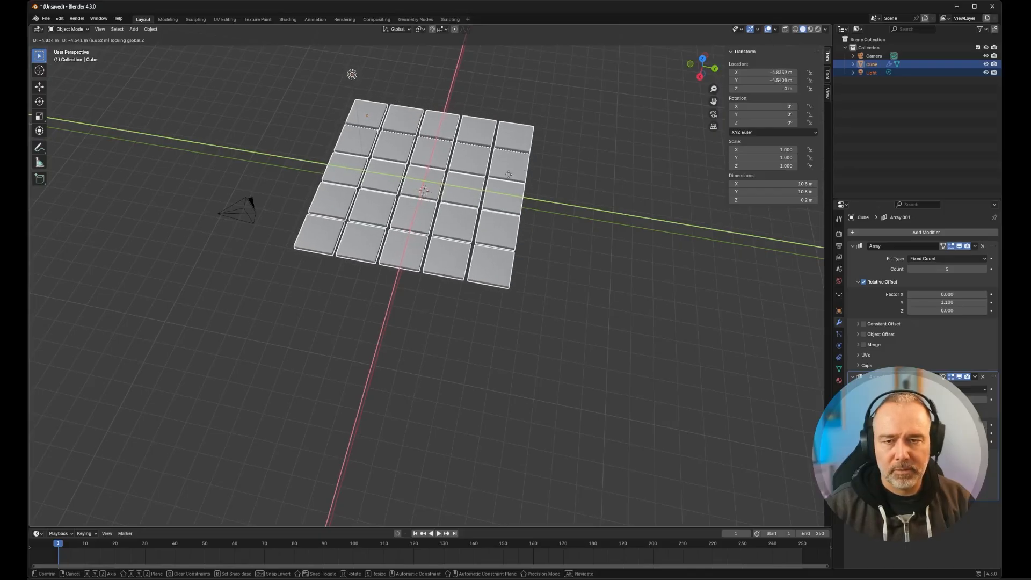
{"action": "left_click", "coordinate": [510, 177]}
- Set the tile grid's location to -4.5 m in both X and Y
{"action": "scroll", "coordinate": [524, 205], "scroll_direction": "up", "scroll_amount": 5}
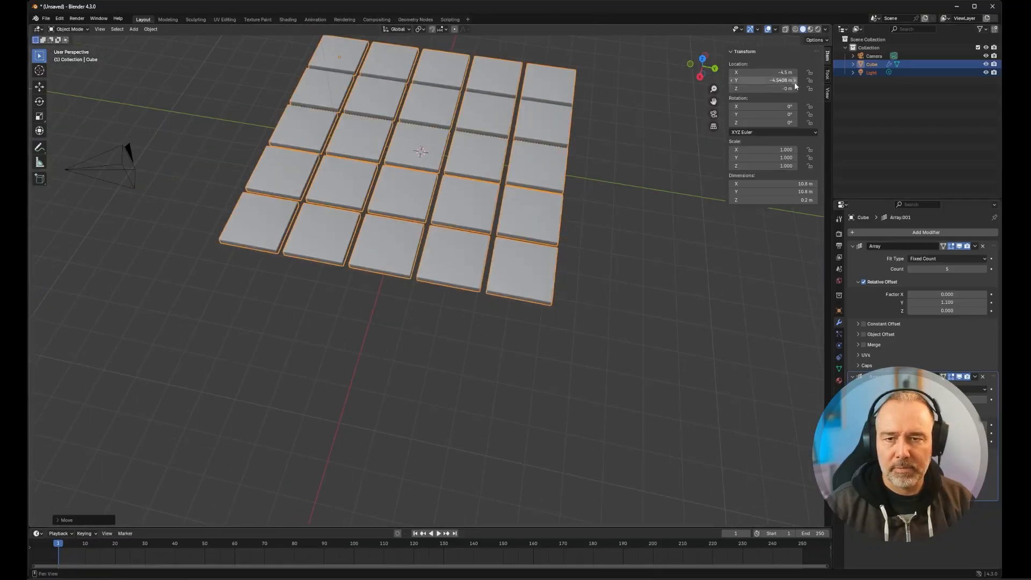
{"action": "type", "text": "-4.5"}
{"action": "key", "text": "Return"}
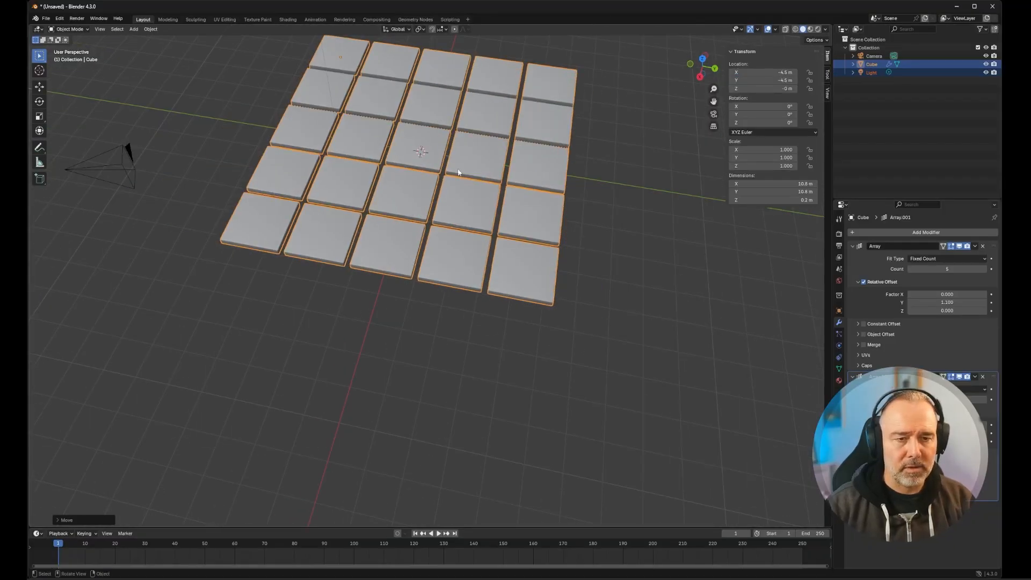
{"action": "mouse_move", "coordinate": [454, 168]}
{"action": "middle_mouse_down"}
{"action": "mouse_move", "coordinate": [463, 172]}
{"action": "mouse_move", "coordinate": [480, 42]}
{"action": "mouse_move", "coordinate": [454, 195]}
{"action": "mouse_move", "coordinate": [452, 154]}
{"action": "middle_mouse_up"}
{"action": "scroll", "coordinate": [452, 154], "scroll_direction": "up", "scroll_amount": 4}
{"action": "scroll", "coordinate": [495, 125], "scroll_direction": "down", "scroll_amount": 4}
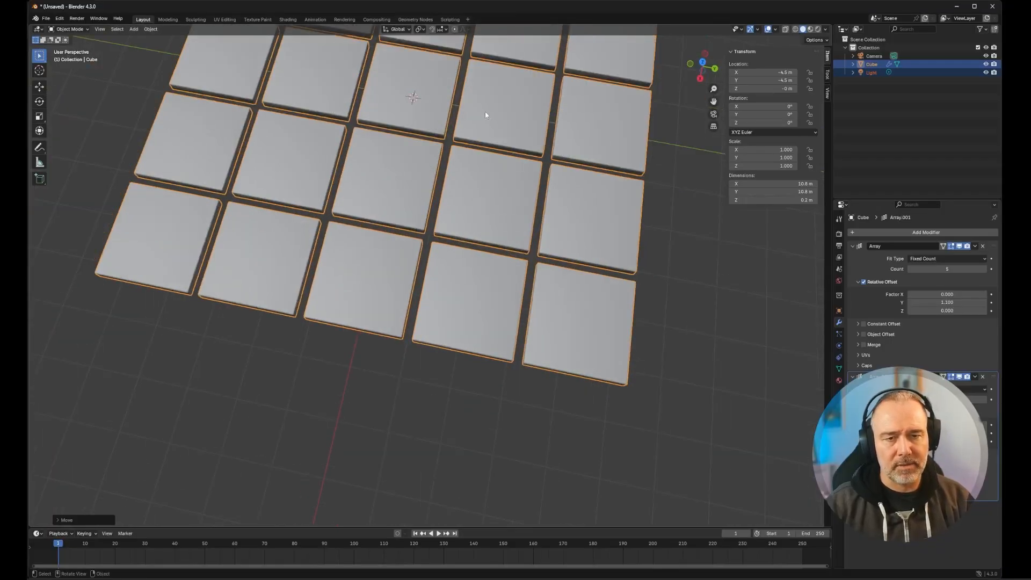
{"action": "middle_click_drag", "start_coordinate": [485, 112], "coordinate": [594, 239]}
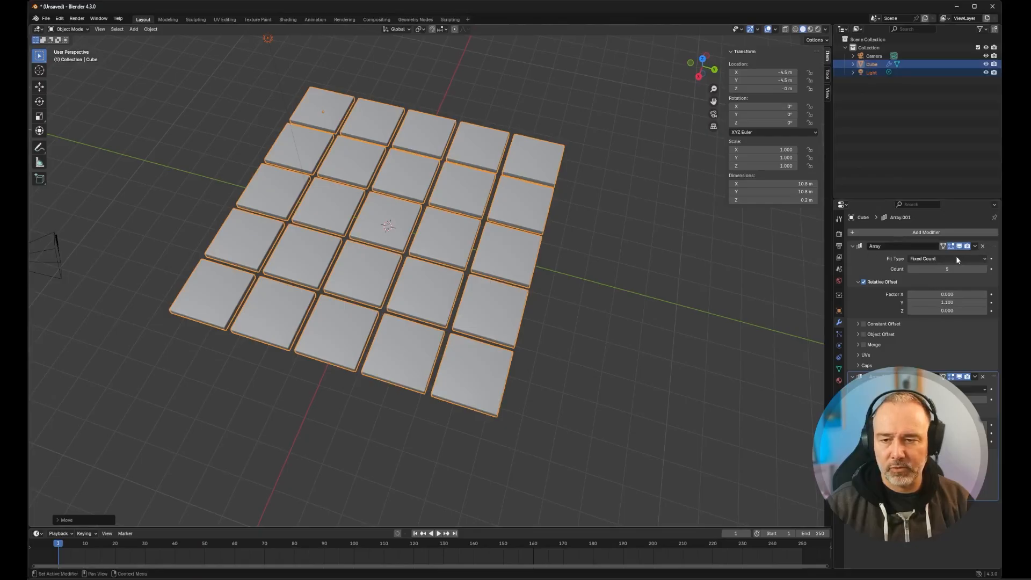
- Apply both Array modifiers to turn the tile grid into real geometry
{"action": "left_click", "coordinate": [975, 246]}
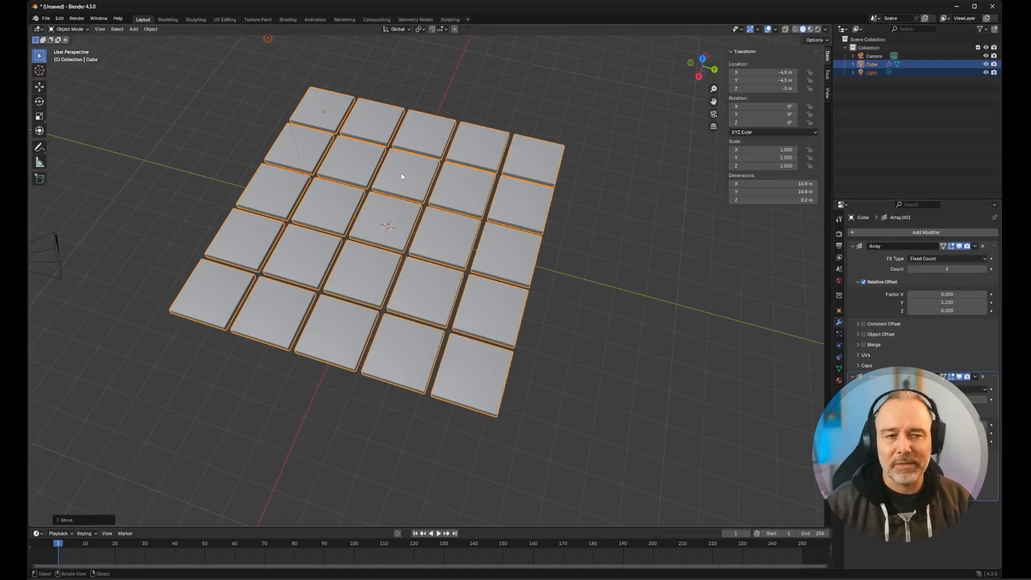
{"action": "left_click", "coordinate": [975, 246]}
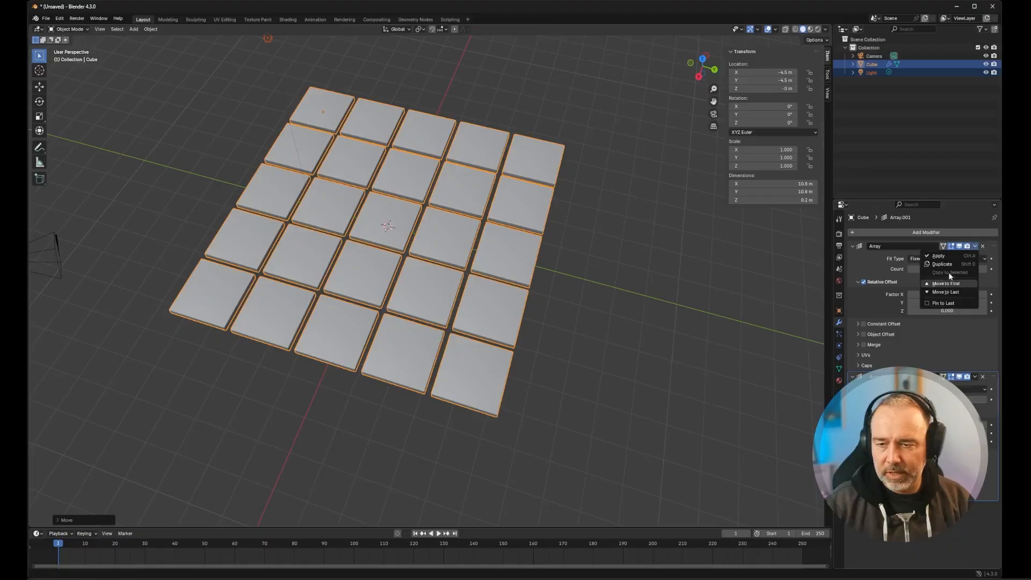
{"action": "left_click", "coordinate": [949, 256]}
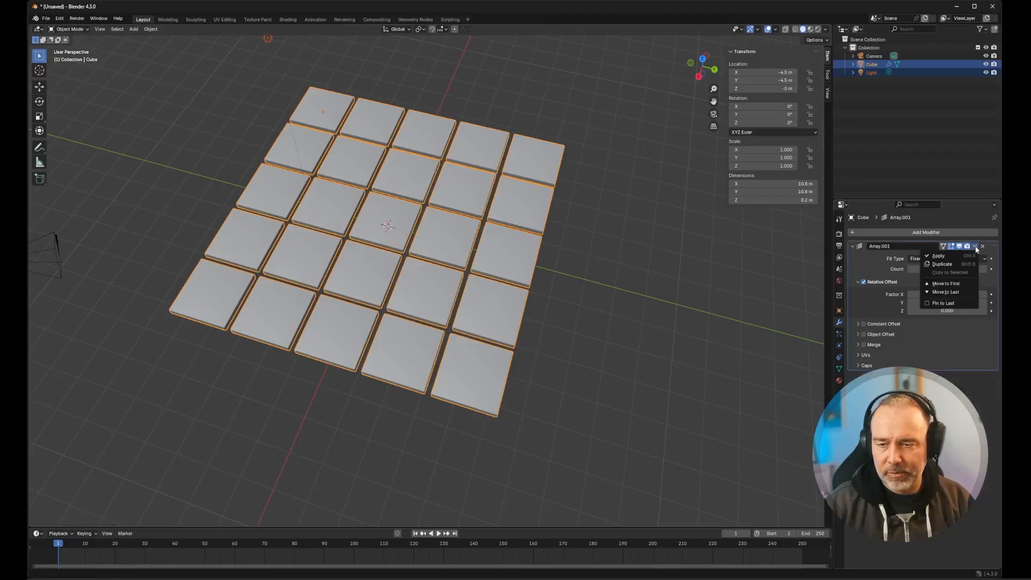
{"action": "left_click", "coordinate": [975, 246]}
{"action": "left_click", "coordinate": [961, 255]}
- Switch the tile grid to Edit Mode and select the top face of the third tile in the far row
{"action": "key", "text": "Tab"}
{"action": "key", "text": "a"}
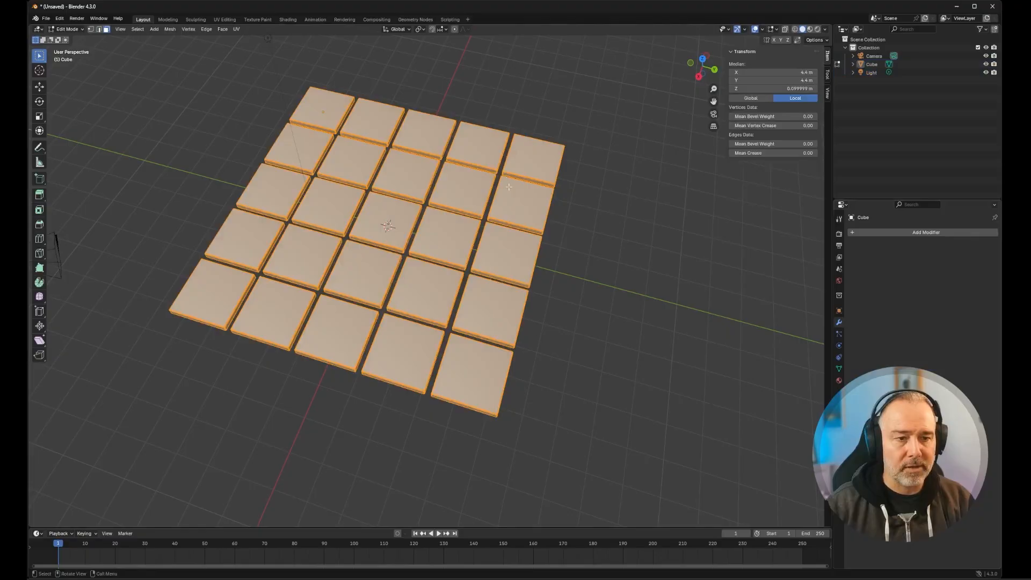
{"action": "left_click", "coordinate": [310, 113]}
{"action": "left_click", "coordinate": [376, 119]}
{"action": "left_click", "coordinate": [421, 130]}
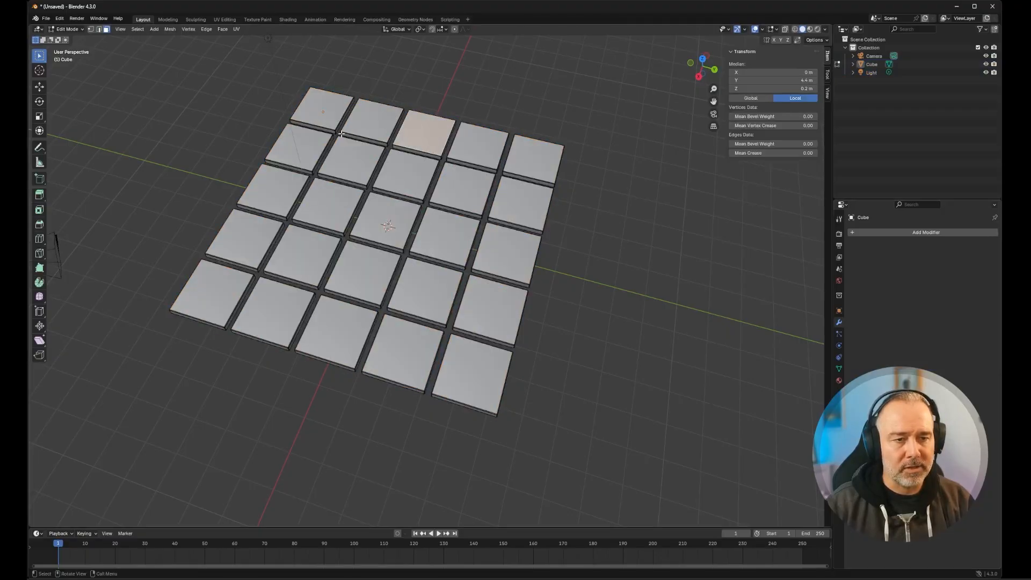
{"action": "scroll", "coordinate": [253, 143], "scroll_direction": "down", "scroll_amount": 2}
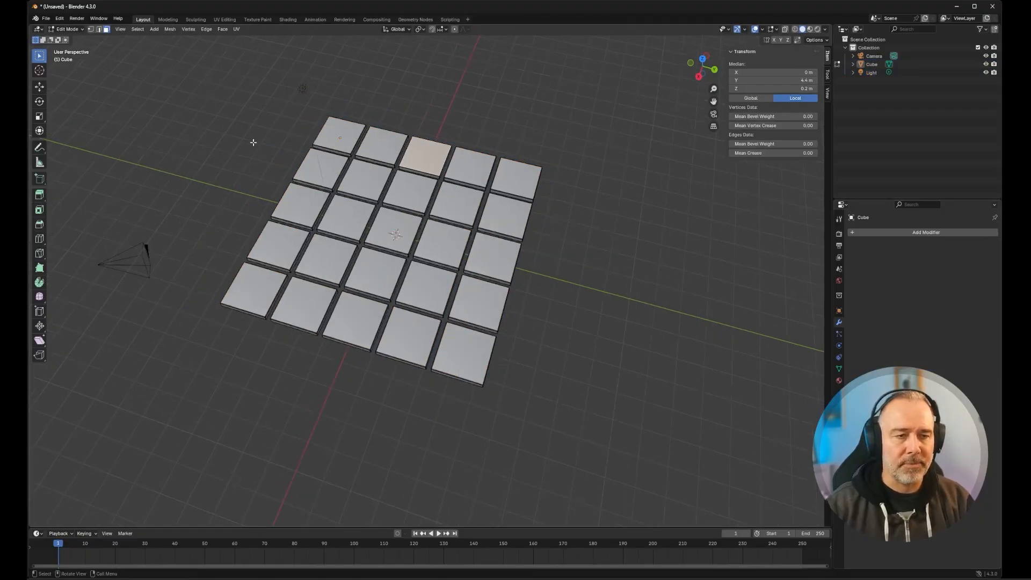
{"action": "scroll", "coordinate": [352, 120], "scroll_direction": "up", "scroll_amount": 2}
{"action": "middle_click_drag", "start_coordinate": [305, 109], "coordinate": [356, 238], "text": "shift"}
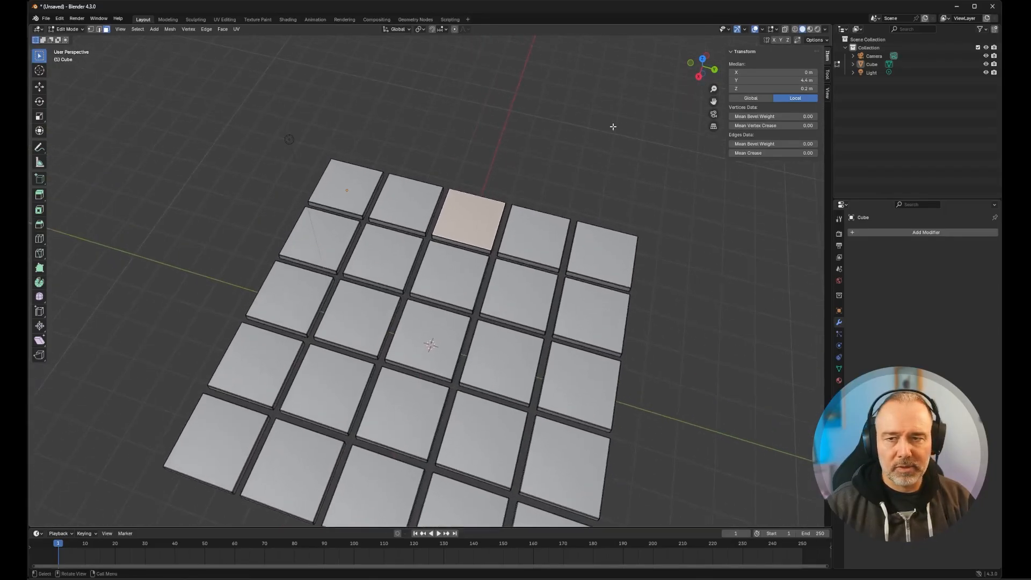
- Rename the tile grid object as Cube.001
{"action": "double_click", "coordinate": [873, 64]}
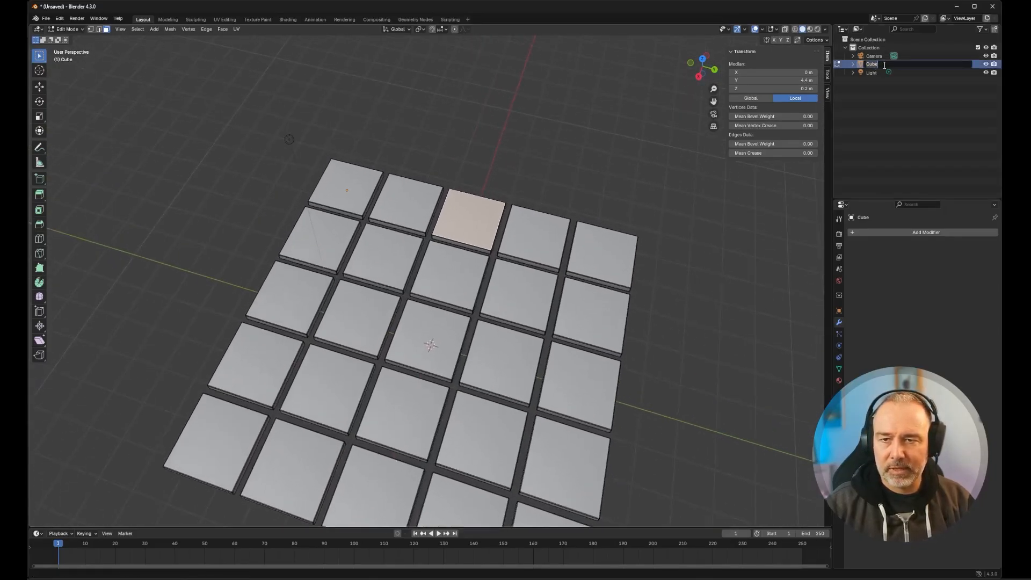
{"action": "type", "text": ".0"}
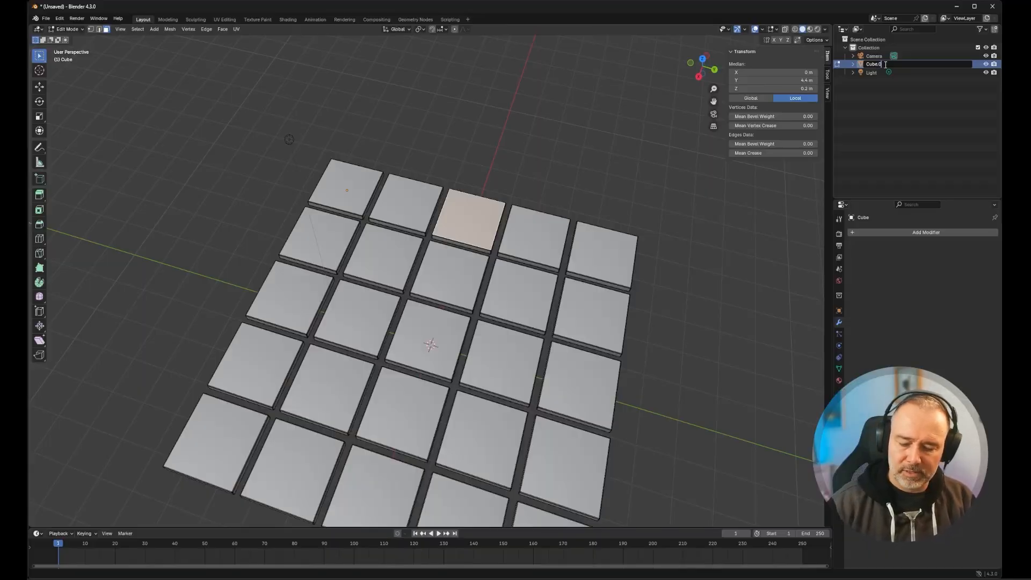
{"action": "type", "text": "01"}
{"action": "key", "text": "Return"}
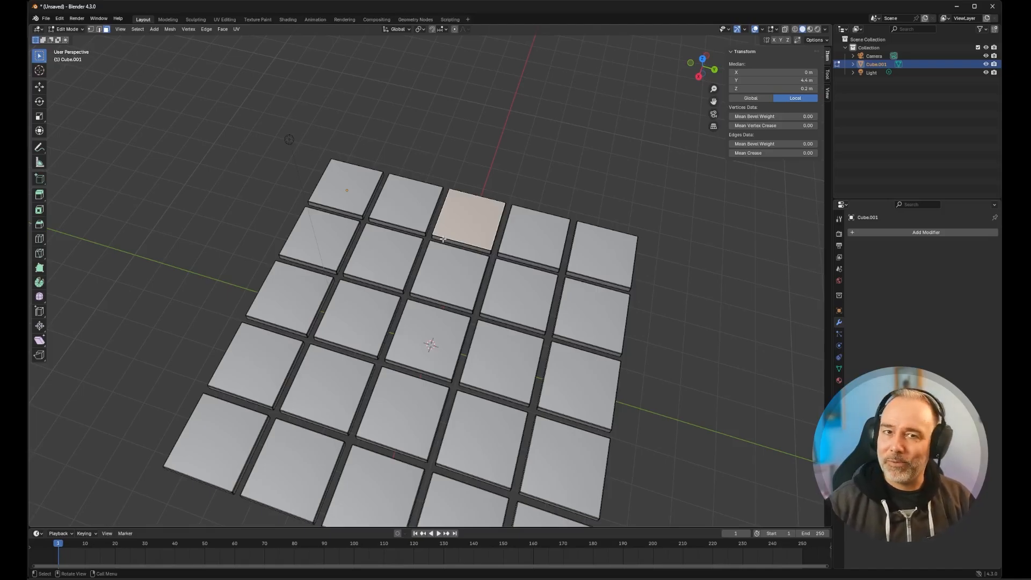
- Select the top face of the second tile in the far row
{"action": "scroll", "coordinate": [373, 188], "scroll_direction": "down", "scroll_amount": 2}
{"action": "middle_click_drag", "start_coordinate": [269, 244], "coordinate": [281, 274]}
{"action": "scroll", "coordinate": [376, 217], "scroll_direction": "up", "scroll_amount": 2}
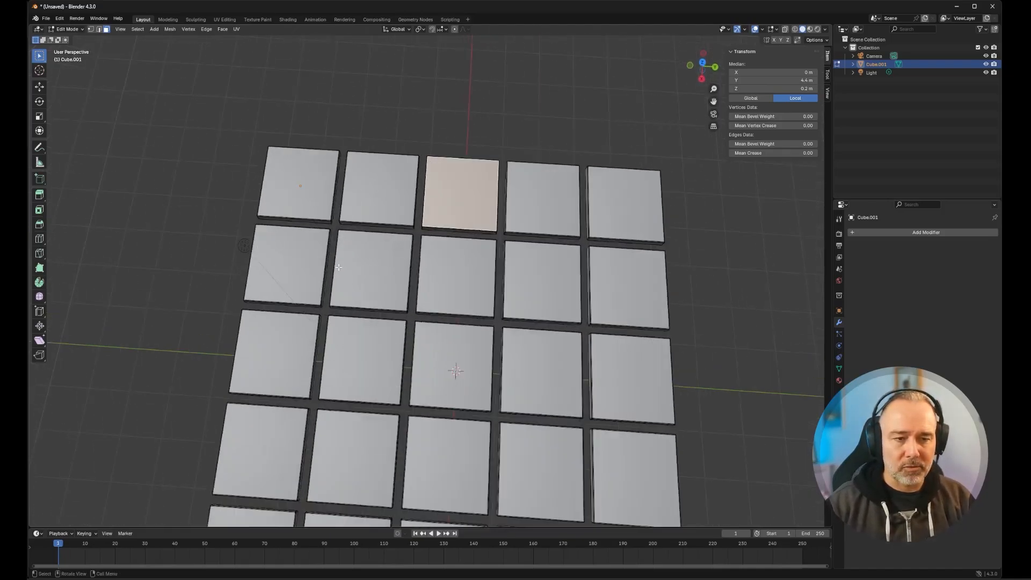
{"action": "scroll", "coordinate": [382, 214], "scroll_direction": "down", "scroll_amount": 2}
{"action": "scroll", "coordinate": [382, 214], "scroll_direction": "up", "scroll_amount": 2}
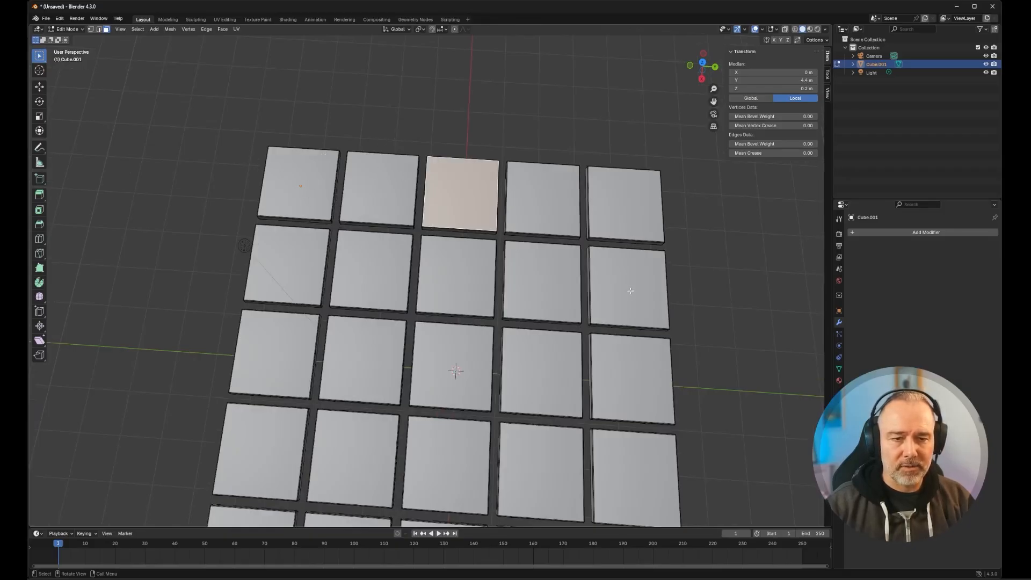
{"action": "middle_click_drag", "start_coordinate": [630, 290], "coordinate": [603, 184], "text": "shift"}
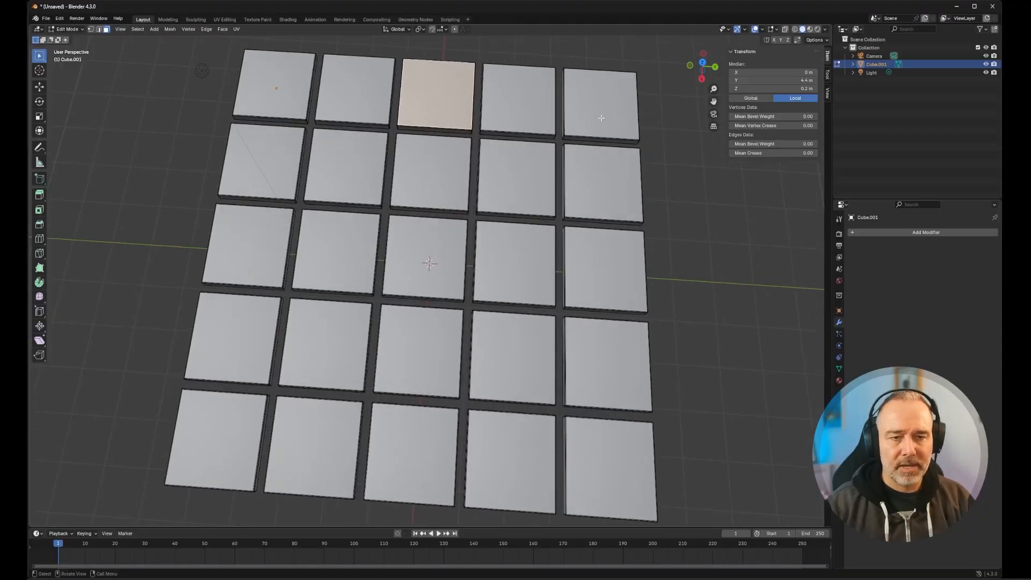
{"action": "mouse_move", "coordinate": [312, 149]}
{"action": "middle_mouse_down", "text": "shift"}
{"action": "mouse_move", "coordinate": [305, 133]}
{"action": "mouse_move", "coordinate": [307, 149]}
{"action": "middle_mouse_up", "text": "shift"}
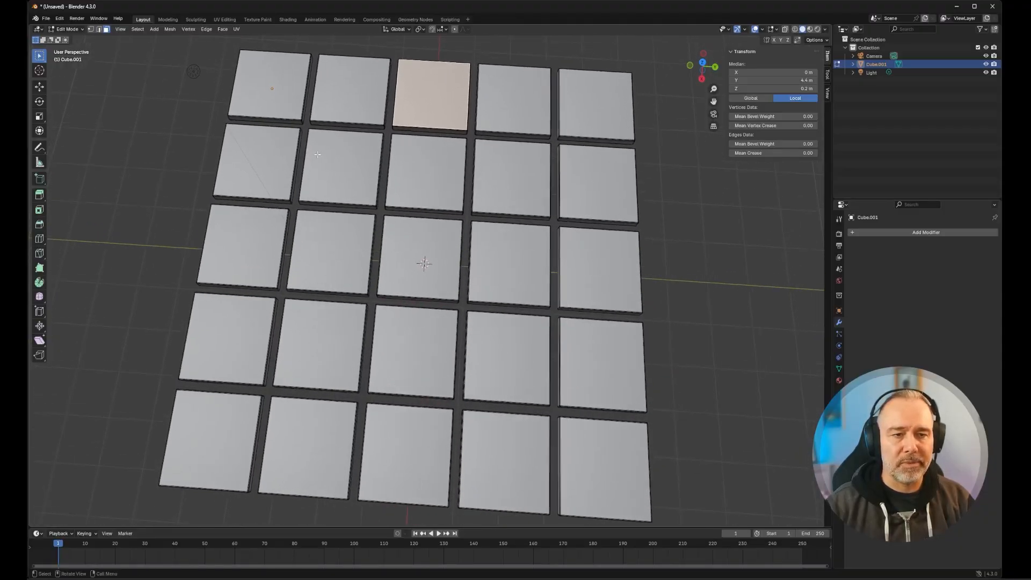
{"action": "left_click", "coordinate": [355, 89]}
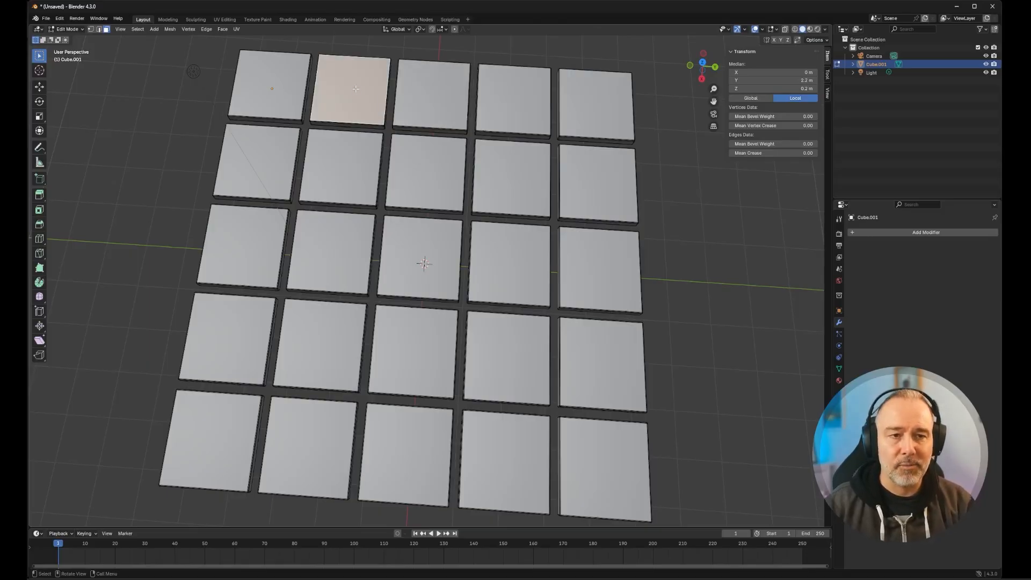
- Select all geometry linked to the second tile in the far row and separate it into its own object
{"action": "key", "text": "l"}
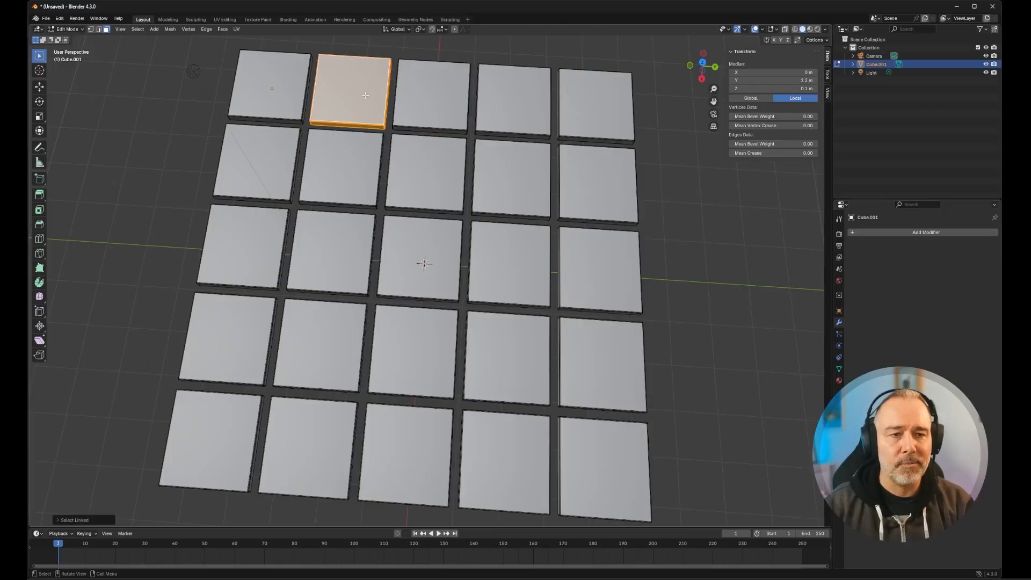
{"action": "key", "text": "p"}
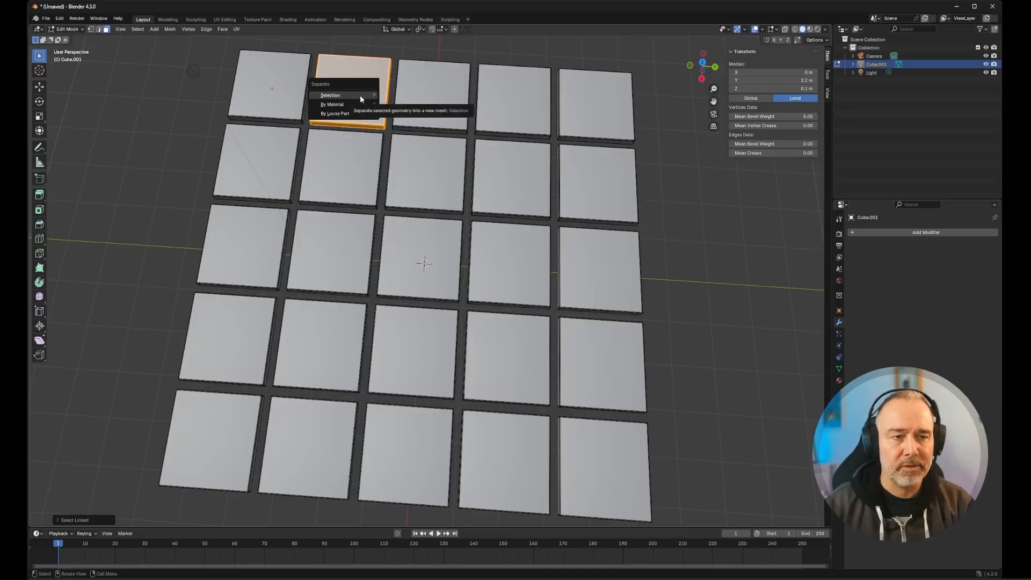
{"action": "left_click", "coordinate": [360, 95]}
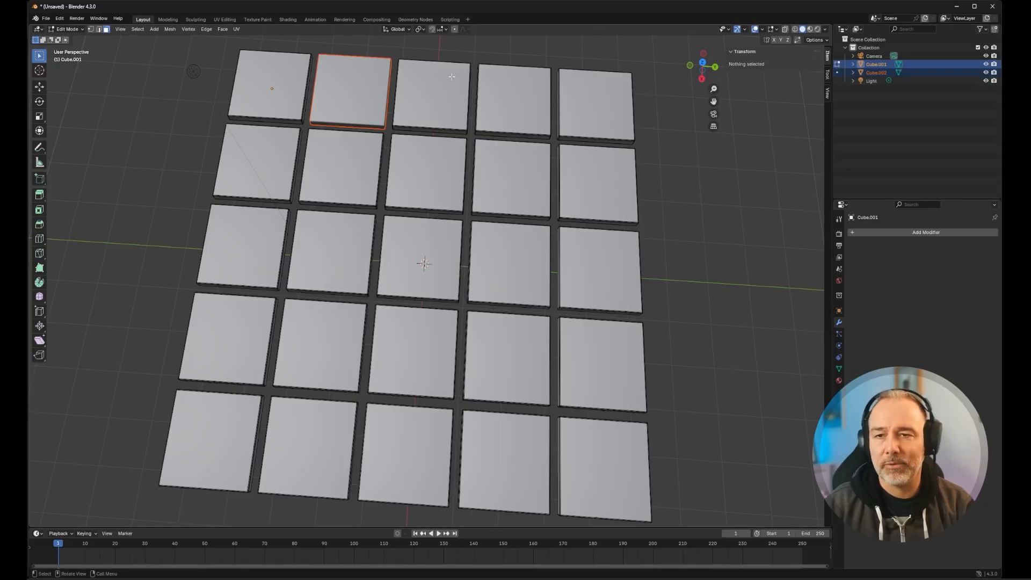
- Separate the third, fourth and fifth tiles of the far row into individual objects
{"action": "left_click", "coordinate": [433, 97], "text": "shift"}
{"action": "left_click", "coordinate": [513, 99], "text": "shift"}
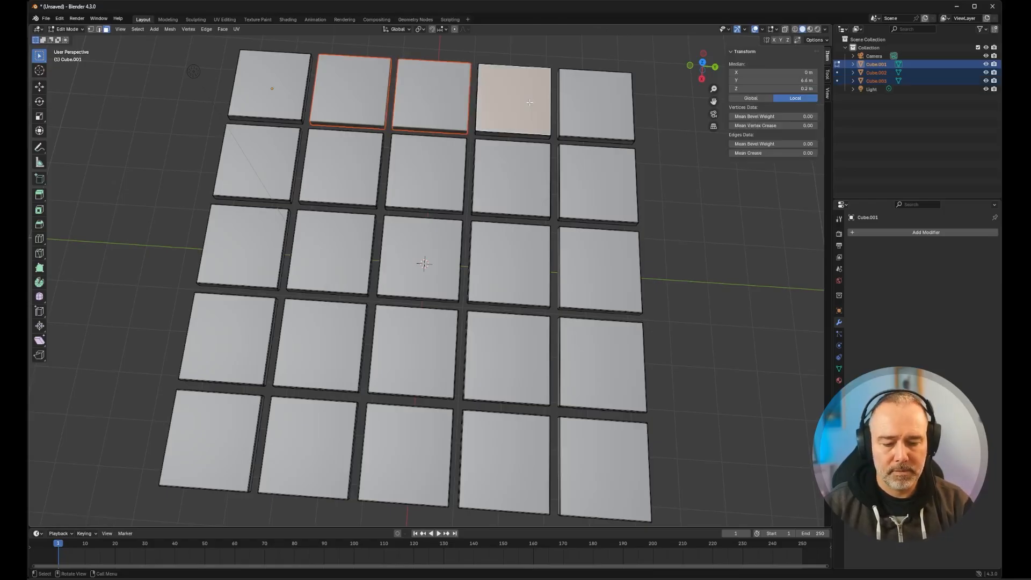
{"action": "left_click", "coordinate": [585, 102], "text": "shift"}
- Separate each of the five tiles in the second row from the far side into its own object
{"action": "left_click", "coordinate": [263, 163], "text": "shift"}
{"action": "left_click", "coordinate": [339, 163], "text": "shift"}
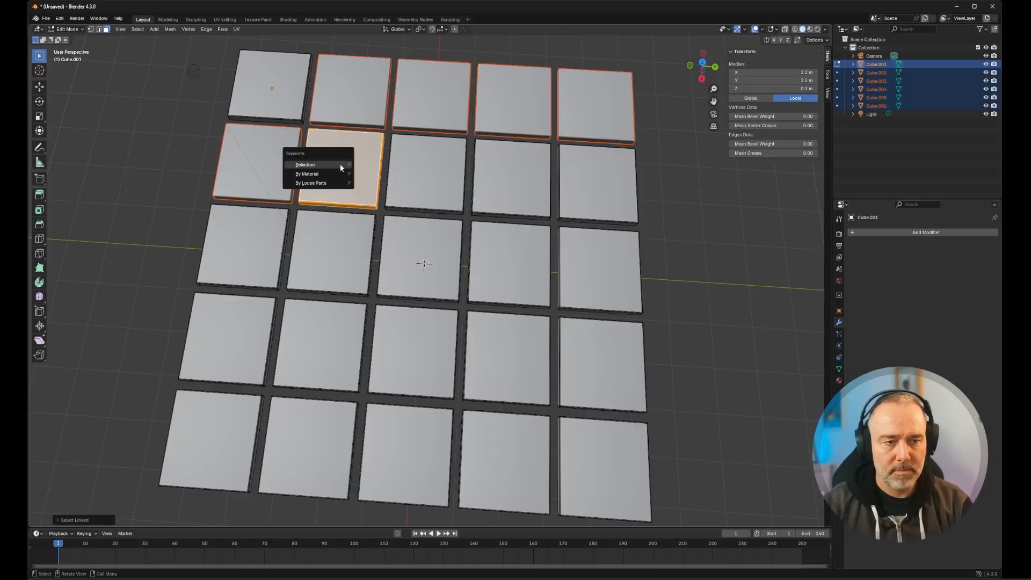
{"action": "left_click", "coordinate": [425, 166], "text": "shift"}
{"action": "left_click", "coordinate": [507, 166], "text": "shift"}
{"action": "left_click", "coordinate": [596, 182], "text": "shift"}
- Separate each of the five tiles in the middle row into its own object
{"action": "left_click", "coordinate": [245, 247], "text": "shift"}
{"action": "left_click", "coordinate": [332, 252], "text": "shift"}
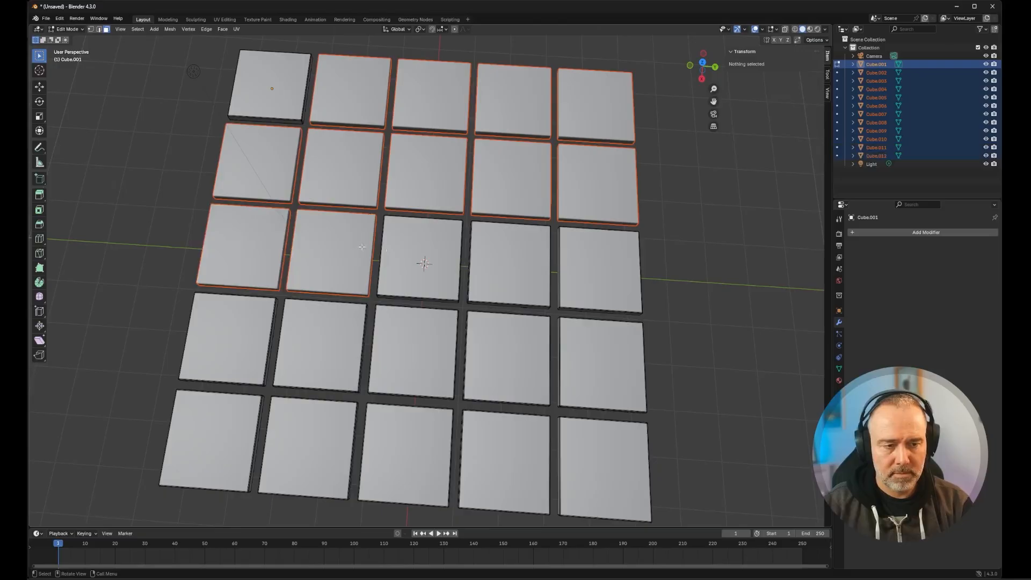
{"action": "left_click", "coordinate": [420, 257], "text": "shift"}
{"action": "left_click", "coordinate": [512, 253], "text": "shift"}
{"action": "left_click", "coordinate": [593, 255], "text": "shift"}
- Separate each of the five tiles in the fourth row from the far side into its own object
{"action": "left_click", "coordinate": [229, 338], "text": "shift"}
{"action": "left_click", "coordinate": [321, 344], "text": "shift"}
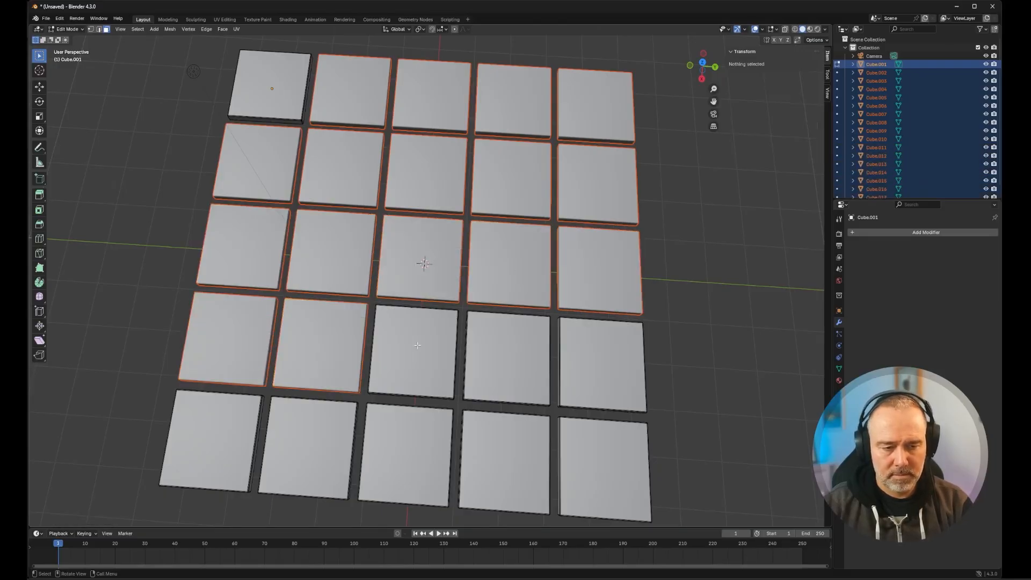
{"action": "left_click", "coordinate": [413, 349], "text": "shift"}
{"action": "left_click", "coordinate": [499, 346], "text": "shift"}
{"action": "left_click", "coordinate": [600, 365], "text": "shift"}
- Separate each of the five tiles in the nearest row into its own object and clear the mesh selection
{"action": "left_click", "coordinate": [211, 440], "text": "shift"}
{"action": "left_click", "coordinate": [307, 449], "text": "shift"}
{"action": "left_click", "coordinate": [406, 455], "text": "shift"}
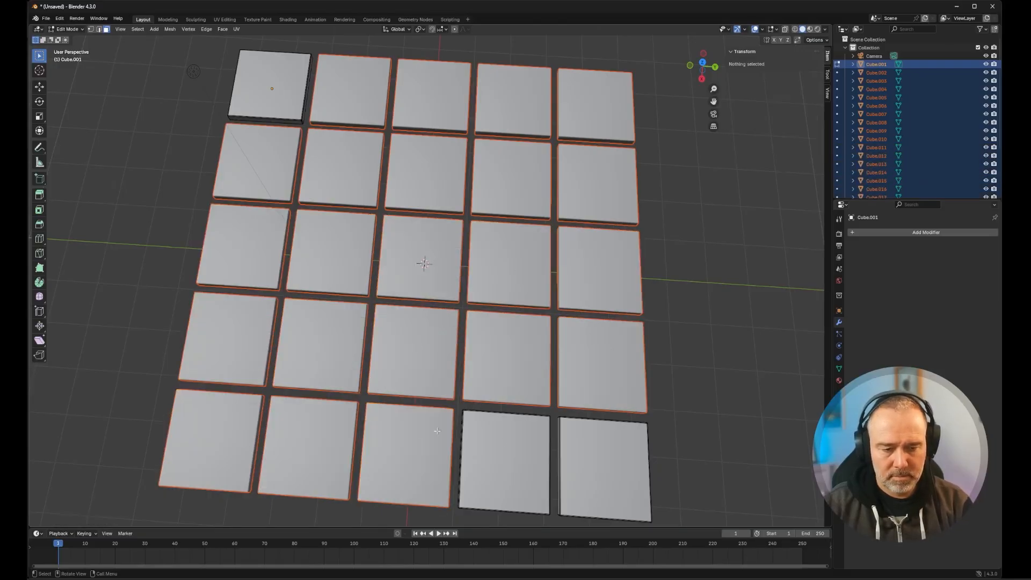
{"action": "left_click", "coordinate": [504, 462], "text": "shift"}
{"action": "left_click", "coordinate": [599, 445], "text": "shift"}
{"action": "key", "text": "alt+a"}
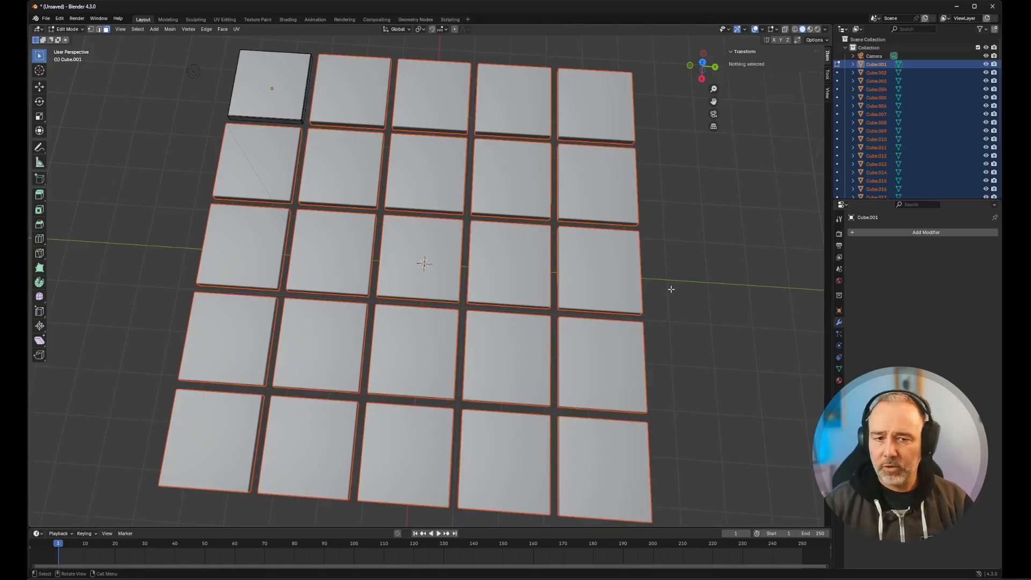
- Examine the separated tile objects in the scene's object list and view the grid from several angles
{"action": "scroll", "coordinate": [593, 331], "scroll_direction": "down", "scroll_amount": 3}
{"action": "scroll", "coordinate": [880, 96], "scroll_direction": "down", "scroll_amount": 3}
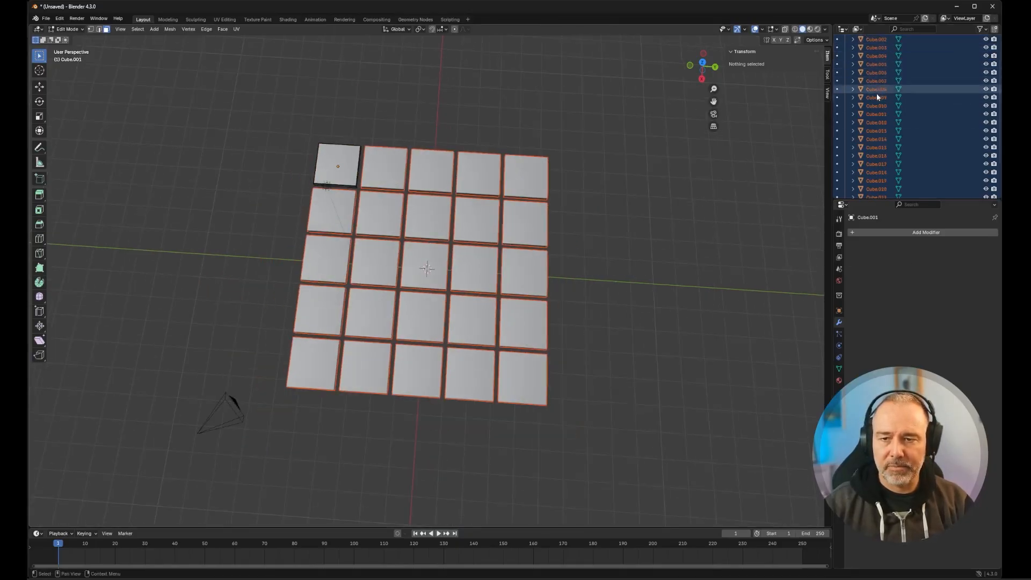
{"action": "scroll", "coordinate": [867, 130], "scroll_direction": "down", "scroll_amount": 2}
{"action": "scroll", "coordinate": [869, 136], "scroll_direction": "up", "scroll_amount": 5}
{"action": "middle_click_drag", "start_coordinate": [638, 346], "coordinate": [577, 312]}
{"action": "scroll", "coordinate": [557, 306], "scroll_direction": "up", "scroll_amount": 4}
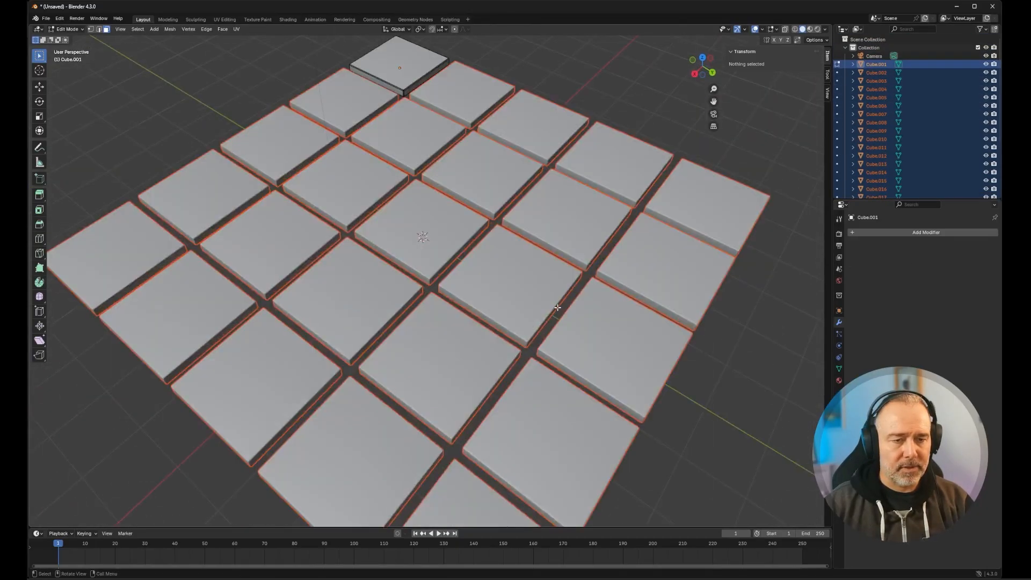
{"action": "scroll", "coordinate": [474, 313], "scroll_direction": "down", "scroll_amount": 2}
{"action": "middle_click_drag", "start_coordinate": [474, 313], "coordinate": [494, 284]}
{"action": "scroll", "coordinate": [495, 283], "scroll_direction": "up", "scroll_amount": 2}
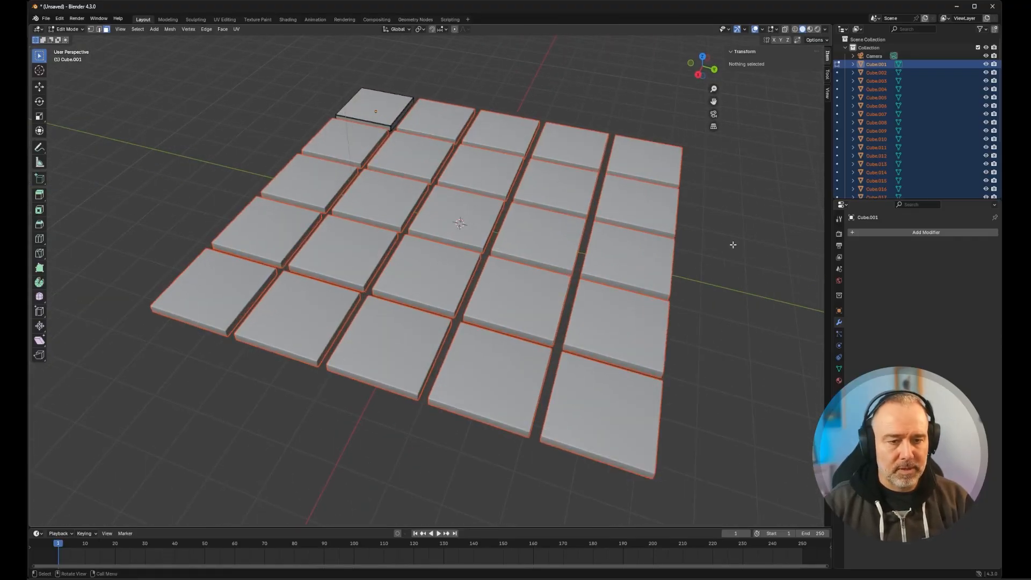
- Return the tiles to Object Mode and select only the centre tile of the grid
{"action": "key", "text": "Tab"}
{"action": "key", "text": "Tab"}
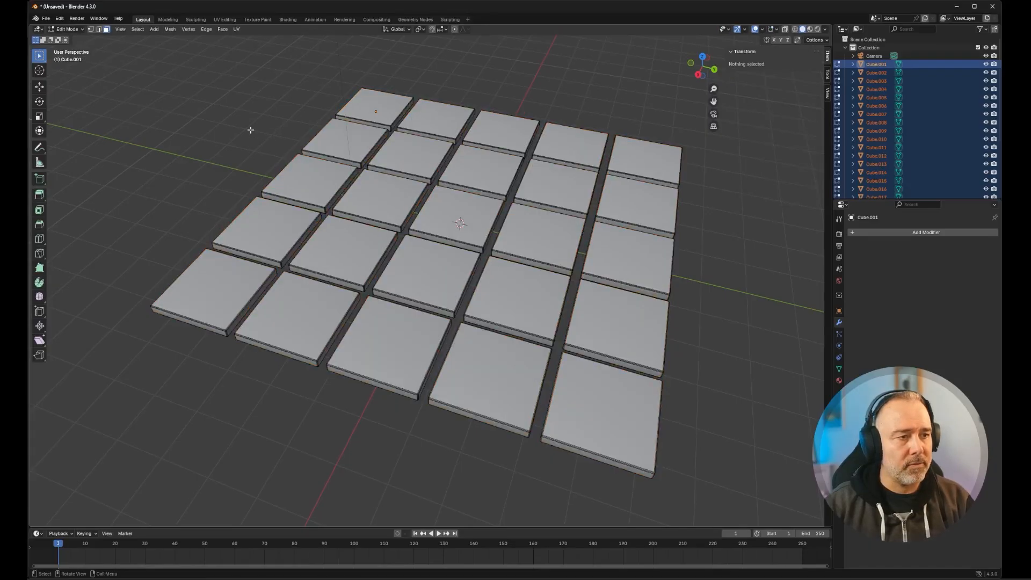
{"action": "left_click", "coordinate": [456, 215]}
{"action": "key", "text": "Tab"}
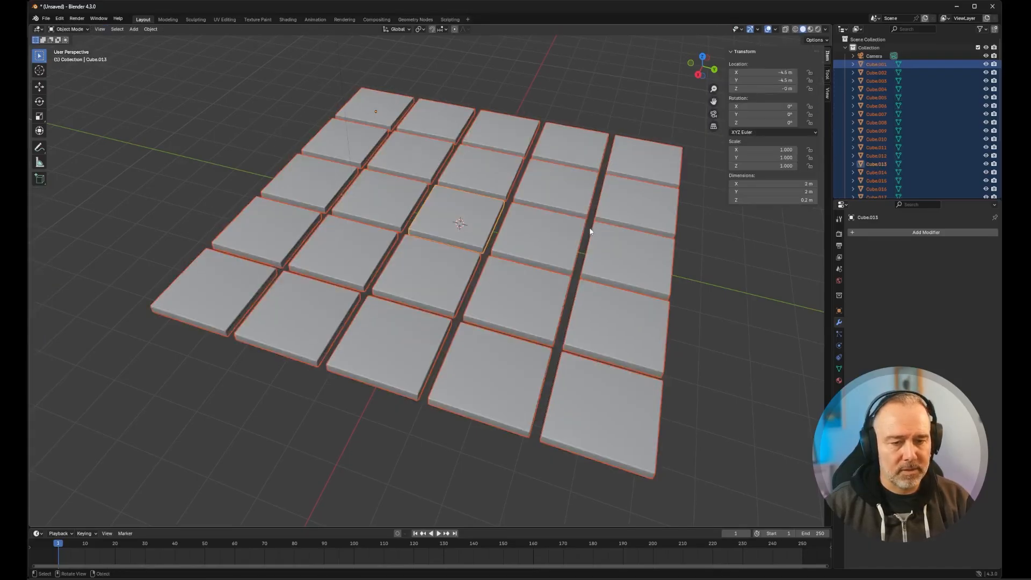
{"action": "key", "text": "Tab"}
{"action": "left_click", "coordinate": [705, 241]}
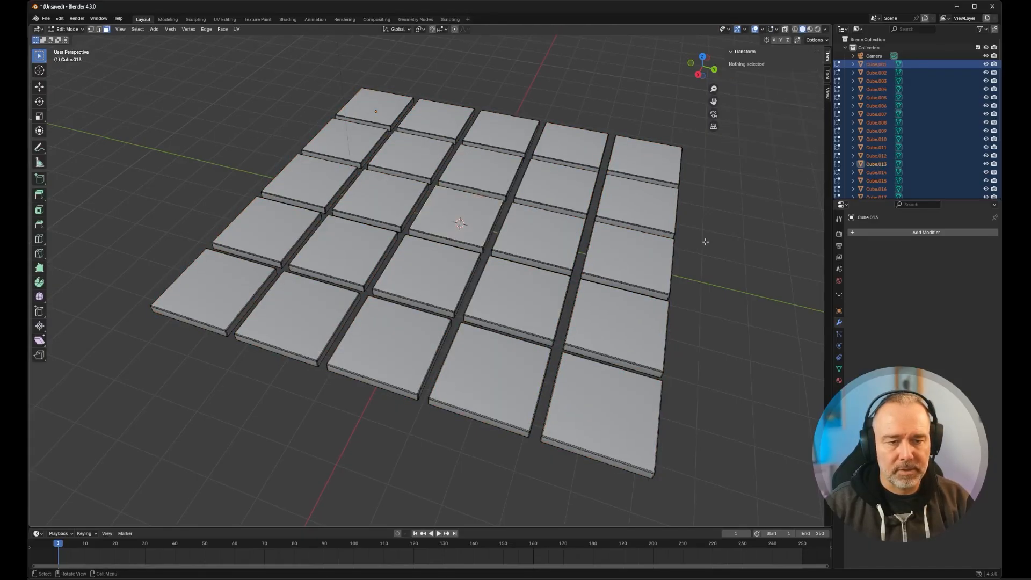
{"action": "left_click", "coordinate": [467, 213]}
{"action": "key", "text": "Tab"}
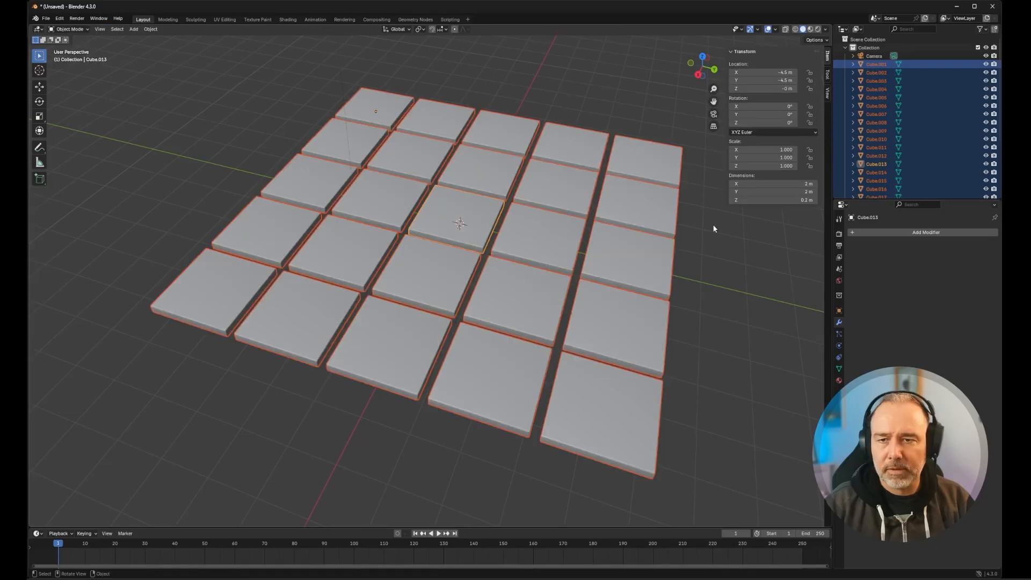
{"action": "left_click", "coordinate": [713, 226]}
{"action": "left_click", "coordinate": [466, 207]}
- Add a second material slot to the centre tile with a new material named Main material
{"action": "middle_click_drag", "start_coordinate": [466, 207], "coordinate": [429, 219]}
{"action": "scroll", "coordinate": [516, 212], "scroll_direction": "up", "scroll_amount": 4}
{"action": "scroll", "coordinate": [517, 212], "scroll_direction": "down", "scroll_amount": 2}
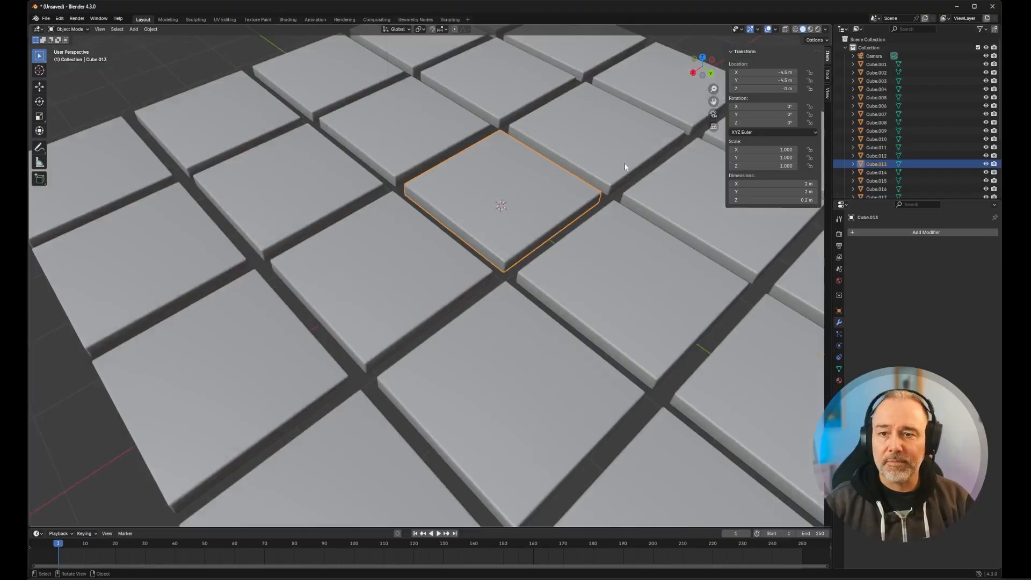
{"action": "scroll", "coordinate": [448, 183], "scroll_direction": "down", "scroll_amount": 4}
{"action": "scroll", "coordinate": [456, 182], "scroll_direction": "up", "scroll_amount": 4}
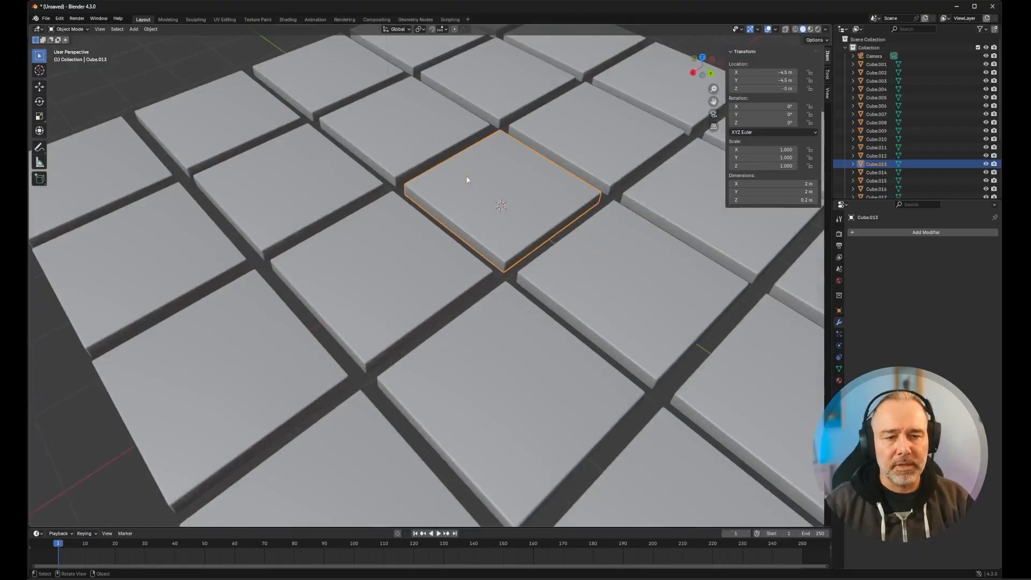
{"action": "middle_click_drag", "start_coordinate": [499, 169], "coordinate": [360, 190]}
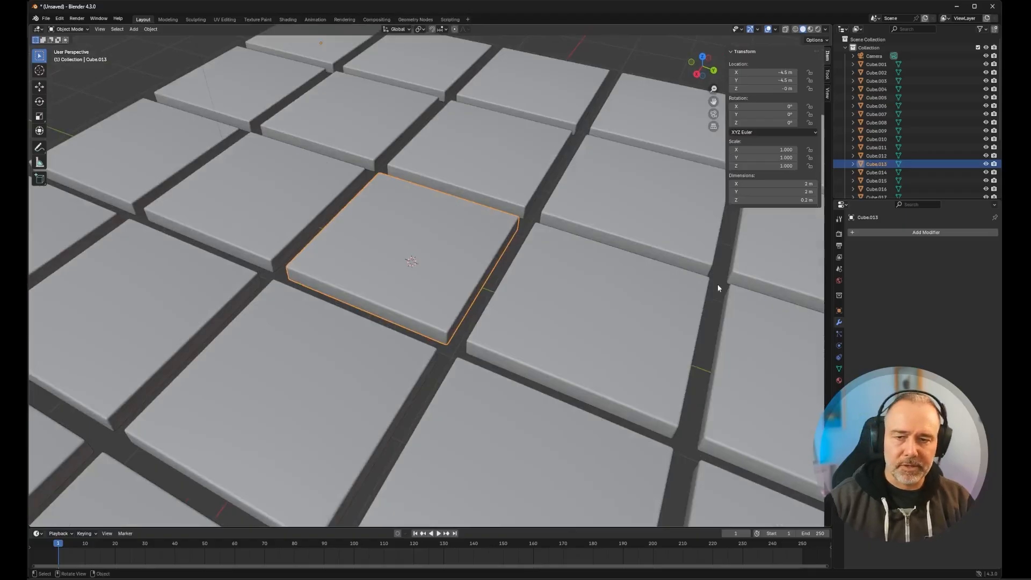
{"action": "left_click", "coordinate": [839, 380]}
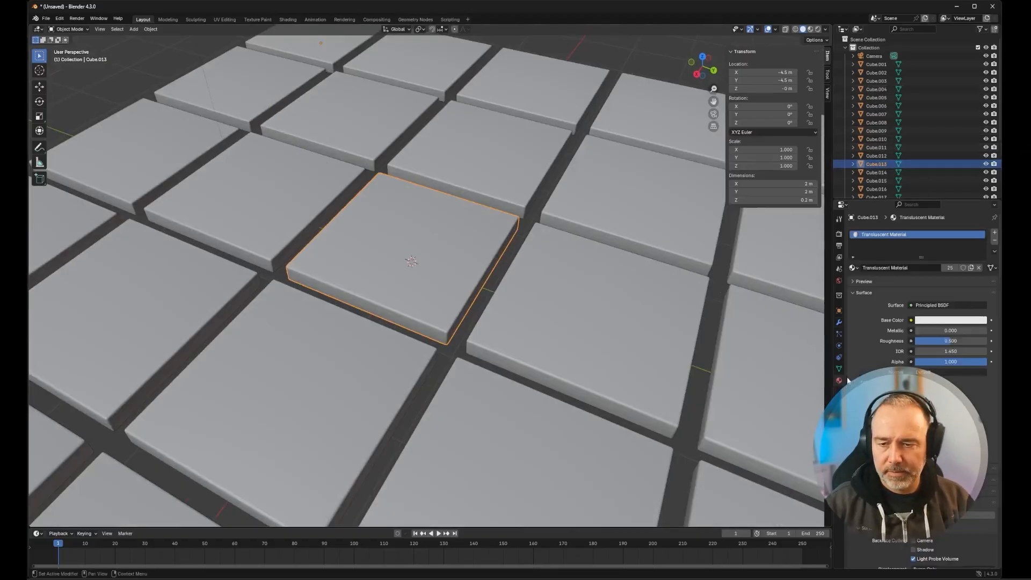
{"action": "left_click", "coordinate": [994, 234]}
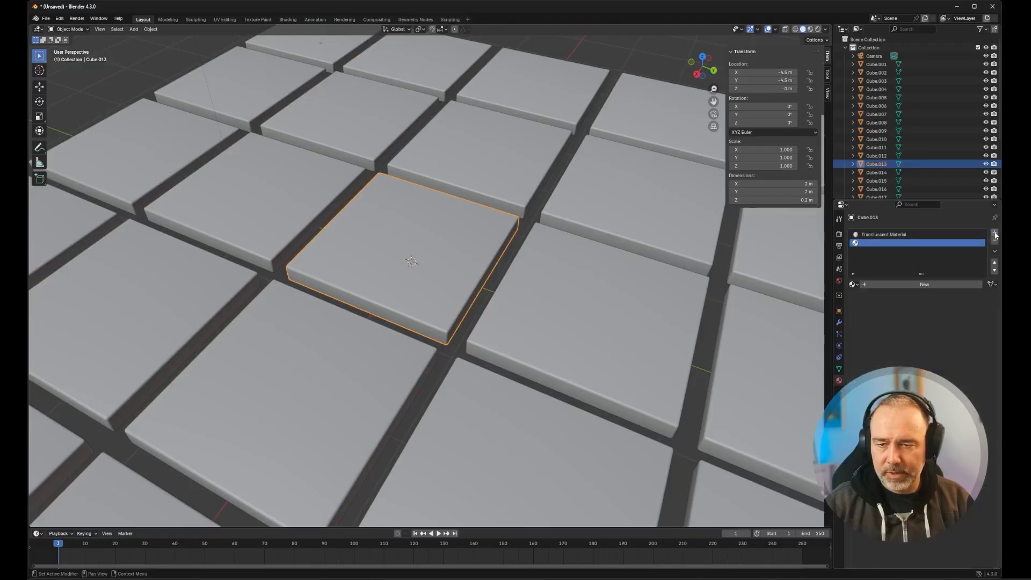
{"action": "left_click", "coordinate": [895, 285]}
{"action": "left_click", "coordinate": [886, 283]}
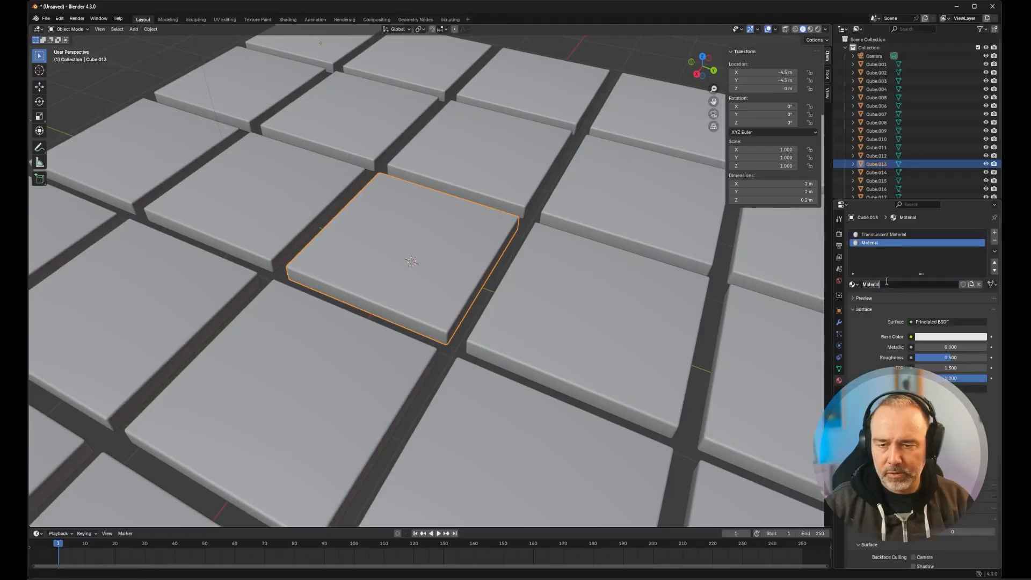
{"action": "type", "text": "Main material"}
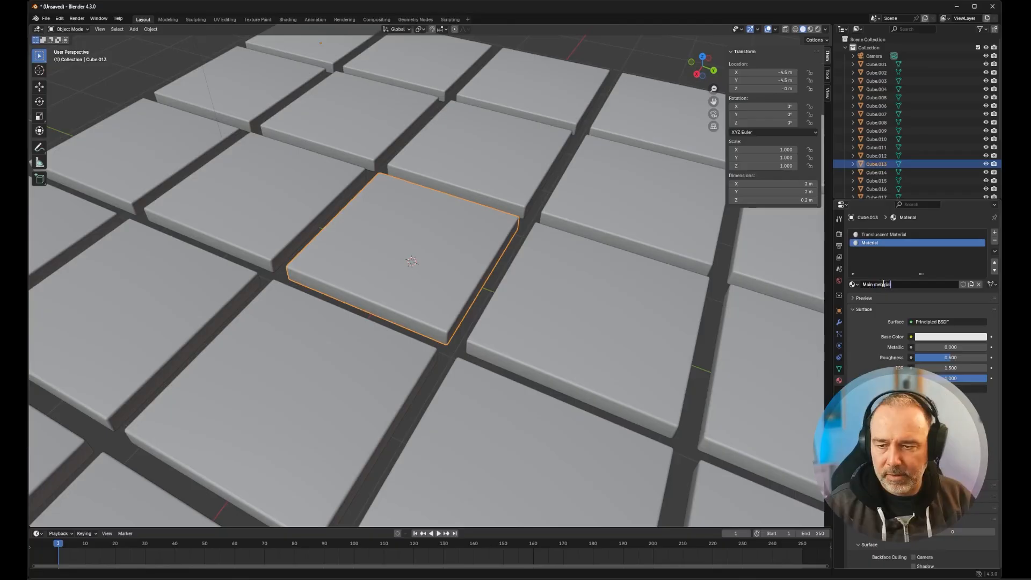
- Set the Main material's base color to light beige #E7D9C7FF and show the material preview
{"action": "left_click", "coordinate": [943, 338]}
{"action": "left_click_drag", "start_coordinate": [945, 244], "coordinate": [943, 241]}
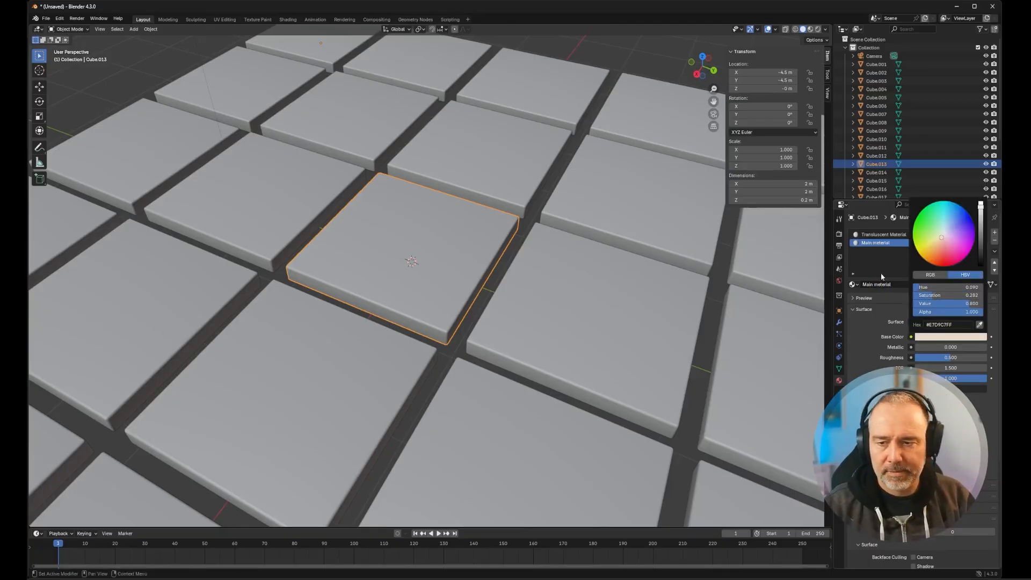
{"action": "left_click", "coordinate": [936, 309]}
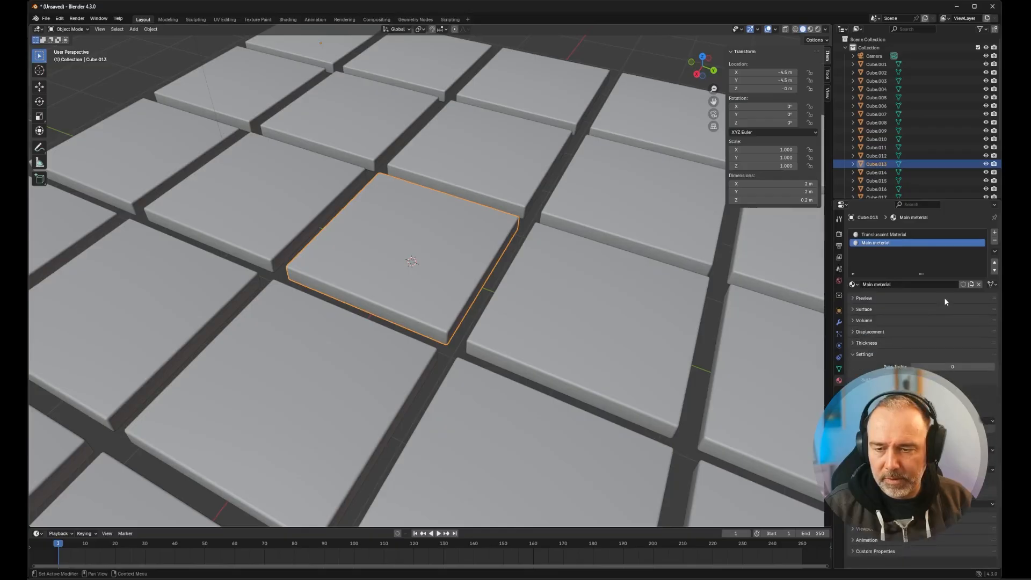
{"action": "left_click", "coordinate": [929, 299]}
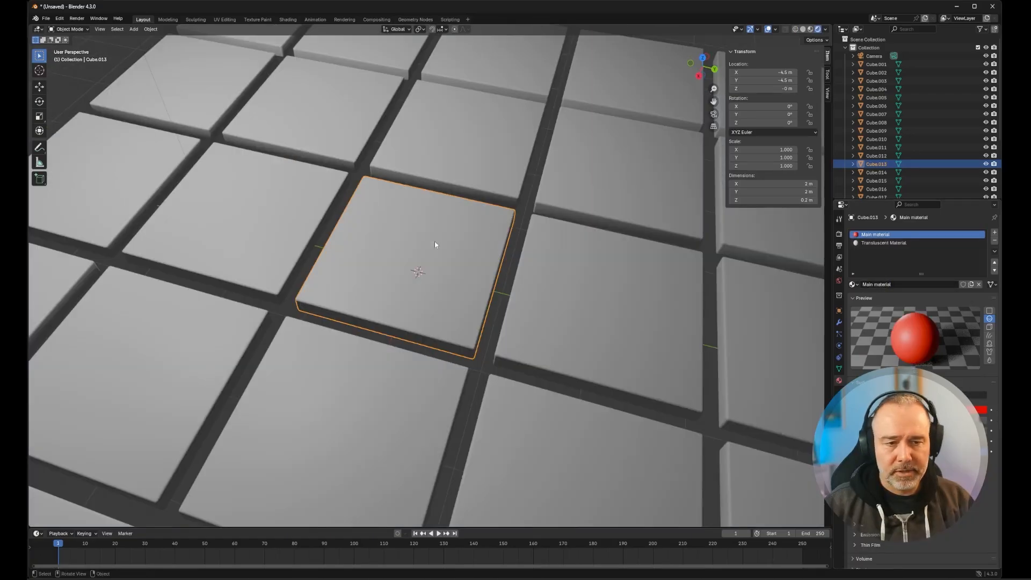
- Assign the Main material to all faces of the centre tile and set its base color to neutral white with 0.000 saturation
{"action": "mouse_move", "coordinate": [435, 245]}
{"action": "middle_mouse_down"}
{"action": "mouse_move", "coordinate": [445, 261]}
{"action": "mouse_move", "coordinate": [433, 244]}
{"action": "mouse_move", "coordinate": [455, 248]}
{"action": "mouse_move", "coordinate": [449, 233]}
{"action": "middle_mouse_up"}
{"action": "key", "text": "Tab"}
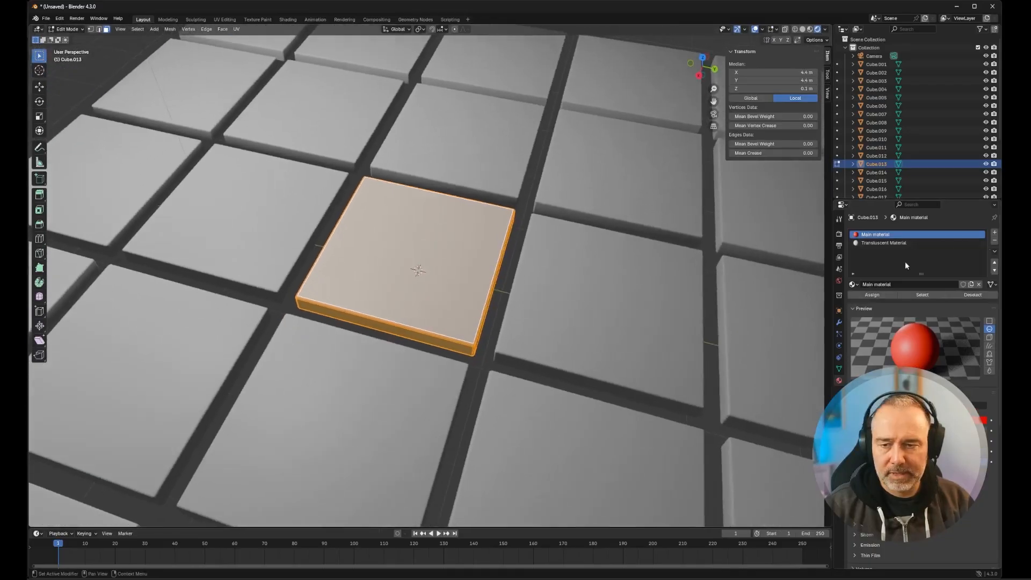
{"action": "left_click", "coordinate": [885, 296]}
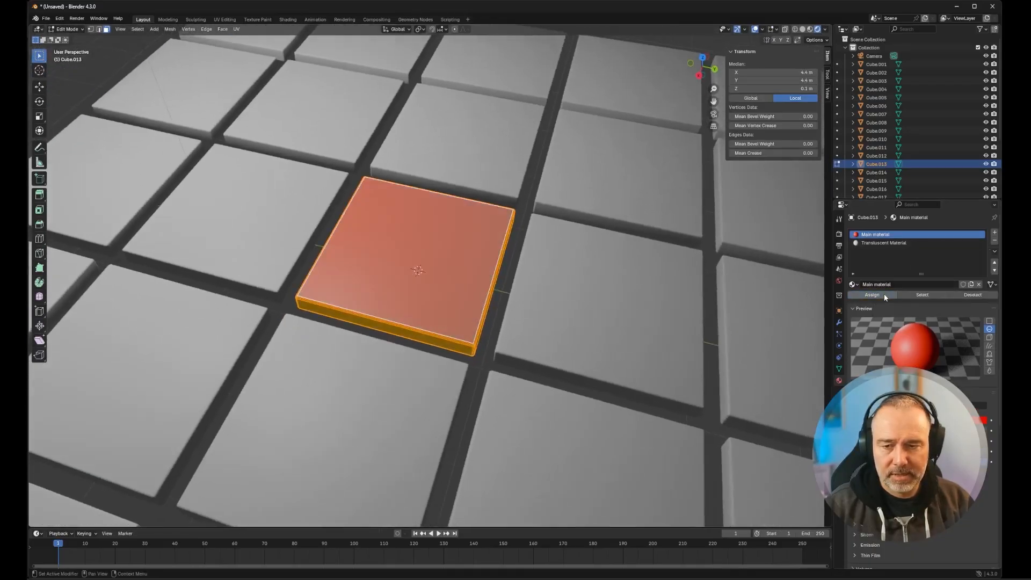
{"action": "left_click", "coordinate": [978, 406]}
{"action": "left_click", "coordinate": [949, 314]}
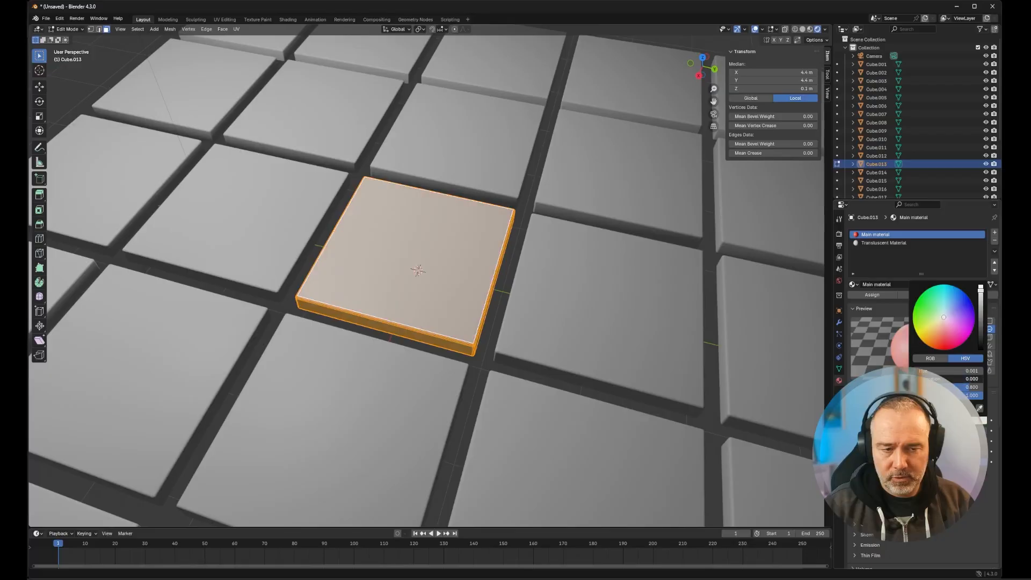
- Return the centre tile to Object Mode and switch the viewport to Solid shading
{"action": "scroll", "coordinate": [627, 277], "scroll_direction": "down", "scroll_amount": 3}
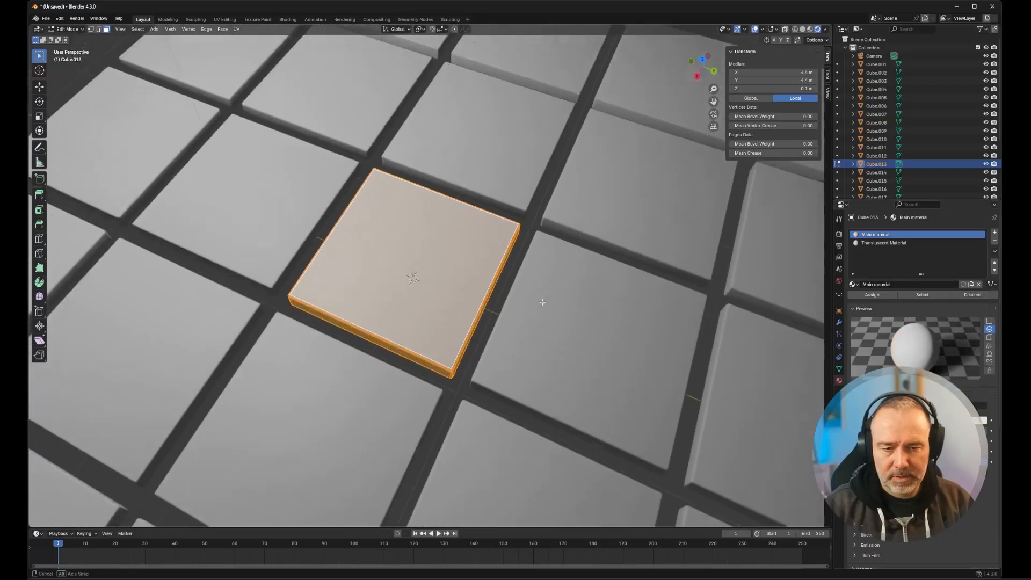
{"action": "key", "text": "Tab"}
{"action": "scroll", "coordinate": [502, 302], "scroll_direction": "down", "scroll_amount": 3}
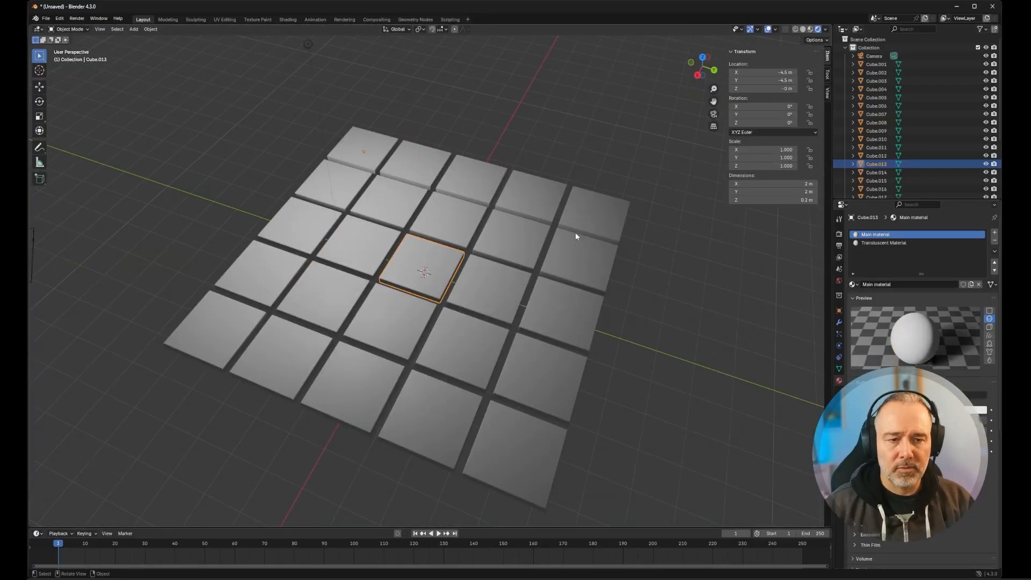
{"action": "left_click", "coordinate": [802, 29]}
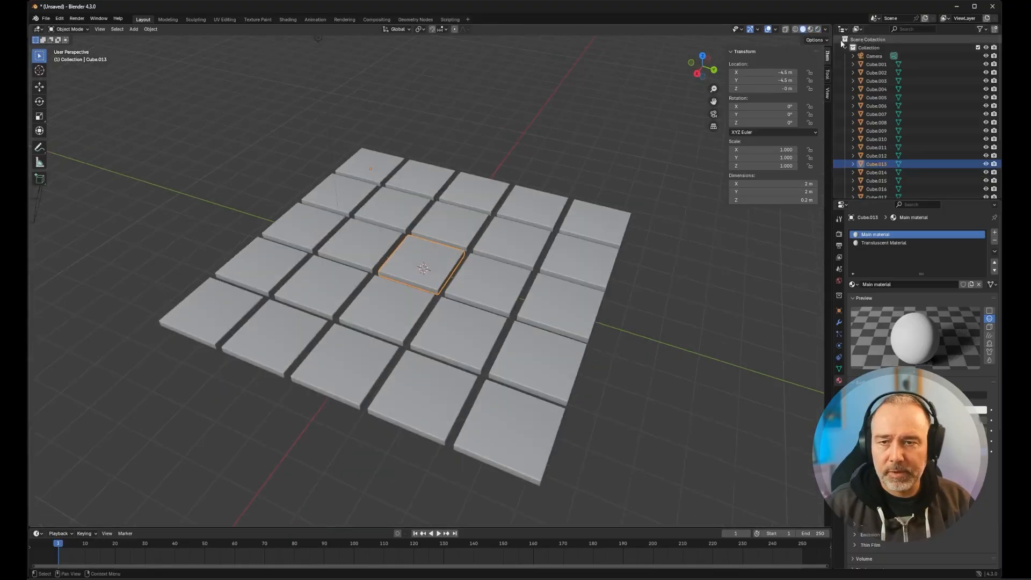
- Delete the Camera object and locate the Light in the scene's object list
{"action": "left_click", "coordinate": [875, 57]}
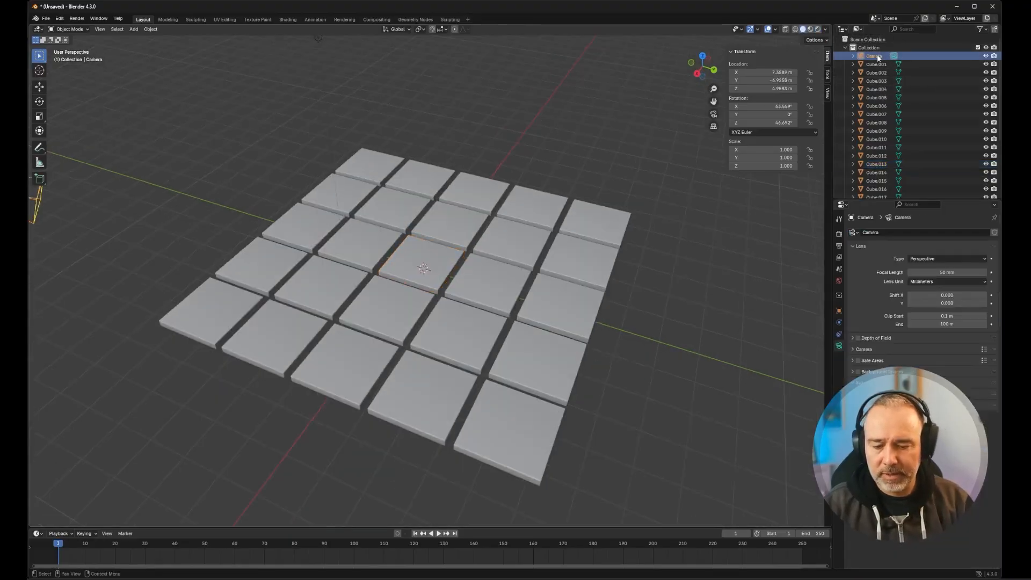
{"action": "key", "text": "Delete"}
{"action": "scroll", "coordinate": [878, 75], "scroll_direction": "down", "scroll_amount": 2}
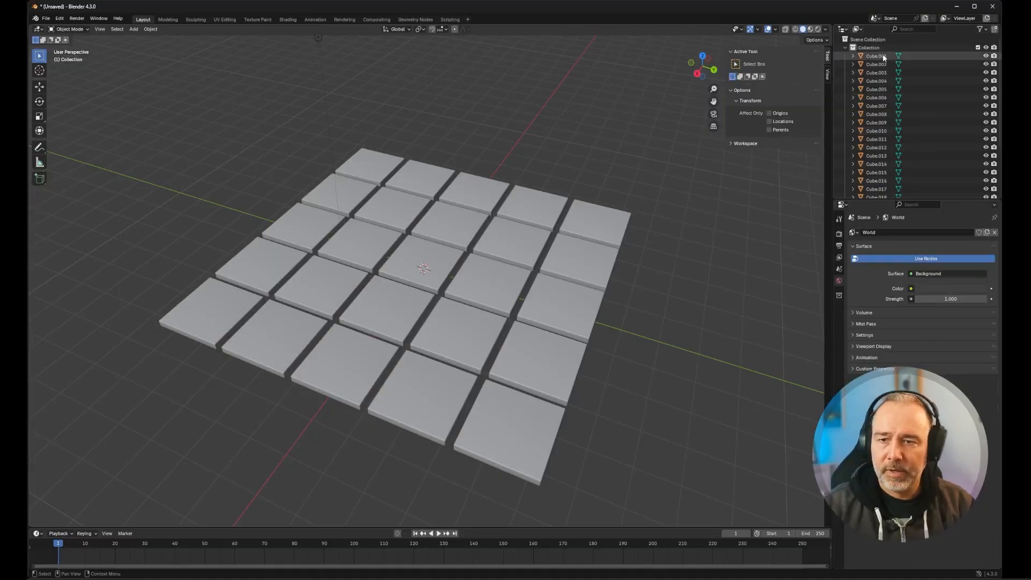
{"action": "scroll", "coordinate": [877, 78], "scroll_direction": "down", "scroll_amount": 4}
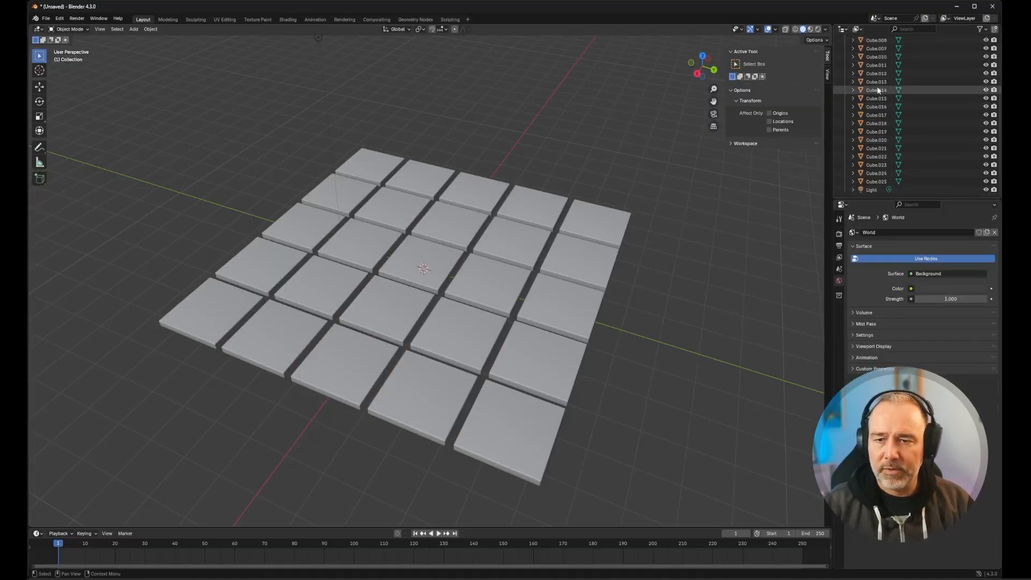
- Delete the Light object from the scene, keeping the whole tile grid in view
{"action": "left_click", "coordinate": [875, 190]}
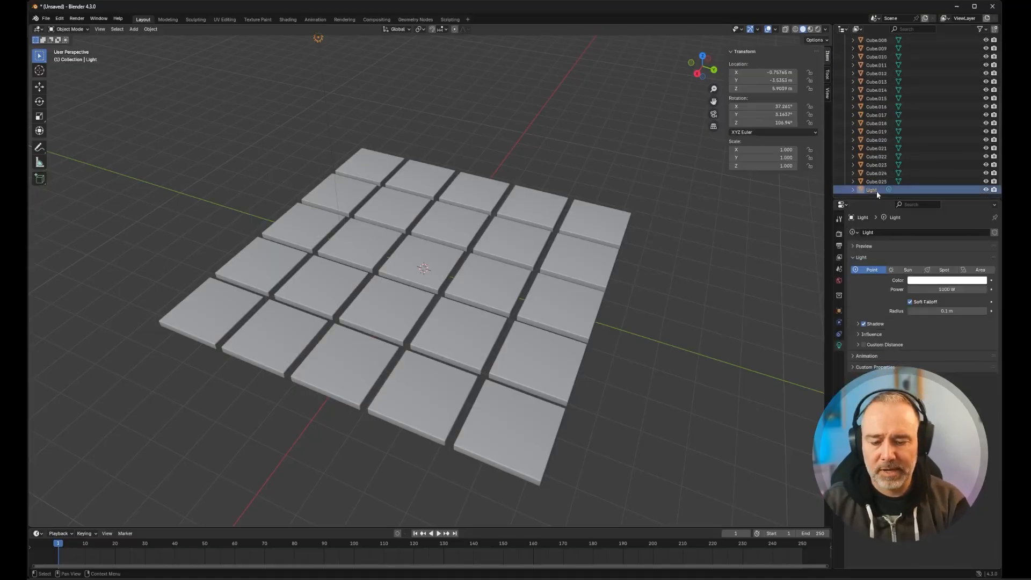
{"action": "key", "text": "Delete"}
{"action": "middle_click_drag", "start_coordinate": [682, 186], "coordinate": [548, 210]}
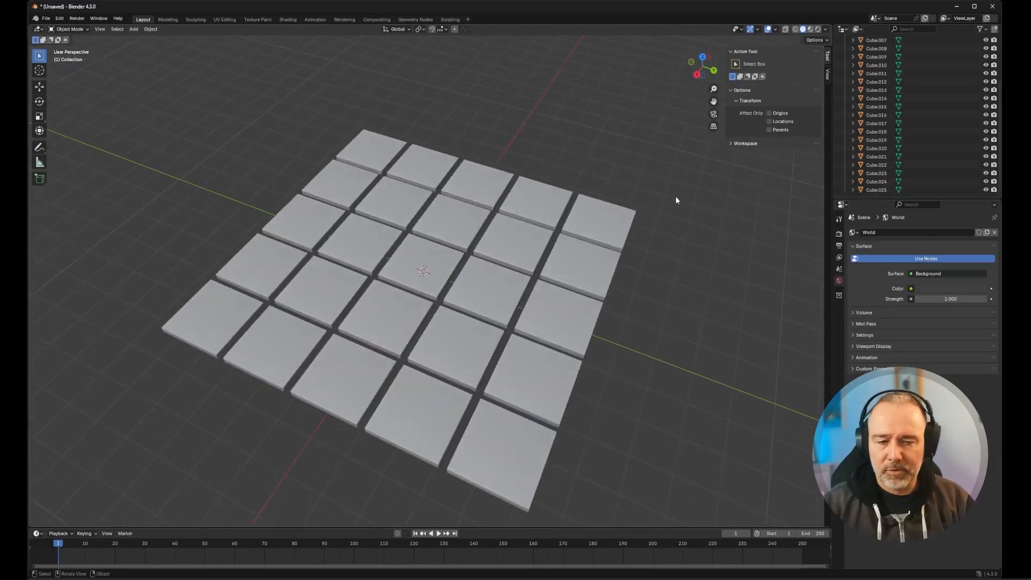
{"action": "scroll", "coordinate": [891, 49], "scroll_direction": "up", "scroll_amount": 4}
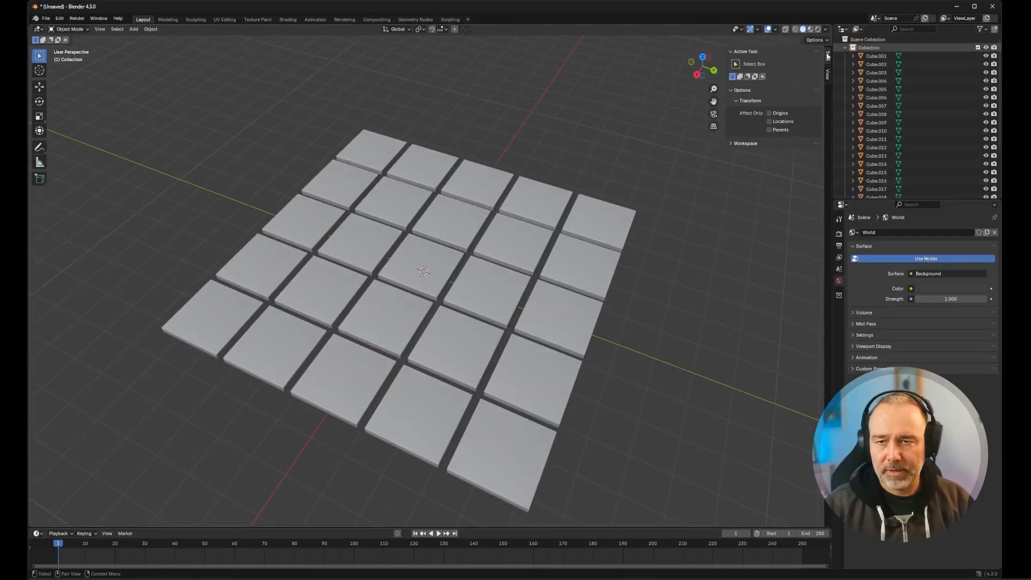
{"action": "scroll", "coordinate": [542, 86], "scroll_direction": "down", "scroll_amount": 2}
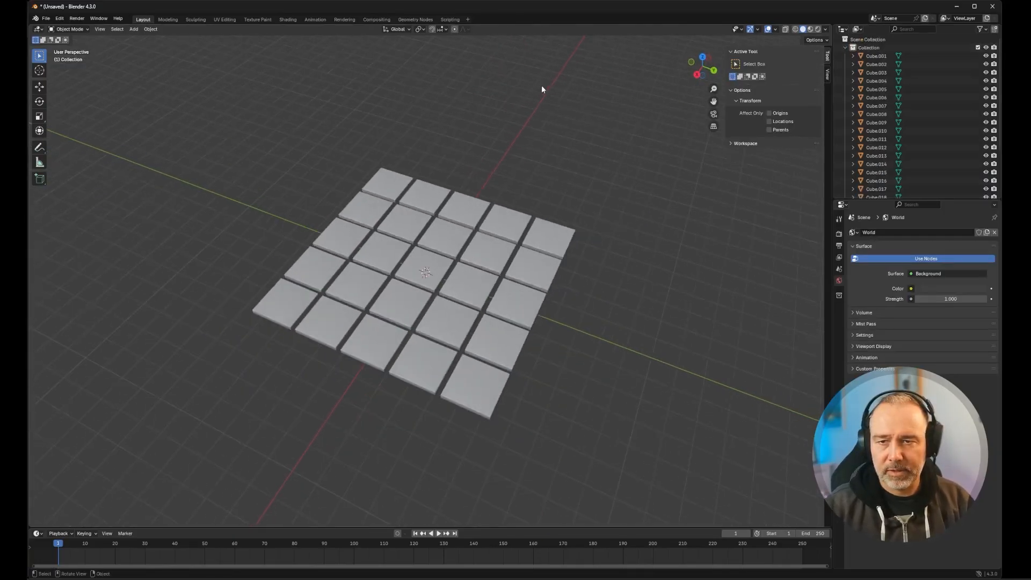
- Set up a Universal Scene Description export to the Documents folder with the file name Material_showcase_tiles
{"action": "left_click", "coordinate": [47, 19]}
{"action": "mouse_move", "coordinate": [92, 145]}
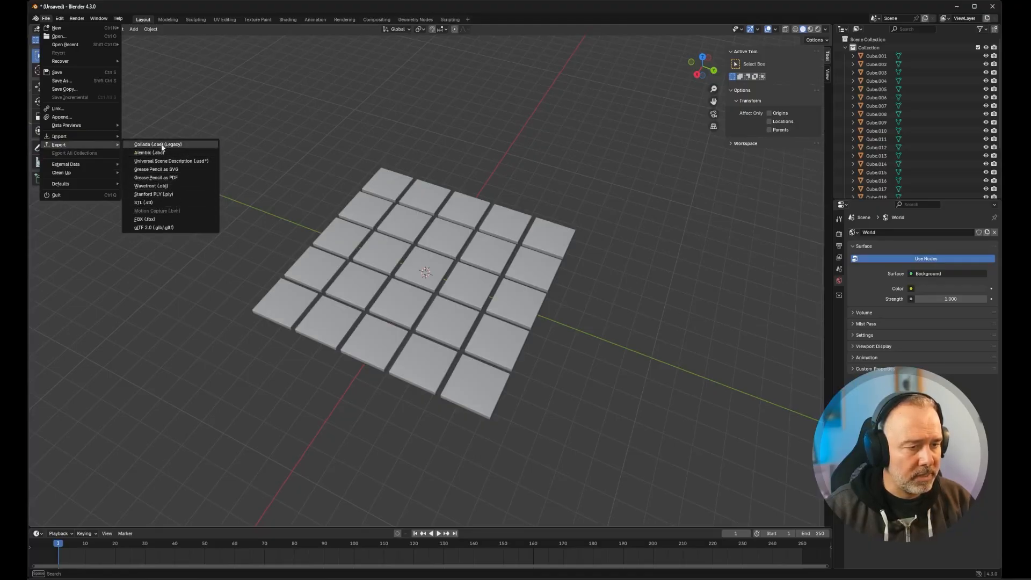
{"action": "left_click", "coordinate": [185, 161]}
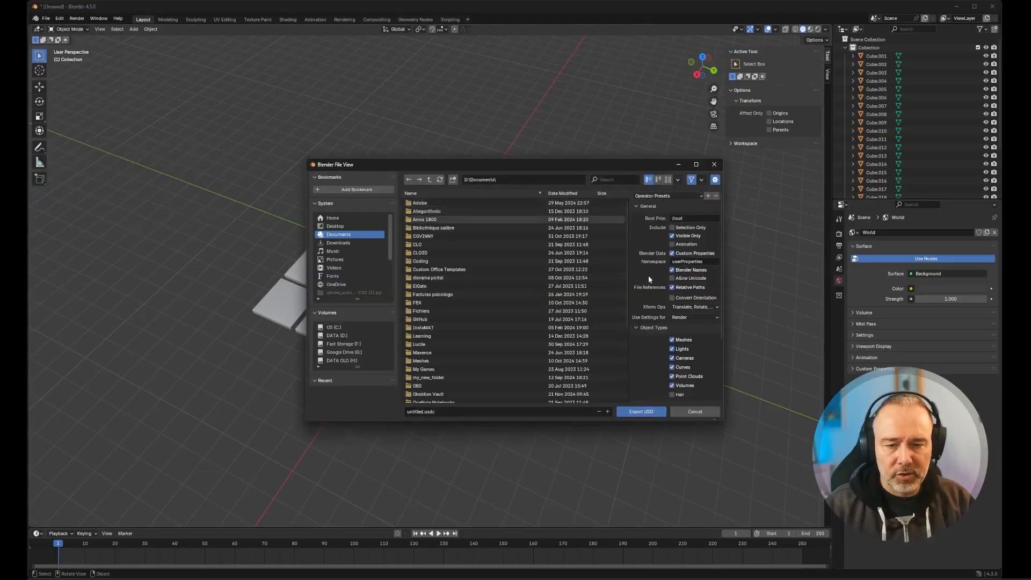
{"action": "left_click", "coordinate": [338, 219]}
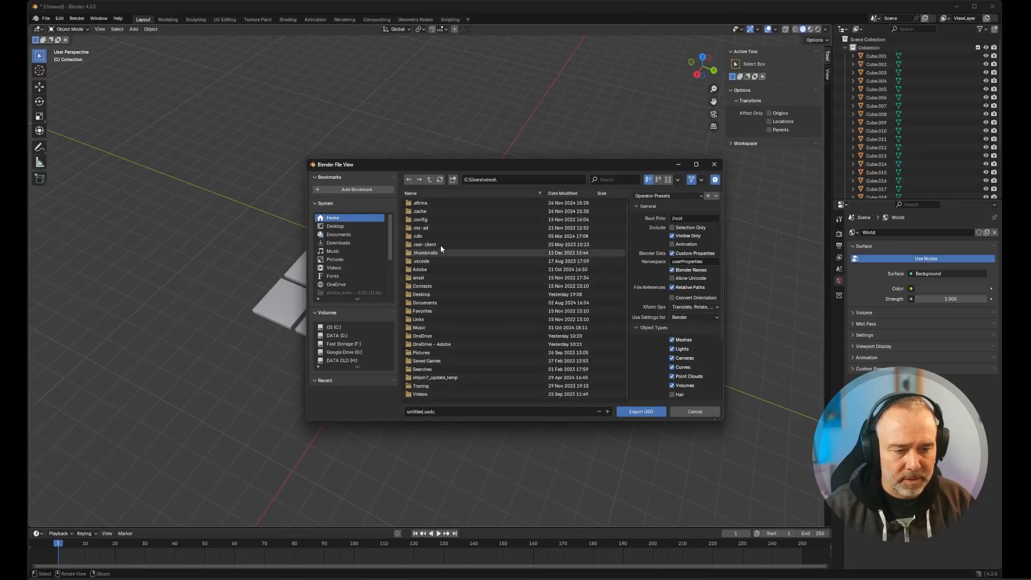
{"action": "left_click", "coordinate": [344, 235]}
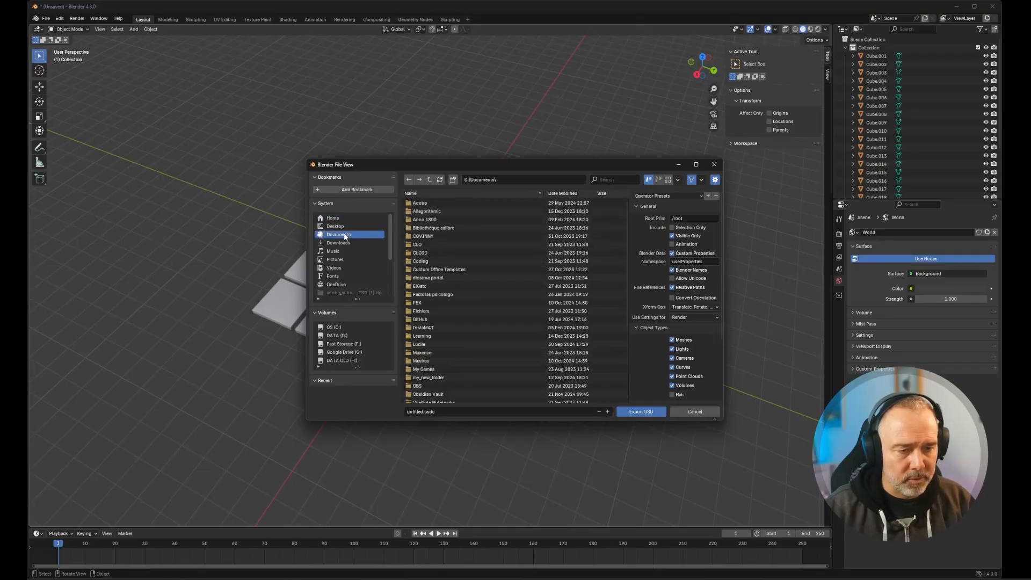
{"action": "left_click", "coordinate": [417, 412]}
{"action": "type", "text": "Mat"}
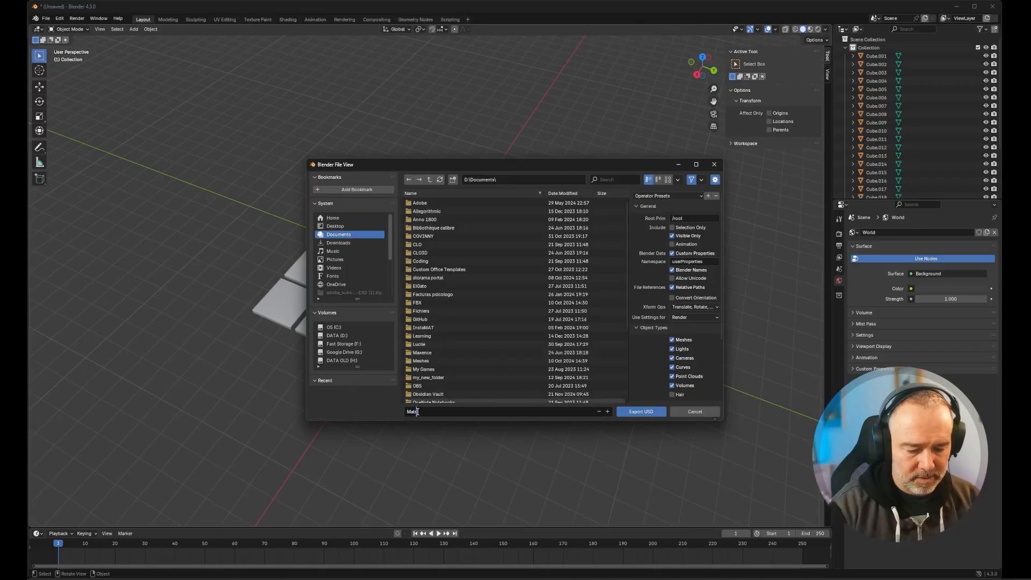
{"action": "type", "text": "erial"}
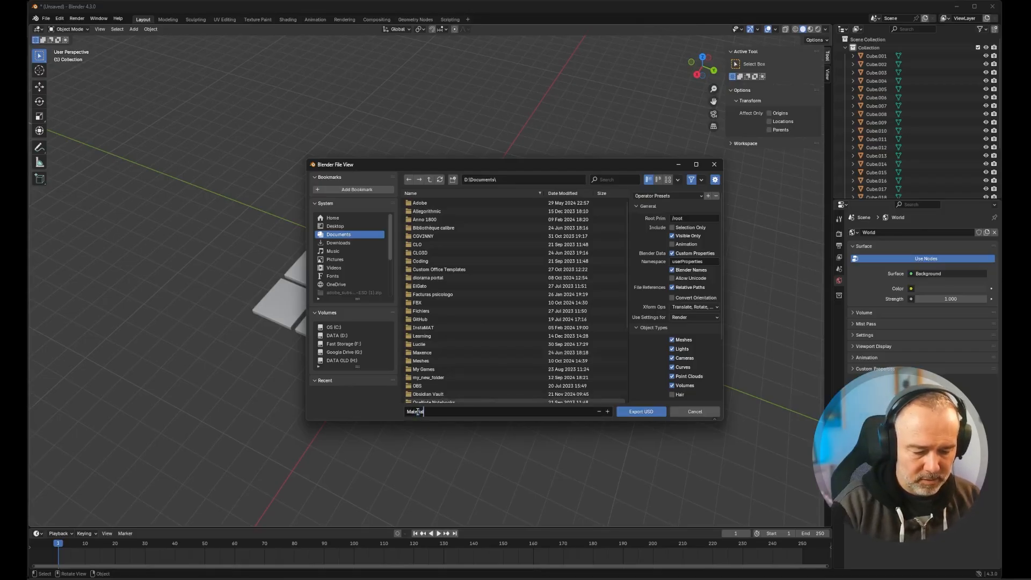
{"action": "type", "text": "_showc"}
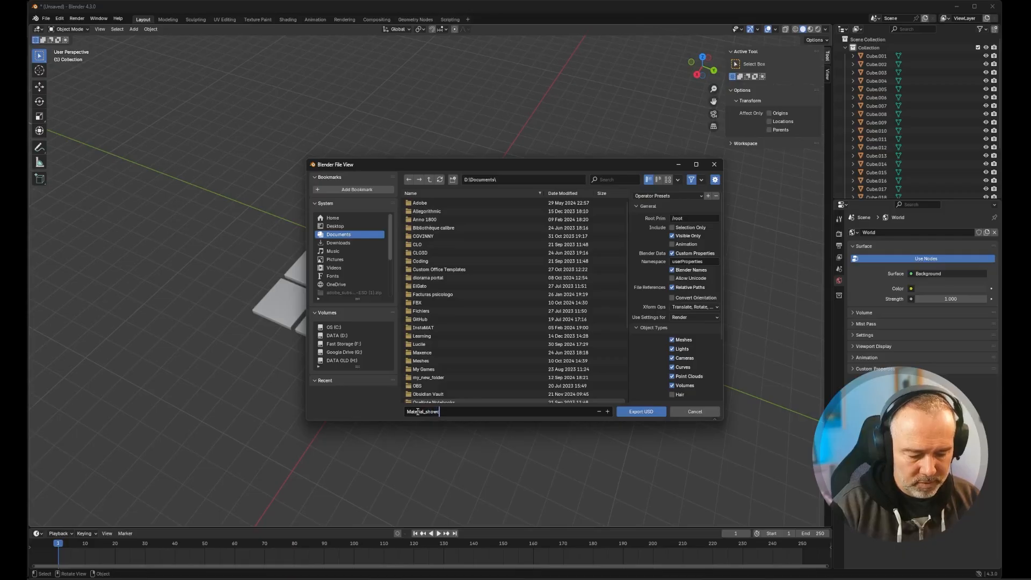
{"action": "type", "text": "ase_tiles"}
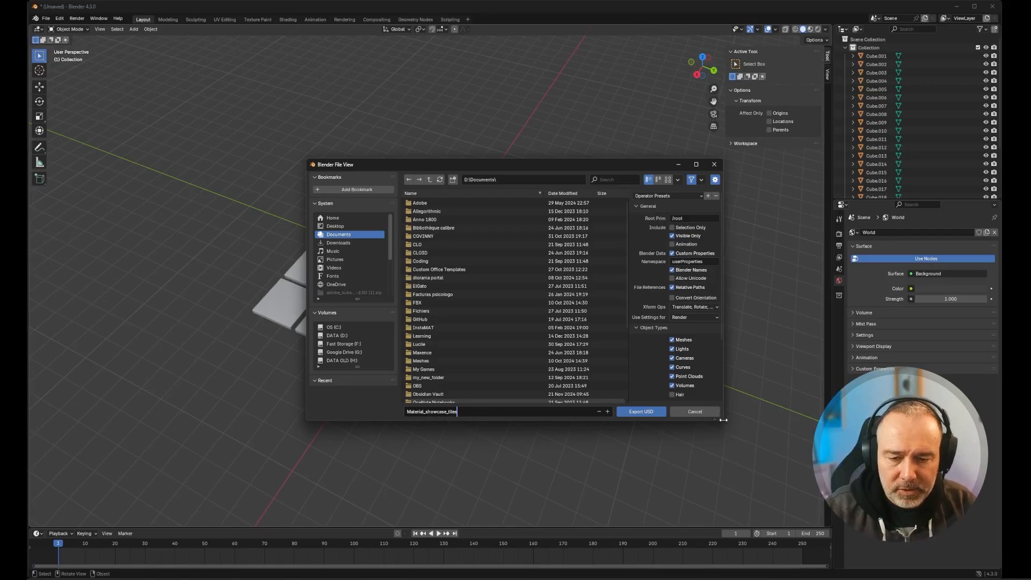
- Exclude lights, cameras, curves, point clouds and volumes from the USD export, keeping only meshes
{"action": "left_click_drag", "start_coordinate": [724, 422], "coordinate": [768, 486]}
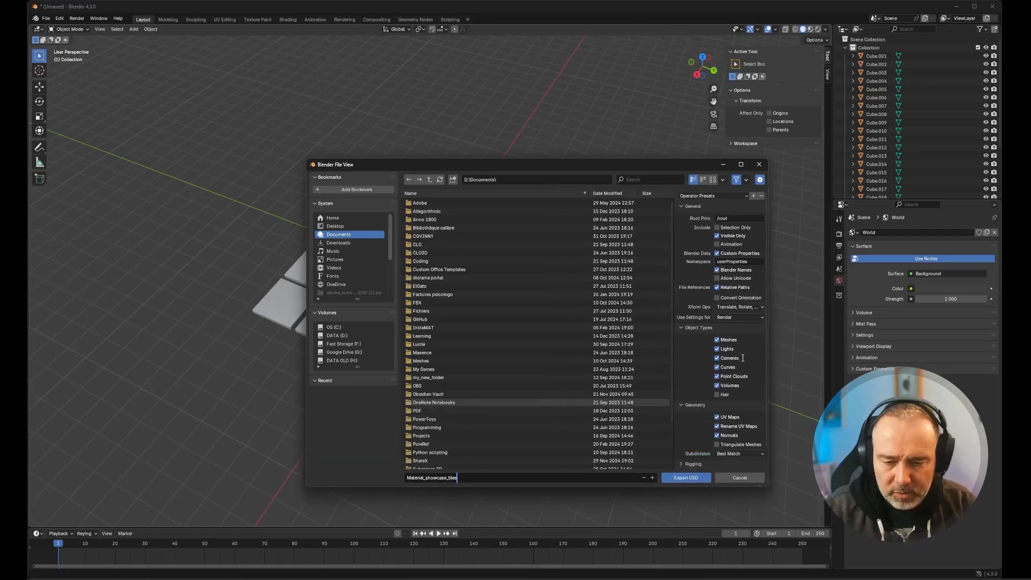
{"action": "left_click", "coordinate": [716, 349]}
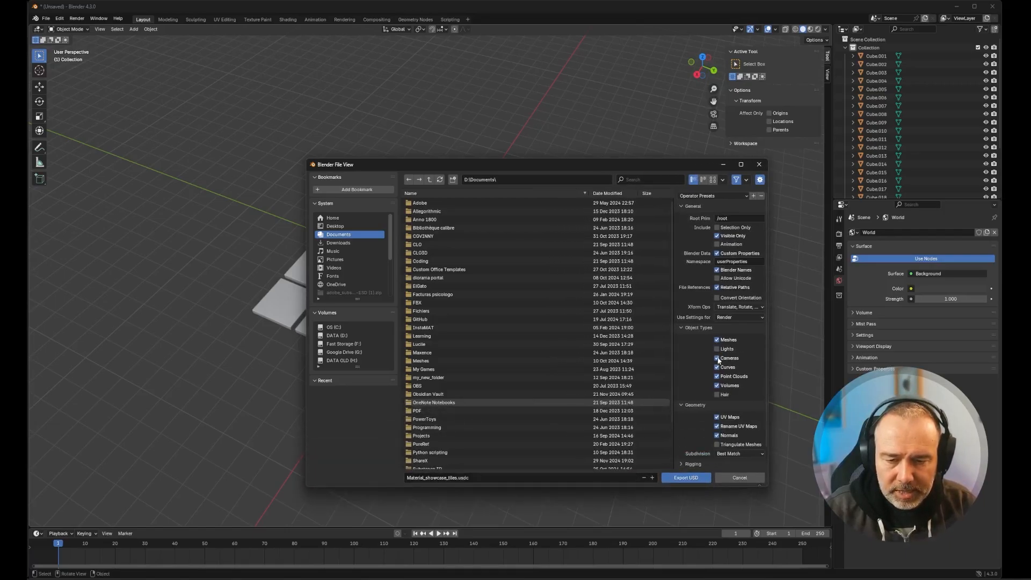
{"action": "left_click_drag", "start_coordinate": [718, 359], "coordinate": [717, 386]}
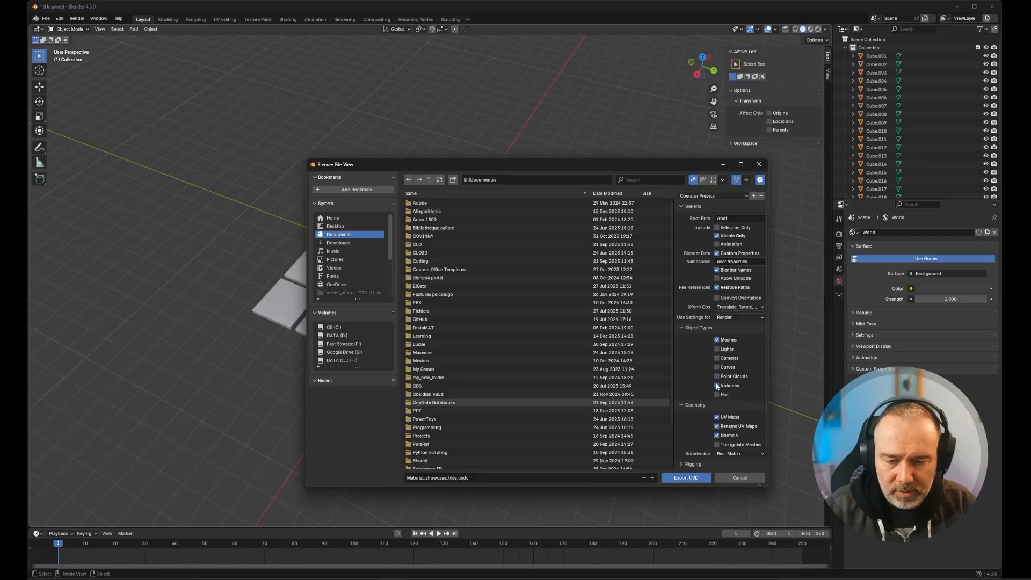
- Turn off world material conversion in the Materials options of the USD export
{"action": "scroll", "coordinate": [676, 396], "scroll_direction": "down", "scroll_amount": 2}
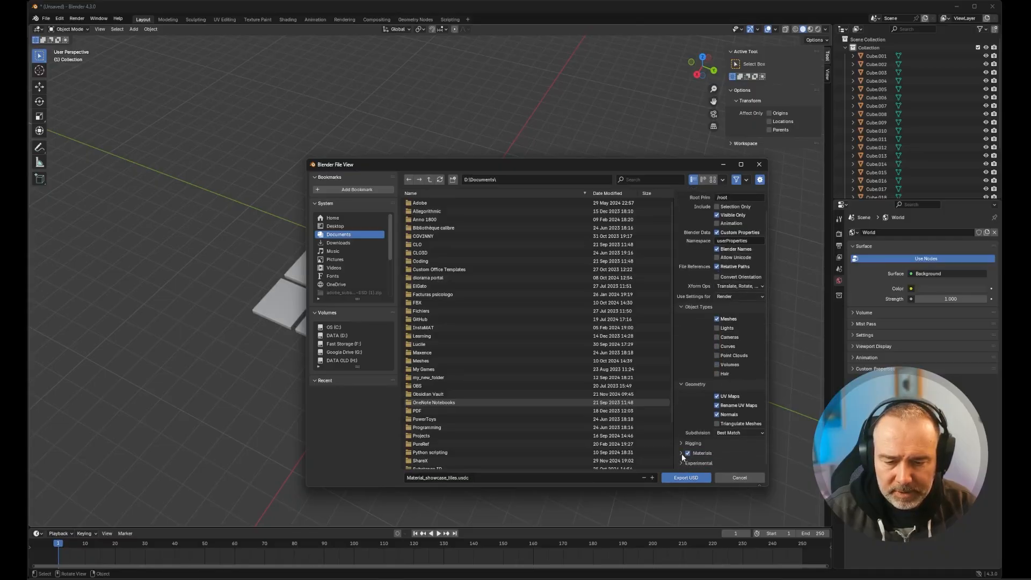
{"action": "left_click", "coordinate": [681, 453]}
{"action": "scroll", "coordinate": [690, 436], "scroll_direction": "down", "scroll_amount": 3}
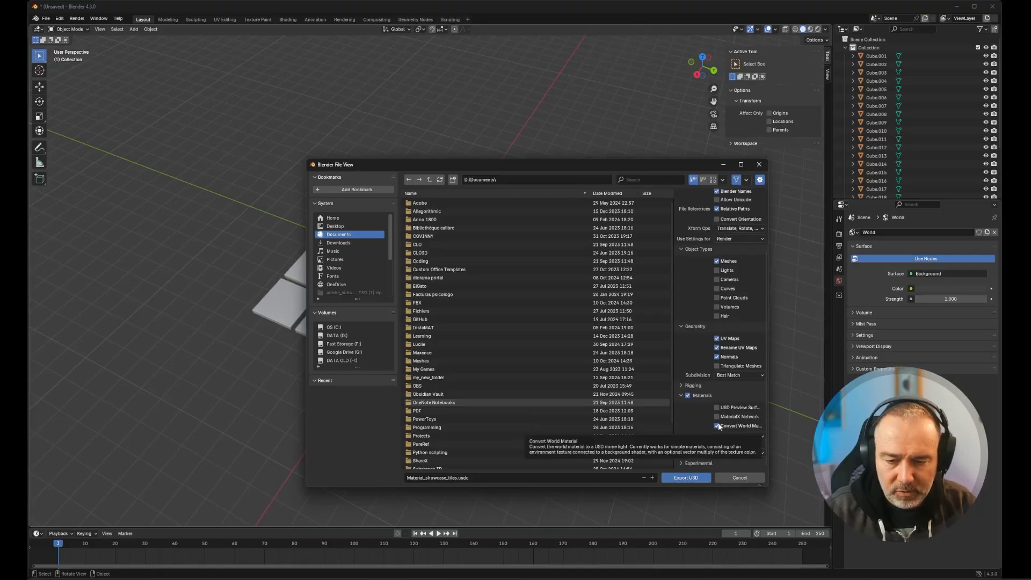
{"action": "left_click", "coordinate": [717, 425]}
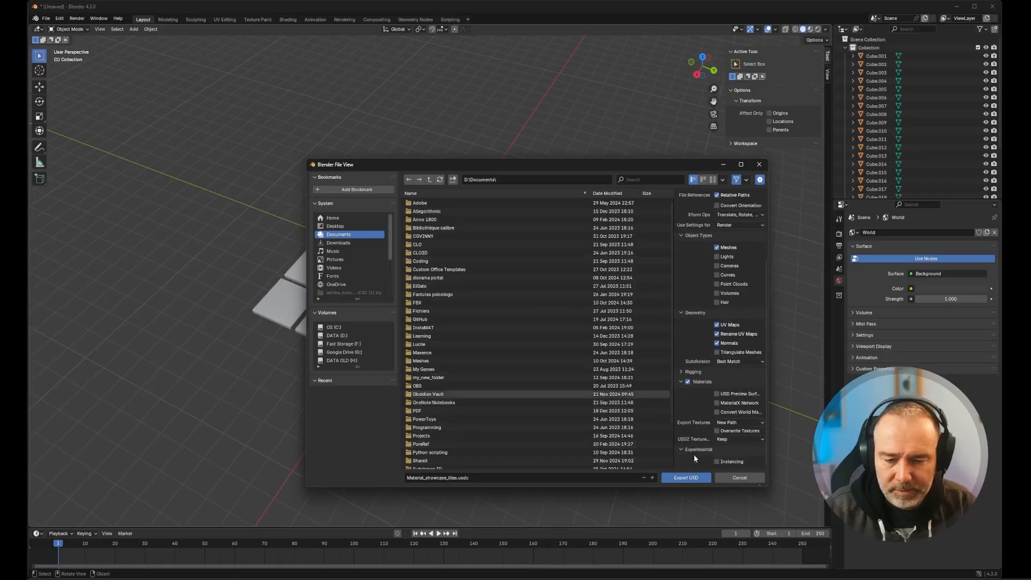
{"action": "scroll", "coordinate": [727, 448], "scroll_direction": "up", "scroll_amount": 1}
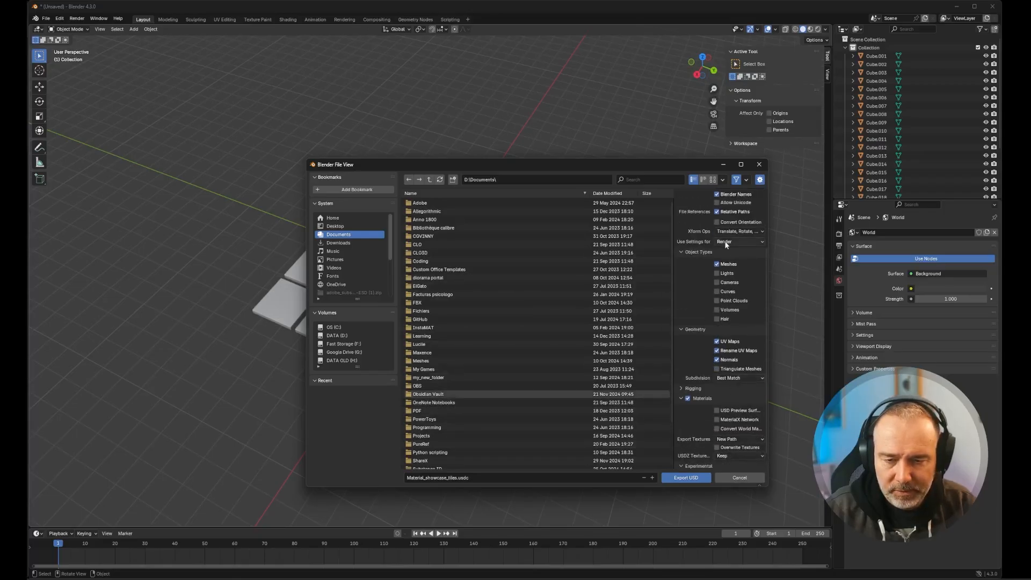
{"action": "scroll", "coordinate": [726, 322], "scroll_direction": "down", "scroll_amount": 3}
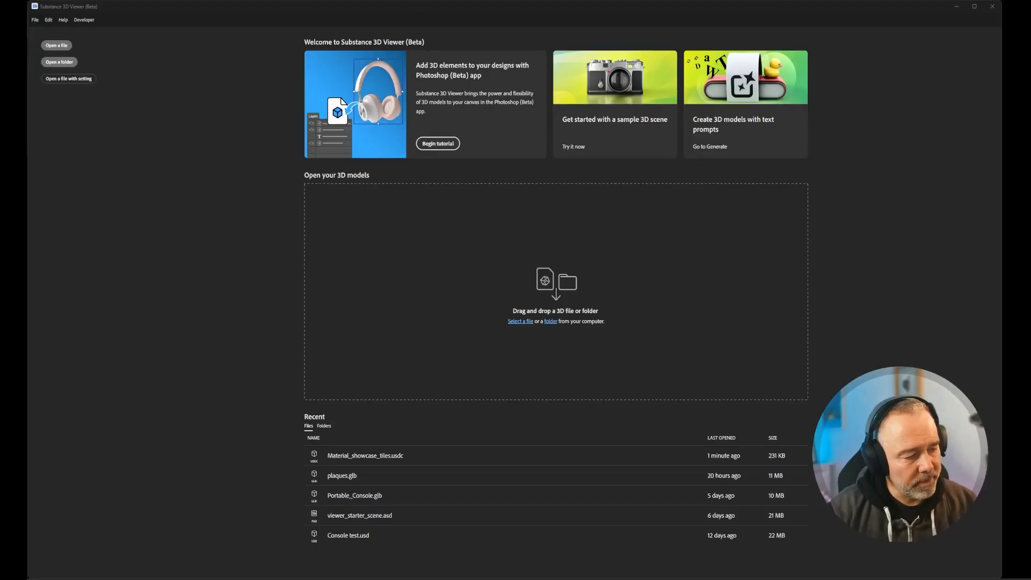
- Open Material_showcase_tiles.usdc in Substance 3D Viewer, orbit to see the grid from above and show its materials
{"action": "left_click_drag", "start_coordinate": [0, 322], "coordinate": [489, 285]}
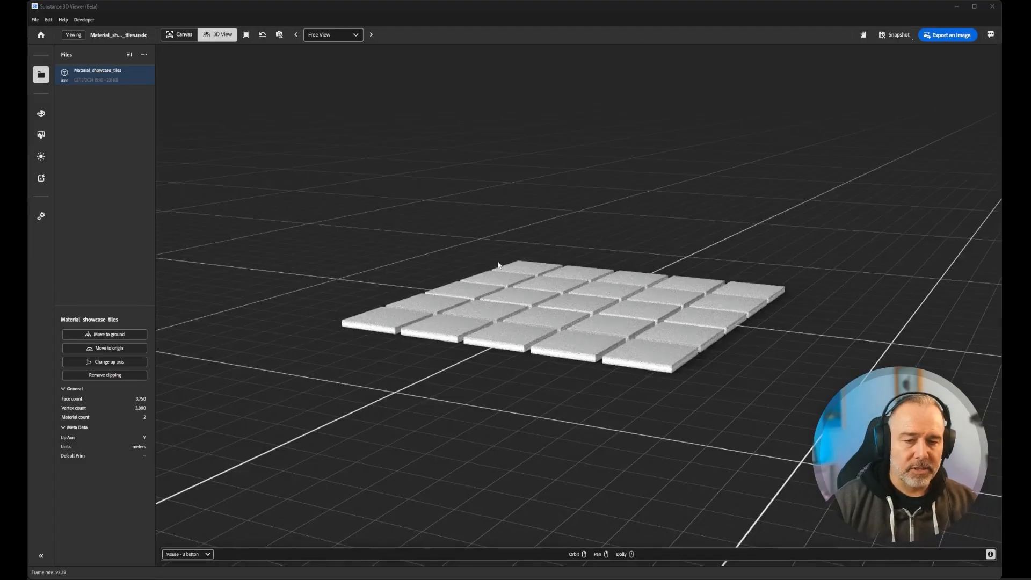
{"action": "left_click_drag", "start_coordinate": [460, 310], "coordinate": [556, 290]}
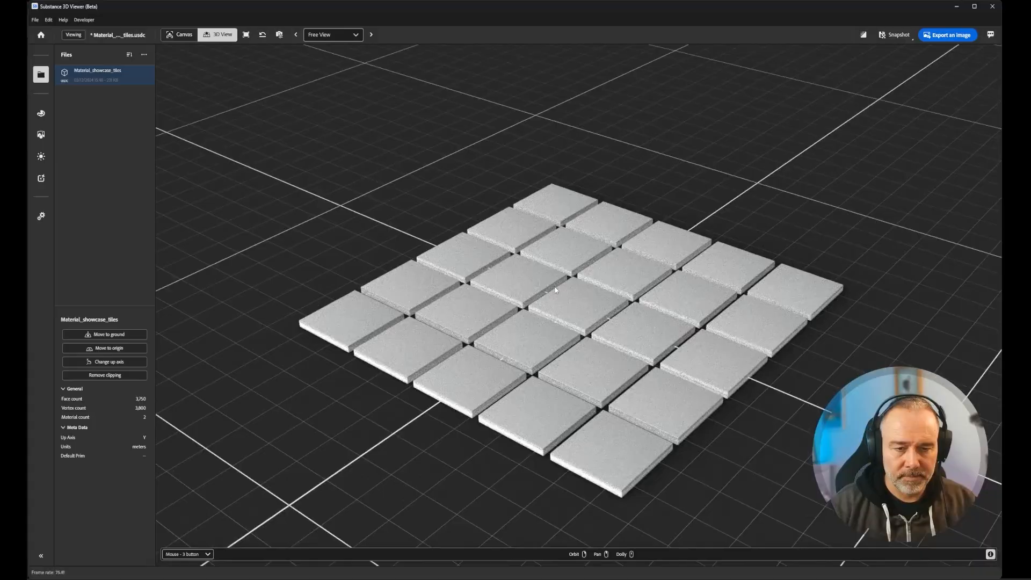
{"action": "left_click", "coordinate": [41, 117]}
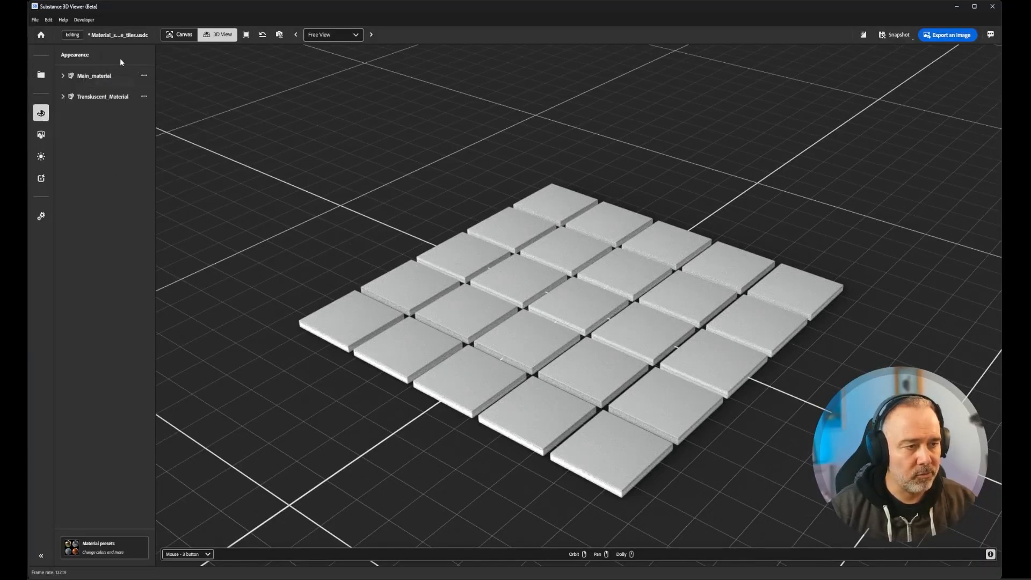
- Select one of the tiles beside the centre and set its shared translucent material's base color to pure white #ffffff
{"action": "left_click", "coordinate": [512, 285]}
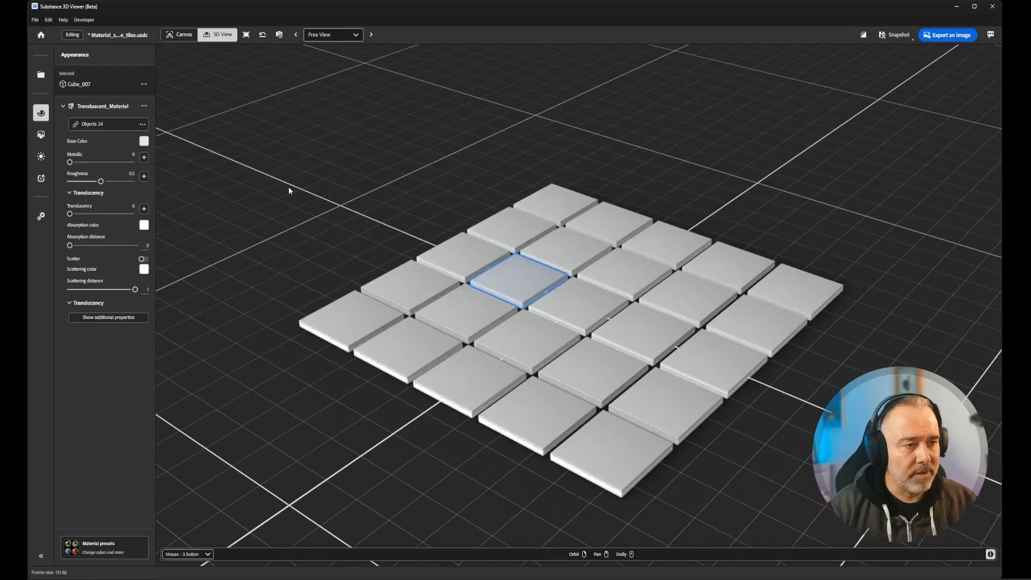
{"action": "left_click", "coordinate": [607, 222]}
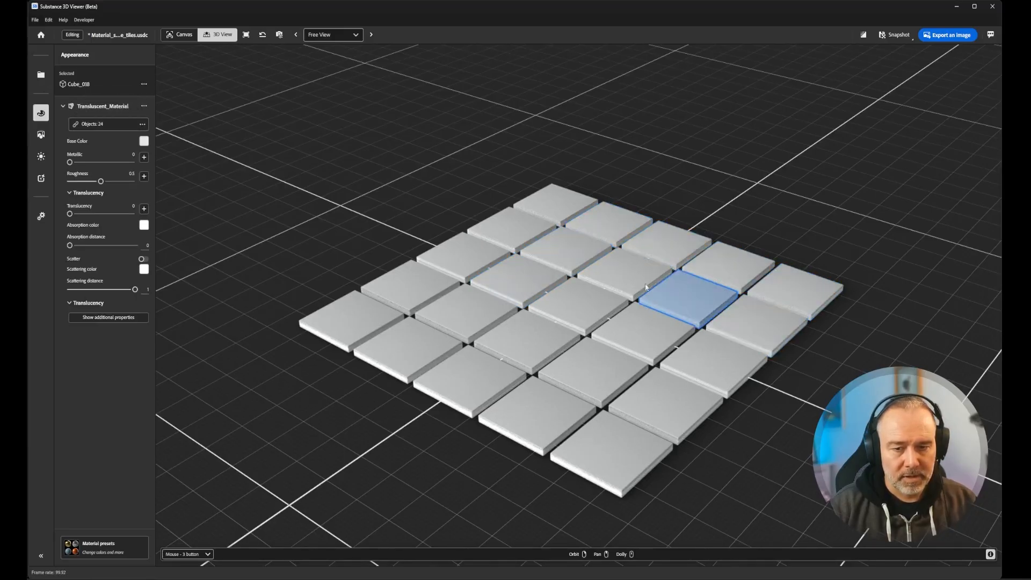
{"action": "left_click", "coordinate": [623, 272]}
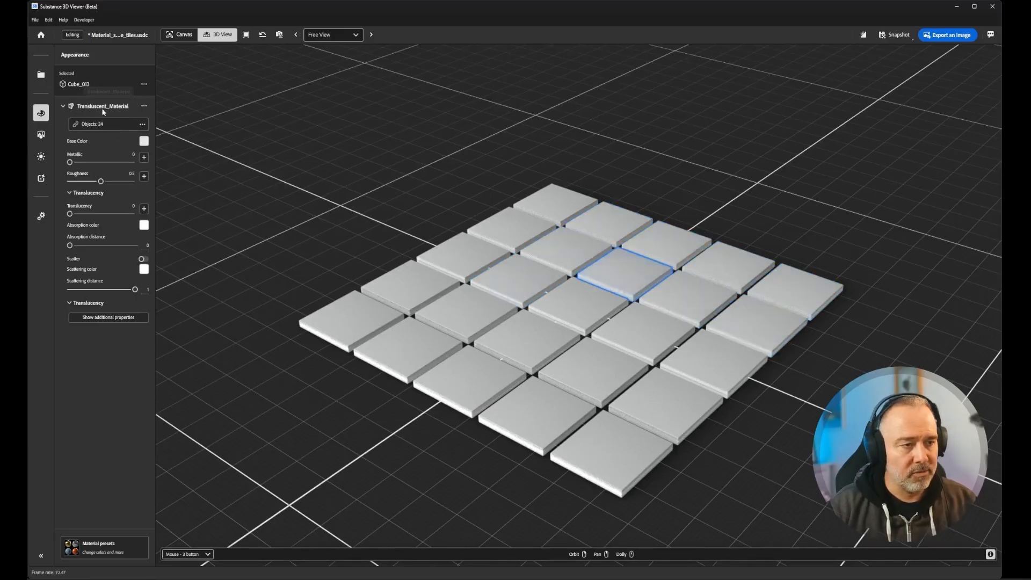
{"action": "left_click", "coordinate": [144, 141]}
{"action": "mouse_move", "coordinate": [201, 110]}
{"action": "left_mouse_down"}
{"action": "mouse_move", "coordinate": [223, 107]}
{"action": "mouse_move", "coordinate": [191, 100]}
{"action": "left_mouse_up"}
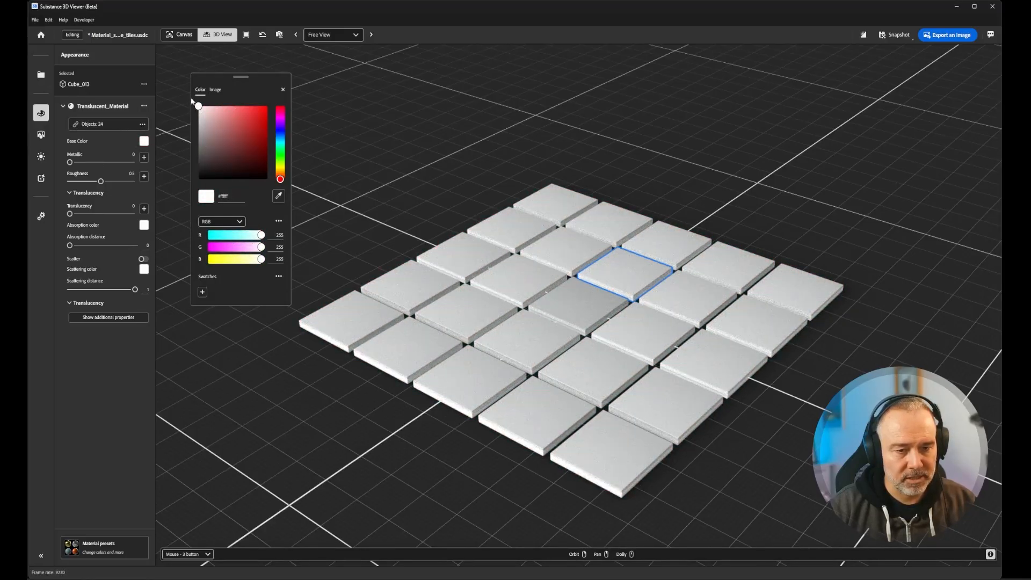
{"action": "left_click", "coordinate": [283, 89]}
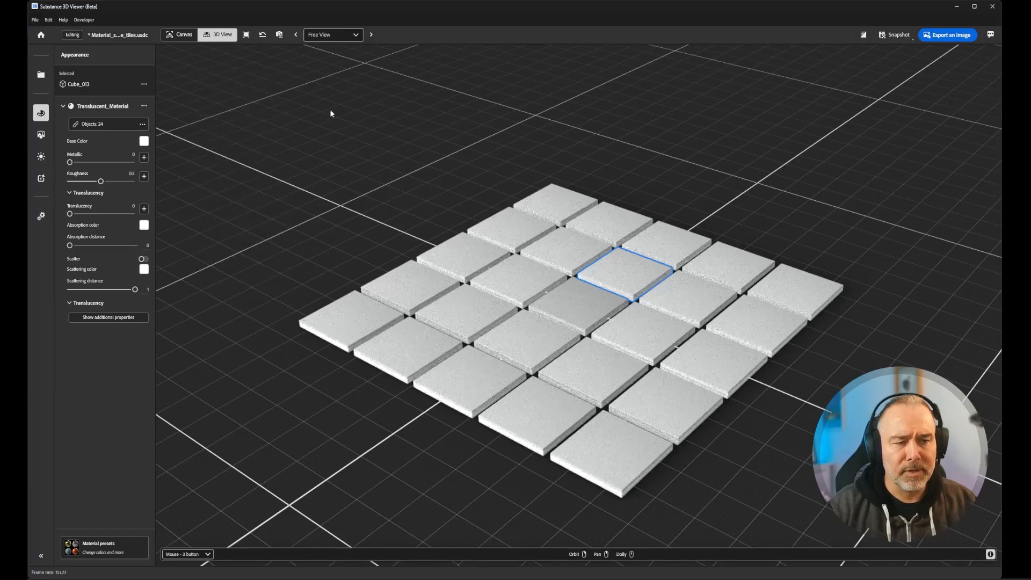
- Inspect the grid by selecting individual tiles, including edge and corner tiles and the centre one
{"action": "left_click_drag", "start_coordinate": [368, 127], "coordinate": [378, 154]}
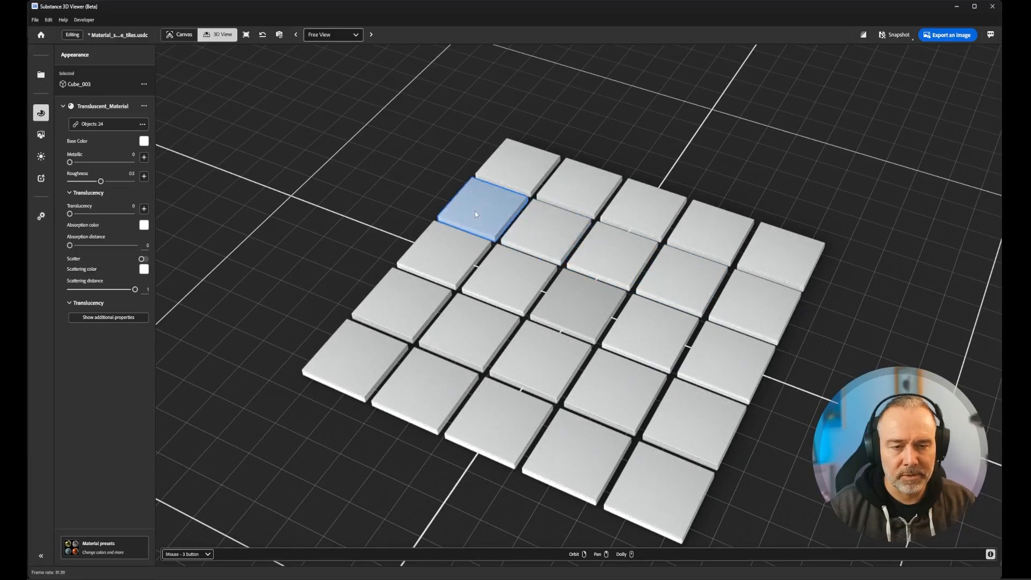
{"action": "left_click", "coordinate": [451, 261]}
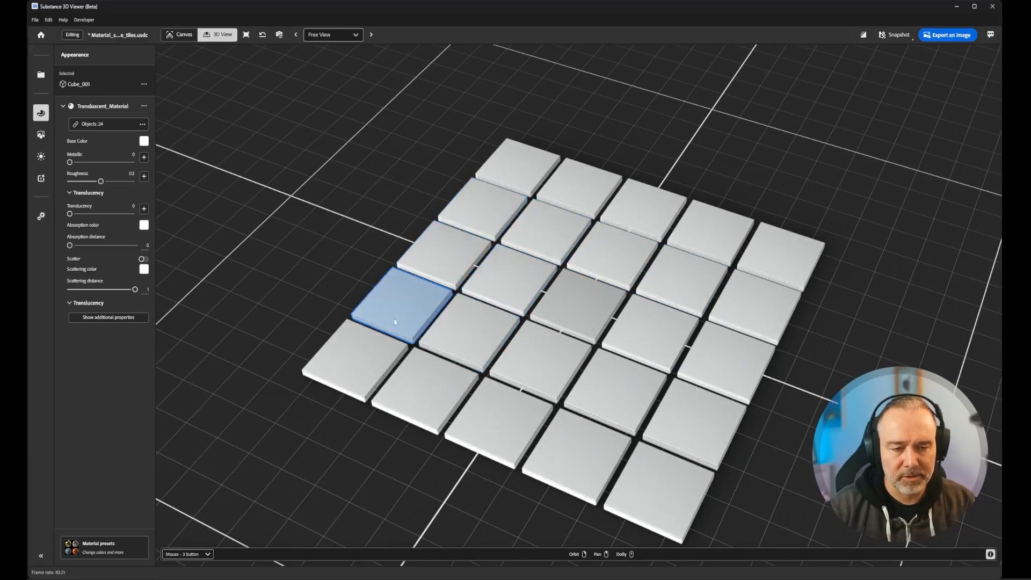
{"action": "left_click", "coordinate": [379, 368]}
{"action": "left_click", "coordinate": [411, 384]}
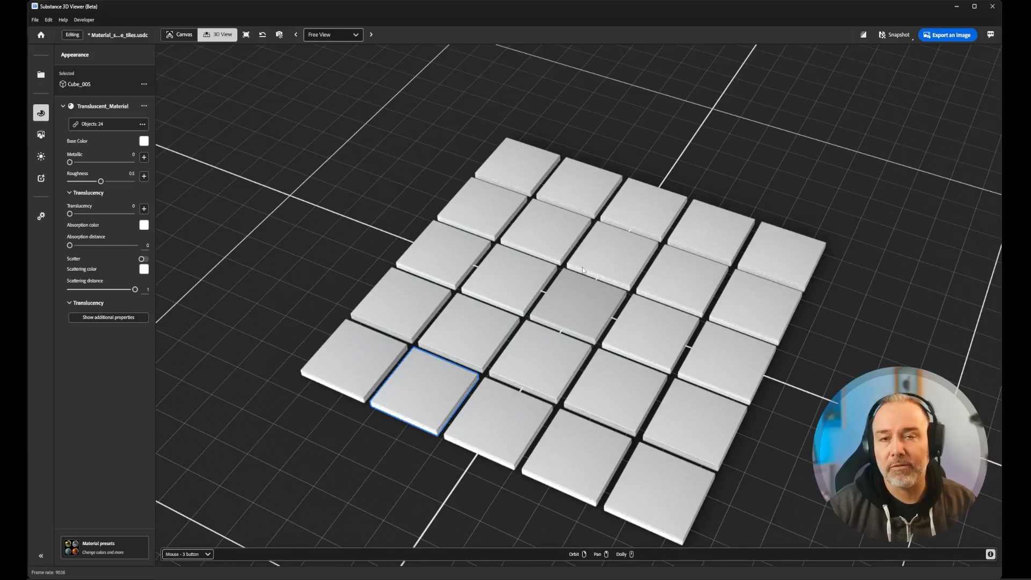
{"action": "middle_click_drag", "start_coordinate": [563, 292], "coordinate": [565, 270]}
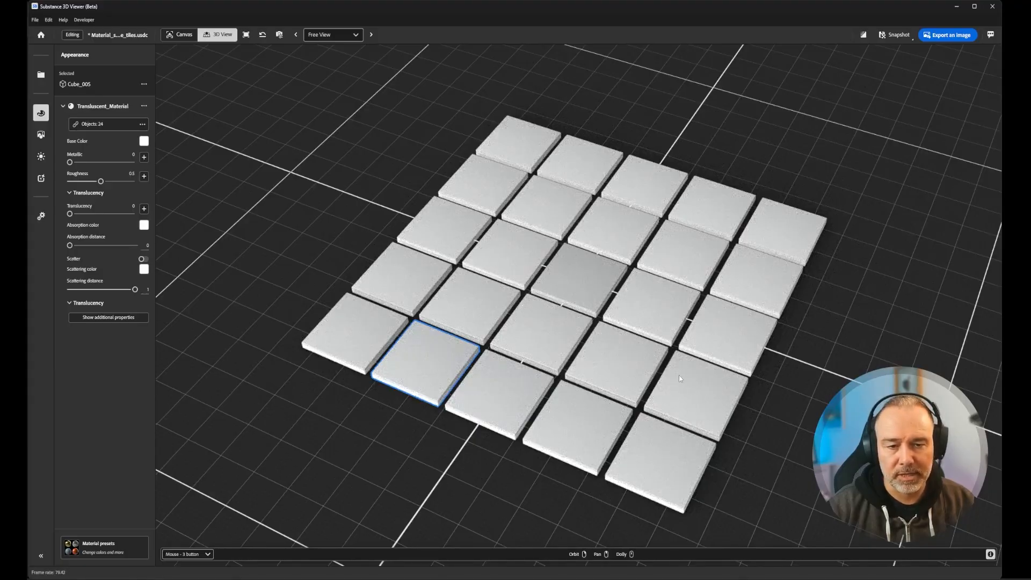
{"action": "left_click", "coordinate": [573, 266]}
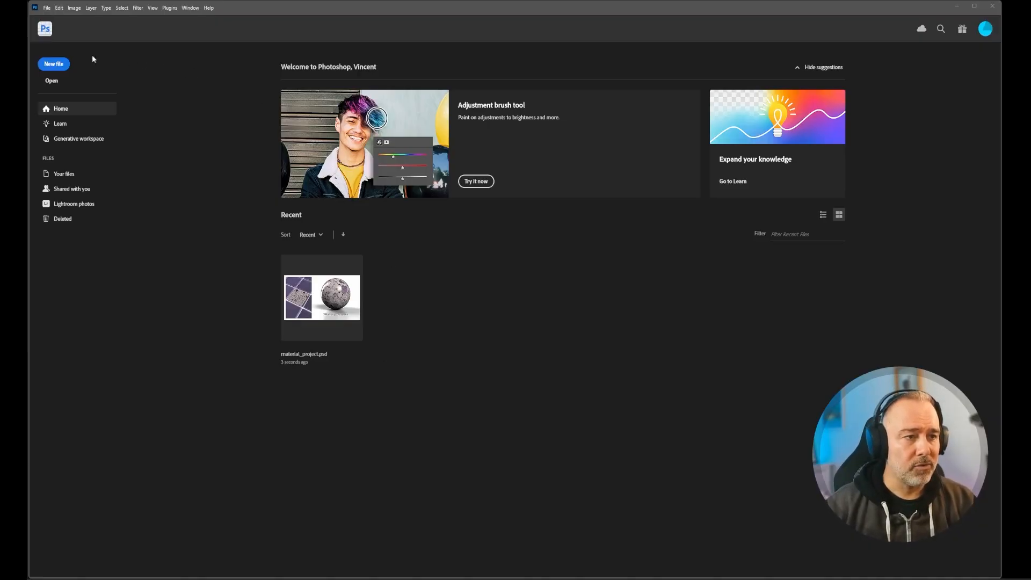
- Switch to Photoshop and create a new document from the Web Large preset at 1920 x 1080 pixels
{"action": "left_click", "coordinate": [48, 69]}
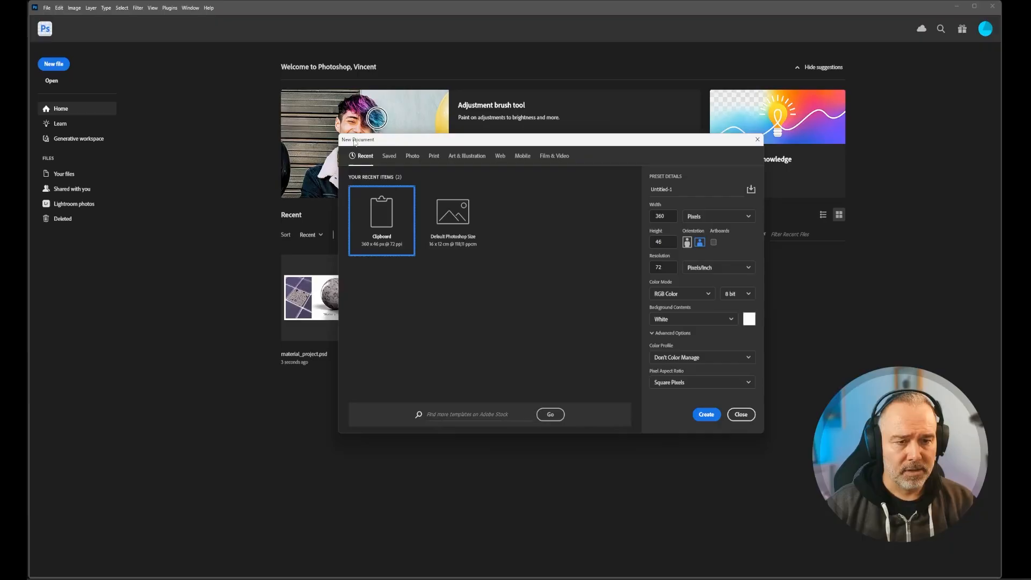
{"action": "left_click", "coordinate": [499, 156]}
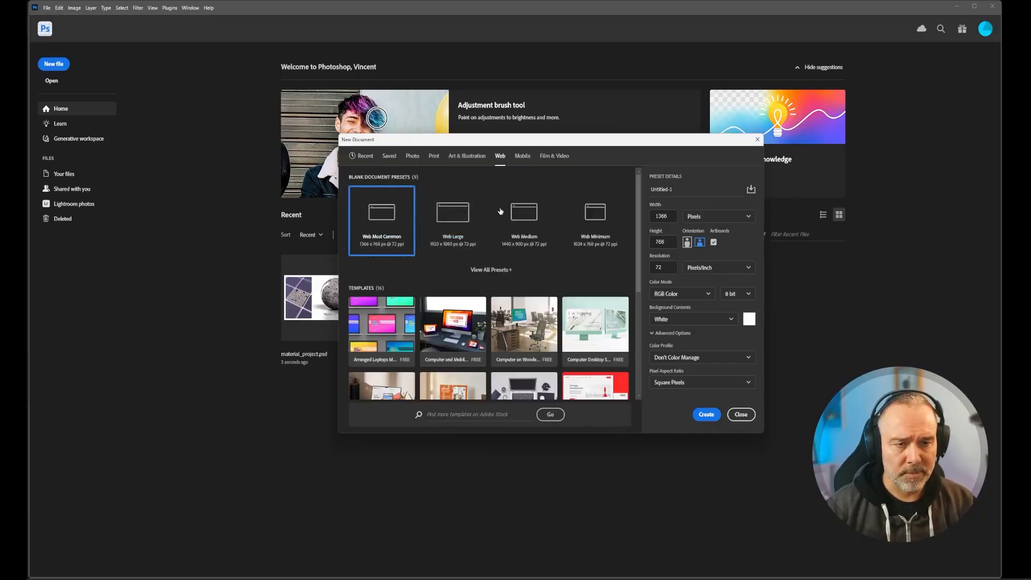
{"action": "left_click", "coordinate": [455, 226]}
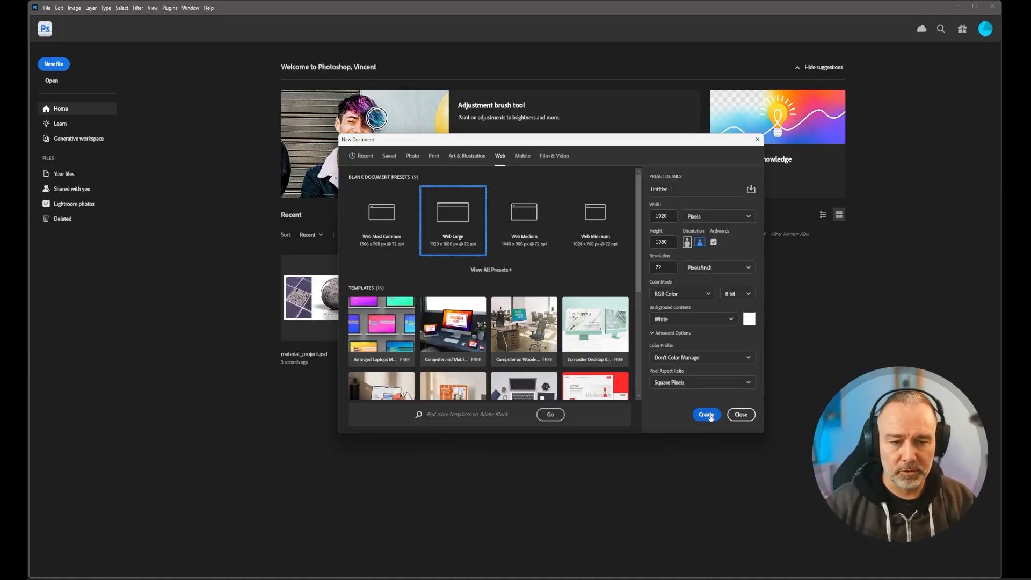
{"action": "left_click", "coordinate": [706, 414]}
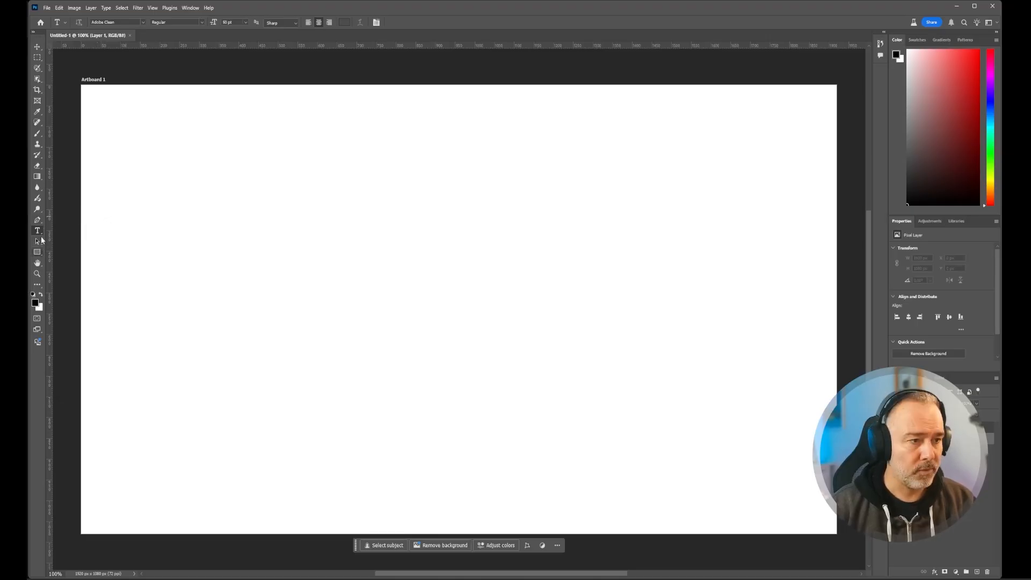
- Add a new layer and set the Gradient tool to the first preset of the Basics group
{"action": "left_click", "coordinate": [976, 573]}
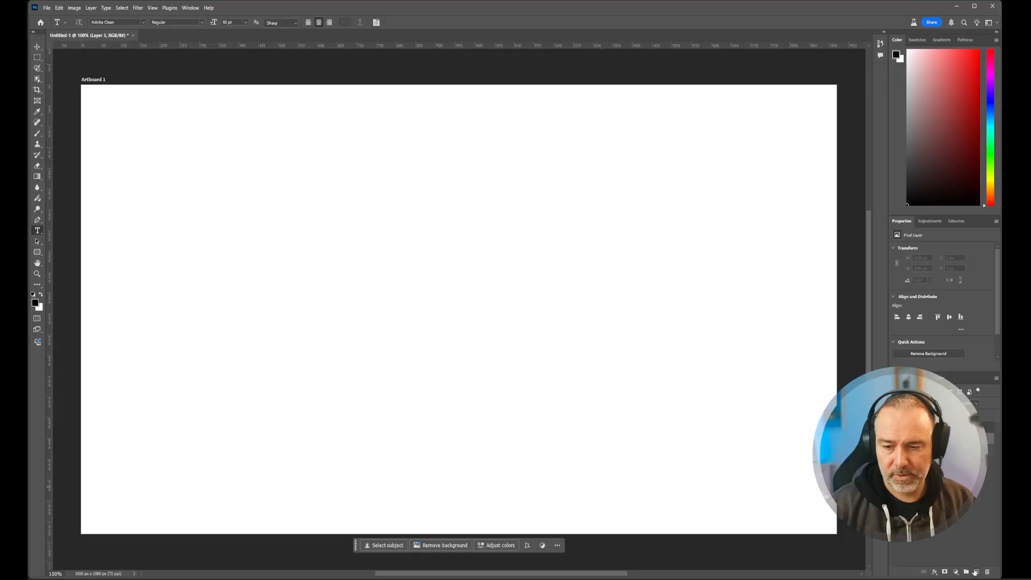
{"action": "left_click", "coordinate": [37, 176]}
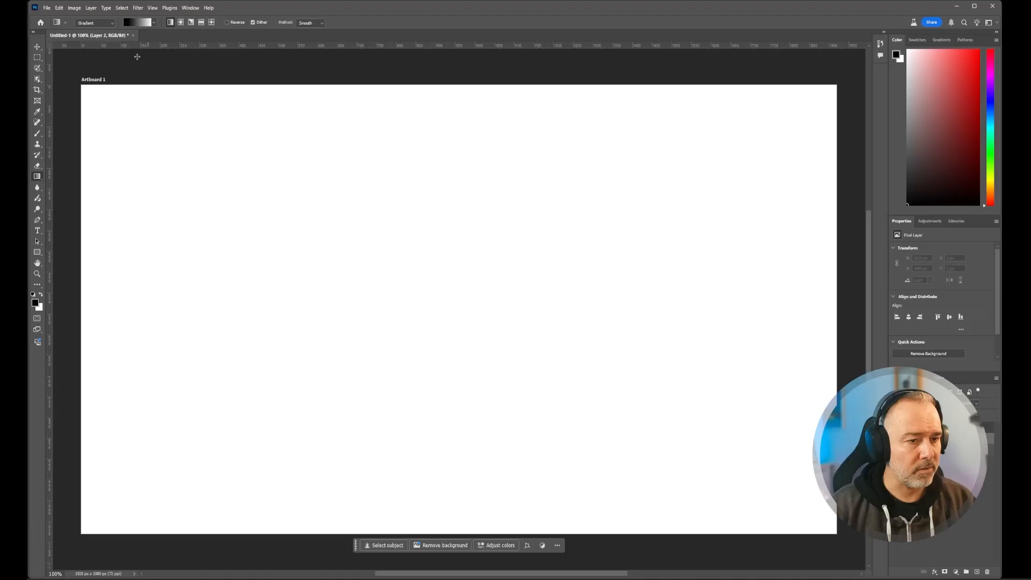
{"action": "left_click", "coordinate": [154, 22]}
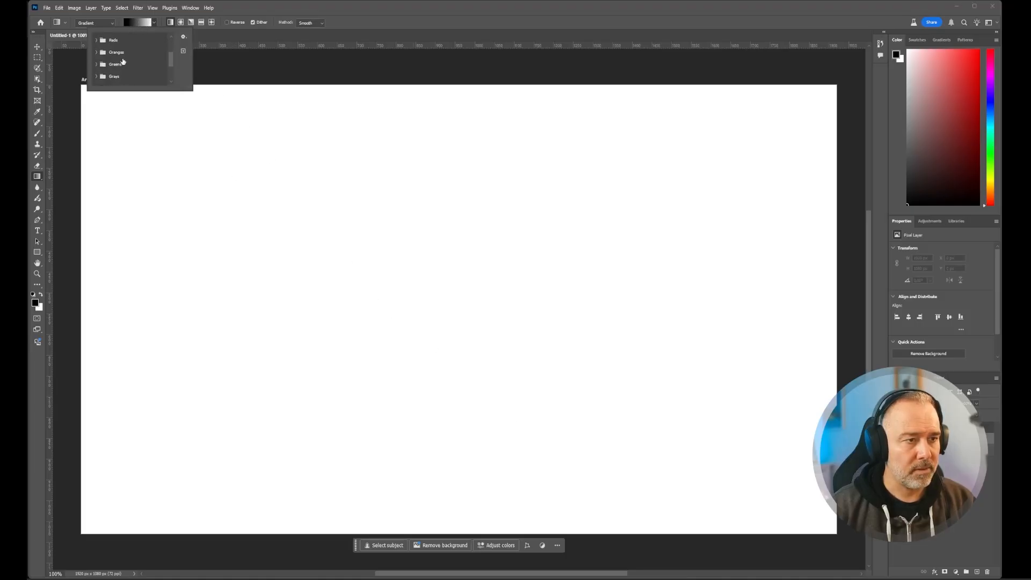
{"action": "scroll", "coordinate": [120, 59], "scroll_direction": "up", "scroll_amount": 2}
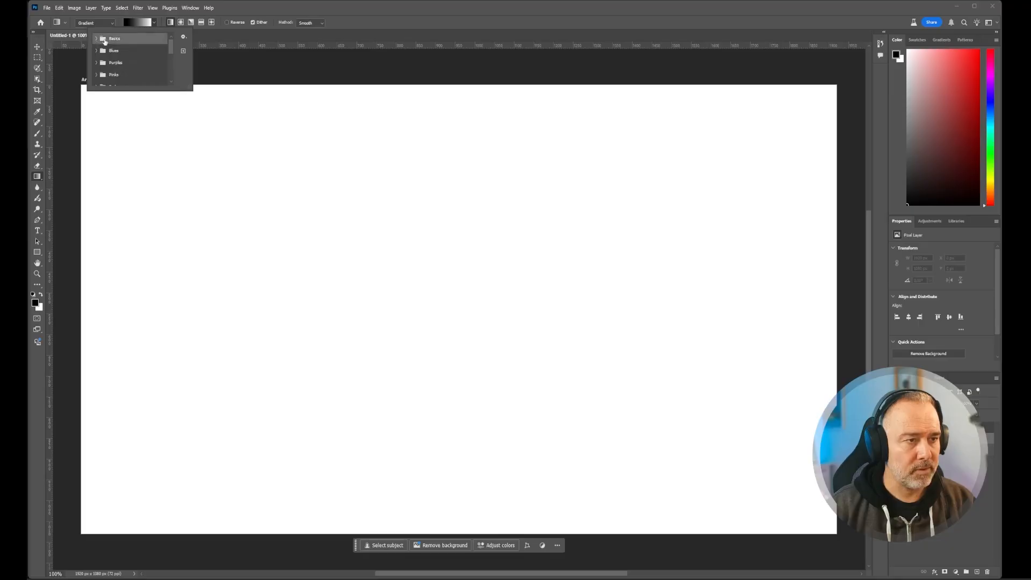
{"action": "left_click", "coordinate": [98, 39]}
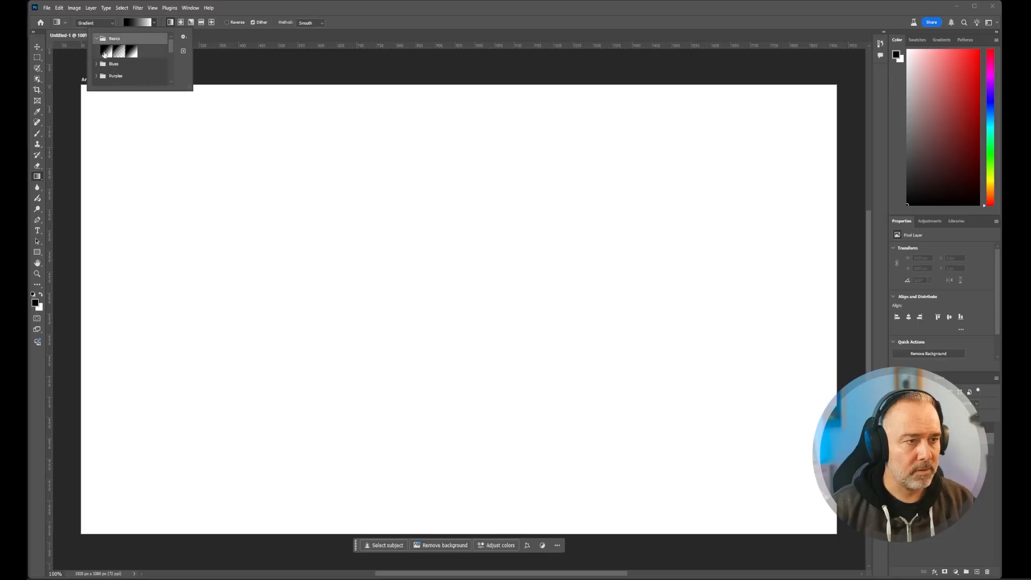
{"action": "left_click", "coordinate": [107, 52]}
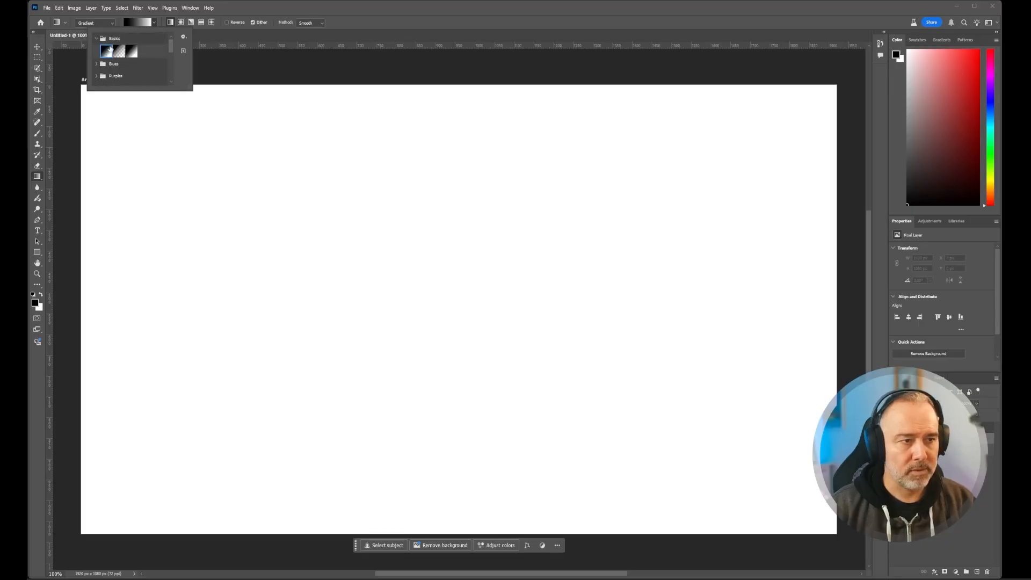
- Set the foreground color to grey #a7a7a7 and draw a vertical gradient from near the artboard's lower edge up to mid-height
{"action": "left_click", "coordinate": [37, 302]}
{"action": "left_click_drag", "start_coordinate": [472, 208], "coordinate": [439, 180]}
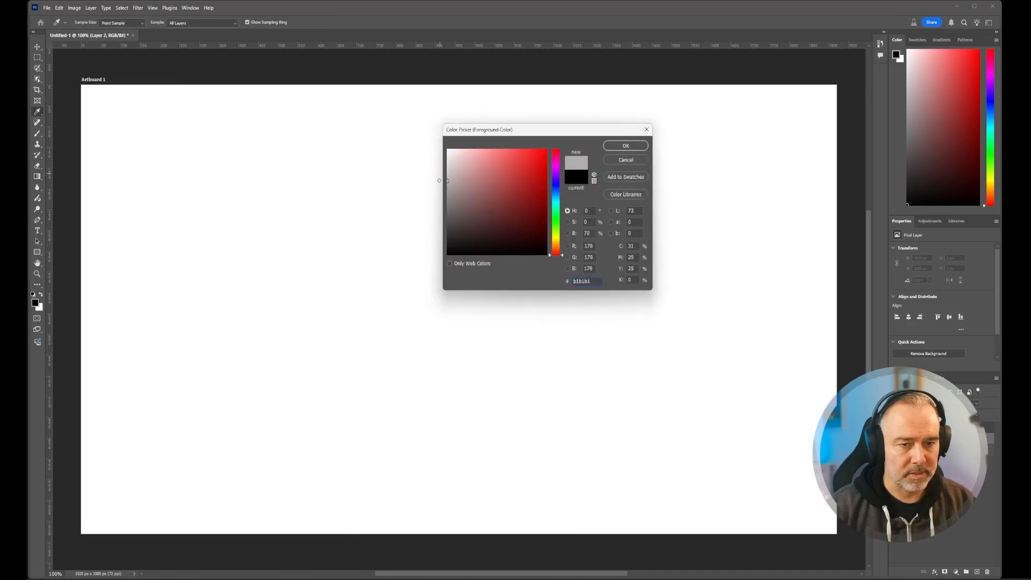
{"action": "left_click", "coordinate": [625, 146]}
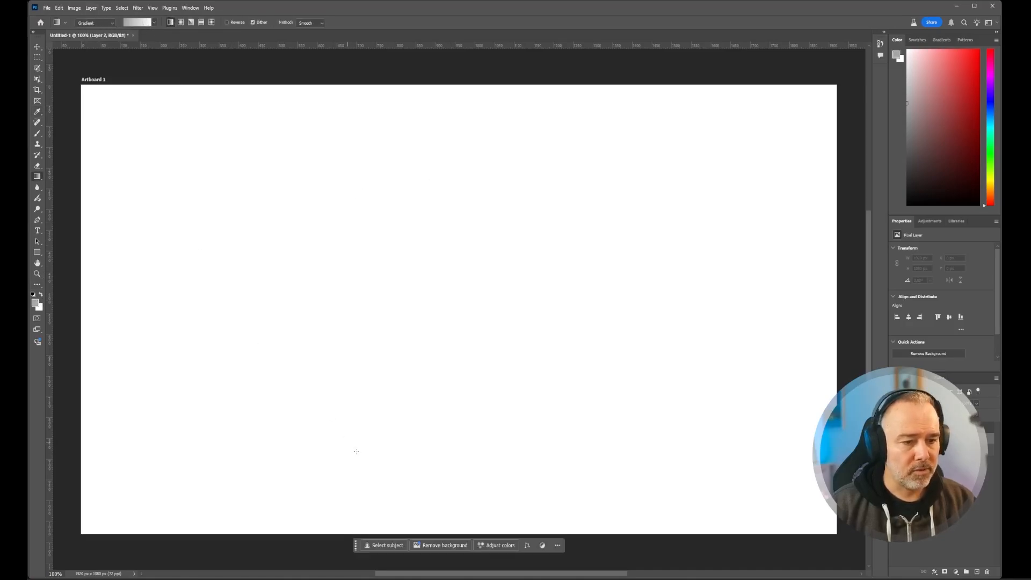
{"action": "left_click_drag", "start_coordinate": [453, 512], "coordinate": [453, 302]}
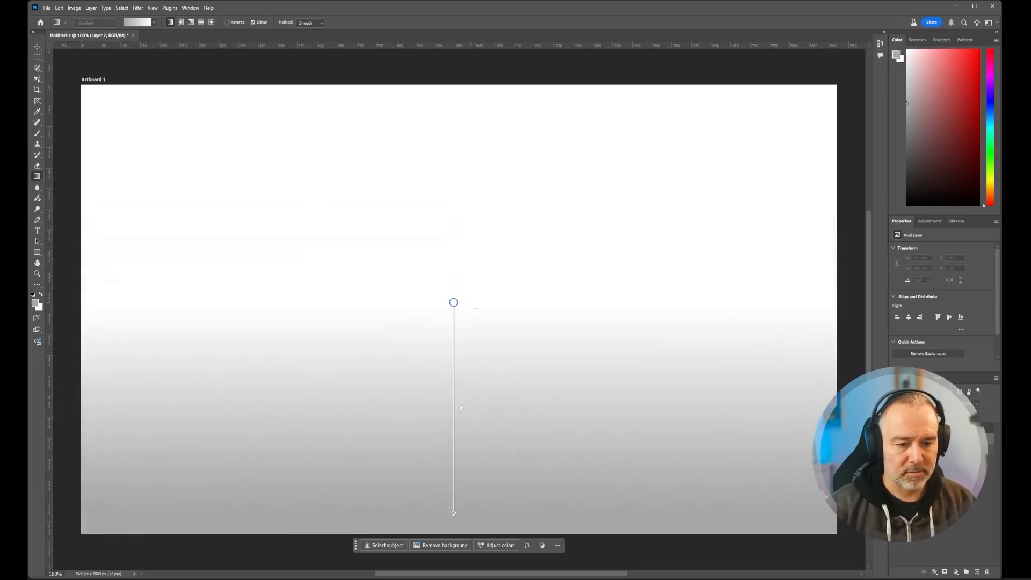
- Extend the gradient's grey end below the artboard and move its white end slightly down for a softer floor fade
{"action": "scroll", "coordinate": [546, 383], "scroll_direction": "down", "scroll_amount": 2}
{"action": "scroll", "coordinate": [546, 383], "scroll_direction": "down", "scroll_amount": 1, "text": "ctrl"}
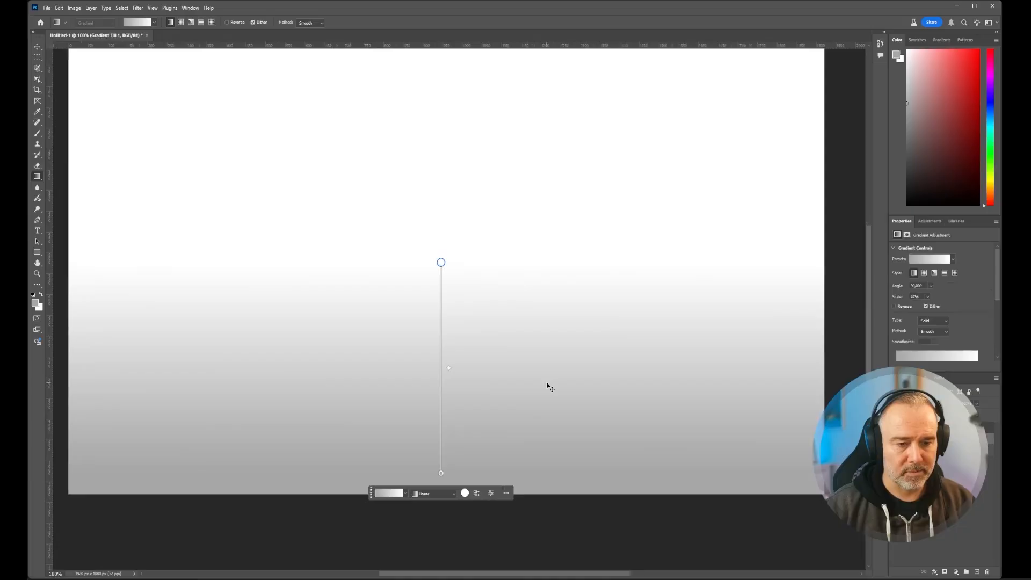
{"action": "scroll", "coordinate": [552, 368], "scroll_direction": "down", "scroll_amount": 1, "text": "alt"}
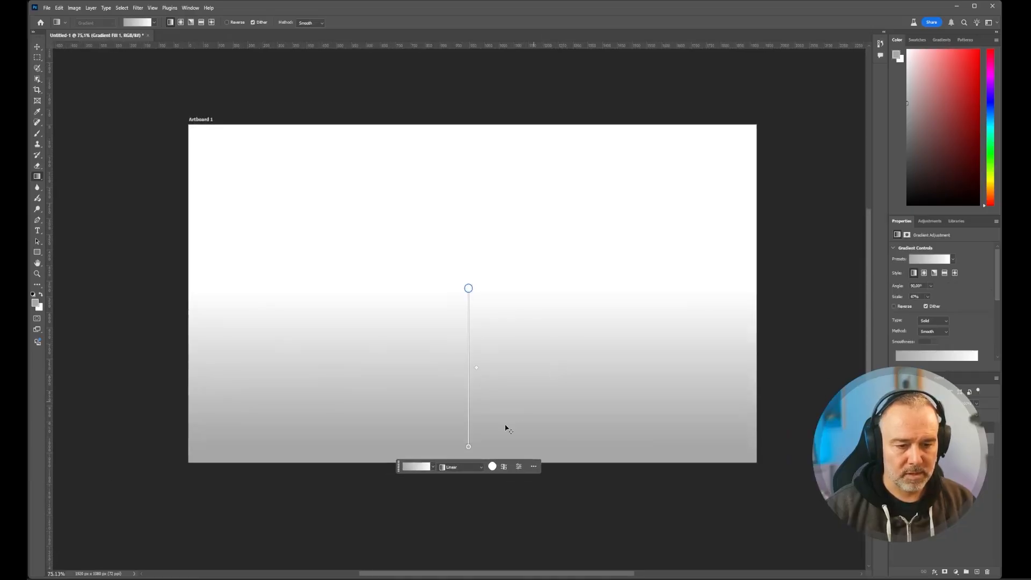
{"action": "left_click_drag", "start_coordinate": [468, 446], "coordinate": [468, 522]}
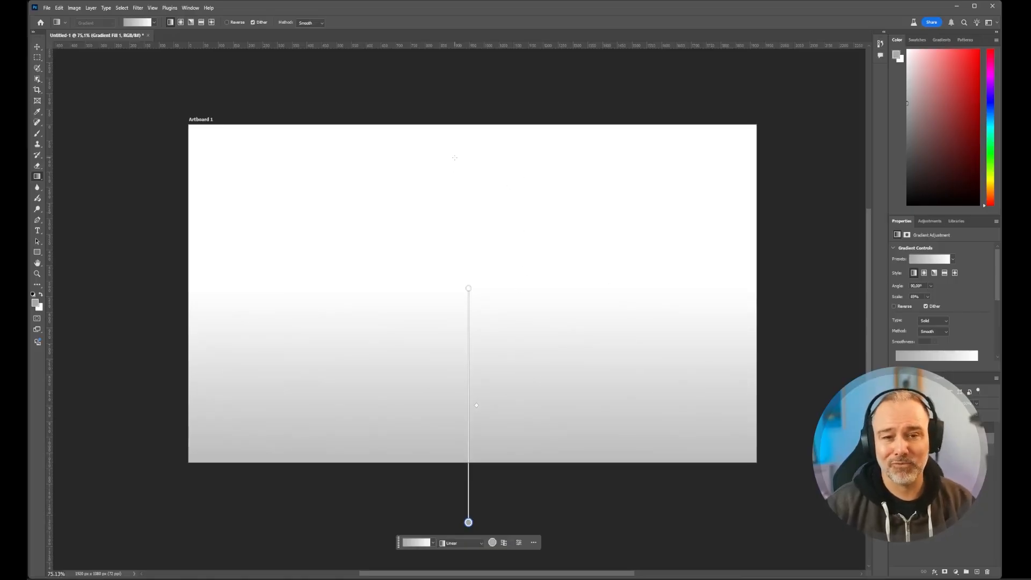
{"action": "scroll", "coordinate": [434, 257], "scroll_direction": "up", "scroll_amount": 1}
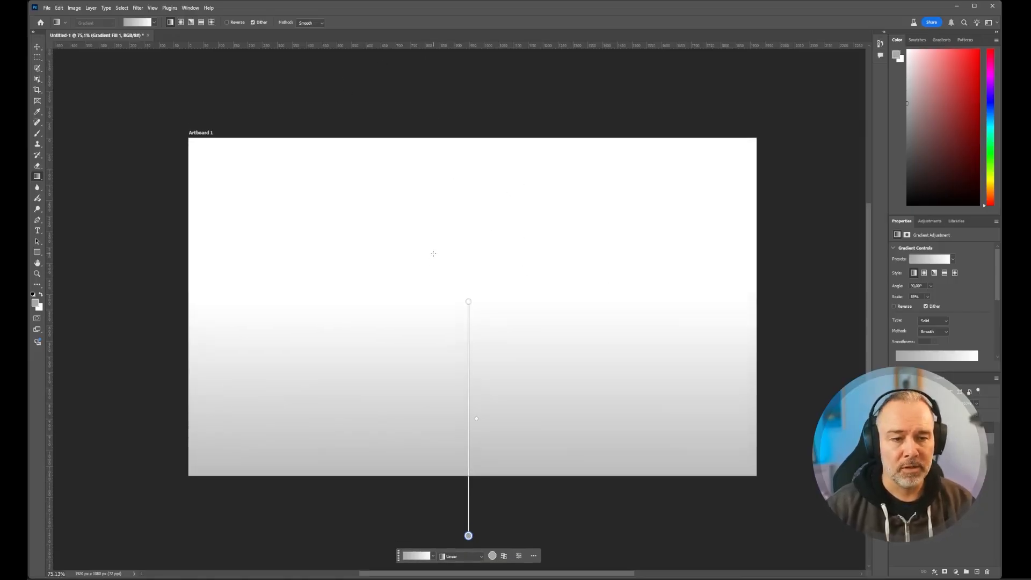
{"action": "scroll", "coordinate": [483, 263], "scroll_direction": "down", "scroll_amount": 2}
{"action": "left_click_drag", "start_coordinate": [468, 283], "coordinate": [455, 304]}
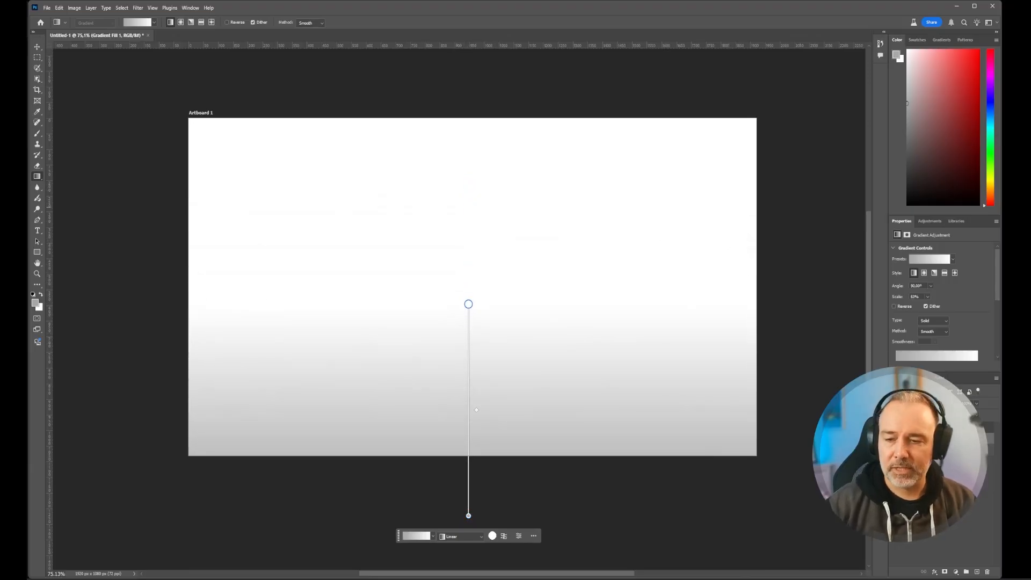
- Fill the pixel layer beneath the gradient with white using the Paint Bucket tool
{"action": "left_click", "coordinate": [934, 451]}
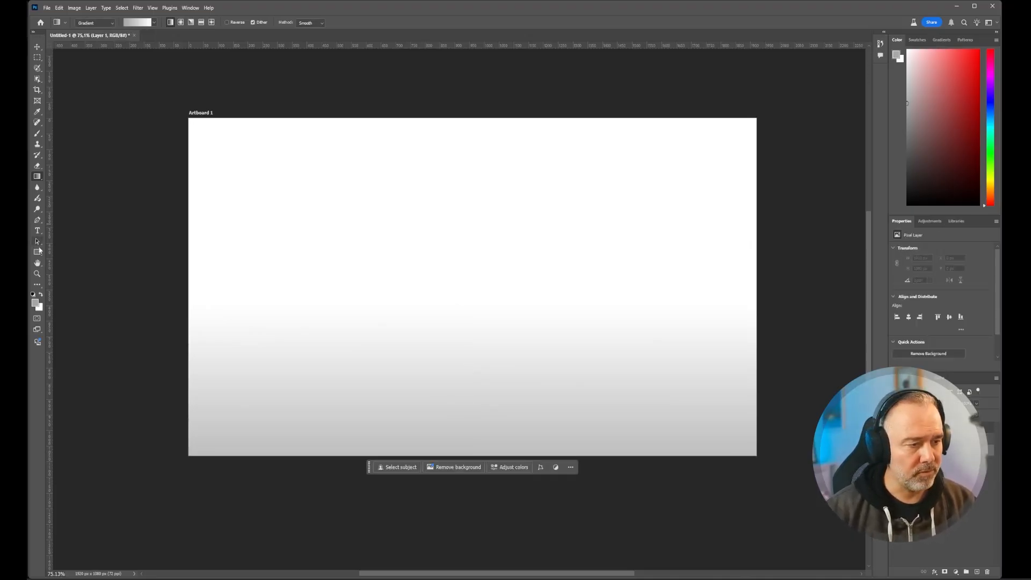
{"action": "left_click", "coordinate": [42, 295]}
{"action": "key", "text": "shift+g"}
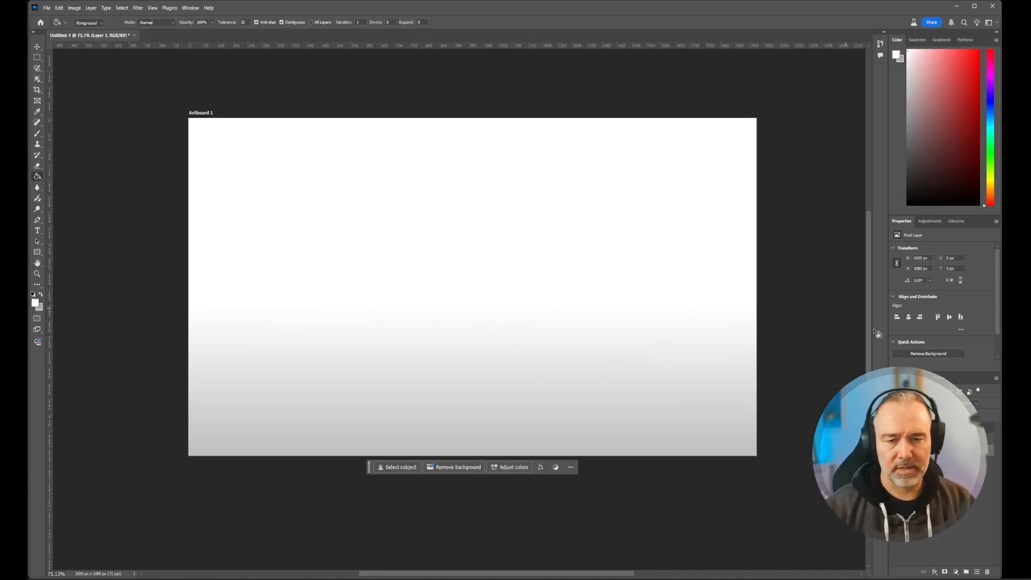
- Group the white layer and the gradient layer and name the group Background
{"action": "left_click", "coordinate": [937, 439]}
{"action": "left_click", "coordinate": [937, 451], "text": "shift"}
{"action": "key", "text": "ctrl+g"}
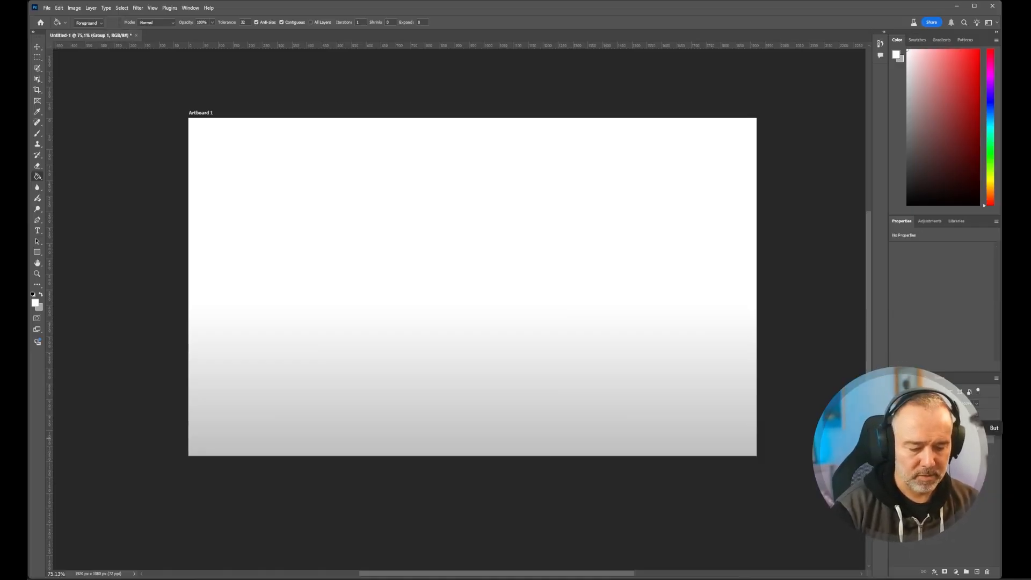
{"action": "type", "text": "Backgrounds"}
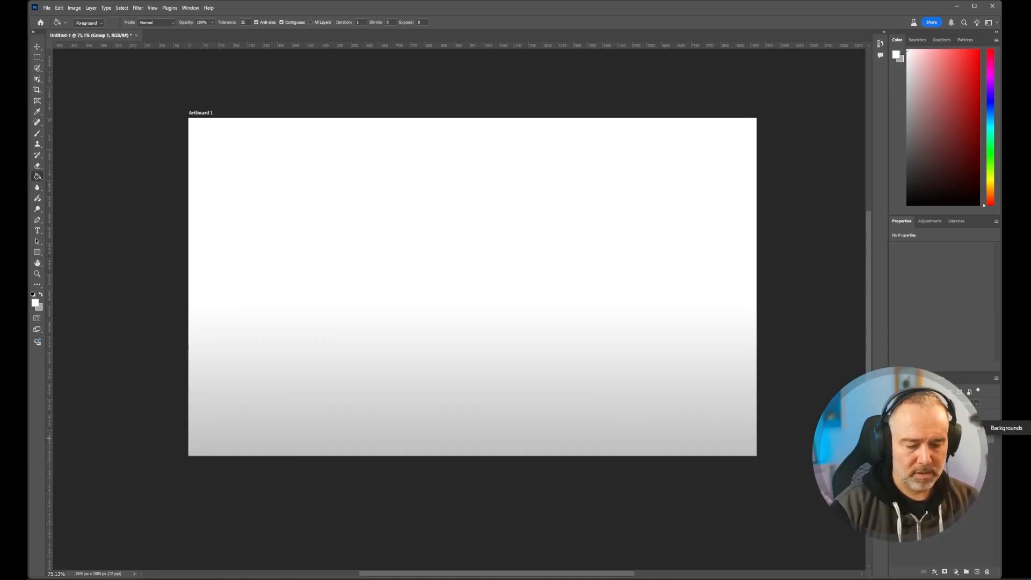
{"action": "key", "text": "Return"}
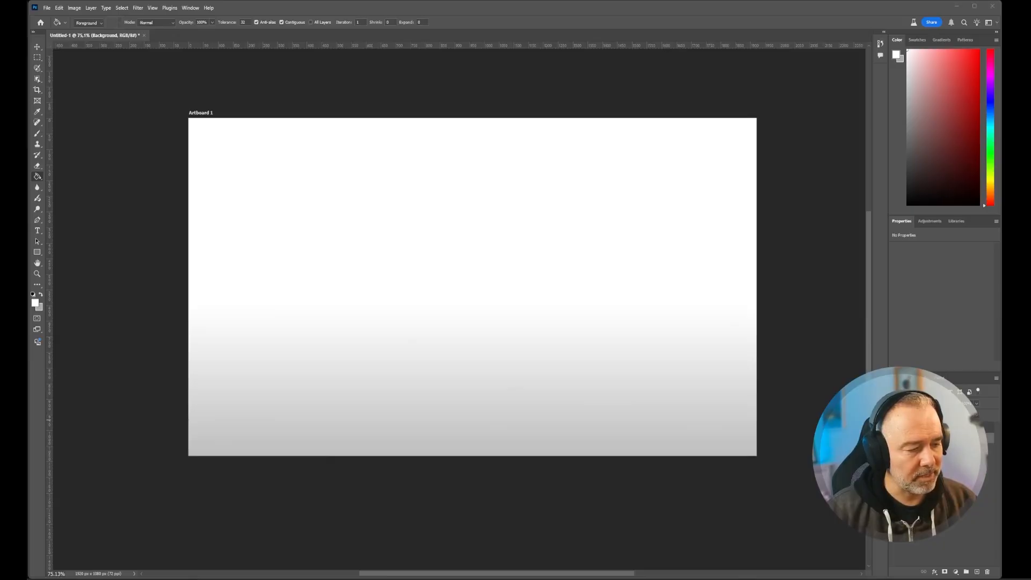
- Place the Material_showcase_tiles file on the artboard as a smart object, scaled down towards the lower-left corner
{"action": "left_click_drag", "start_coordinate": [181, 453], "coordinate": [343, 345]}
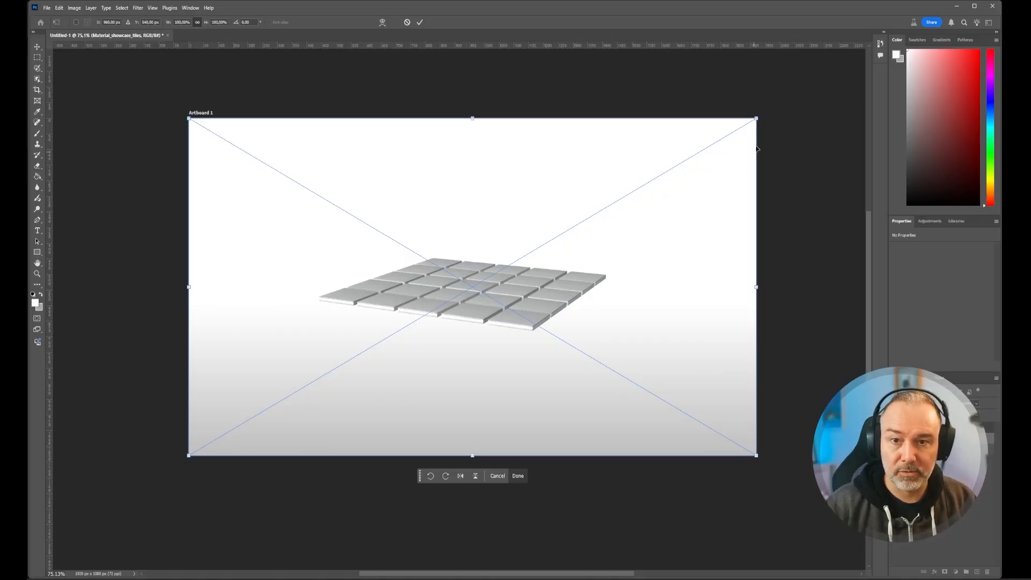
{"action": "left_click_drag", "start_coordinate": [759, 121], "coordinate": [650, 181]}
{"action": "key", "text": "Return"}
{"action": "key", "text": "g"}
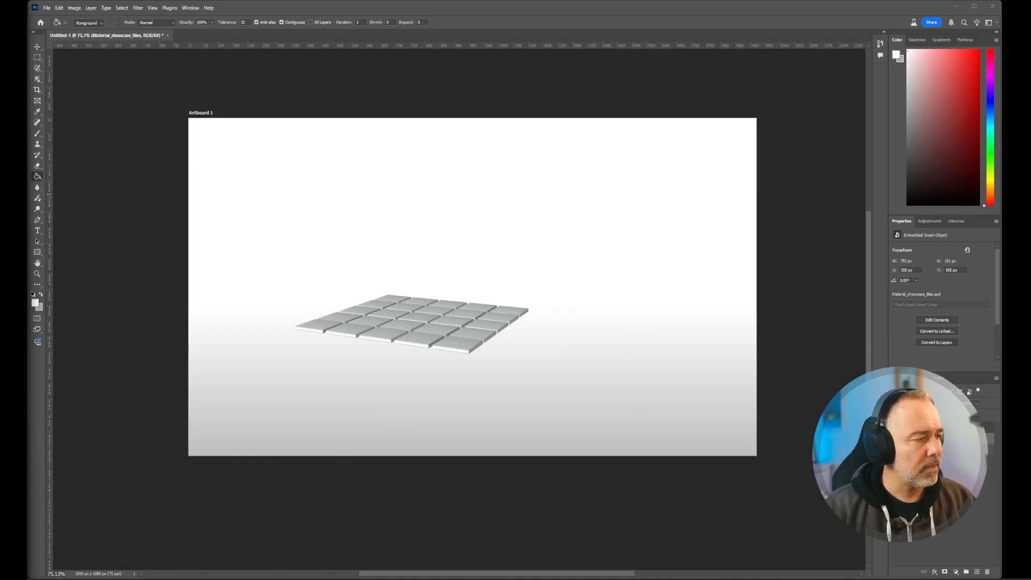
- In File Explorer, open Adobe Substance 3D Designer's resources\view3d\shapes folder under Programmes and select Sphere 2 Tiles.FBX
{"action": "left_click", "coordinate": [599, 294]}
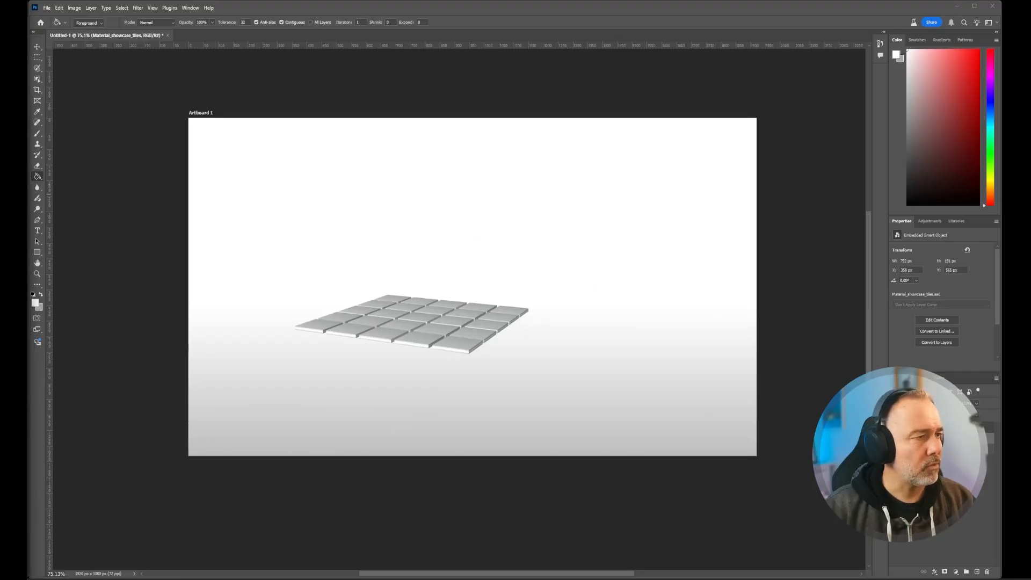
{"action": "left_click_drag", "start_coordinate": [26, 39], "coordinate": [239, 2]}
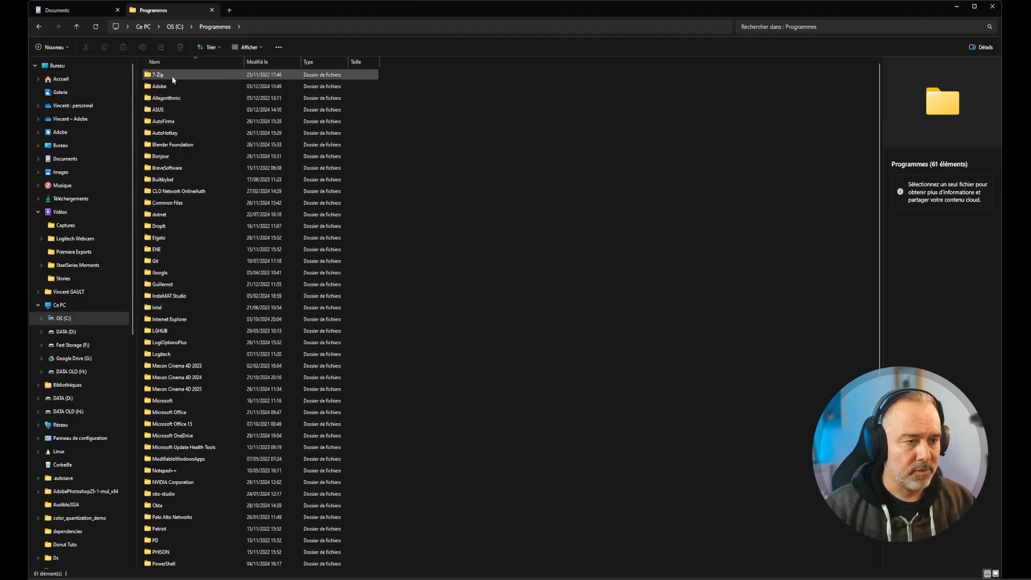
{"action": "double_click", "coordinate": [161, 86]}
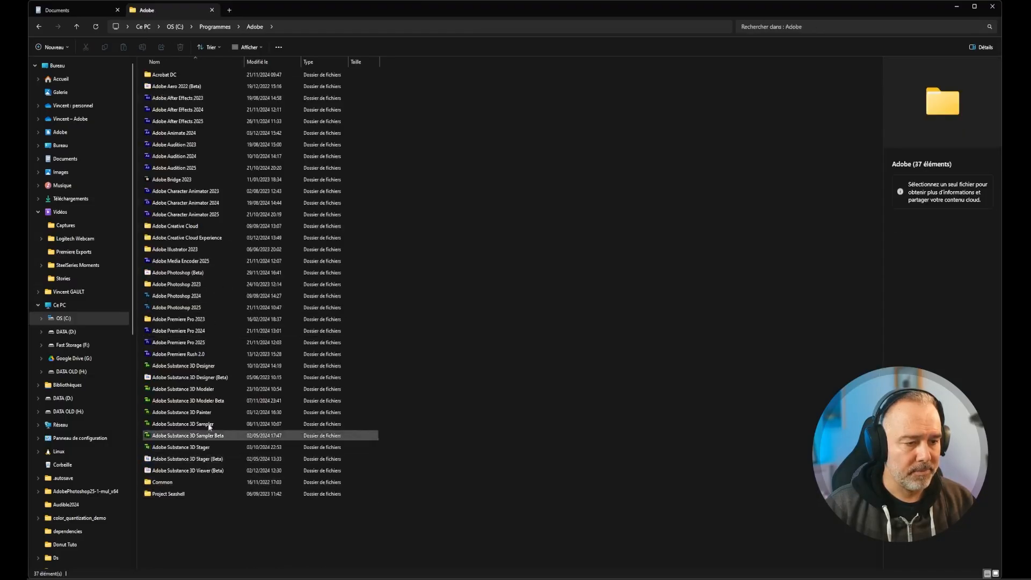
{"action": "double_click", "coordinate": [207, 367]}
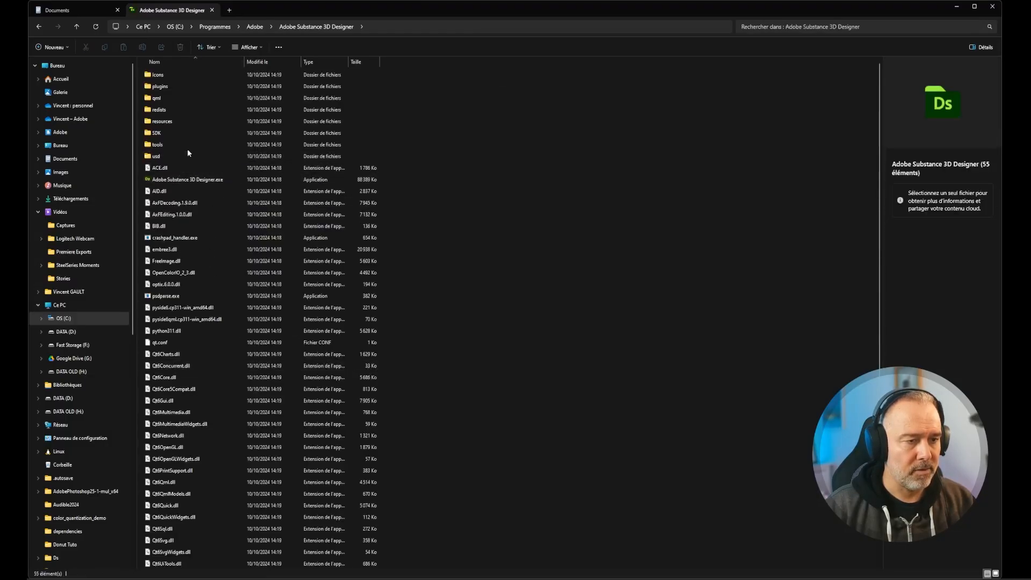
{"action": "double_click", "coordinate": [161, 122]}
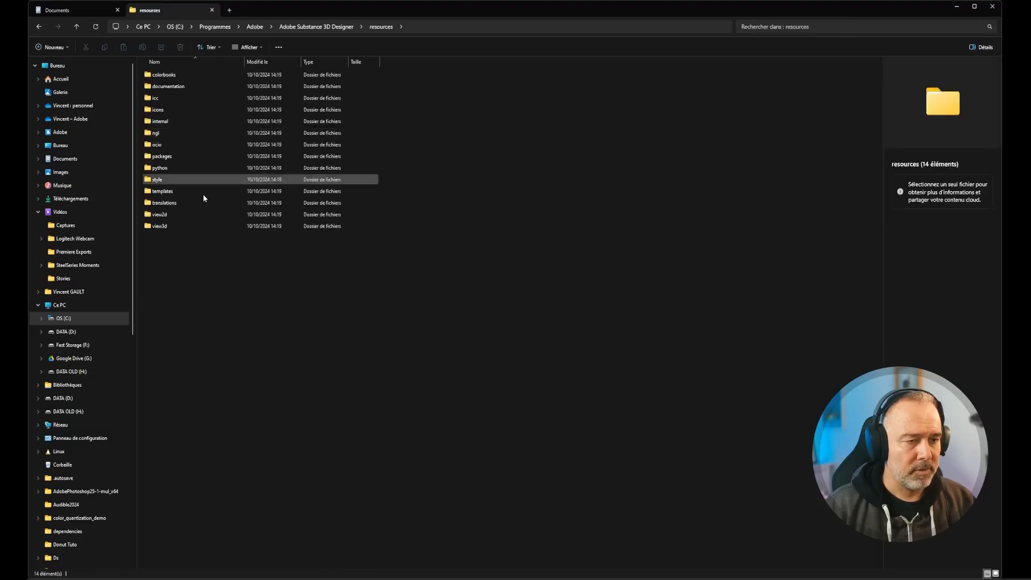
{"action": "double_click", "coordinate": [166, 226]}
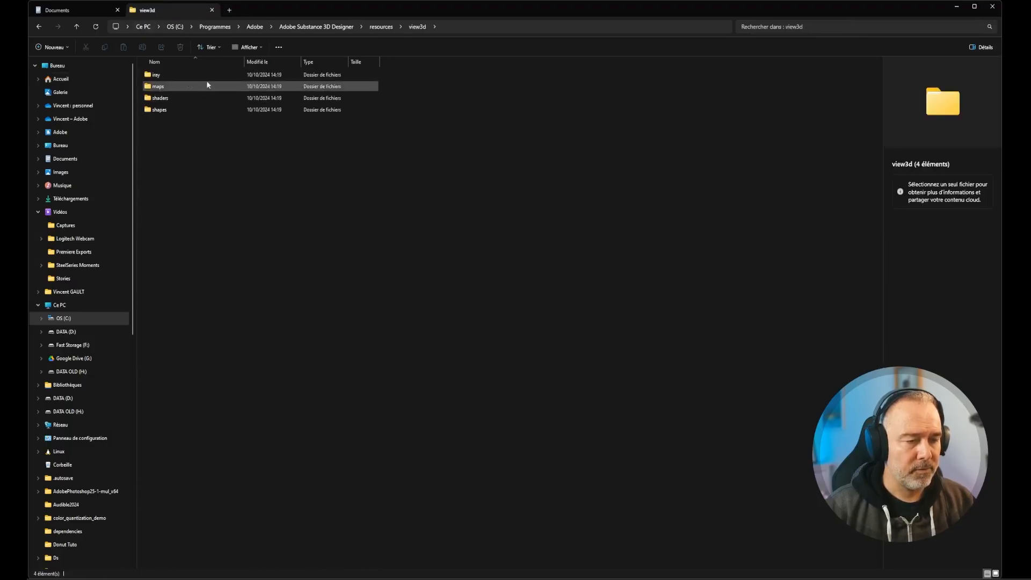
{"action": "double_click", "coordinate": [148, 107]}
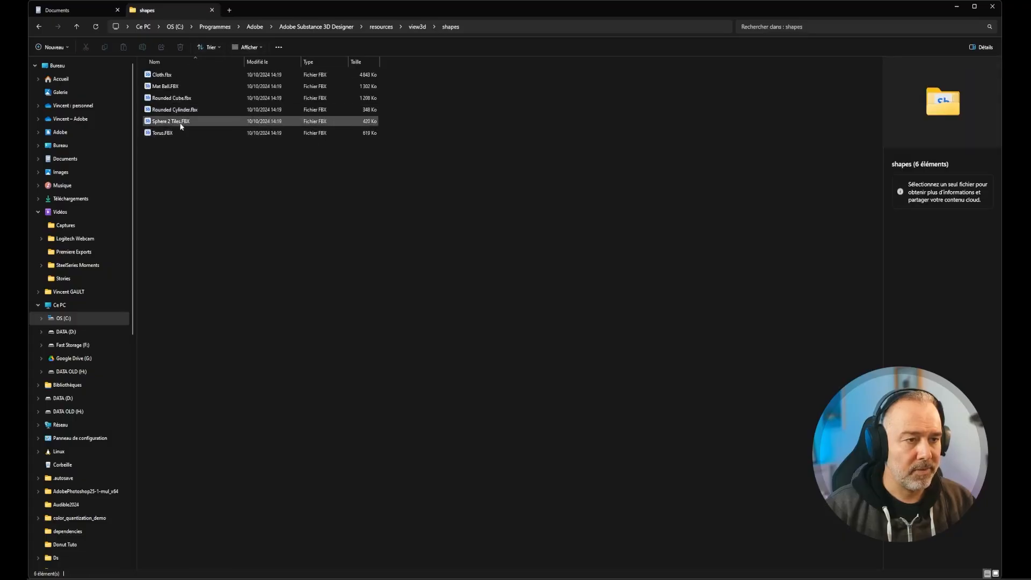
{"action": "left_click", "coordinate": [180, 122]}
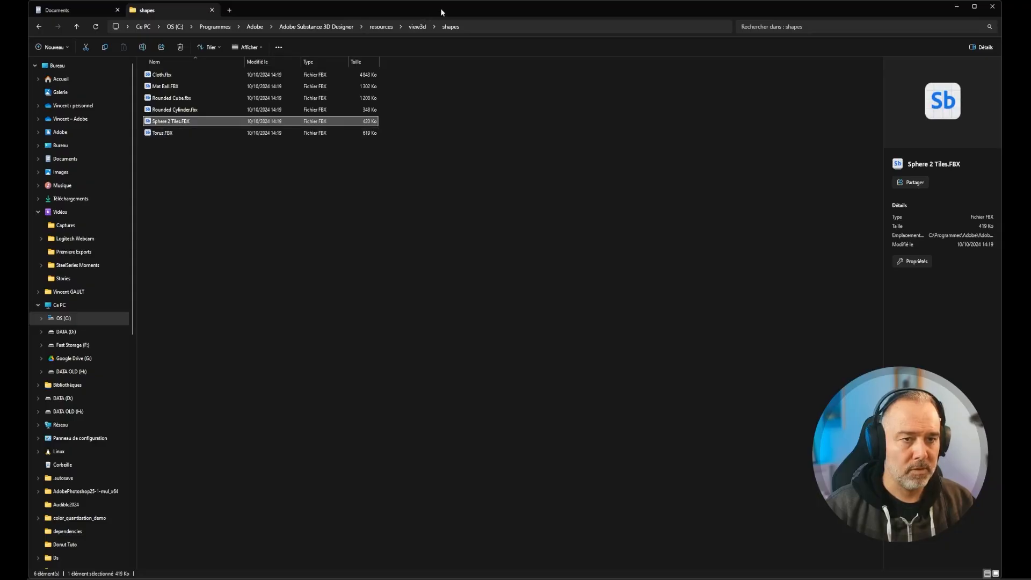
- Move the file browser window aside and close Substance 3D Viewer to uncover the Photoshop document
{"action": "left_click_drag", "start_coordinate": [441, 10], "coordinate": [3, 92]}
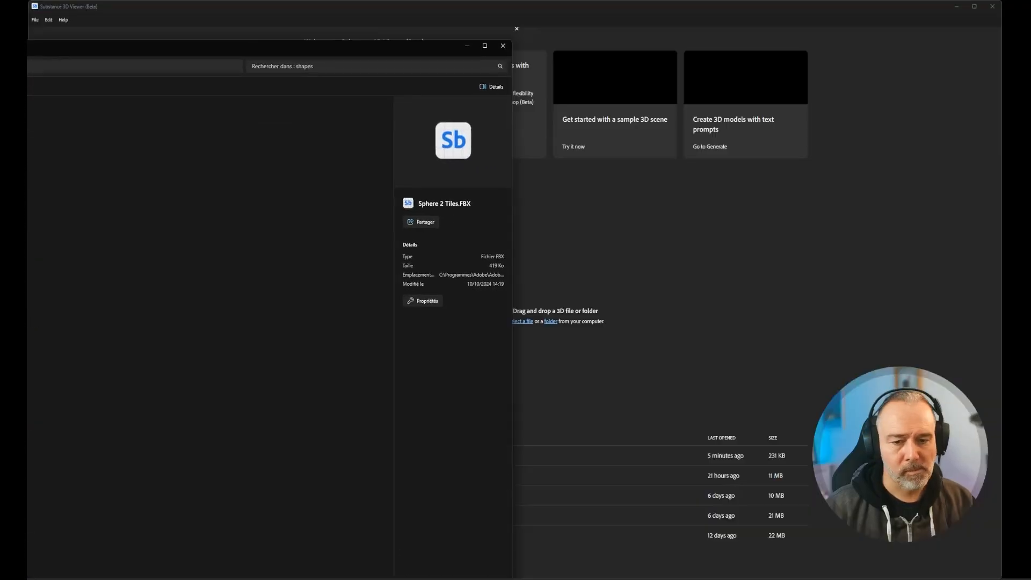
{"action": "left_click_drag", "start_coordinate": [2, 91], "coordinate": [0, 94]}
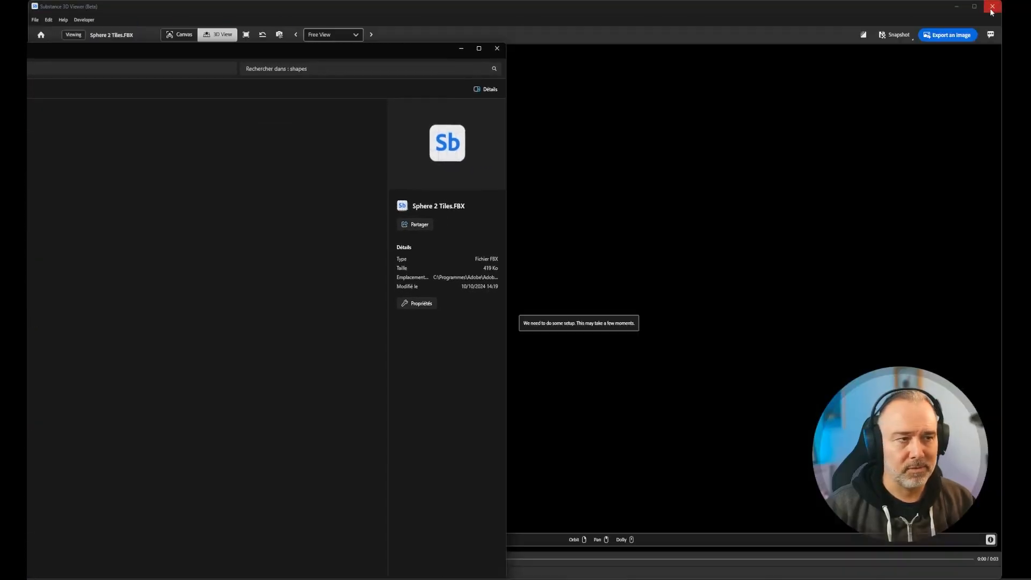
{"action": "left_click", "coordinate": [991, 9]}
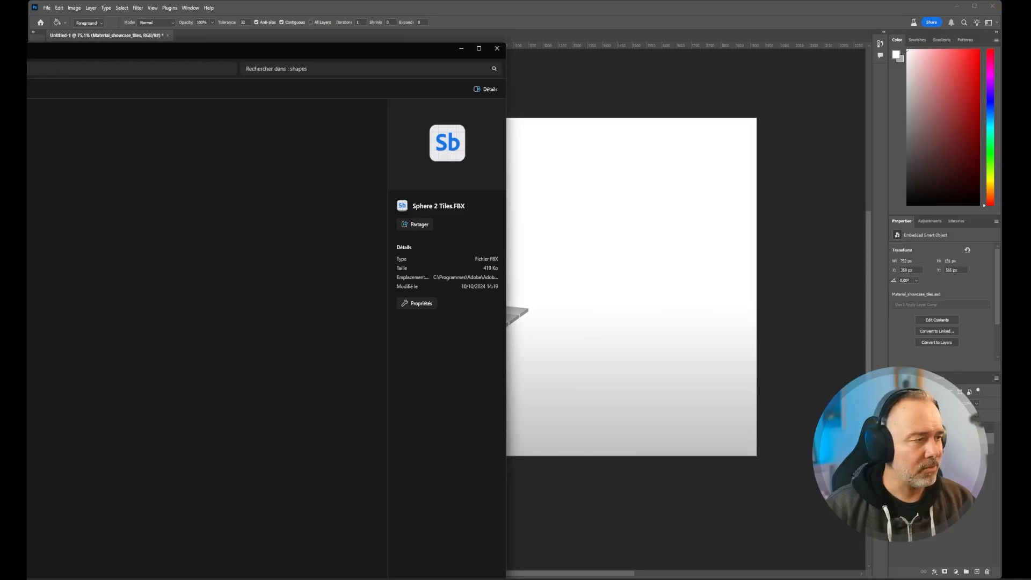
- Place Sphere 2 Tiles.FBX on the artboard as a smart object, scaled to about 55% and positioned to the upper right of the tile grid
{"action": "left_click_drag", "start_coordinate": [51, 222], "coordinate": [616, 277]}
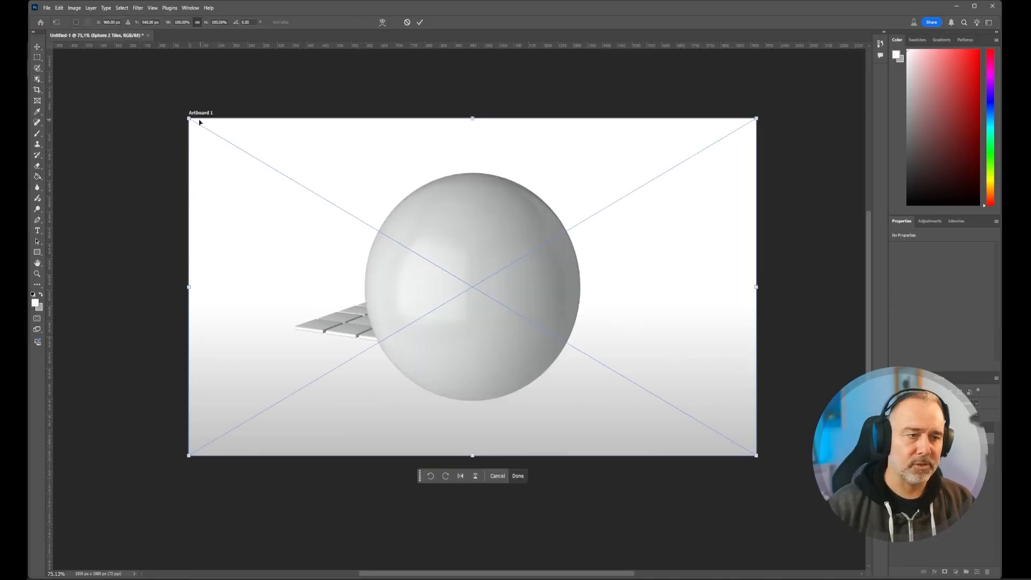
{"action": "left_click_drag", "start_coordinate": [187, 117], "coordinate": [444, 269]}
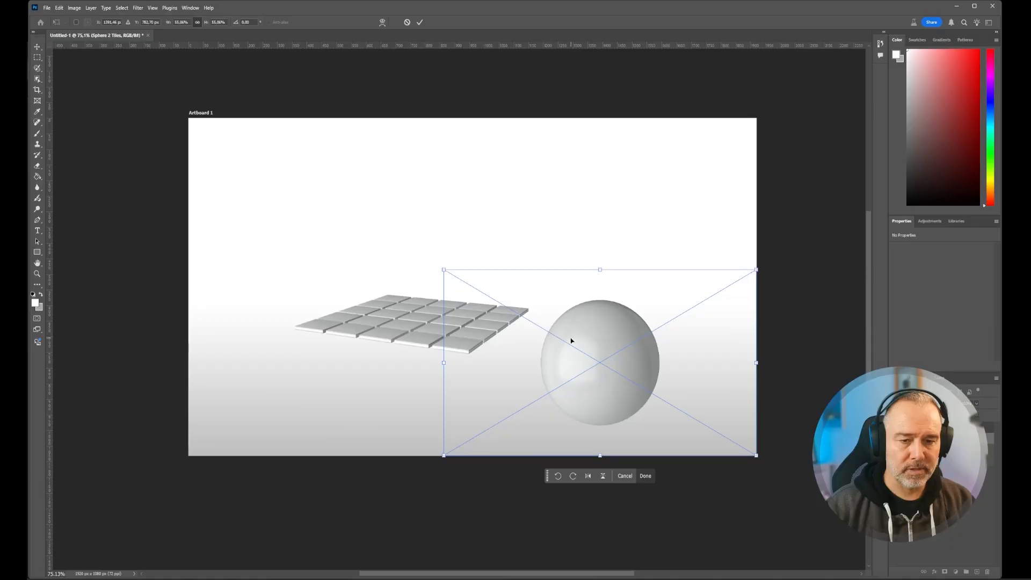
{"action": "left_click_drag", "start_coordinate": [570, 341], "coordinate": [573, 251]}
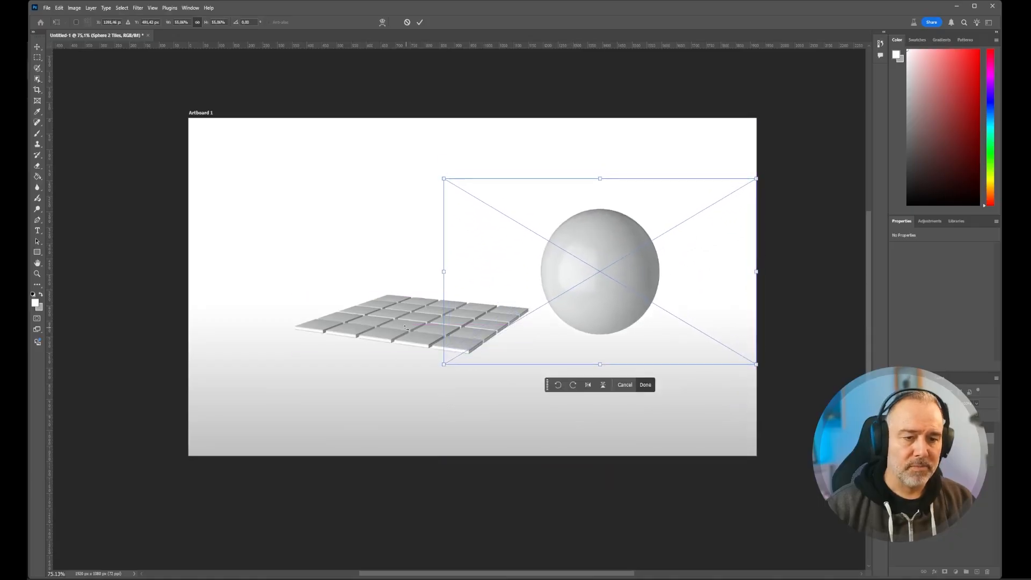
{"action": "key", "text": "Return"}
{"action": "key", "text": "g"}
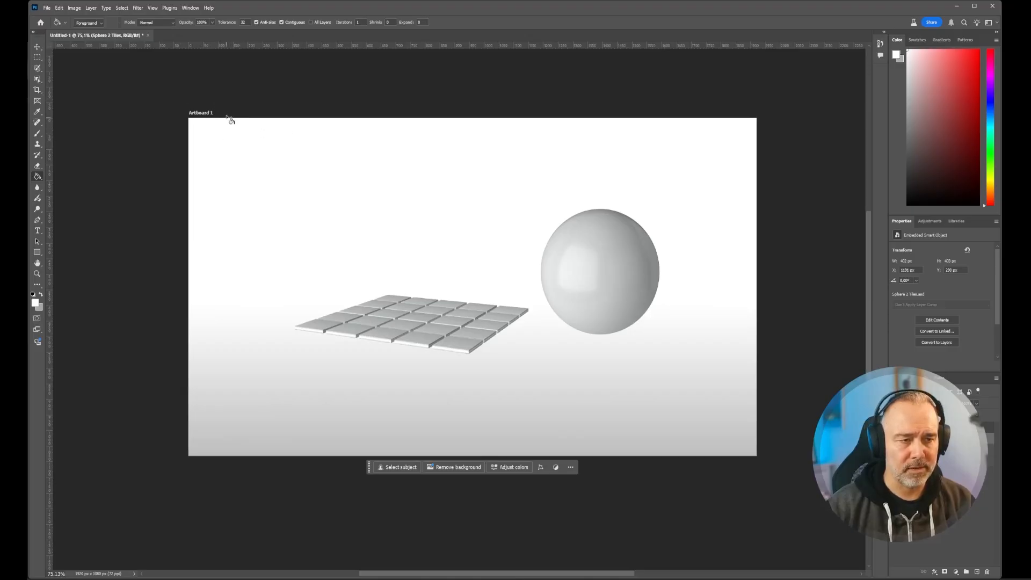
- Add a vertical guide 40 px inside the artboard's left edge and a horizontal guide about 40 px below its top edge
{"action": "left_click_drag", "start_coordinate": [204, 129], "coordinate": [246, 140], "text": "ctrl"}
{"action": "left_click_drag", "start_coordinate": [184, 105], "coordinate": [242, 166]}
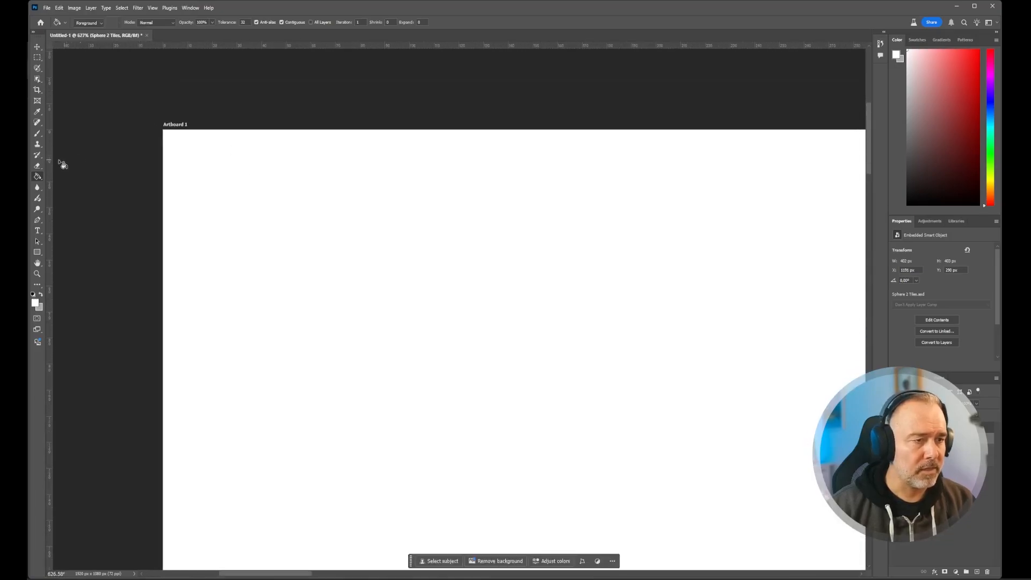
{"action": "left_click_drag", "start_coordinate": [48, 144], "coordinate": [262, 156]}
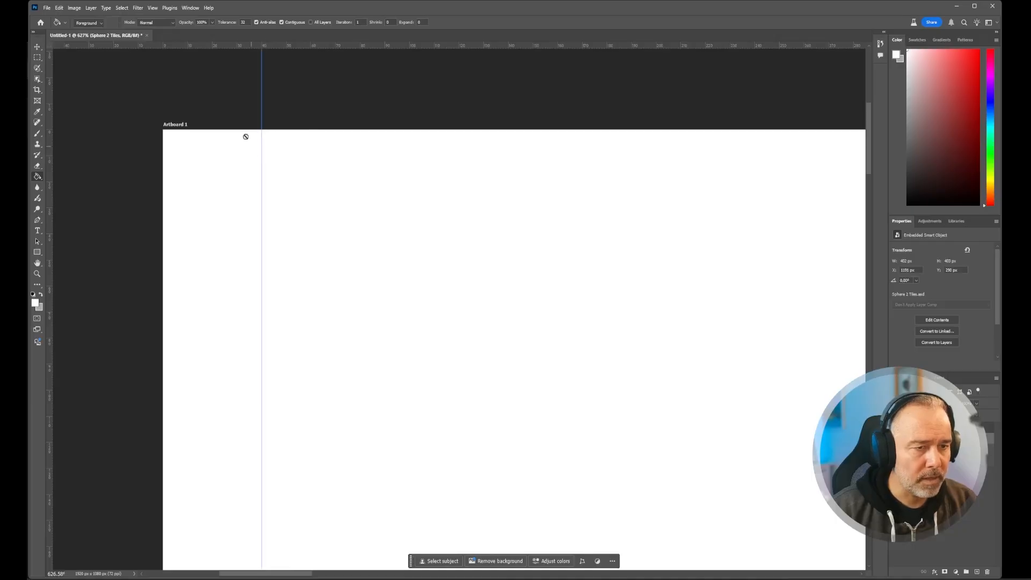
{"action": "left_click_drag", "start_coordinate": [220, 48], "coordinate": [215, 234]}
{"action": "scroll", "coordinate": [232, 218], "scroll_direction": "down", "scroll_amount": 3}
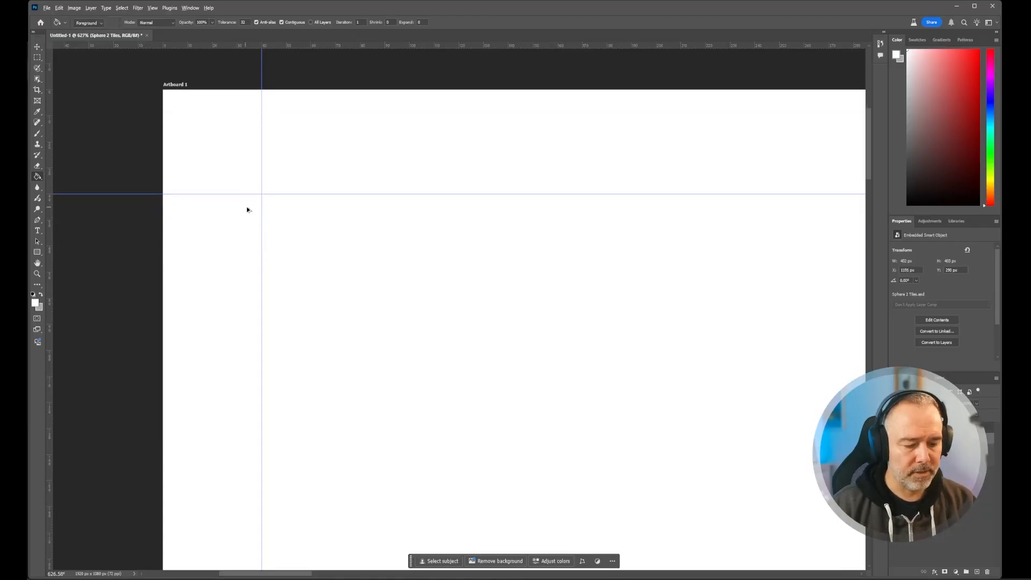
- Add a horizontal guide about 40 px above the artboard's bottom edge
{"action": "scroll", "coordinate": [264, 210], "scroll_direction": "down", "scroll_amount": 3, "text": "alt"}
{"action": "left_click_drag", "start_coordinate": [218, 471], "coordinate": [267, 117]}
{"action": "left_click_drag", "start_coordinate": [279, 183], "coordinate": [274, 124]}
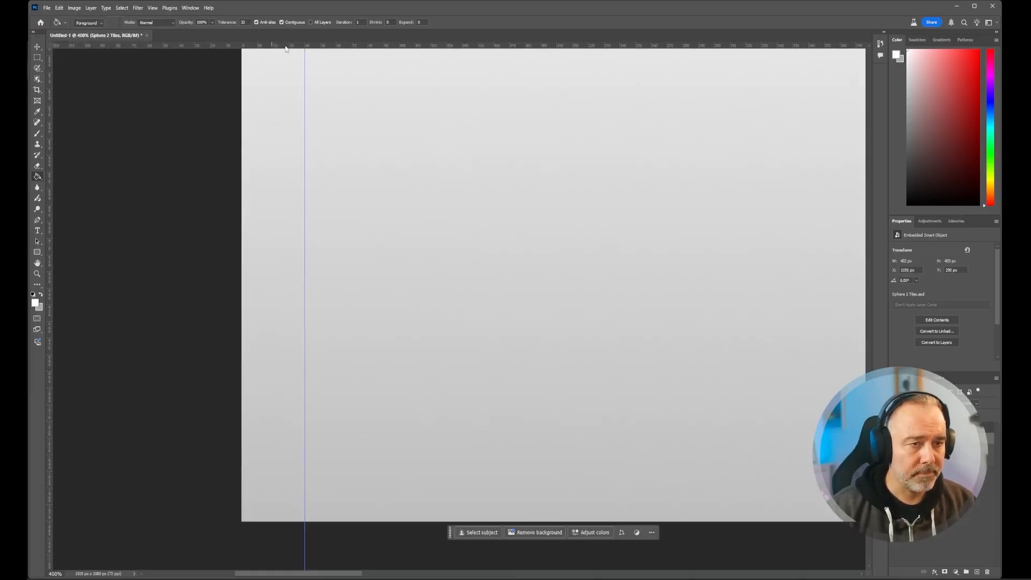
{"action": "left_click_drag", "start_coordinate": [285, 48], "coordinate": [285, 455]}
{"action": "scroll", "coordinate": [380, 315], "scroll_direction": "down", "scroll_amount": 5, "text": "alt"}
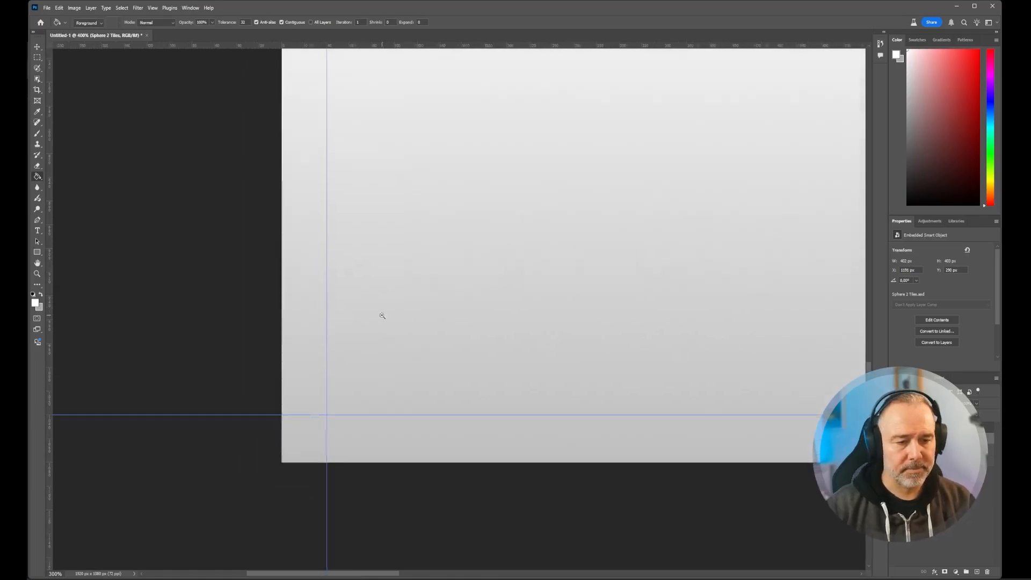
- Add a vertical guide through the tile grid, about 700 px from the artboard's left edge
{"action": "scroll", "coordinate": [380, 319], "scroll_direction": "down", "scroll_amount": 1, "text": "alt"}
{"action": "left_click_drag", "start_coordinate": [405, 237], "coordinate": [319, 277]}
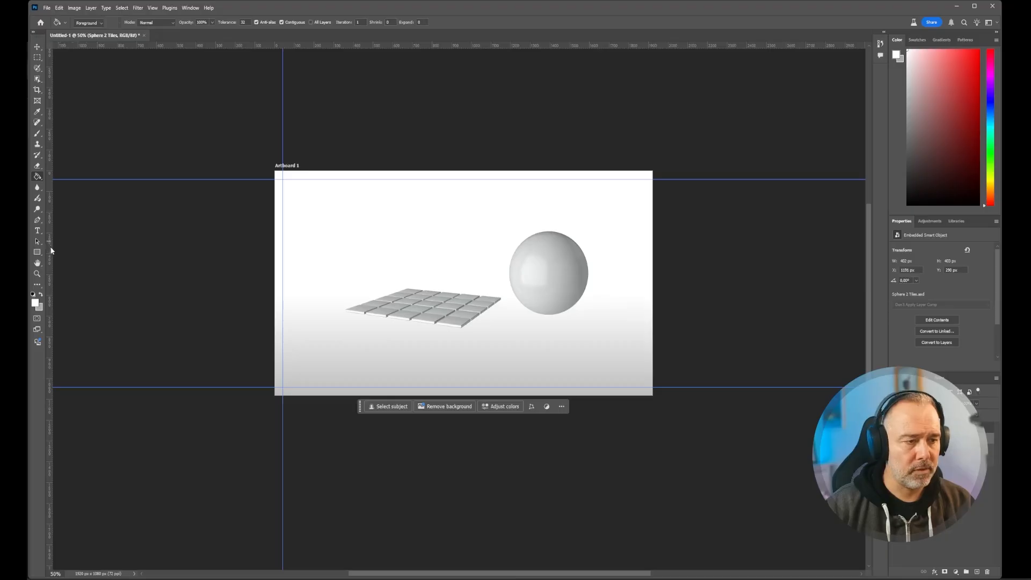
{"action": "left_click_drag", "start_coordinate": [50, 247], "coordinate": [412, 273]}
{"action": "scroll", "coordinate": [414, 172], "scroll_direction": "up", "scroll_amount": 4, "text": "alt"}
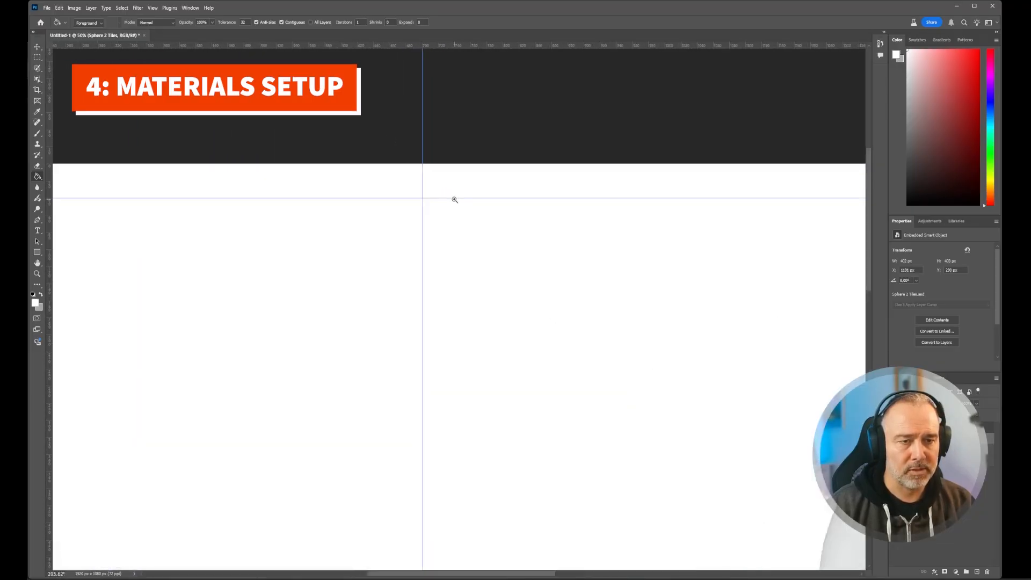
{"action": "left_click_drag", "start_coordinate": [421, 119], "coordinate": [421, 120]}
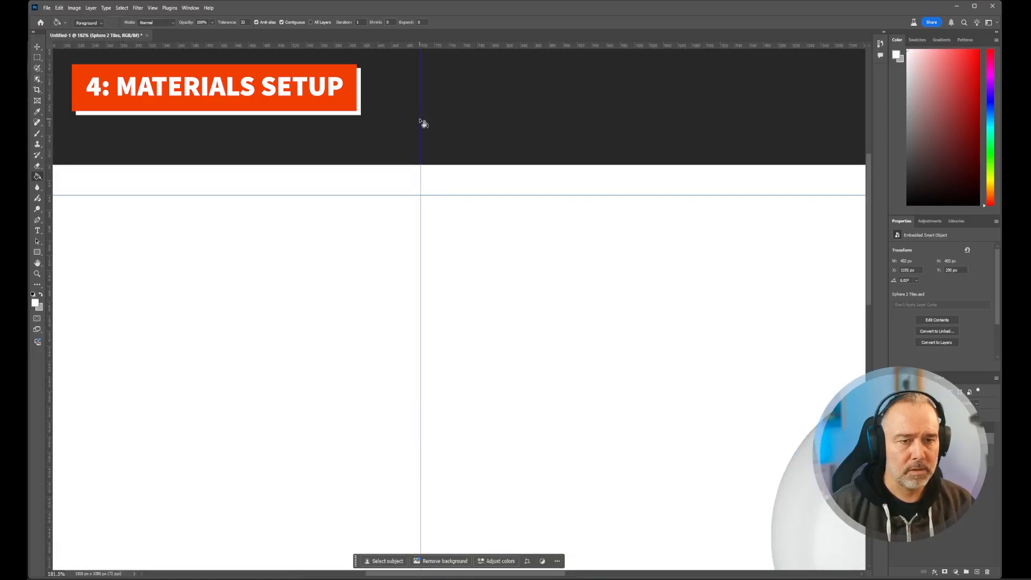
{"action": "left_click", "coordinate": [381, 207], "text": "alt"}
{"action": "left_click", "coordinate": [380, 202], "text": "alt"}
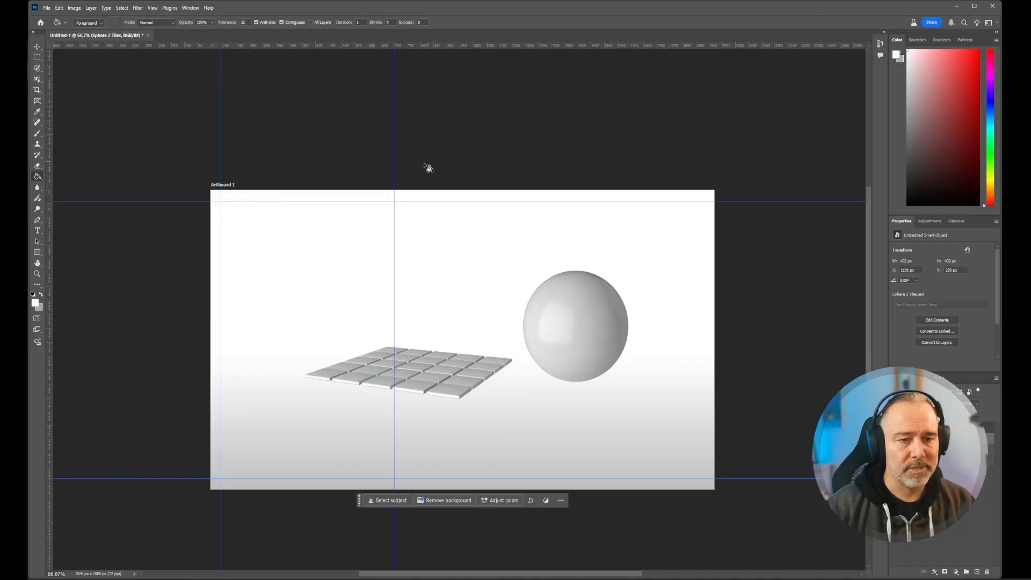
- Shift the vertical guide crossing the tile grid 40 px to the right, to the 740 px mark
{"action": "mouse_move", "coordinate": [390, 194]}
{"action": "left_mouse_down"}
{"action": "mouse_move", "coordinate": [413, 209]}
{"action": "mouse_move", "coordinate": [440, 206]}
{"action": "left_mouse_up"}
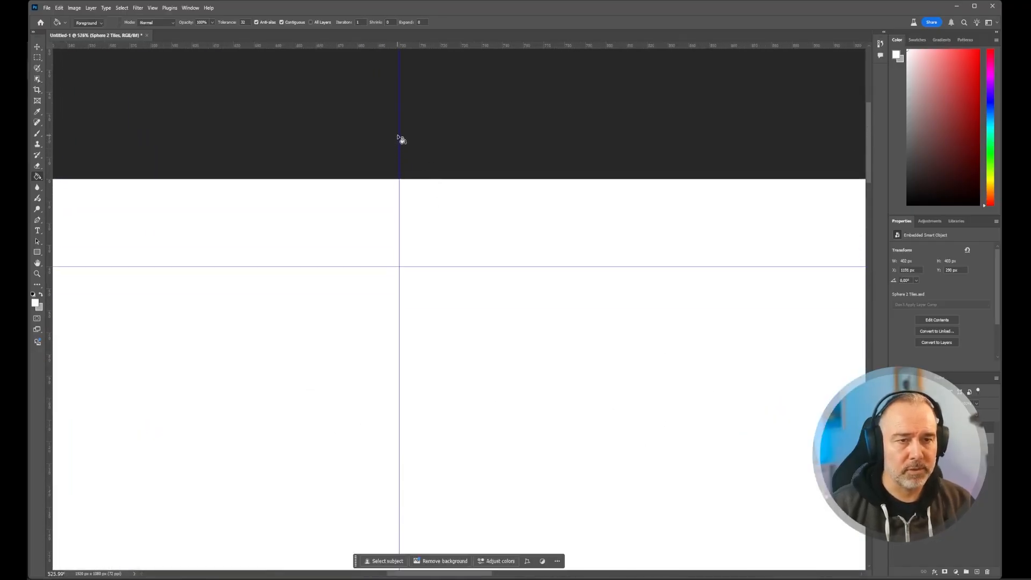
{"action": "left_click_drag", "start_coordinate": [400, 137], "coordinate": [482, 141]}
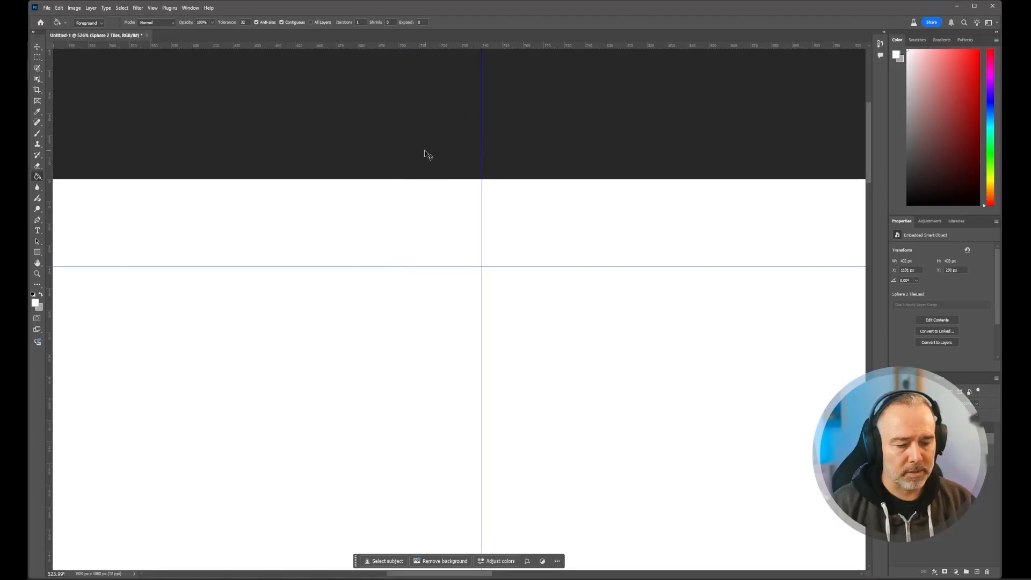
{"action": "left_click_drag", "start_coordinate": [398, 165], "coordinate": [397, 165]}
{"action": "key", "text": "ctrl+0"}
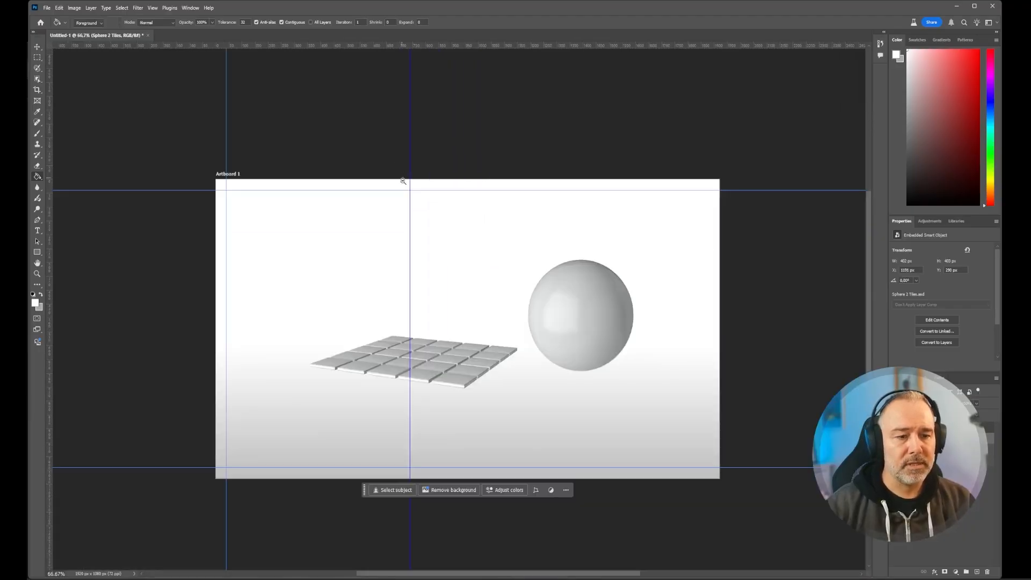
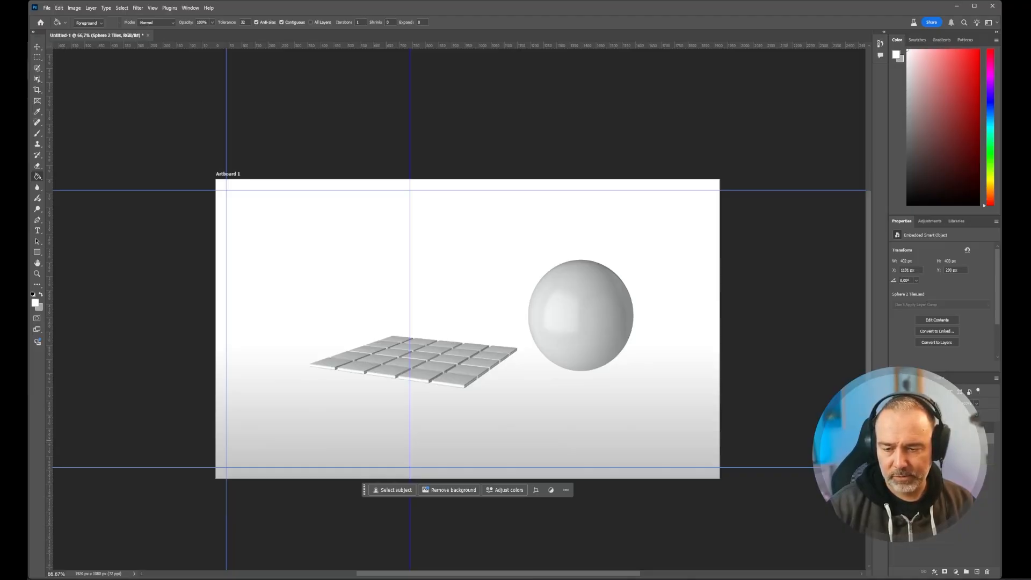
- Open the Material_showcase_tiles smart object for editing in Substance 3D Viewer and orbit the tile grid to a steeper view from above
{"action": "left_click", "coordinate": [934, 449]}
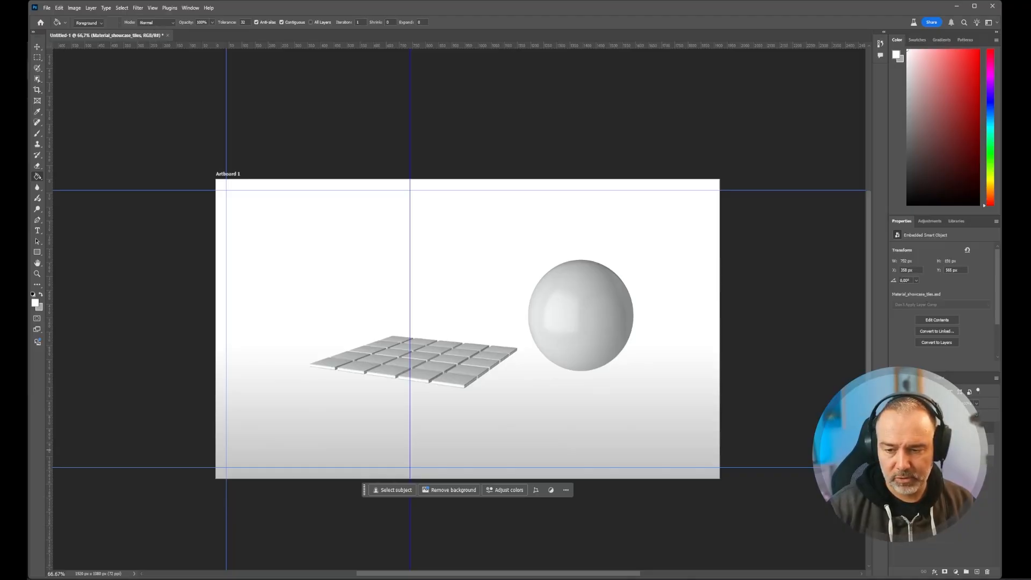
{"action": "double_click", "coordinate": [919, 450]}
{"action": "mouse_move", "coordinate": [568, 578]}
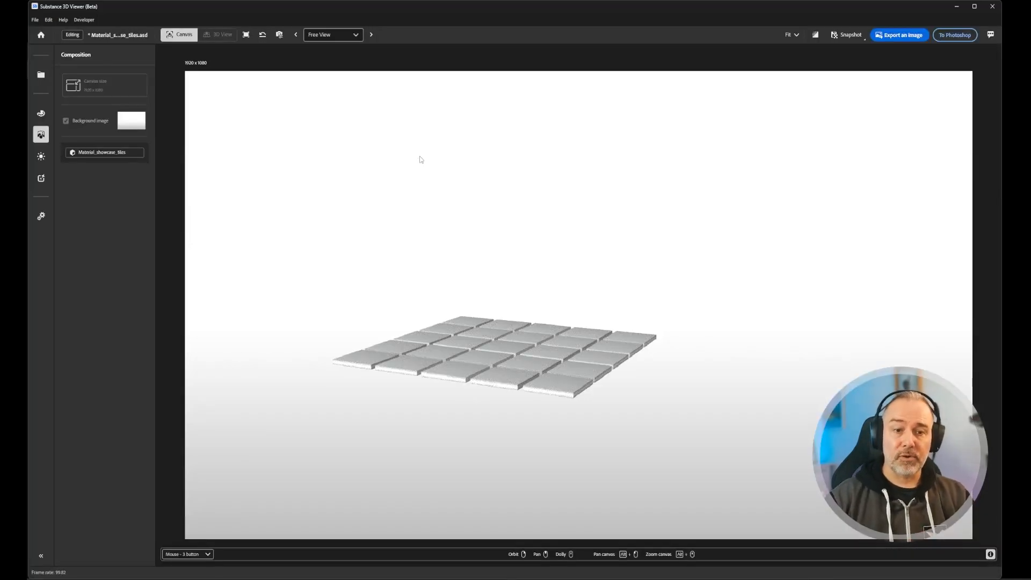
{"action": "left_click_drag", "start_coordinate": [502, 355], "coordinate": [533, 377]}
{"action": "mouse_move", "coordinate": [533, 378]}
{"action": "right_mouse_down"}
{"action": "mouse_move", "coordinate": [499, 379]}
{"action": "mouse_move", "coordinate": [532, 383]}
{"action": "right_mouse_up"}
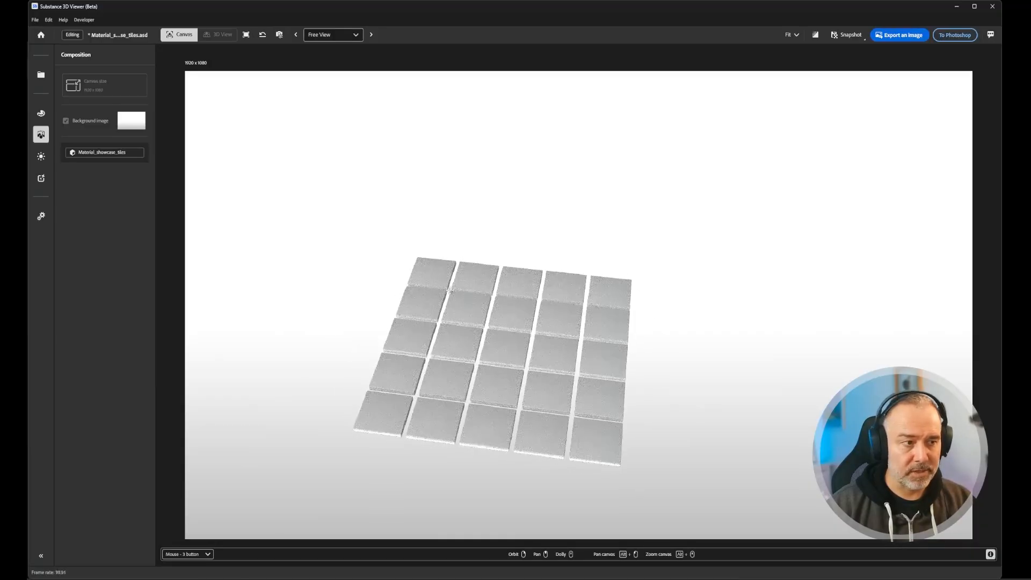
- Select the tile grid model and orbit it so its rows slant across the frame from a higher viewpoint
{"action": "mouse_move", "coordinate": [44, 134]}
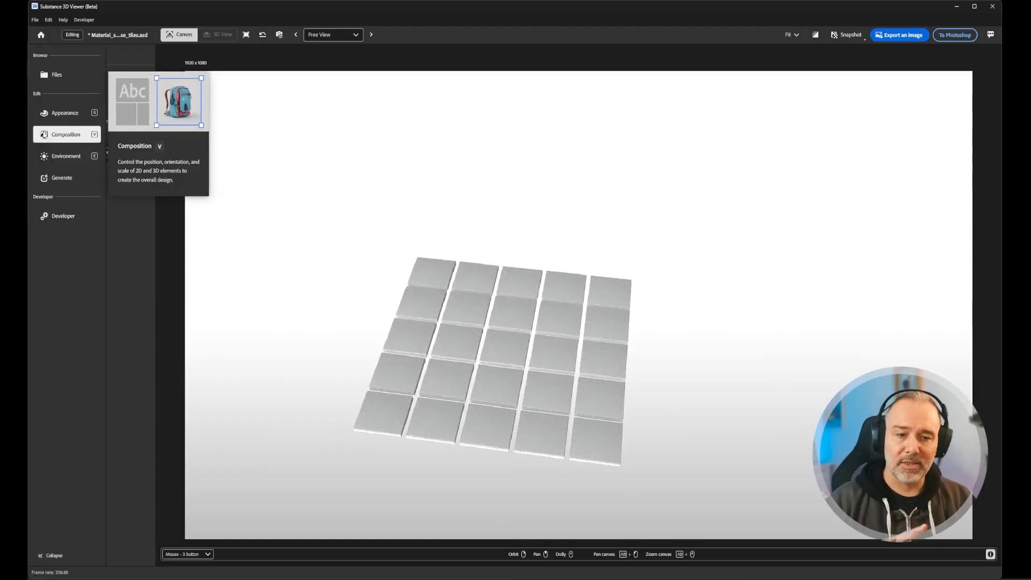
{"action": "left_click", "coordinate": [473, 337]}
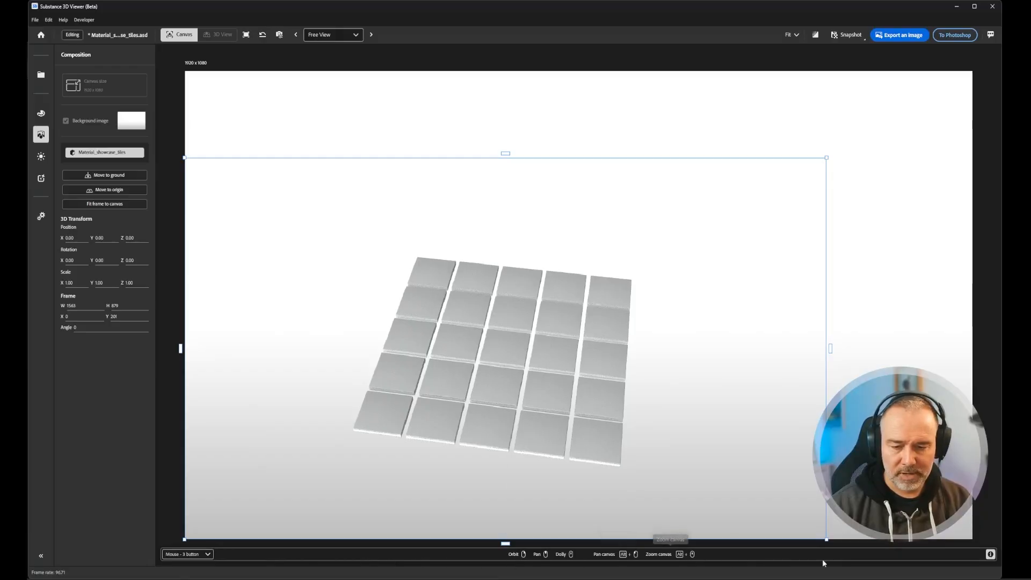
{"action": "mouse_move", "coordinate": [994, 553]}
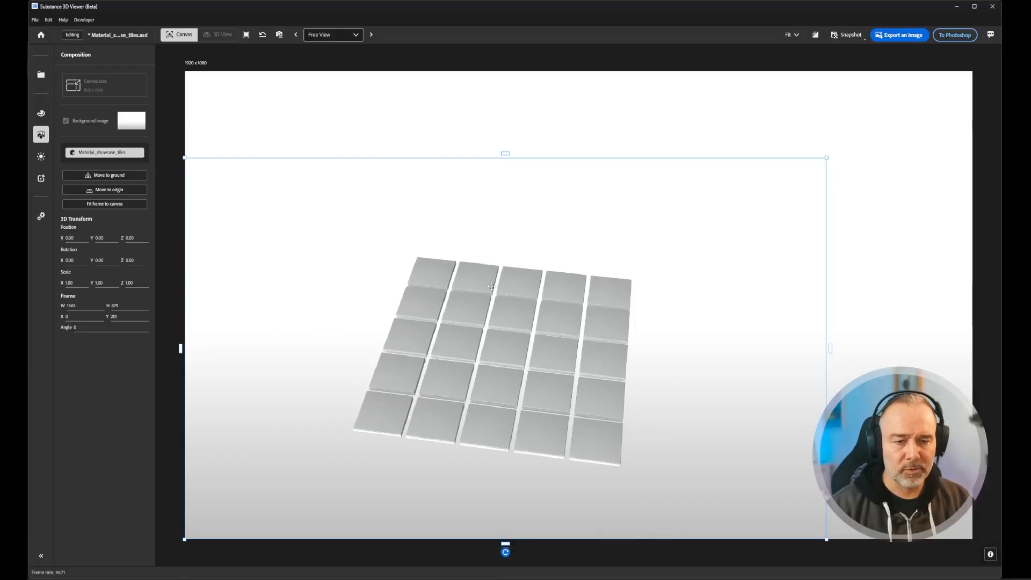
{"action": "left_click_drag", "start_coordinate": [490, 285], "coordinate": [522, 321]}
{"action": "scroll", "coordinate": [522, 321], "scroll_direction": "up", "scroll_amount": 4}
{"action": "scroll", "coordinate": [523, 321], "scroll_direction": "down", "scroll_amount": 5}
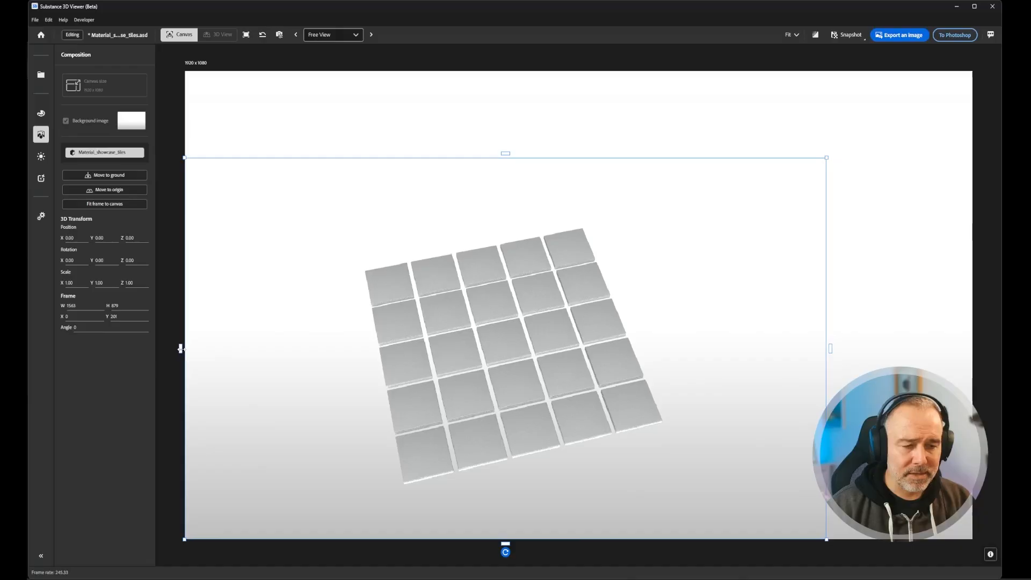
- Set the tile model's frame to width 700, height 1000, X 40 and Y 40, and turn the grid diagonally inside it
{"action": "left_click_drag", "start_coordinate": [181, 349], "coordinate": [203, 339]}
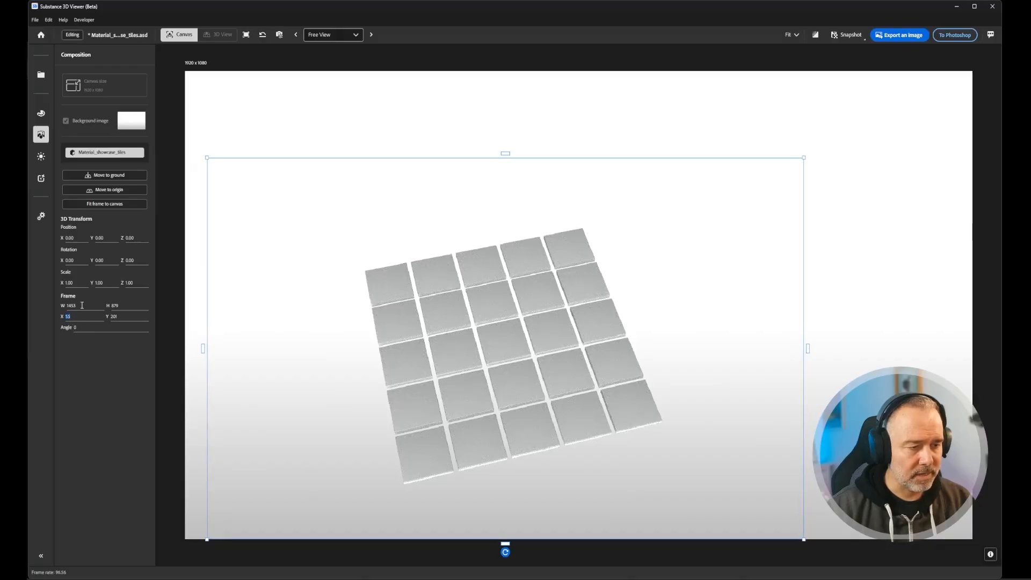
{"action": "left_click", "coordinate": [82, 305]}
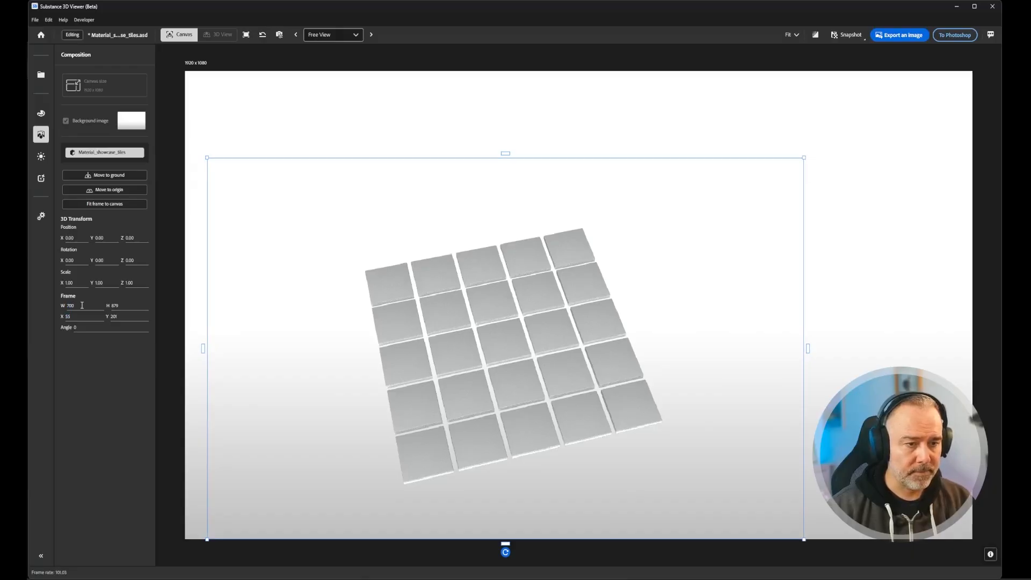
{"action": "key", "text": "Return"}
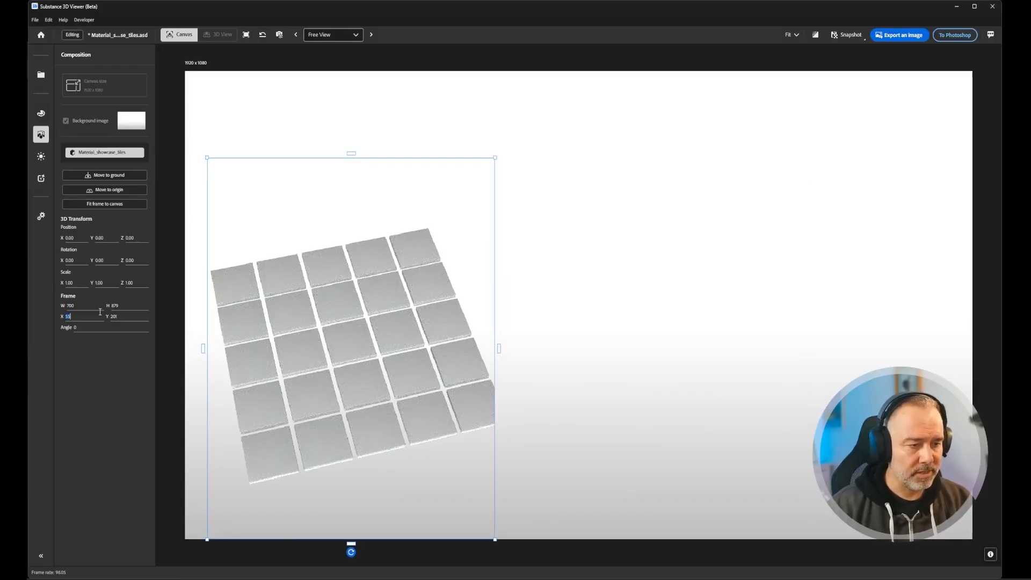
{"action": "left_click", "coordinate": [100, 312]}
{"action": "type", "text": "40"}
{"action": "key", "text": "Return"}
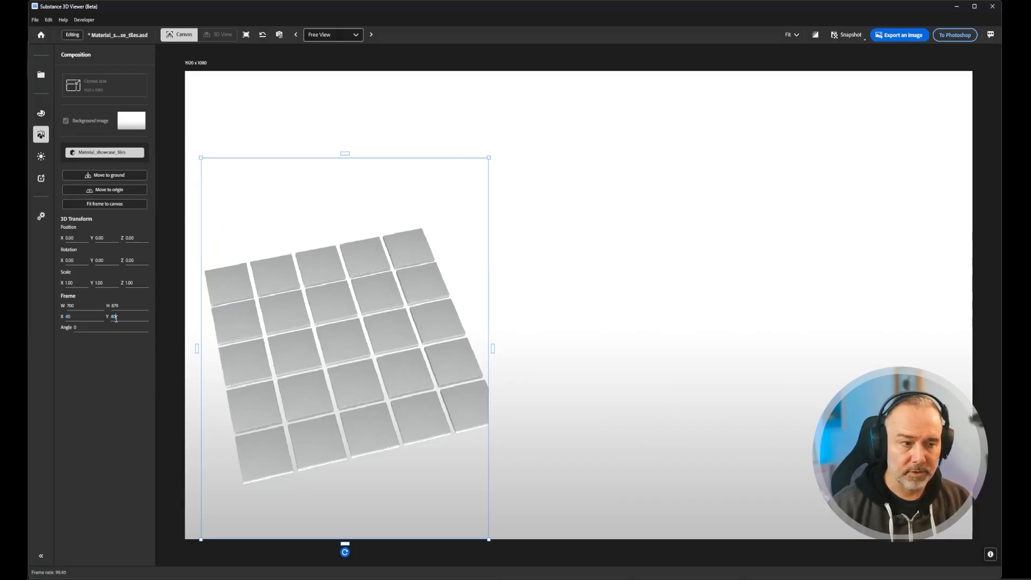
{"action": "key", "text": "Return"}
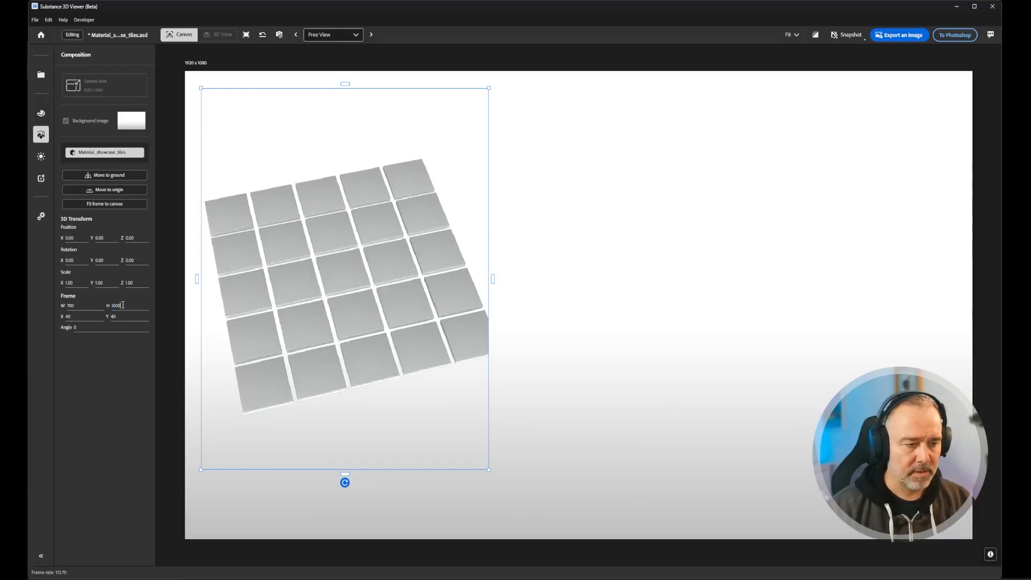
{"action": "key", "text": "Return"}
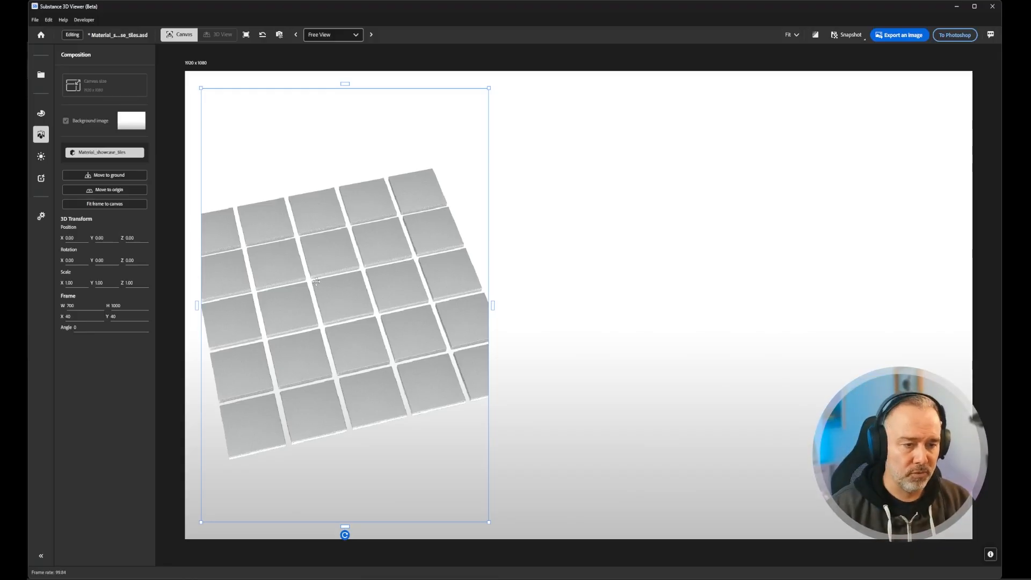
{"action": "mouse_move", "coordinate": [295, 297]}
{"action": "left_mouse_down", "text": "alt"}
{"action": "mouse_move", "coordinate": [325, 303]}
{"action": "mouse_move", "coordinate": [305, 299]}
{"action": "mouse_move", "coordinate": [314, 299]}
{"action": "left_mouse_up", "text": "alt"}
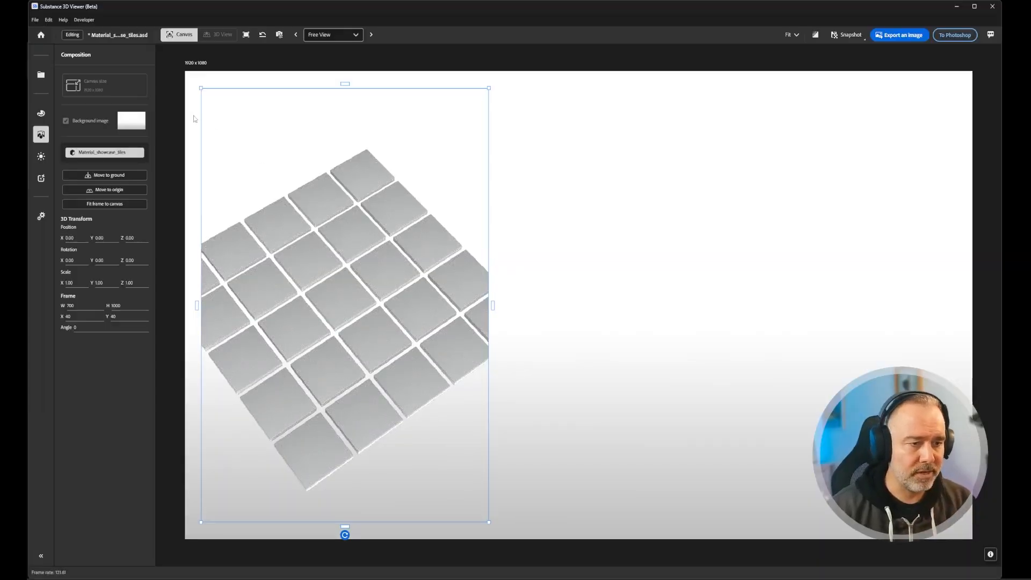
- Widen the perspective view's field of view to about 45°
{"action": "left_click", "coordinate": [280, 35]}
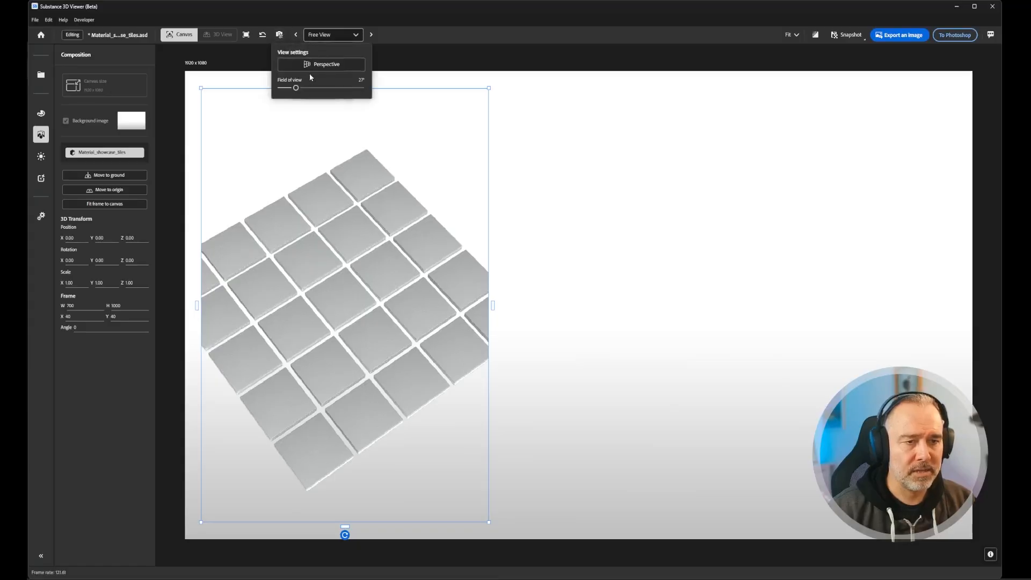
{"action": "left_click", "coordinate": [279, 36]}
{"action": "left_click", "coordinate": [280, 36]}
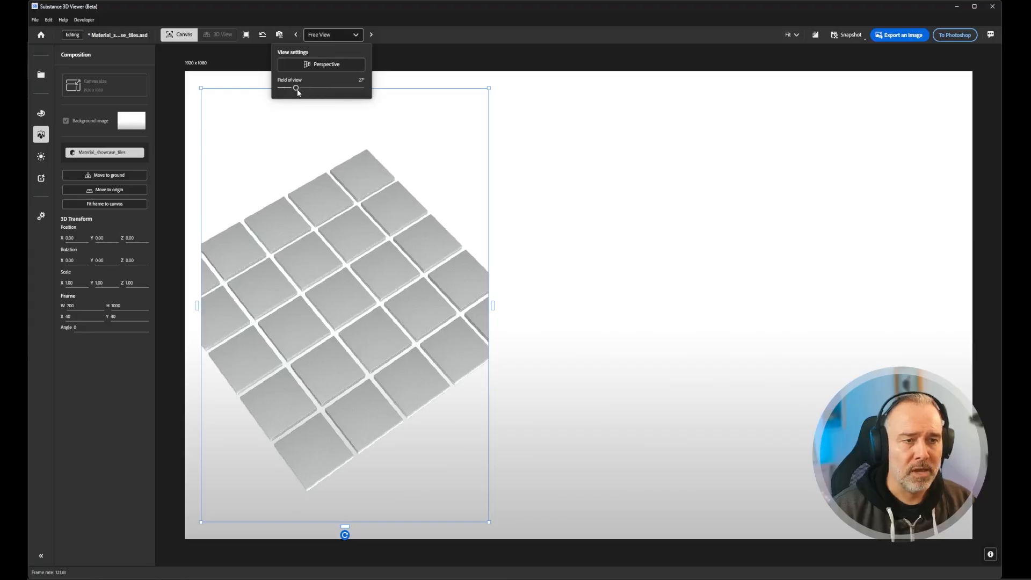
{"action": "left_click_drag", "start_coordinate": [297, 88], "coordinate": [310, 91]}
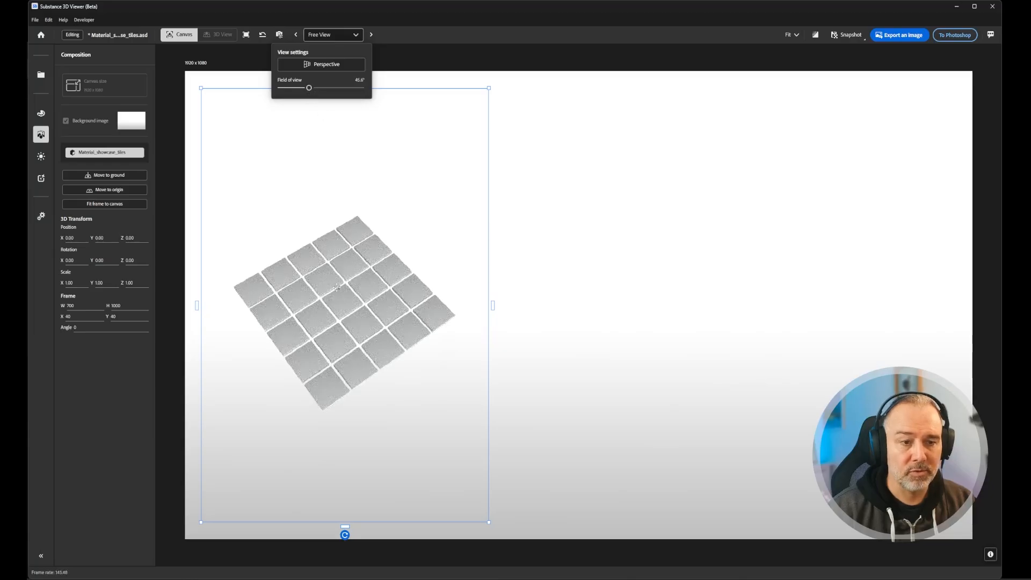
- Move in close on the tiles and orbit the view so one diagonal tile sits in the middle of the frame
{"action": "left_click_drag", "start_coordinate": [337, 287], "coordinate": [350, 295]}
{"action": "scroll", "coordinate": [348, 284], "scroll_direction": "up", "scroll_amount": 8}
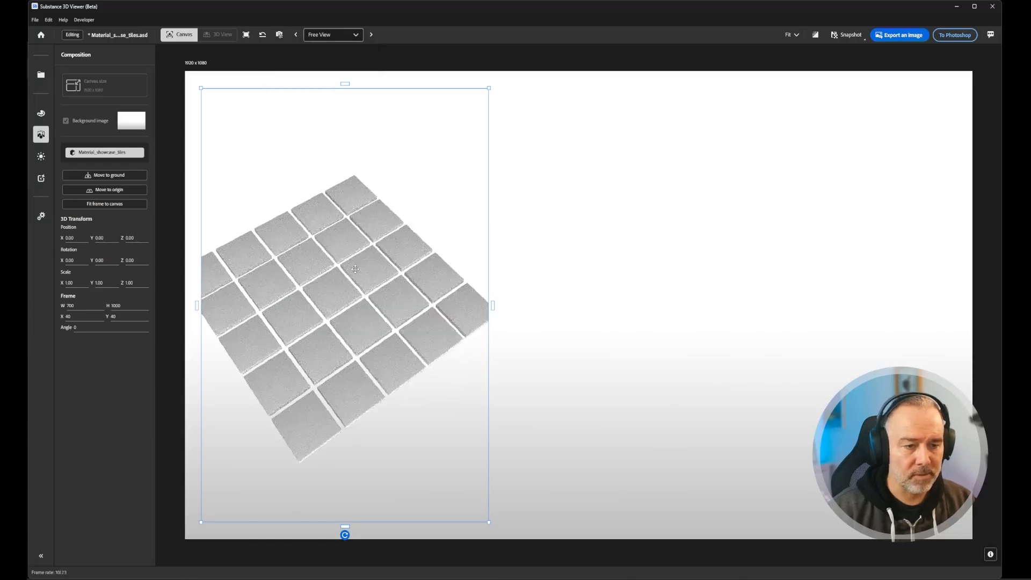
{"action": "middle_click_drag", "start_coordinate": [329, 302], "coordinate": [344, 323]}
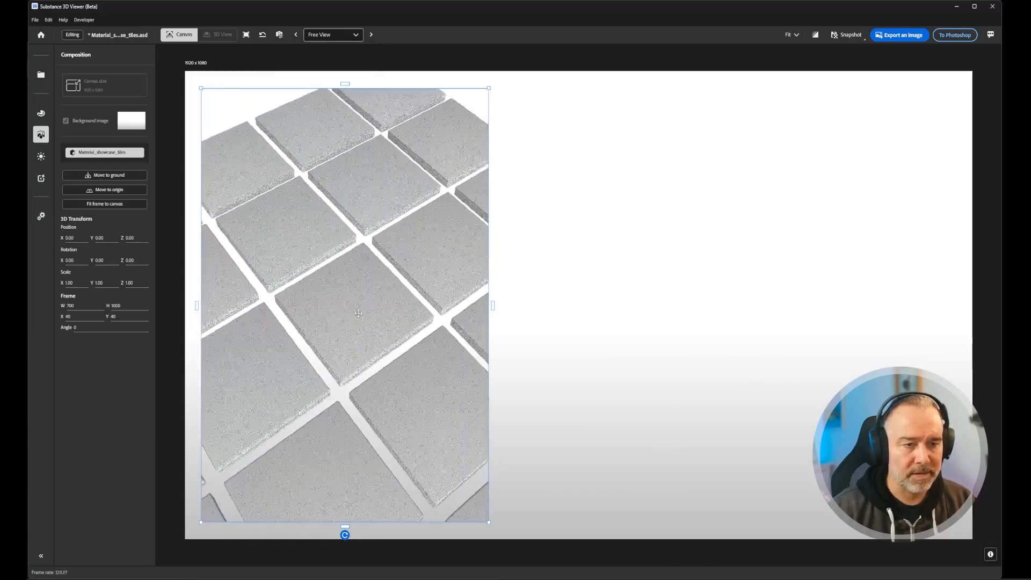
{"action": "scroll", "coordinate": [343, 323], "scroll_direction": "up", "scroll_amount": 1}
{"action": "scroll", "coordinate": [357, 313], "scroll_direction": "up", "scroll_amount": 5}
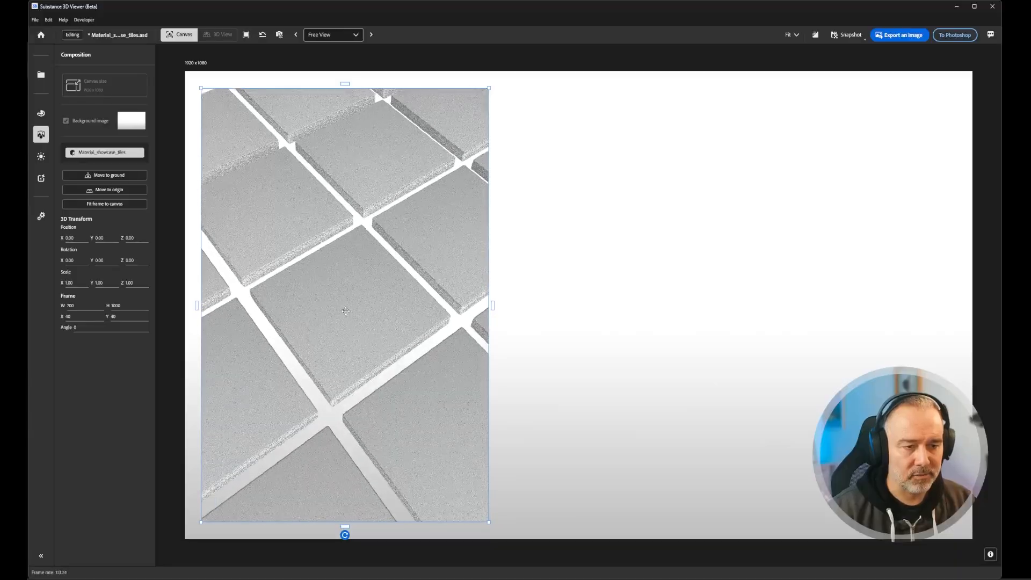
{"action": "right_click_drag", "start_coordinate": [359, 309], "coordinate": [368, 277]}
{"action": "middle_click_drag", "start_coordinate": [368, 277], "coordinate": [356, 261]}
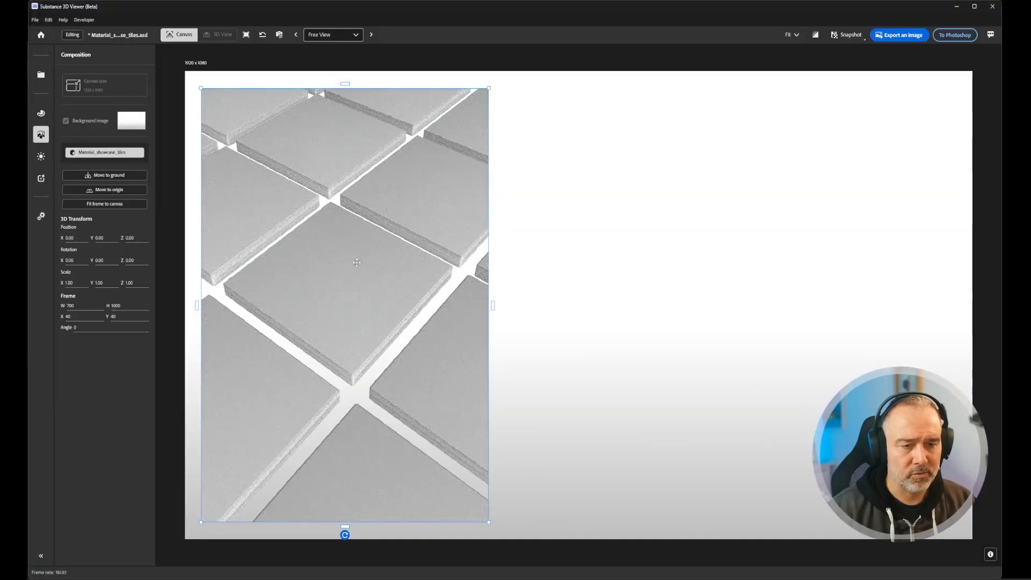
- Narrow the perspective field of view to about 24° and pull the camera back so several tiles fit the frame
{"action": "left_click", "coordinate": [279, 34]}
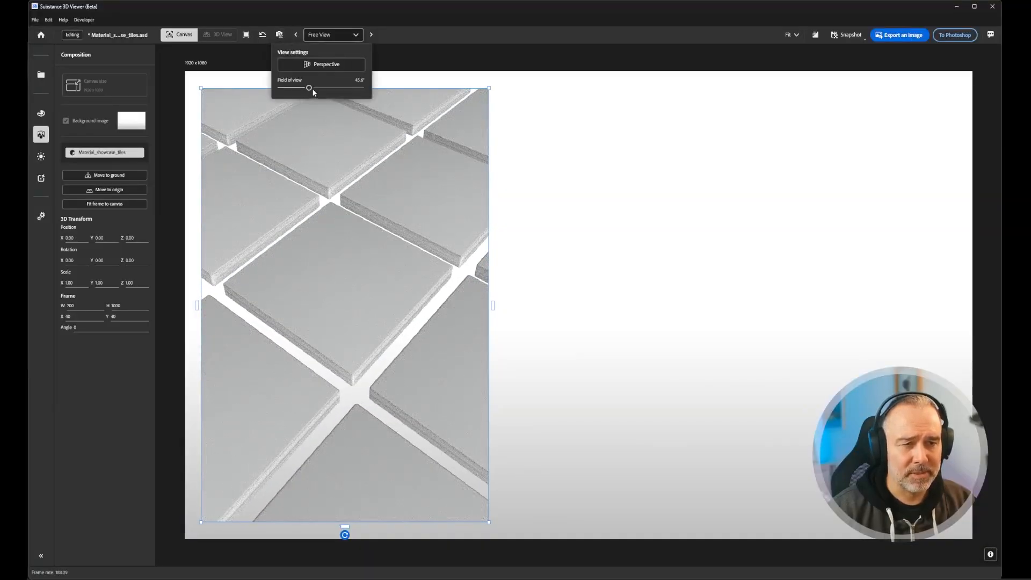
{"action": "left_click_drag", "start_coordinate": [309, 88], "coordinate": [294, 88]}
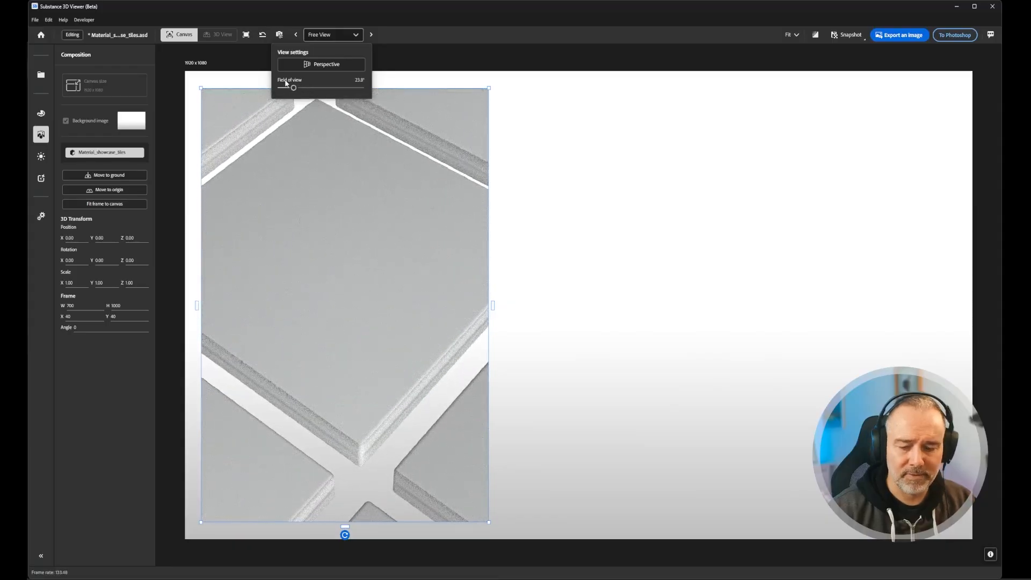
{"action": "left_click", "coordinate": [359, 295]}
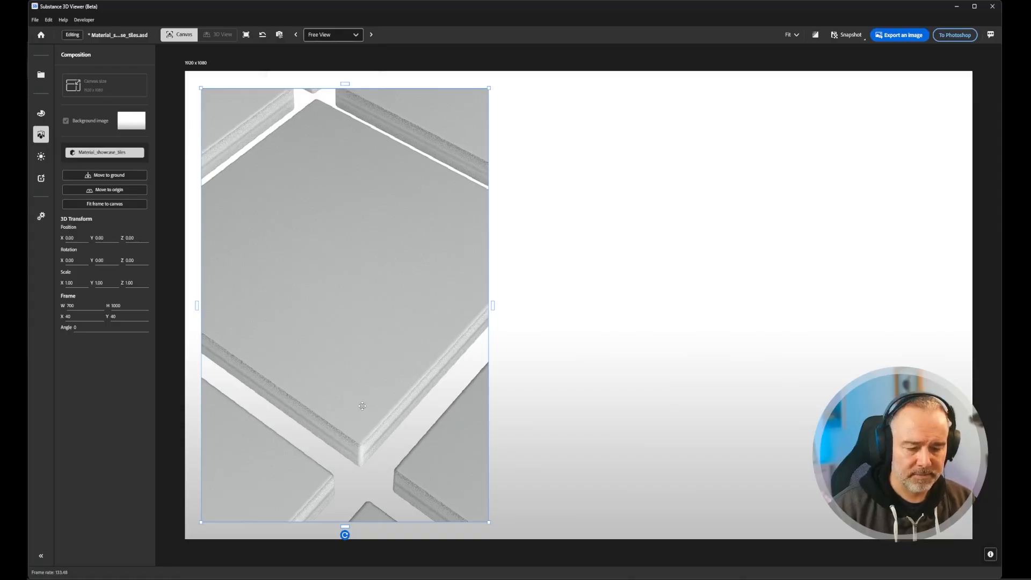
{"action": "scroll", "coordinate": [361, 406], "scroll_direction": "down", "scroll_amount": 8}
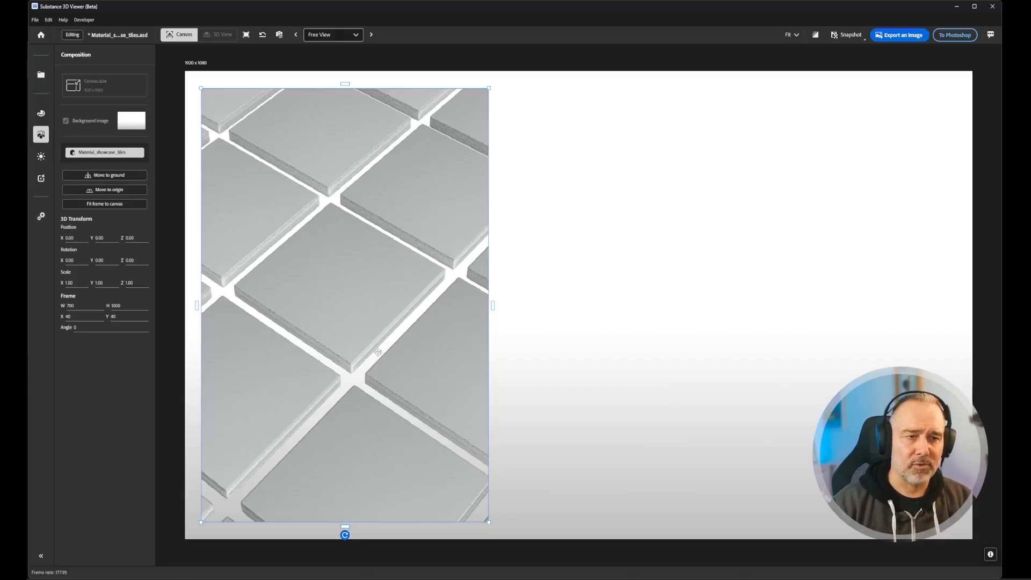
- Try the Orthographic projection on the tile view, and return it to Perspective
{"action": "left_click", "coordinate": [279, 34]}
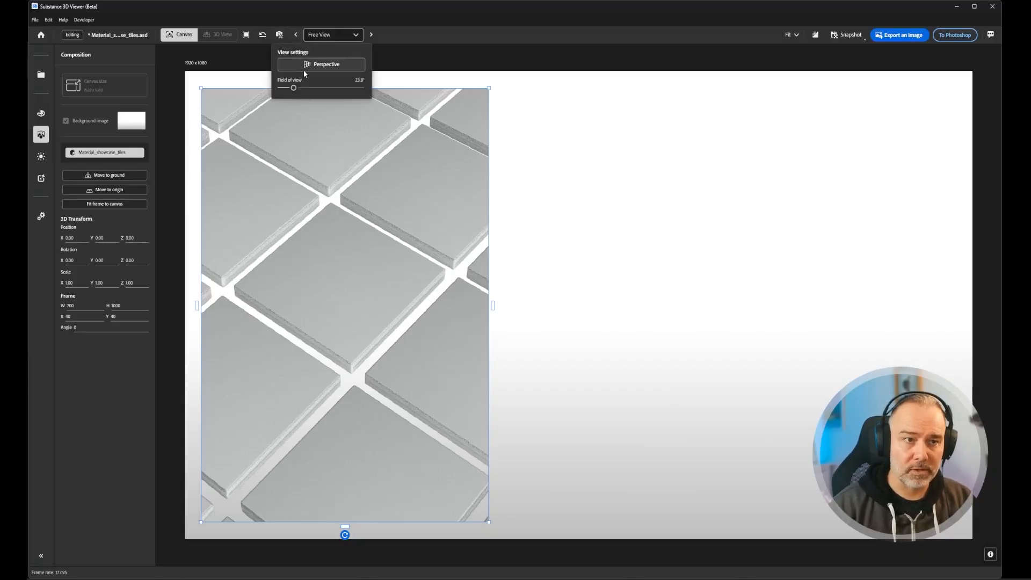
{"action": "left_click", "coordinate": [307, 65]}
{"action": "left_click", "coordinate": [302, 91]}
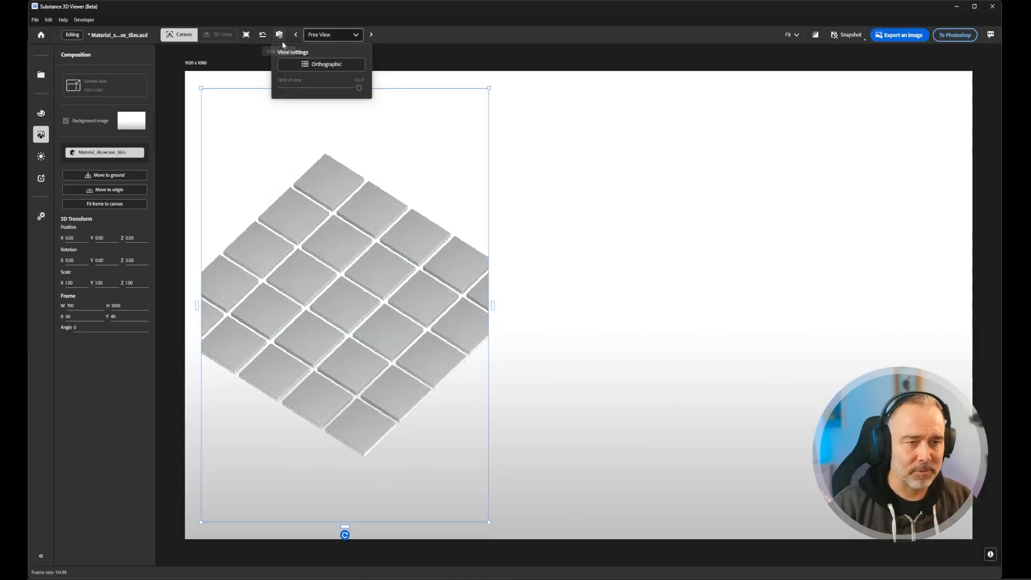
{"action": "left_click", "coordinate": [314, 66]}
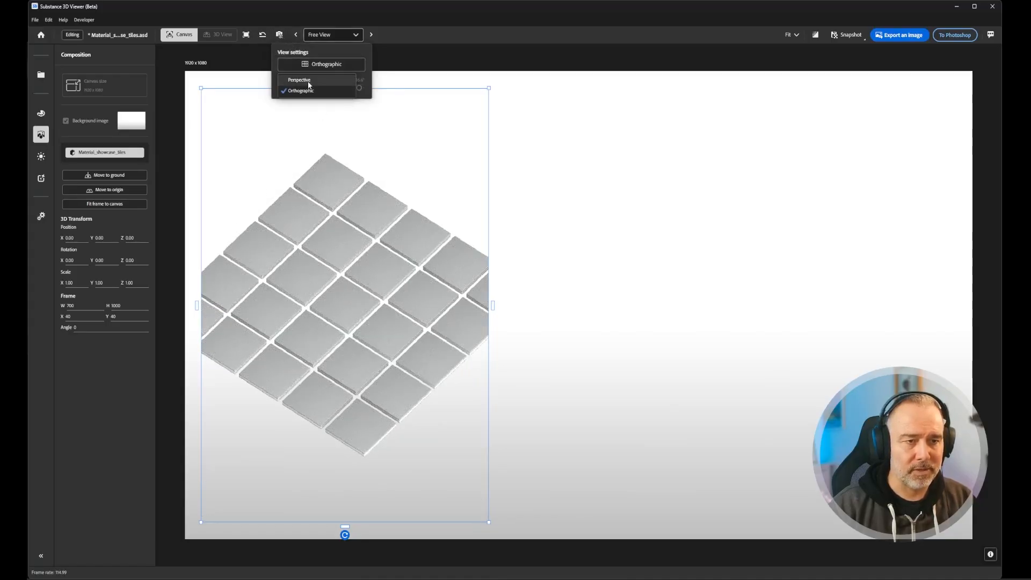
{"action": "left_click", "coordinate": [298, 80]}
- Bring the tiles closer and fine-tune the angle so a single diagonal tile is centred and its neighbours fill the frame
{"action": "scroll", "coordinate": [368, 286], "scroll_direction": "up", "scroll_amount": 10}
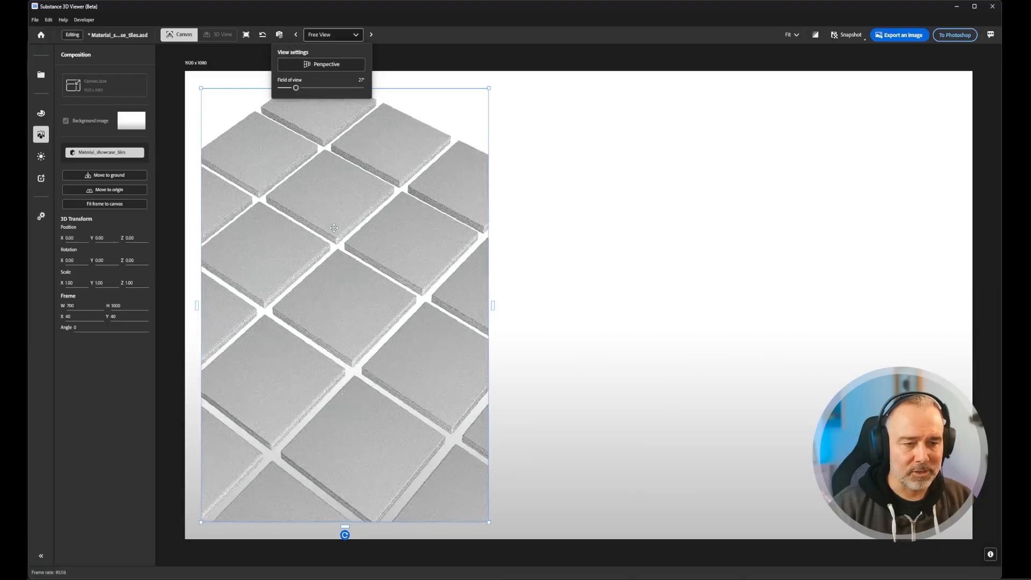
{"action": "scroll", "coordinate": [334, 236], "scroll_direction": "up", "scroll_amount": 3}
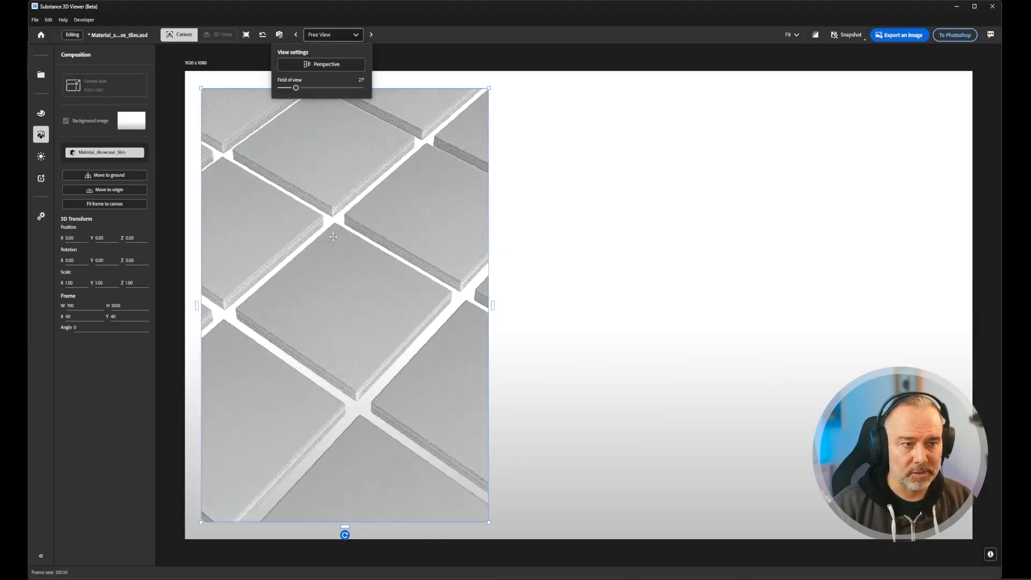
{"action": "middle_click_drag", "start_coordinate": [336, 240], "coordinate": [344, 237]}
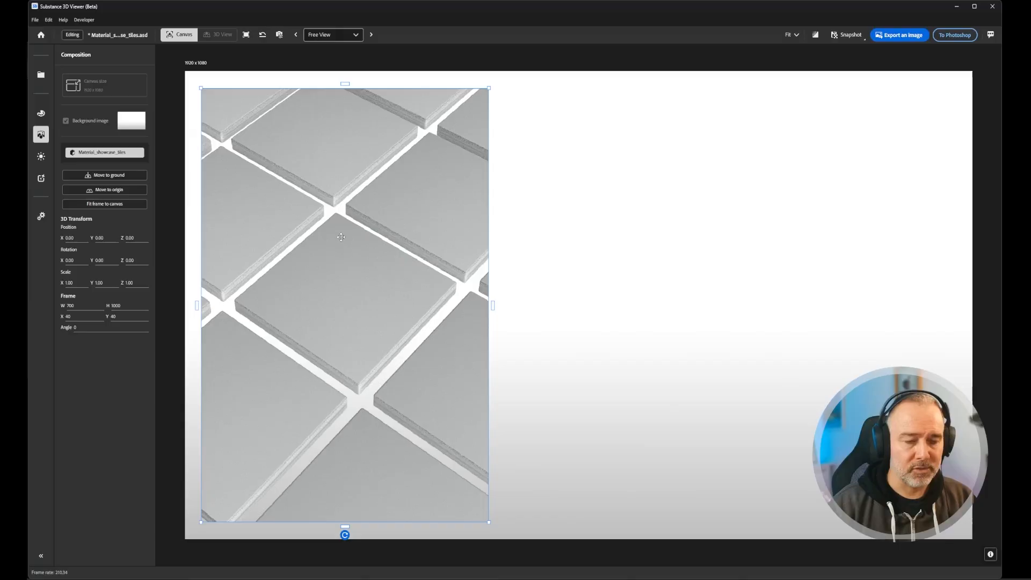
{"action": "scroll", "coordinate": [344, 244], "scroll_direction": "up", "scroll_amount": 1}
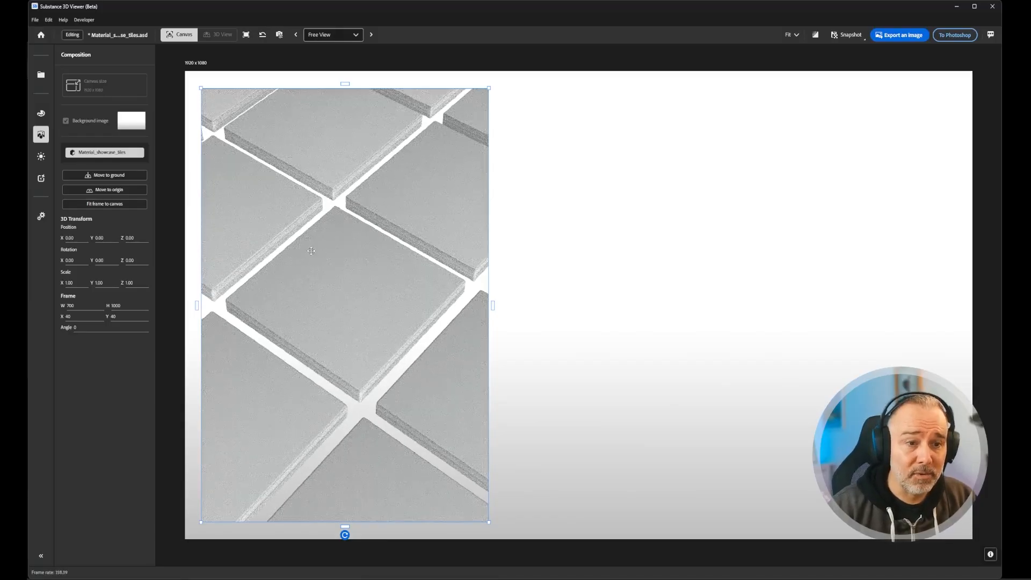
{"action": "mouse_move", "coordinate": [302, 277]}
{"action": "left_mouse_down", "text": "alt"}
{"action": "mouse_move", "coordinate": [316, 275]}
{"action": "mouse_move", "coordinate": [299, 281]}
{"action": "left_mouse_up", "text": "alt"}
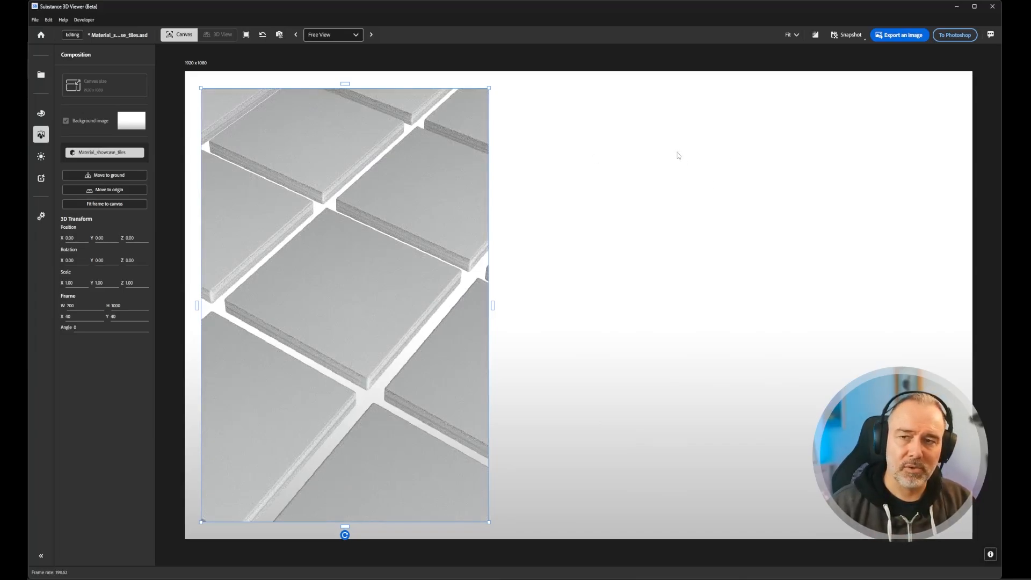
- Send the updated tile composition to Photoshop and switch back to the Photoshop document
{"action": "left_click", "coordinate": [961, 36]}
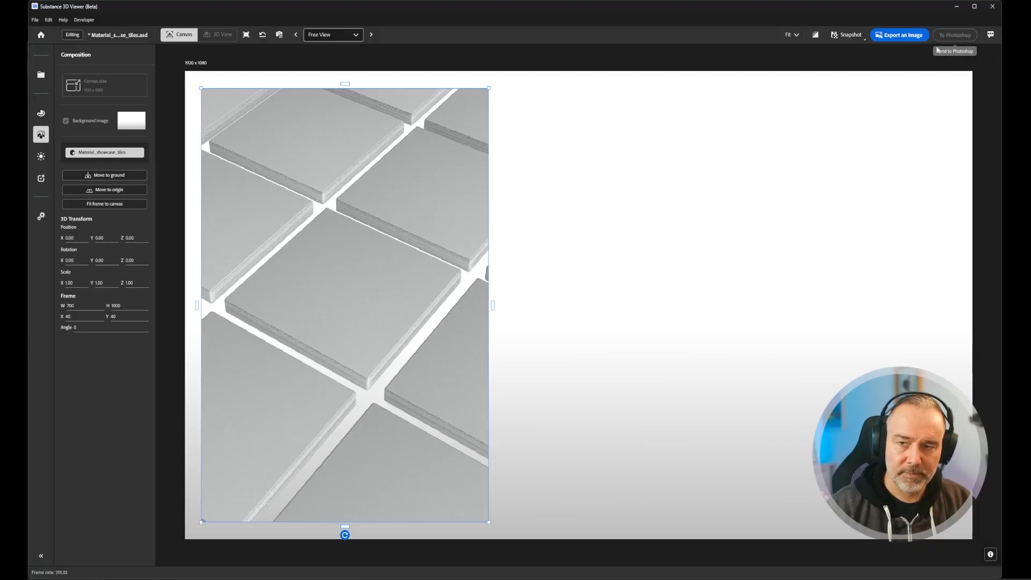
{"action": "left_click", "coordinate": [597, 576]}
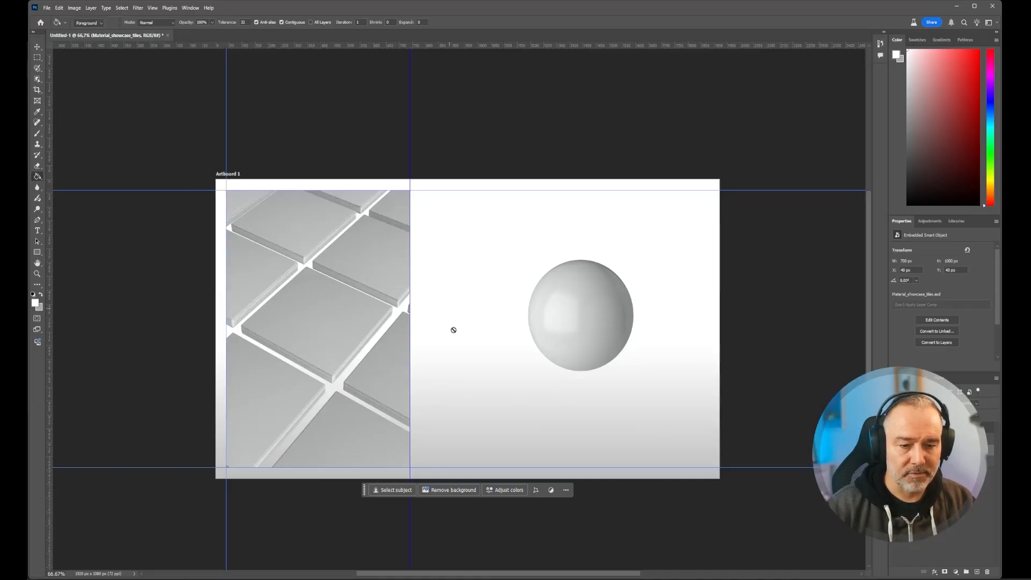
{"action": "mouse_move", "coordinate": [613, 578]}
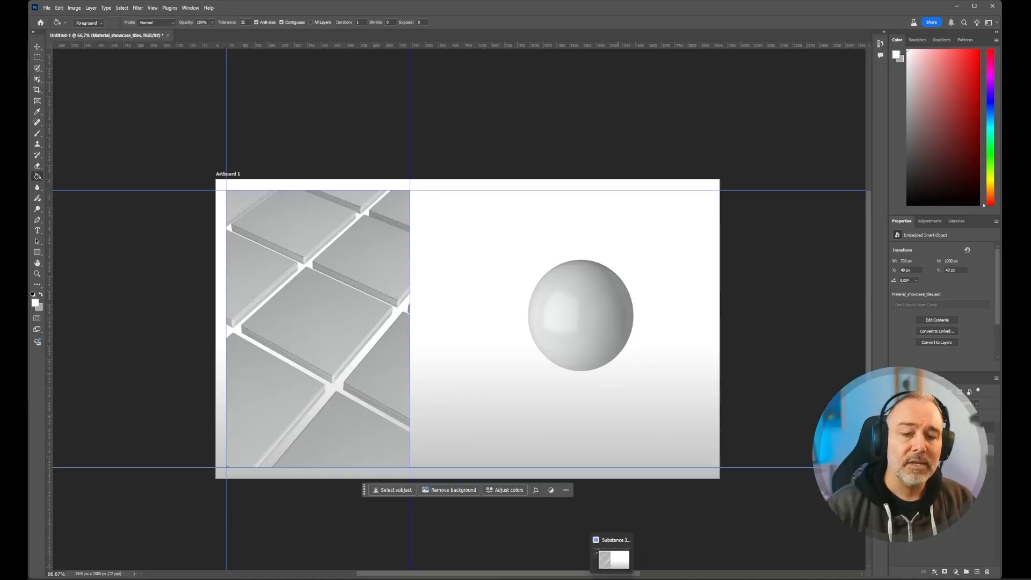
{"action": "left_click", "coordinate": [613, 559]}
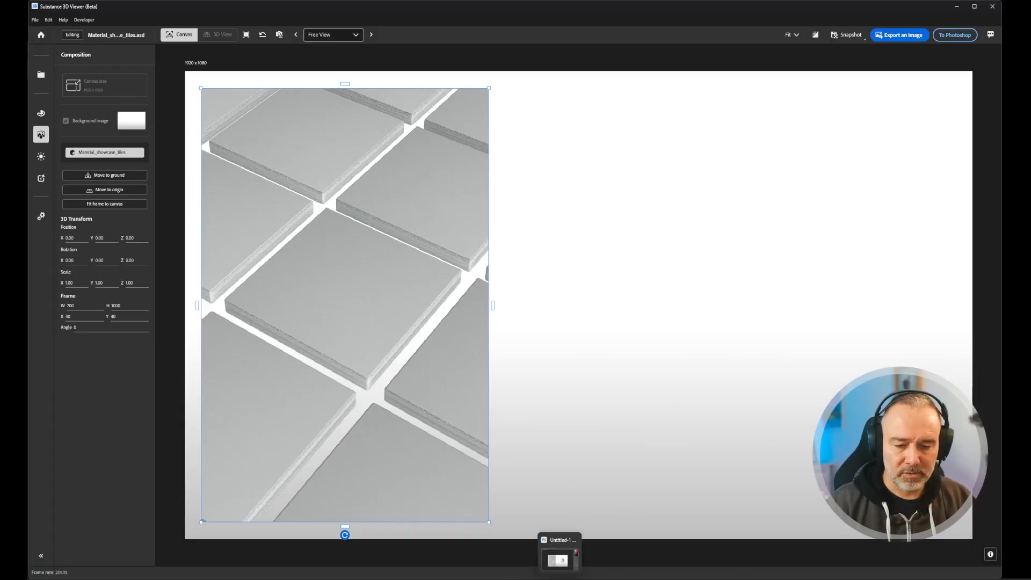
{"action": "left_click", "coordinate": [557, 556]}
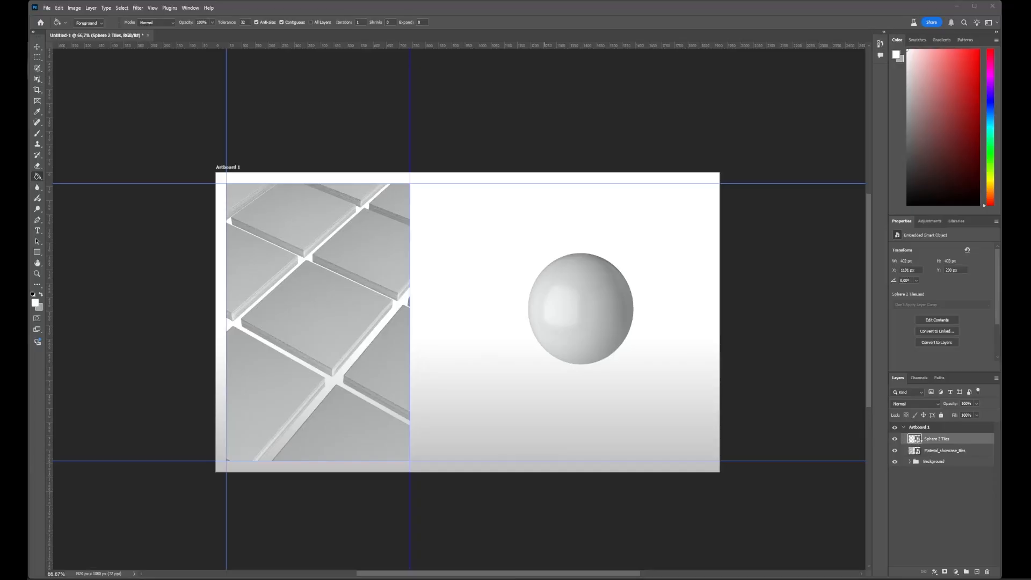
- Open the Sphere 2 Tiles smart object for editing in Substance 3D Viewer and orbit slightly around the sphere
{"action": "left_click", "coordinate": [917, 440]}
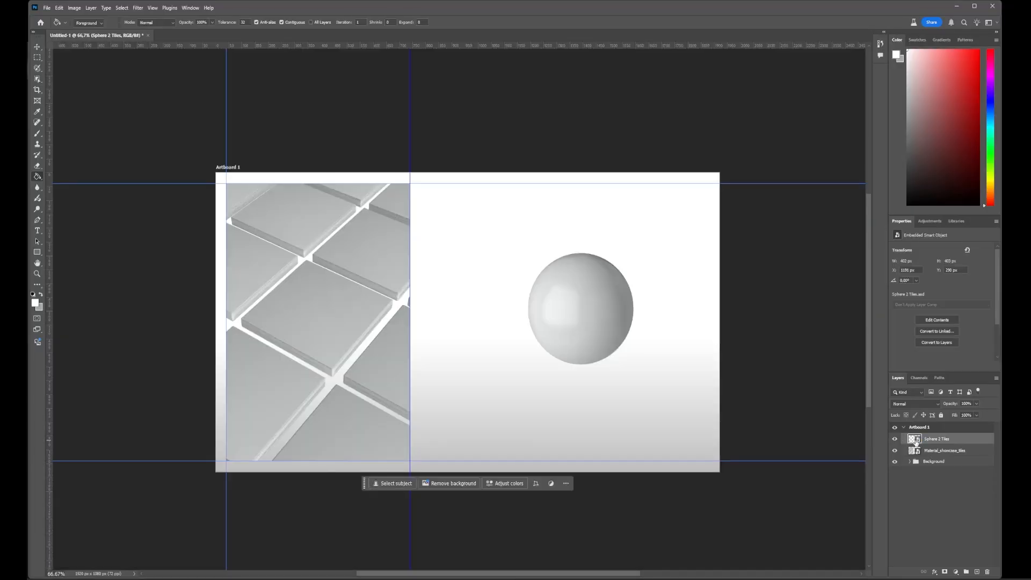
{"action": "double_click", "coordinate": [915, 439]}
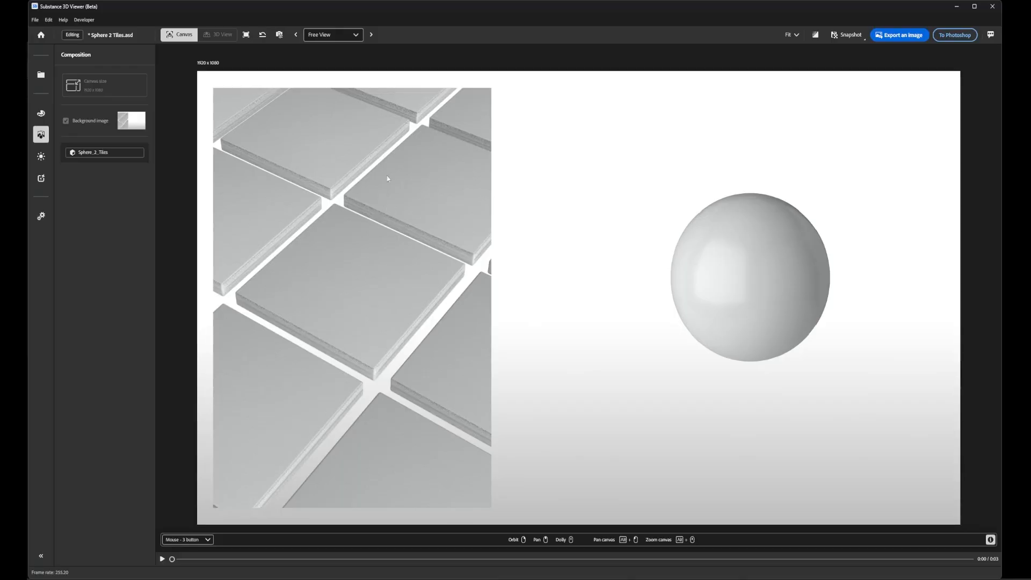
{"action": "left_click", "coordinate": [737, 266]}
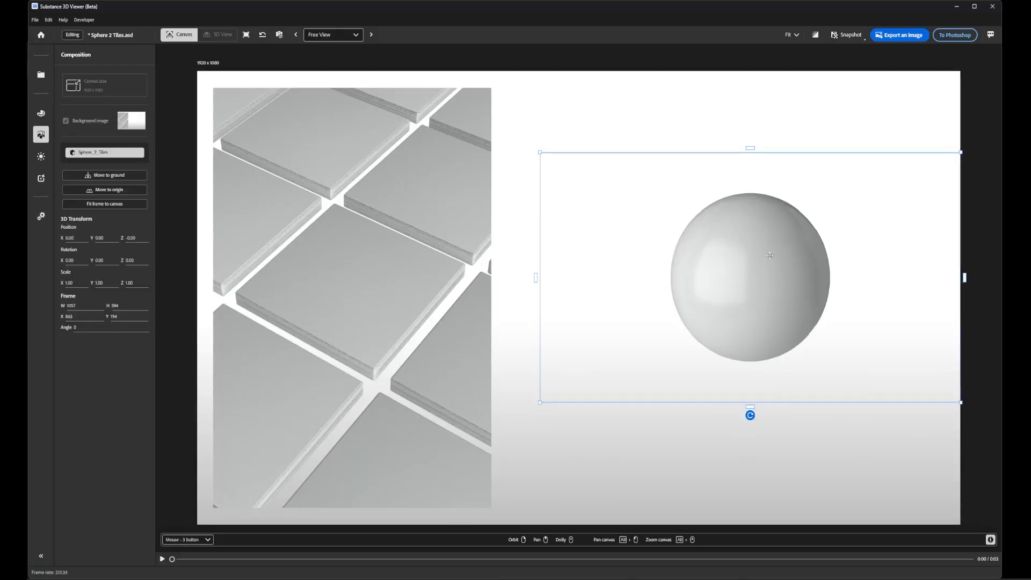
{"action": "mouse_move", "coordinate": [701, 288]}
{"action": "right_mouse_down"}
{"action": "mouse_move", "coordinate": [739, 304]}
{"action": "mouse_move", "coordinate": [699, 262]}
{"action": "mouse_move", "coordinate": [738, 304]}
{"action": "mouse_move", "coordinate": [758, 269]}
{"action": "mouse_move", "coordinate": [712, 256]}
{"action": "mouse_move", "coordinate": [808, 281]}
{"action": "mouse_move", "coordinate": [732, 274]}
{"action": "right_mouse_up"}
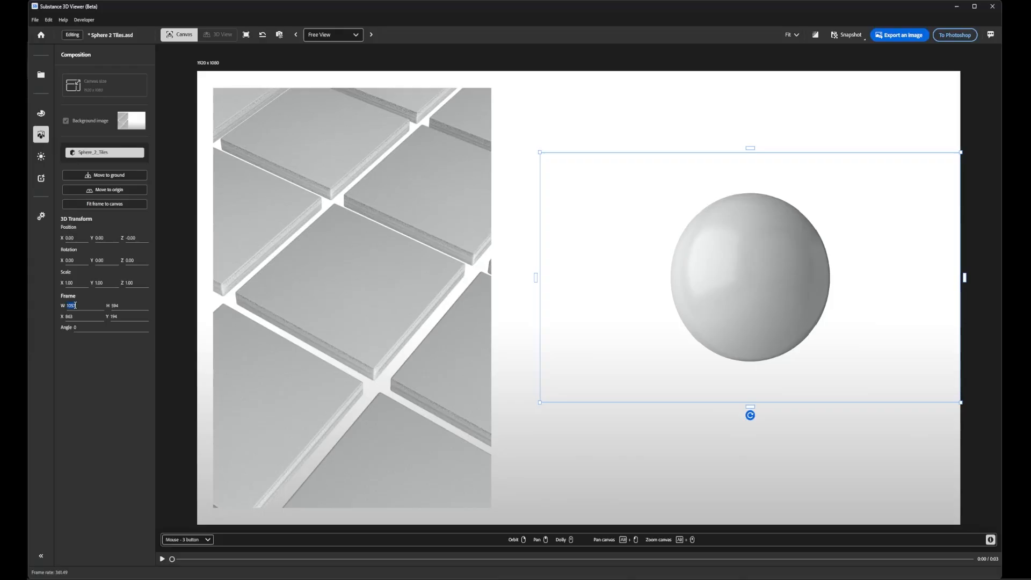
- Set the sphere frame's width to 1180 and its X position to 740
{"action": "type", "text": "18"}
{"action": "key", "text": "Return"}
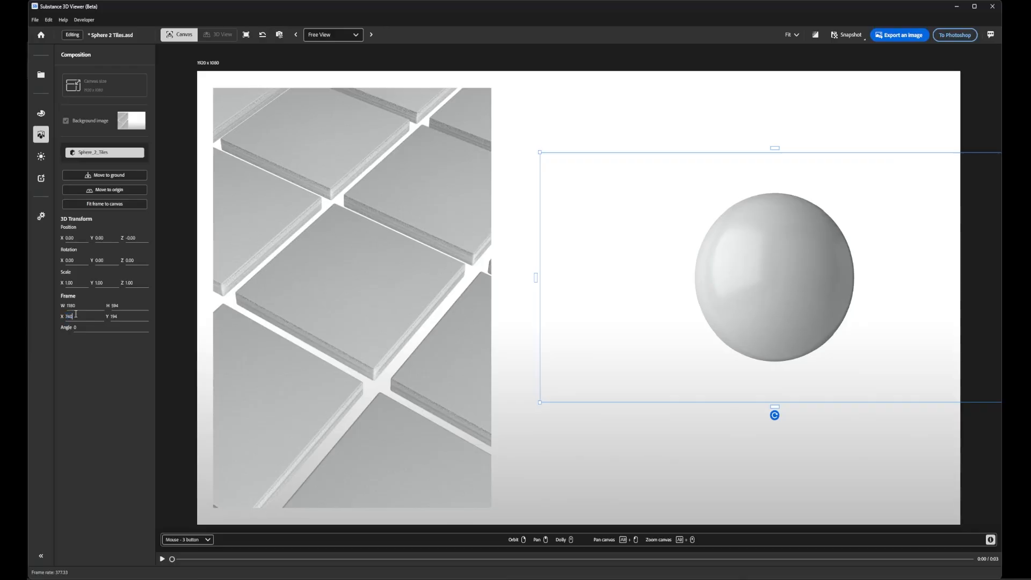
{"action": "key", "text": "Return"}
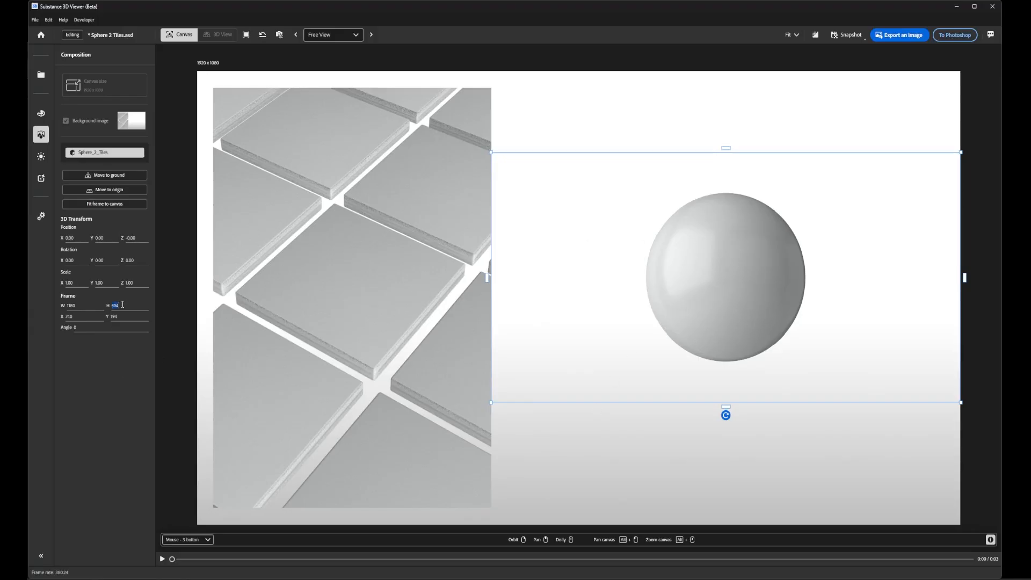
{"action": "type", "text": "180"}
{"action": "type", "text": "108/"}
{"action": "key", "text": "Return"}
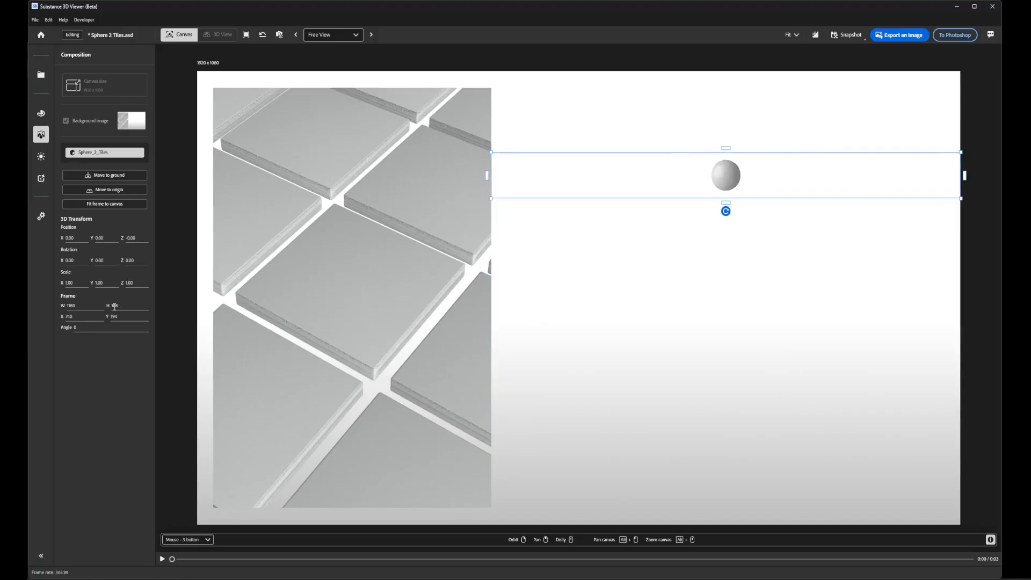
- Set the sphere frame's height to 1080
{"action": "type", "text": "1080"}
{"action": "key", "text": "Return"}
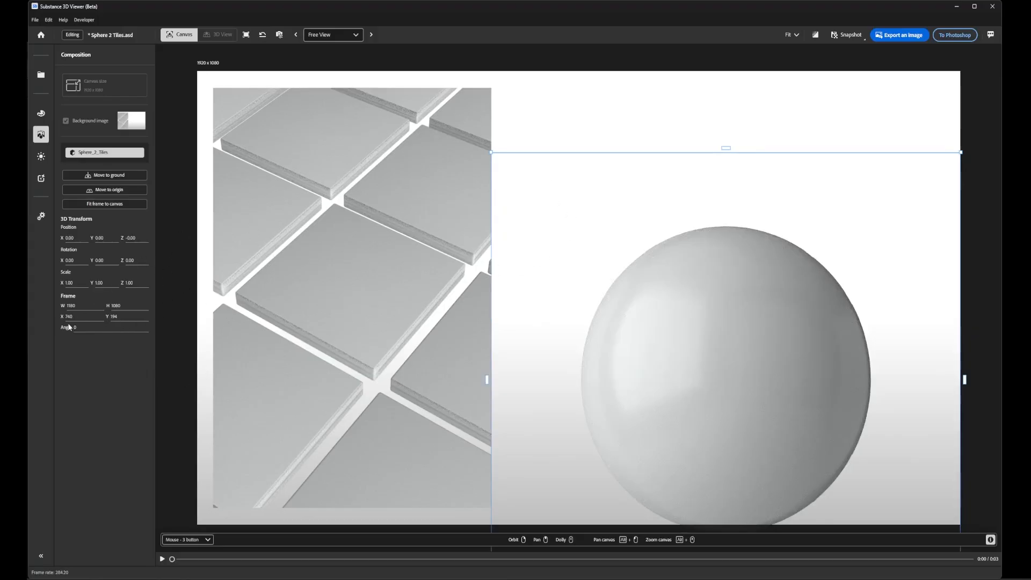
- Set the sphere frame's Y position to 0 and send the updated composition to Photoshop
{"action": "double_click", "coordinate": [115, 316]}
{"action": "type", "text": "0"}
{"action": "key", "text": "Return"}
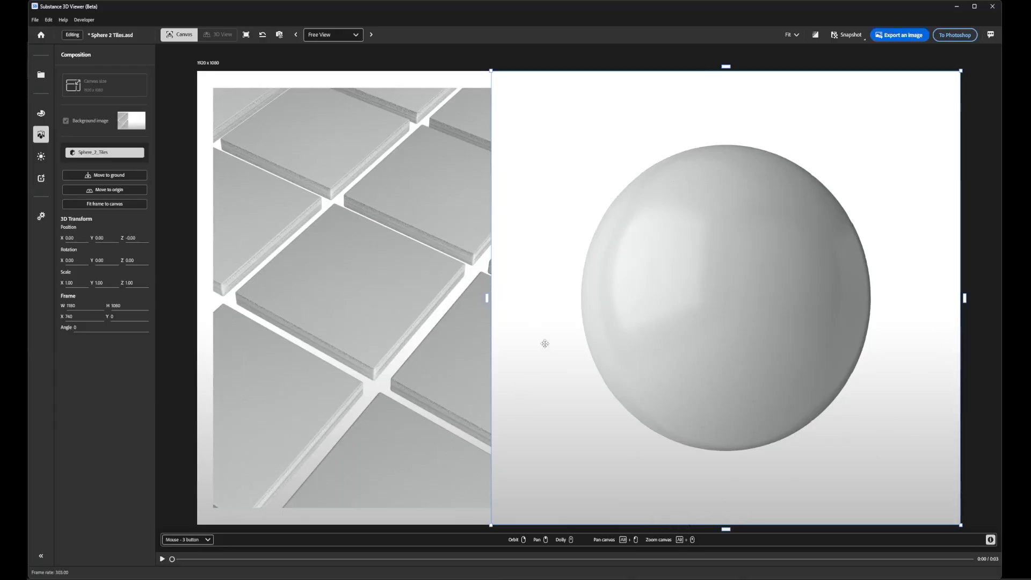
{"action": "left_click", "coordinate": [959, 35]}
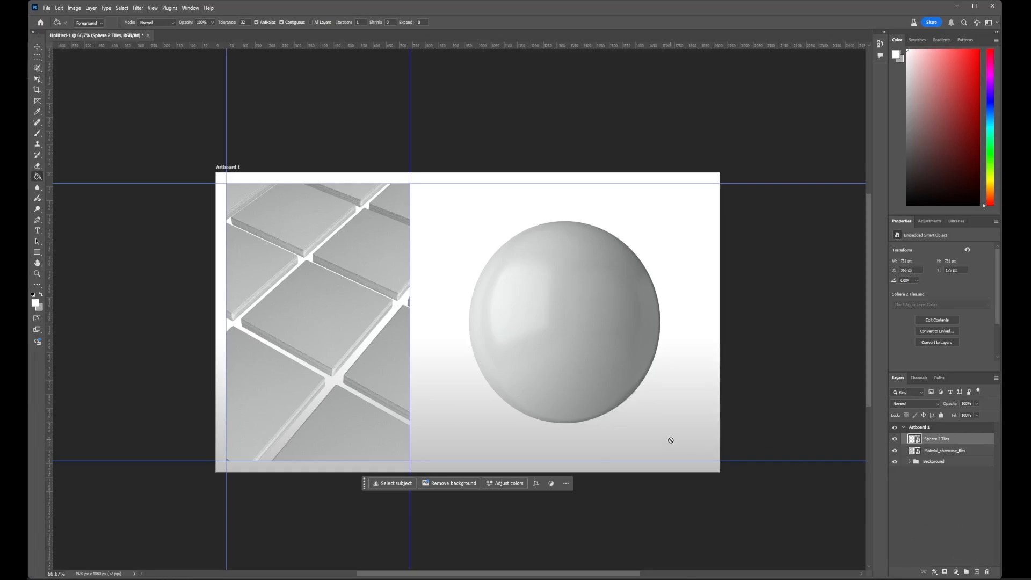
- Start a text layer just below the sphere and set its font to Brush Script MT
{"action": "key", "text": "t"}
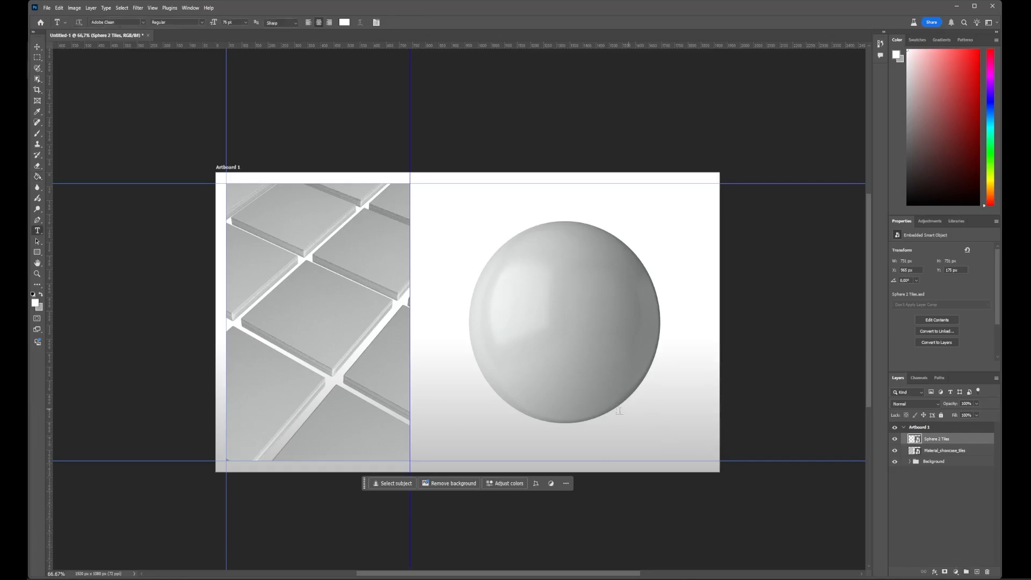
{"action": "left_click", "coordinate": [554, 444]}
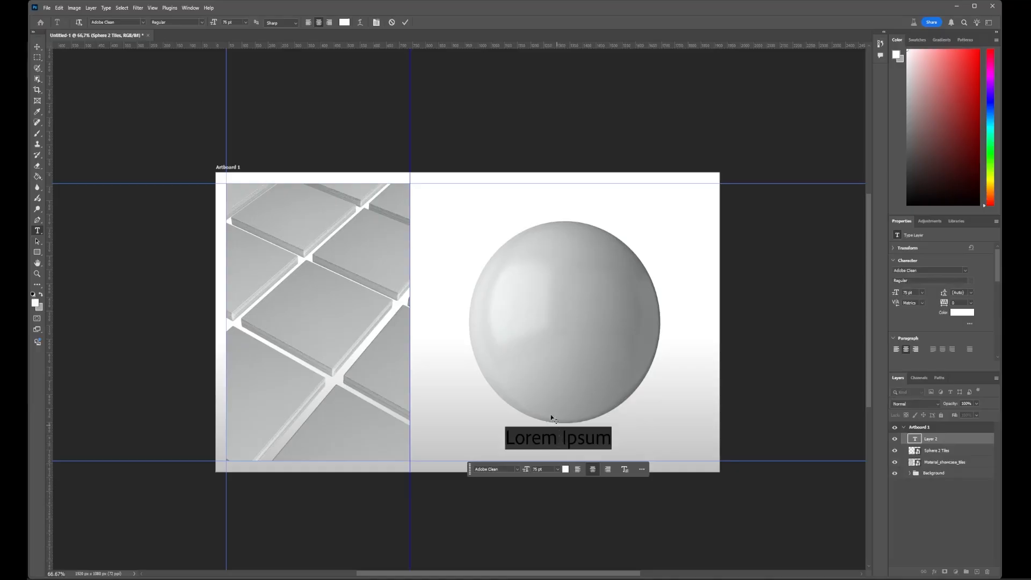
{"action": "left_click", "coordinate": [137, 23]}
{"action": "left_click", "coordinate": [144, 22]}
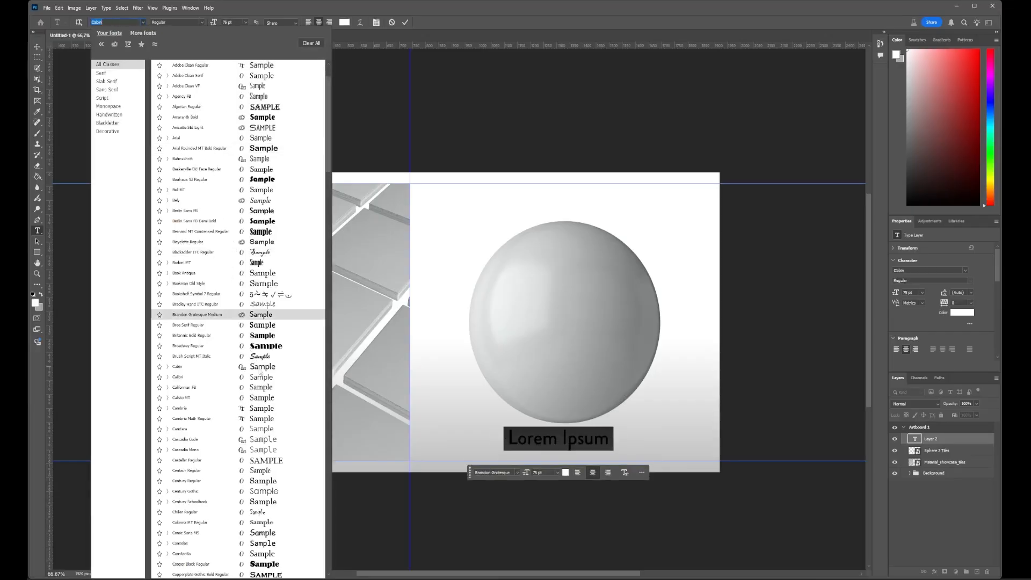
{"action": "left_click", "coordinate": [209, 357]}
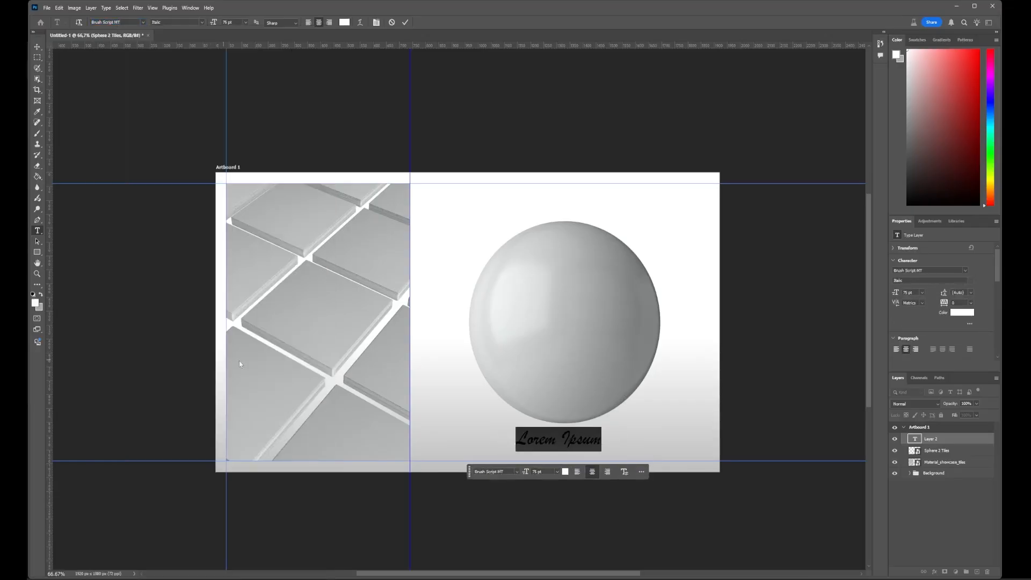
- Replace the placeholder text below the sphere with "Fantastic Material"
{"action": "triple_click", "coordinate": [559, 438]}
{"action": "type", "text": "Fun"}
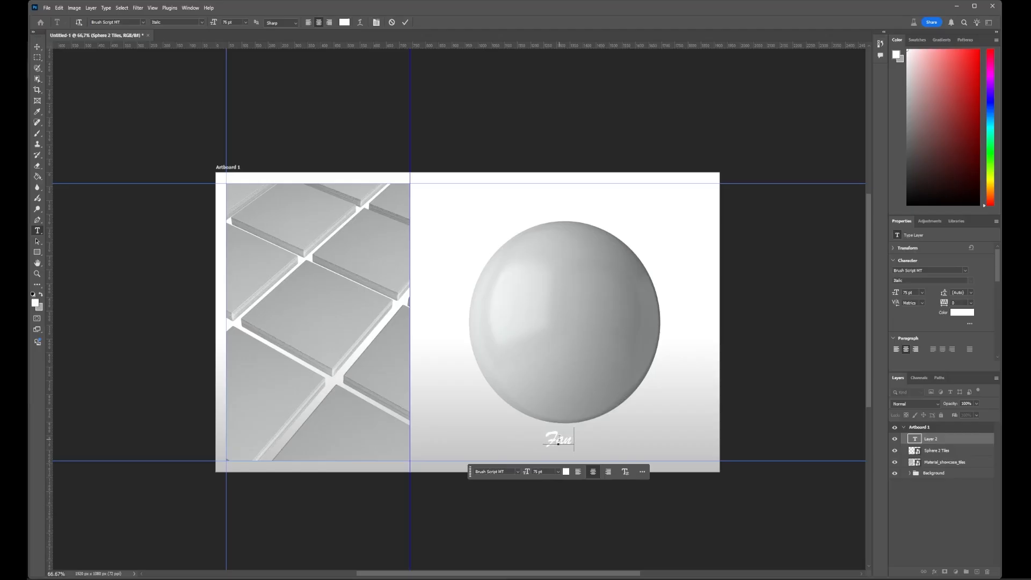
{"action": "type", "text": "tastic"}
{"action": "type", "text": "M"}
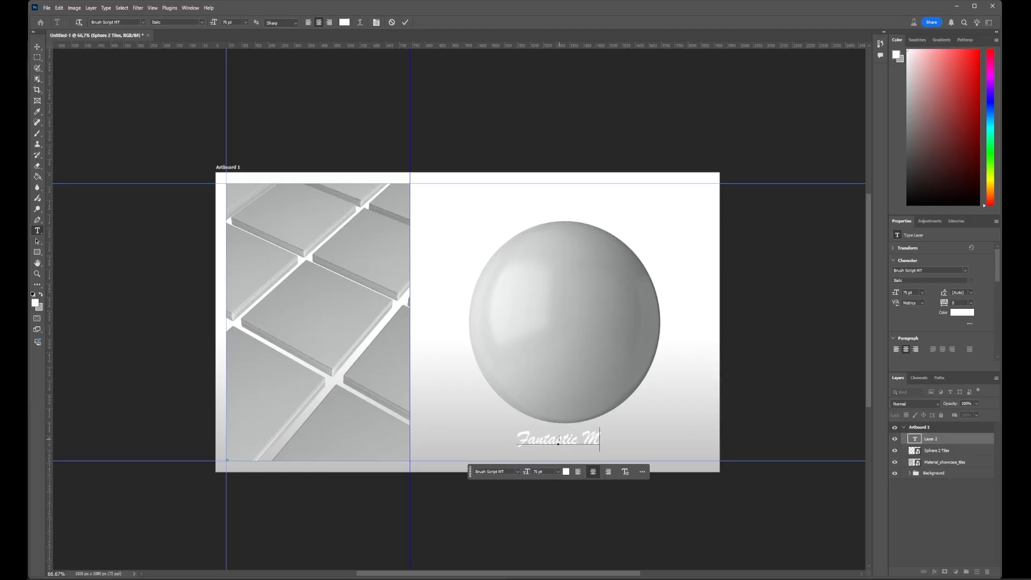
{"action": "type", "text": "aterial"}
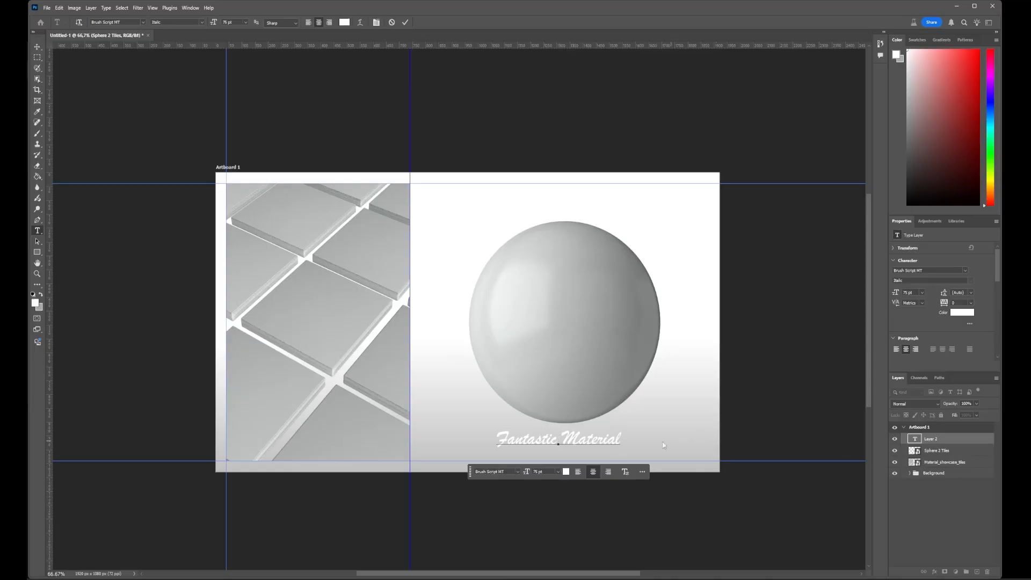
- Set the Fantastic Material text size to 90 pt and commit the text
{"action": "triple_click", "coordinate": [528, 443]}
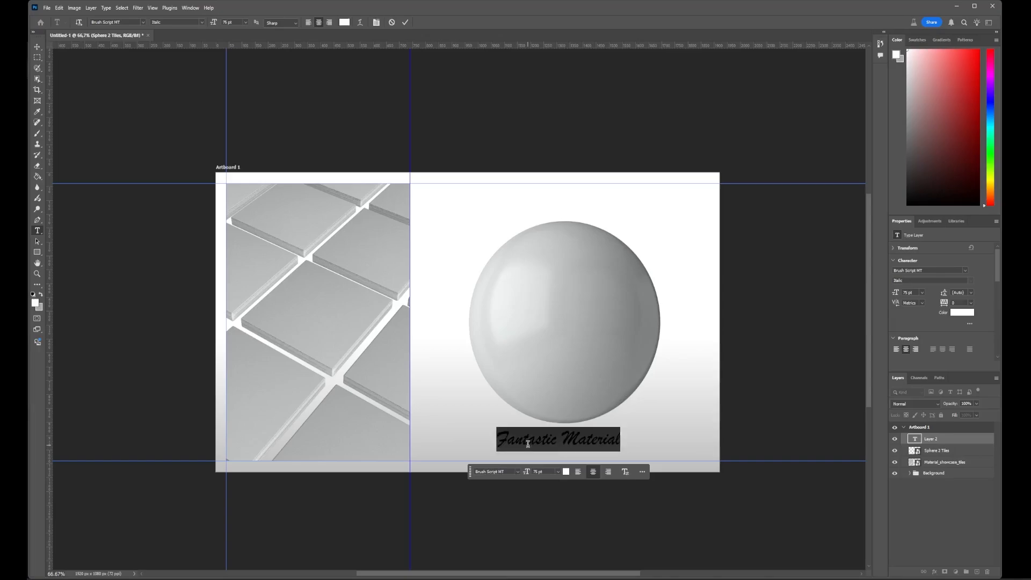
{"action": "left_click", "coordinate": [536, 471]}
{"action": "type", "text": "90"}
{"action": "key", "text": "Return"}
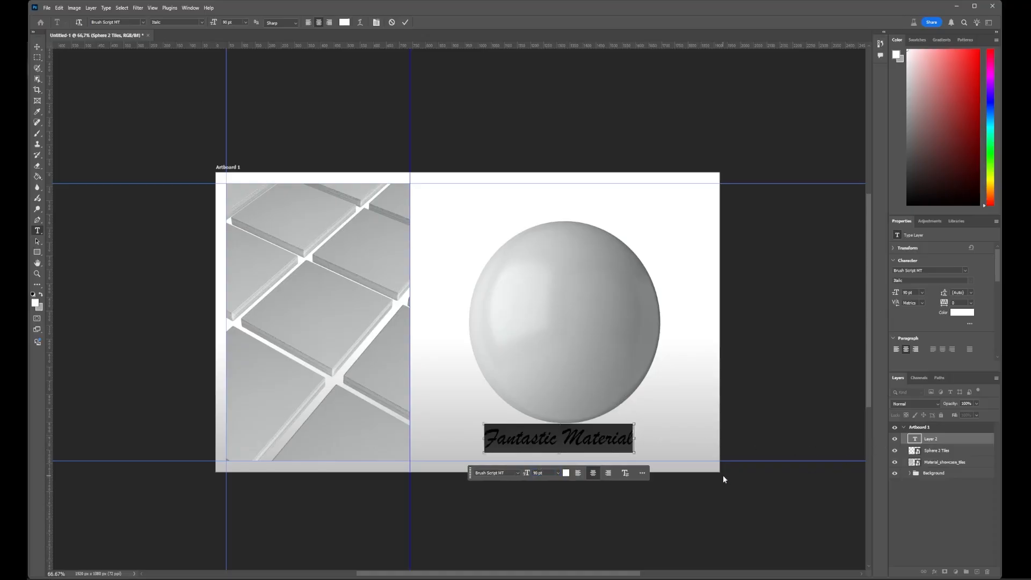
{"action": "left_click", "coordinate": [726, 469]}
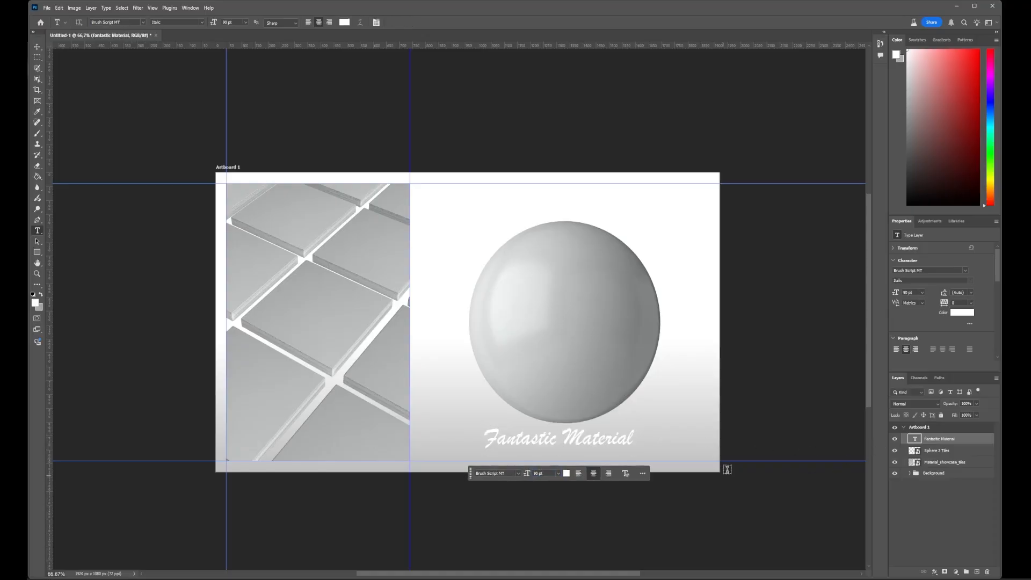
- Add a drop shadow to the Fantastic Material text with colour 000000 and an angle of 135°
{"action": "left_click", "coordinate": [935, 572]}
{"action": "left_click", "coordinate": [959, 565]}
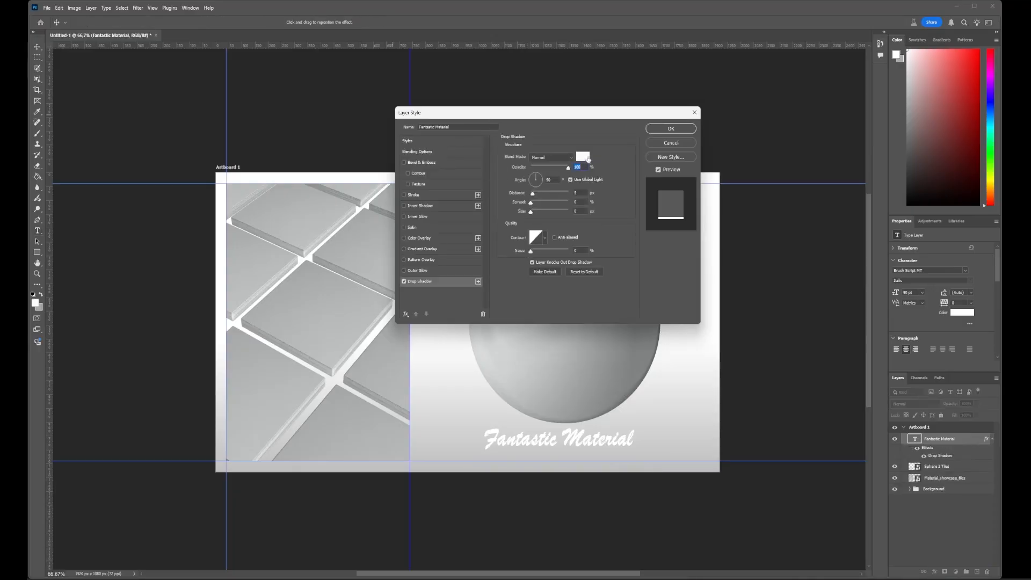
{"action": "left_click", "coordinate": [584, 157]}
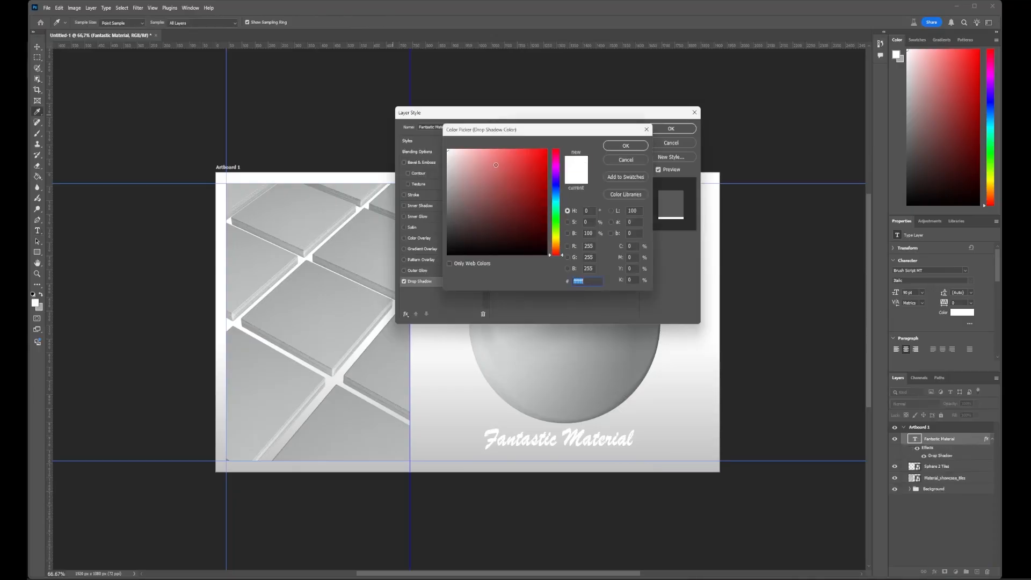
{"action": "type", "text": "000000"}
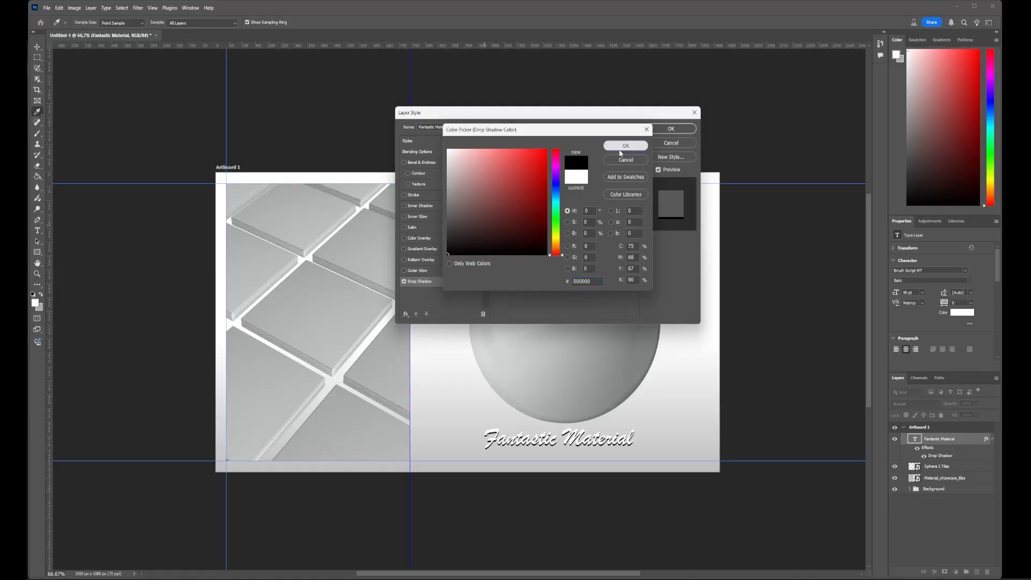
{"action": "left_click", "coordinate": [620, 150]}
{"action": "double_click", "coordinate": [548, 179]}
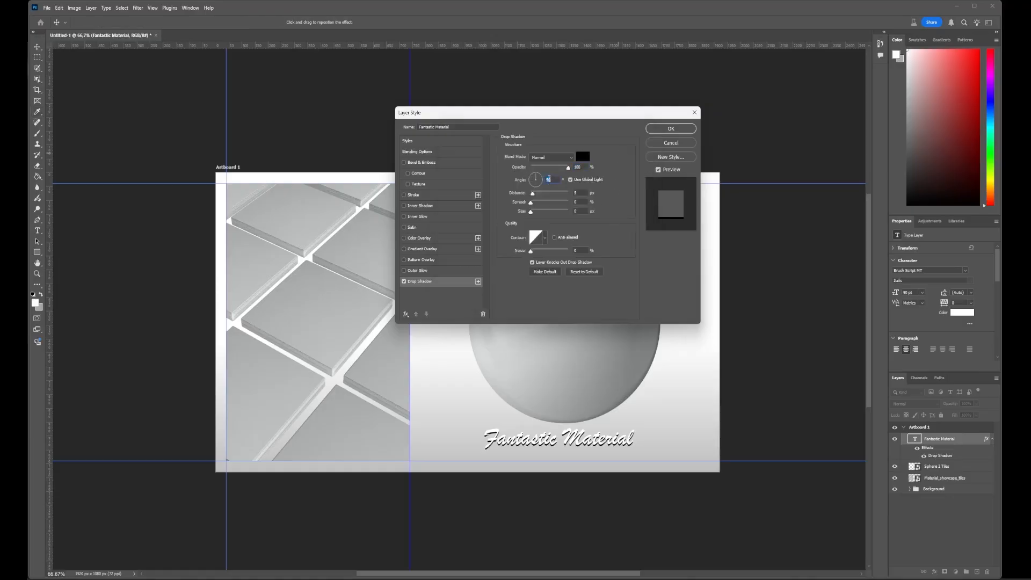
{"action": "type", "text": "135"}
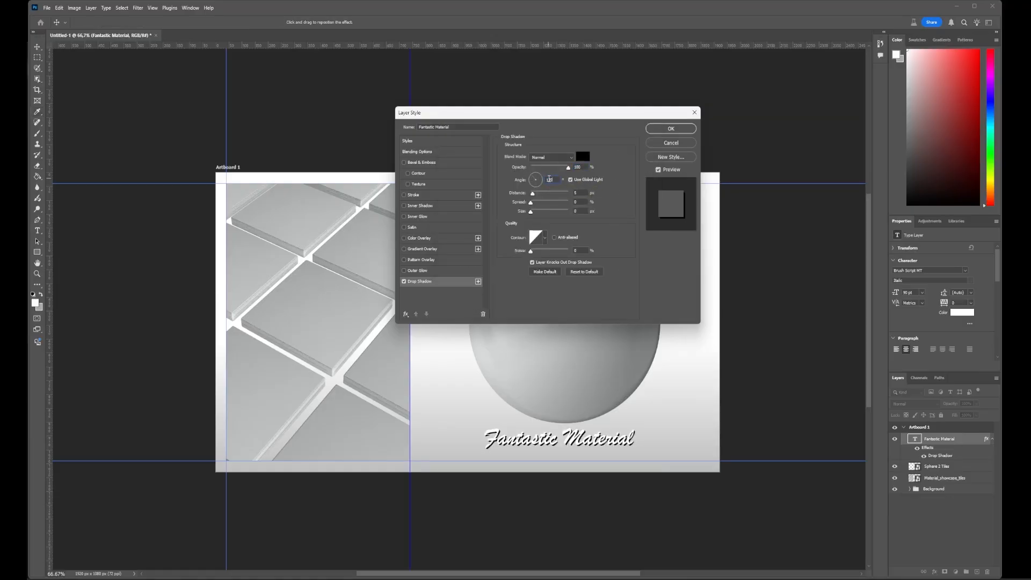
{"action": "key", "text": "Return"}
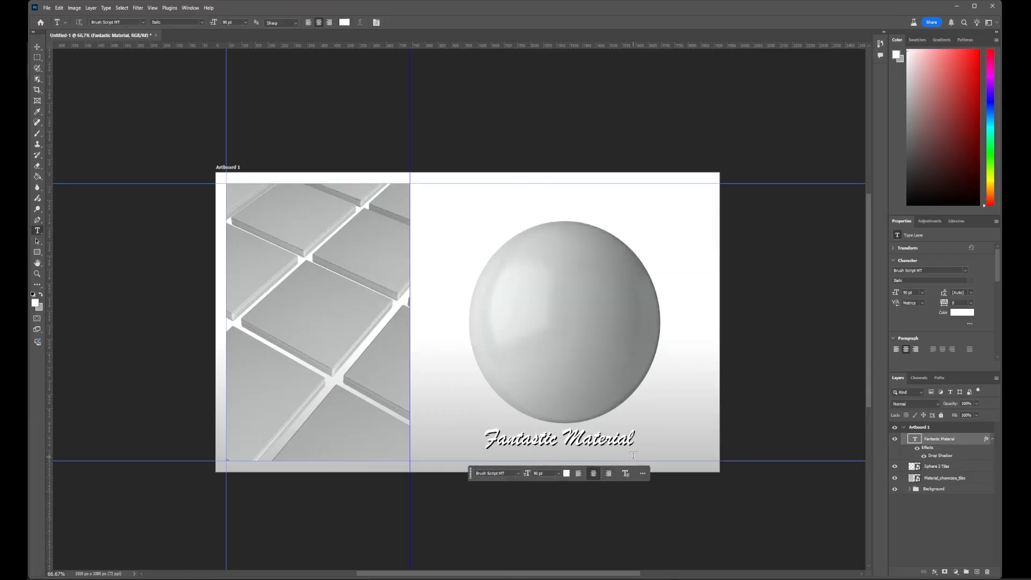
- Reduce the opacity of the title's drop shadow, keeping its colour black
{"action": "left_click", "coordinate": [936, 572]}
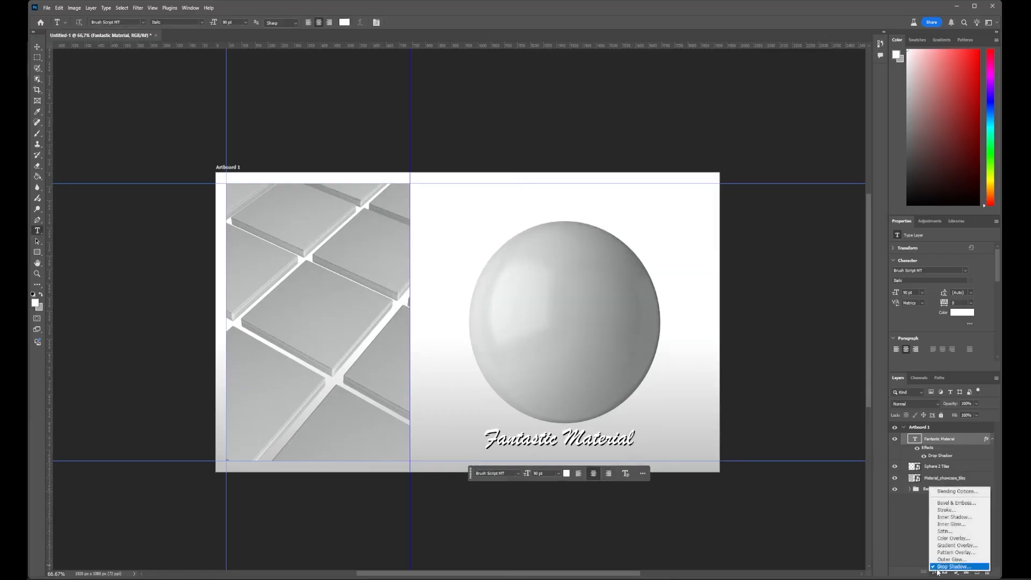
{"action": "key", "text": "Escape"}
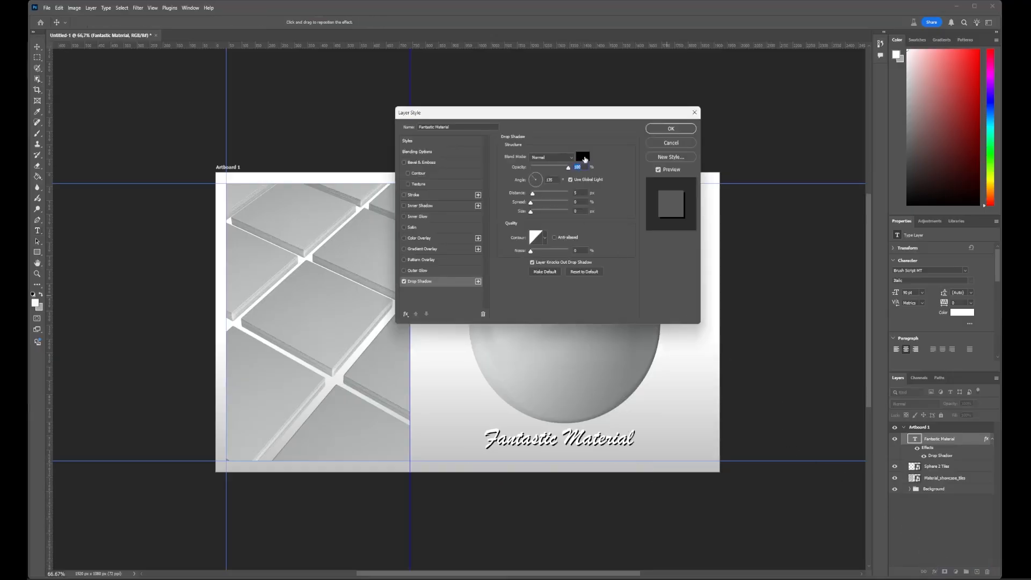
{"action": "left_click", "coordinate": [583, 157]}
{"action": "left_click", "coordinate": [646, 129]}
{"action": "mouse_move", "coordinate": [568, 168]}
{"action": "left_mouse_down"}
{"action": "mouse_move", "coordinate": [544, 173]}
{"action": "mouse_move", "coordinate": [554, 173]}
{"action": "left_mouse_up"}
{"action": "left_click", "coordinate": [670, 128]}
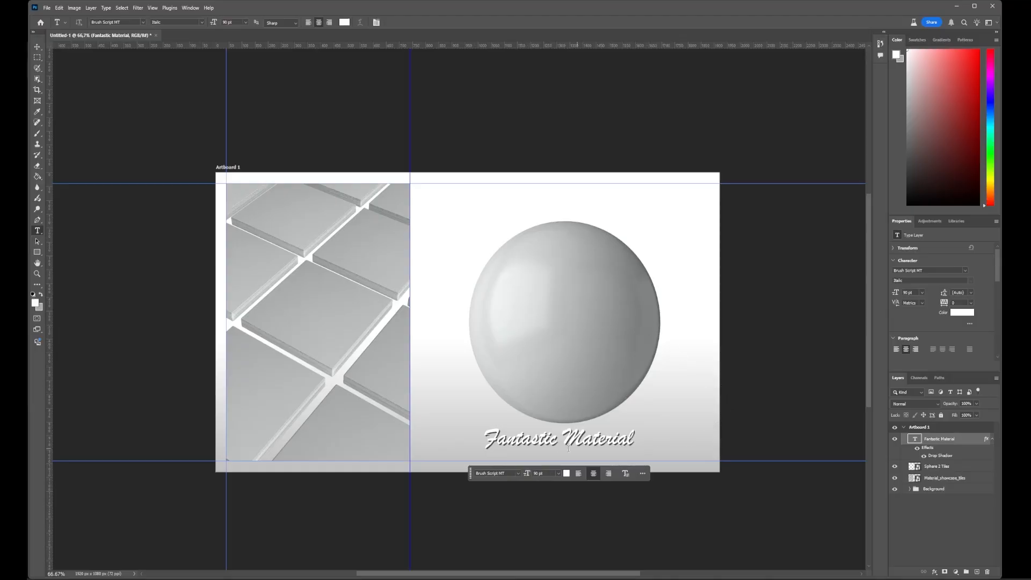
- Move the Fantastic Material text slightly down and to the right beneath the sphere, and deselect it
{"action": "key", "text": "v"}
{"action": "left_click_drag", "start_coordinate": [570, 443], "coordinate": [596, 448]}
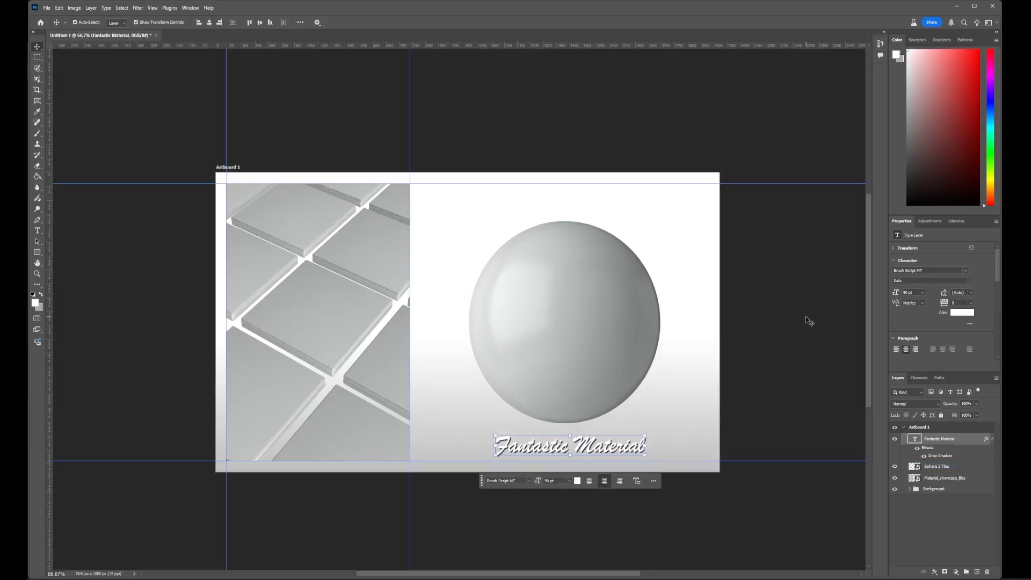
{"action": "key", "text": "Return"}
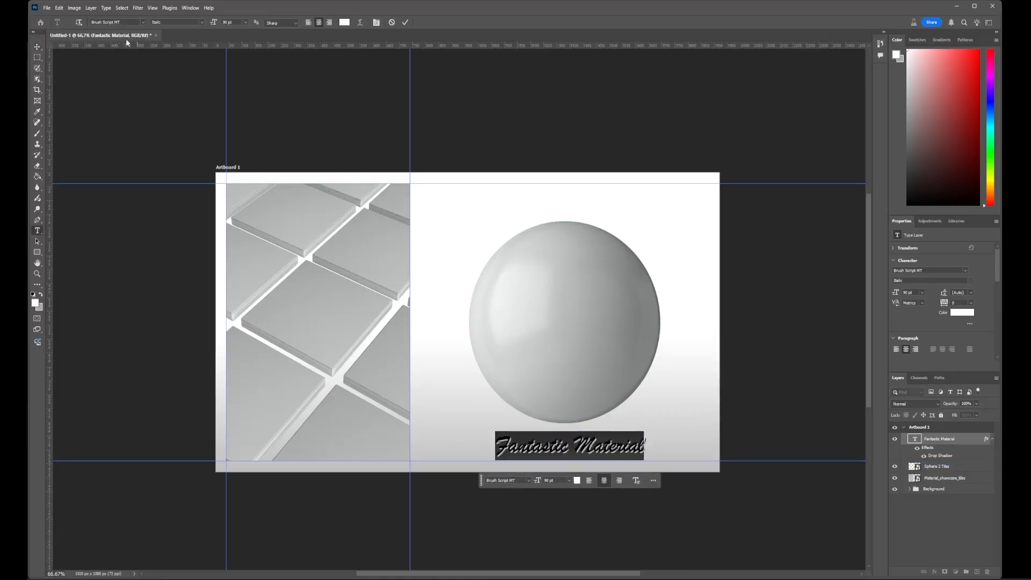
{"action": "left_click", "coordinate": [40, 48]}
{"action": "left_click", "coordinate": [821, 353]}
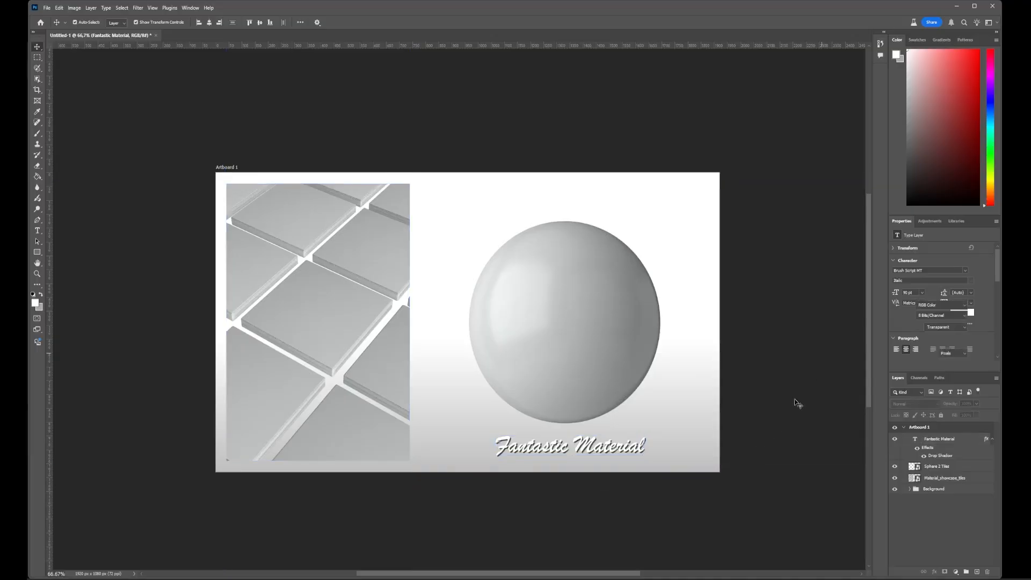
- Switch to Substance 3D Viewer and make the sphere larger and slightly higher in its frame
{"action": "mouse_move", "coordinate": [557, 577]}
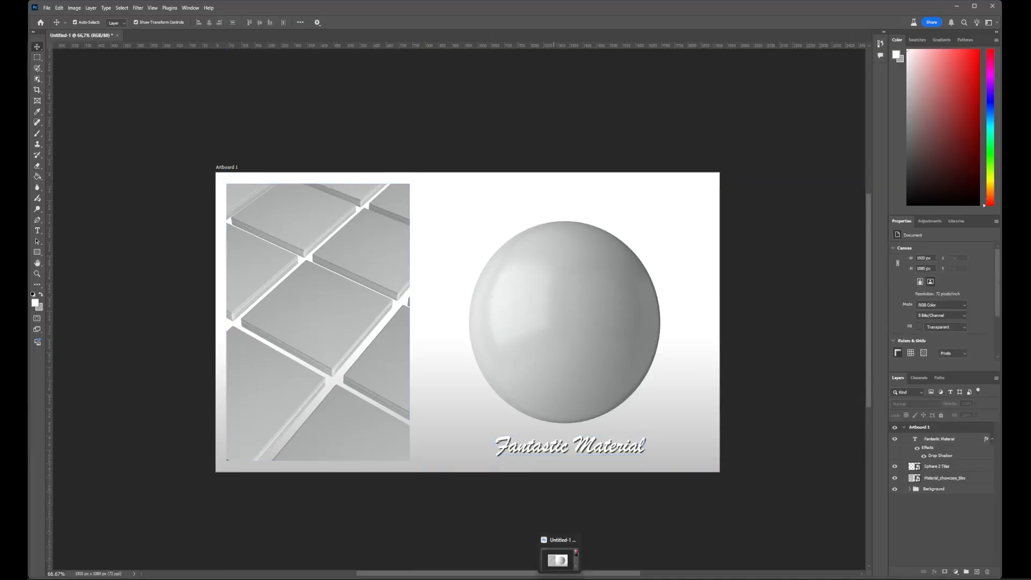
{"action": "left_click", "coordinate": [612, 576]}
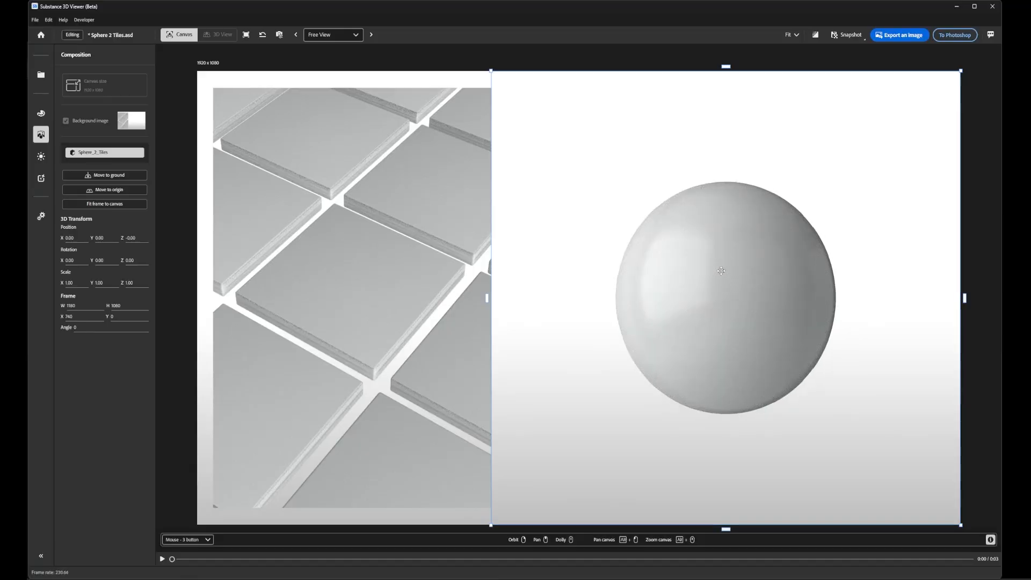
{"action": "right_click_drag", "start_coordinate": [721, 273], "coordinate": [720, 293]}
{"action": "middle_click_drag", "start_coordinate": [721, 294], "coordinate": [730, 261]}
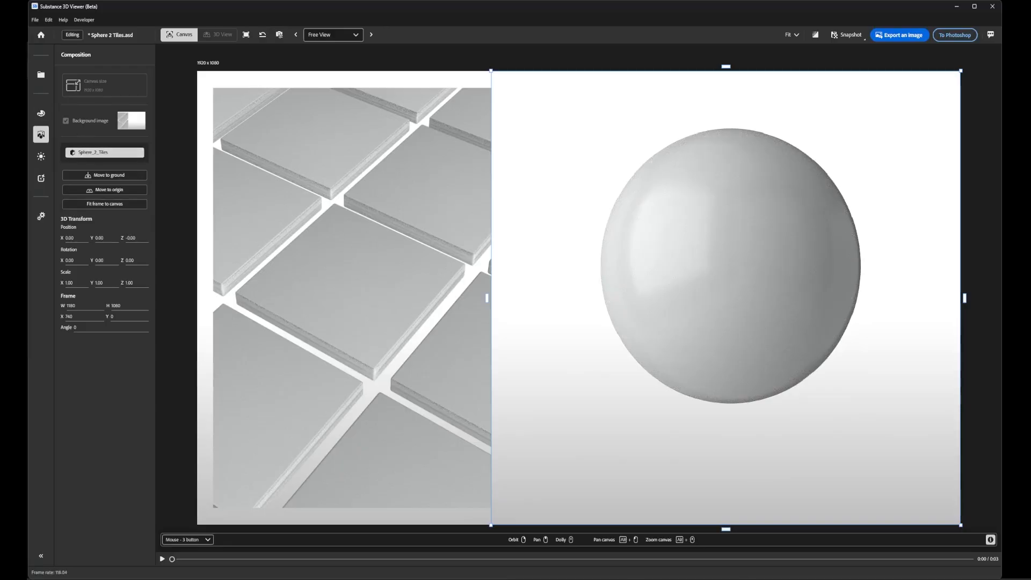
- Apply the Leather Fine Grain material preset to the sphere and select its mesh
{"action": "left_click", "coordinate": [41, 113]}
{"action": "left_click", "coordinate": [83, 553]}
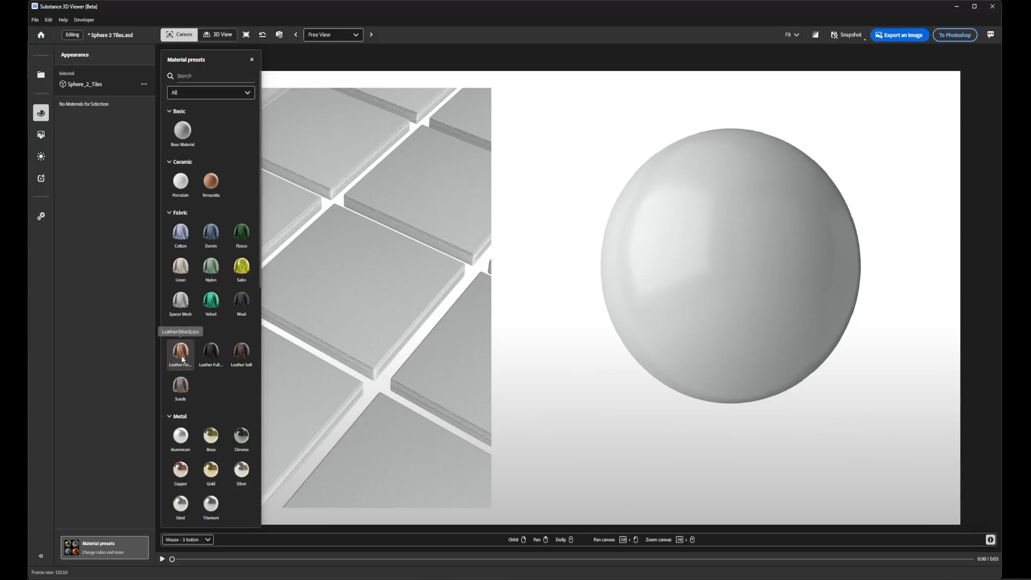
{"action": "left_click_drag", "start_coordinate": [183, 358], "coordinate": [744, 271]}
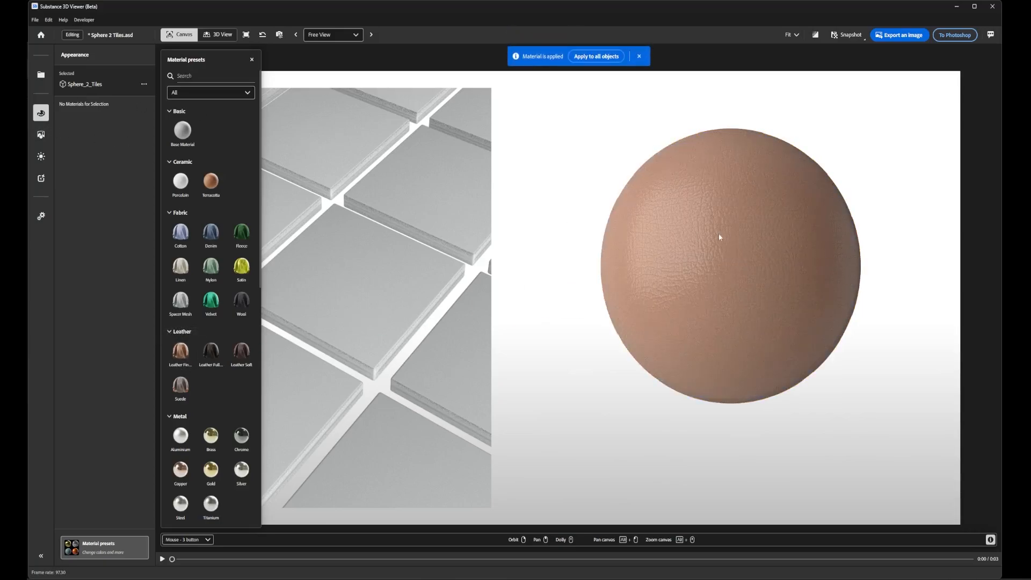
{"action": "left_click", "coordinate": [726, 253]}
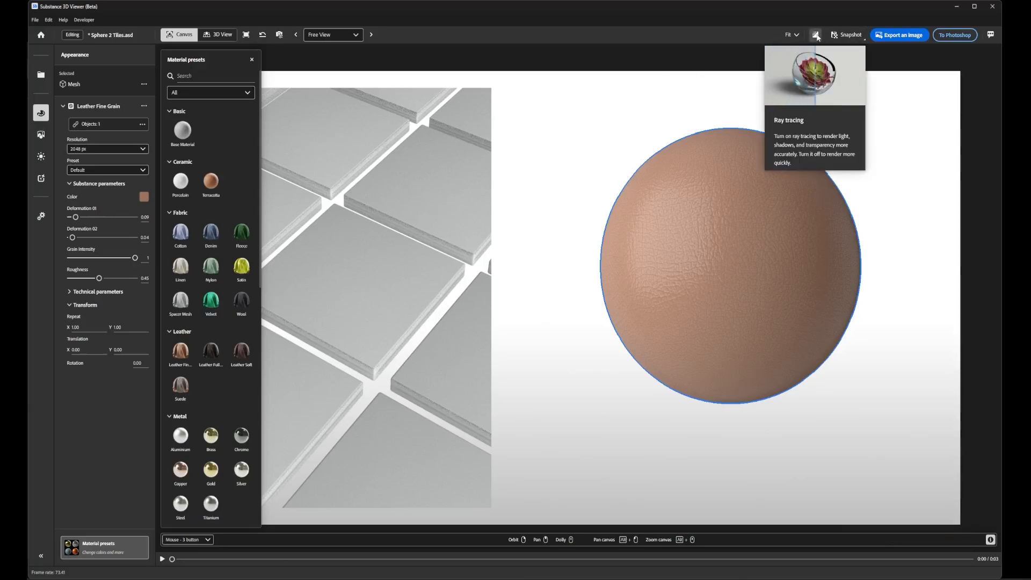
- Enable ray tracing and rotate the environment lighting around the sphere
{"action": "left_click", "coordinate": [816, 35]}
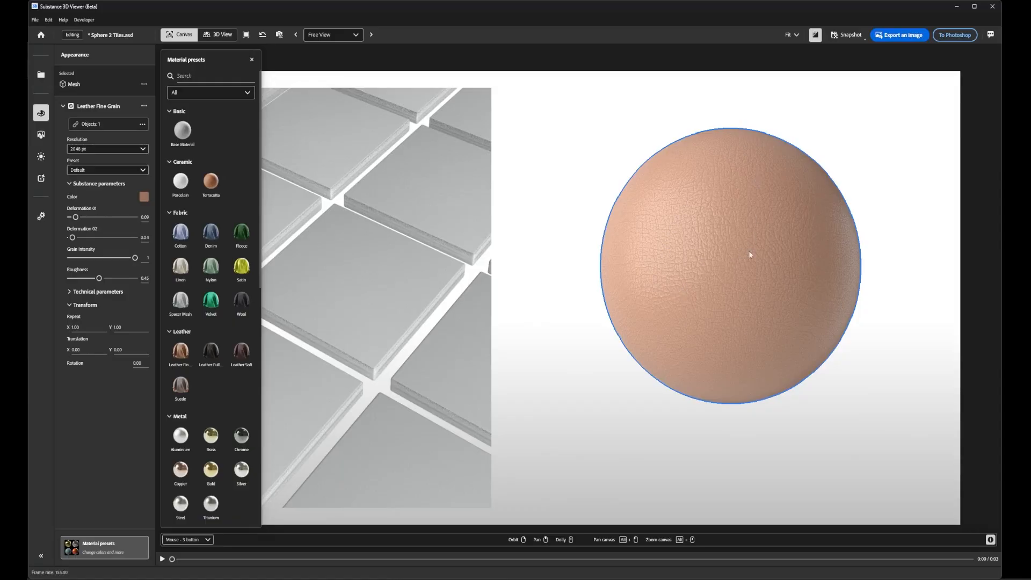
{"action": "right_click_drag", "start_coordinate": [764, 210], "coordinate": [622, 222]}
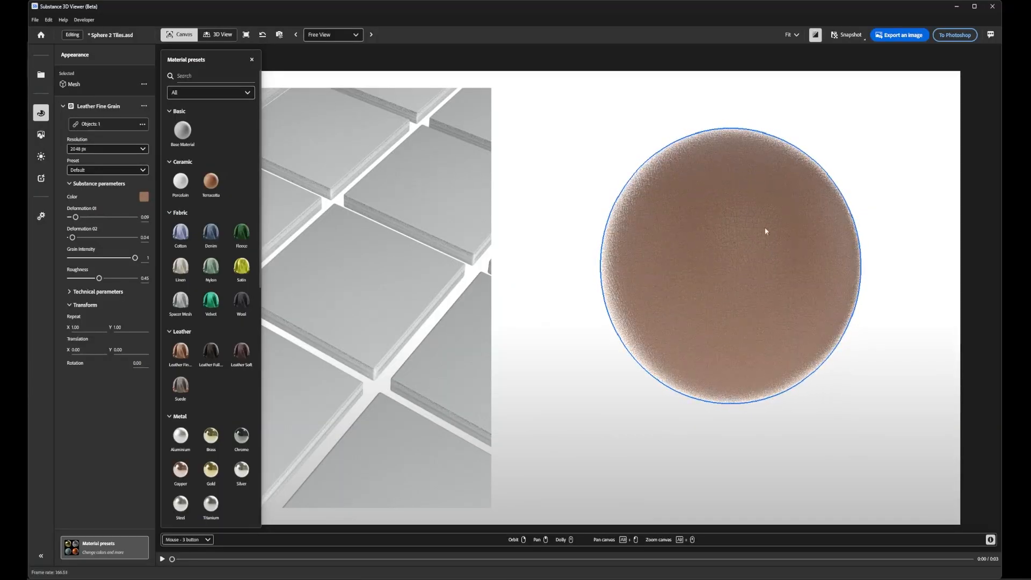
{"action": "mouse_move", "coordinate": [766, 232]}
{"action": "left_mouse_down"}
{"action": "mouse_move", "coordinate": [587, 243]}
{"action": "mouse_move", "coordinate": [486, 232]}
{"action": "left_mouse_up"}
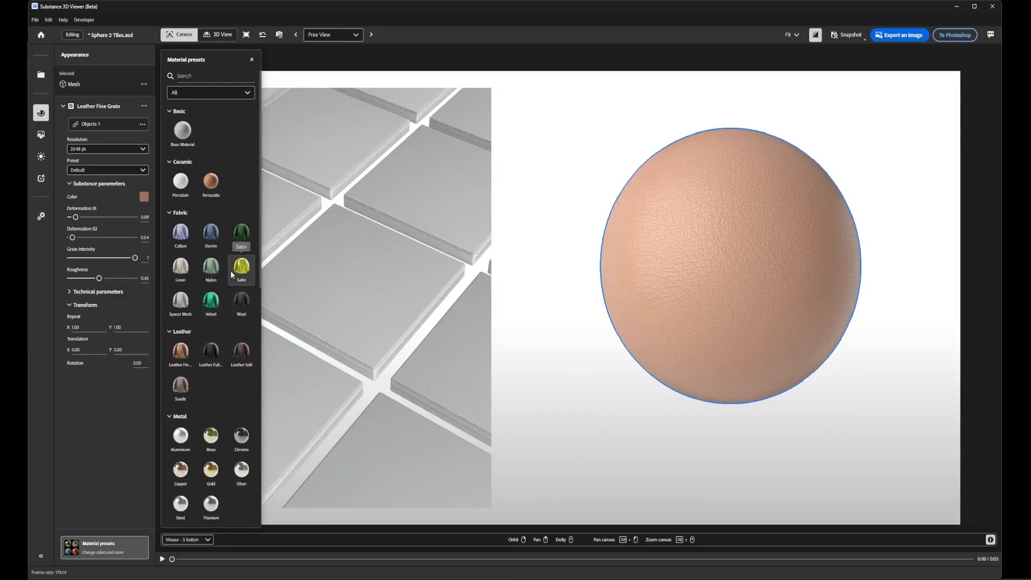
- Try the Leather Full Grain, Nylon and Denim material presets on the sphere
{"action": "left_click_drag", "start_coordinate": [218, 350], "coordinate": [713, 252]}
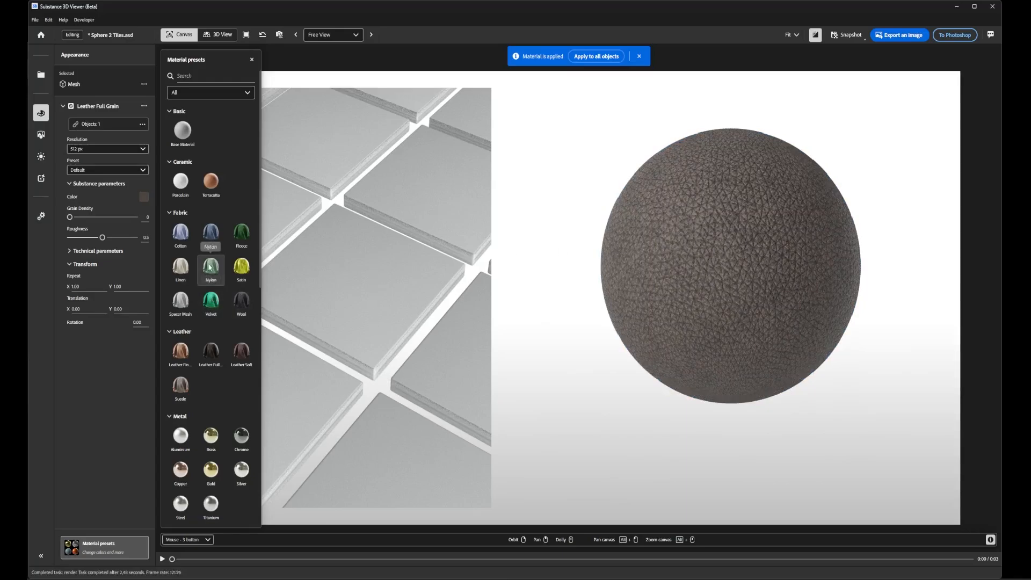
{"action": "left_click_drag", "start_coordinate": [209, 267], "coordinate": [748, 267]}
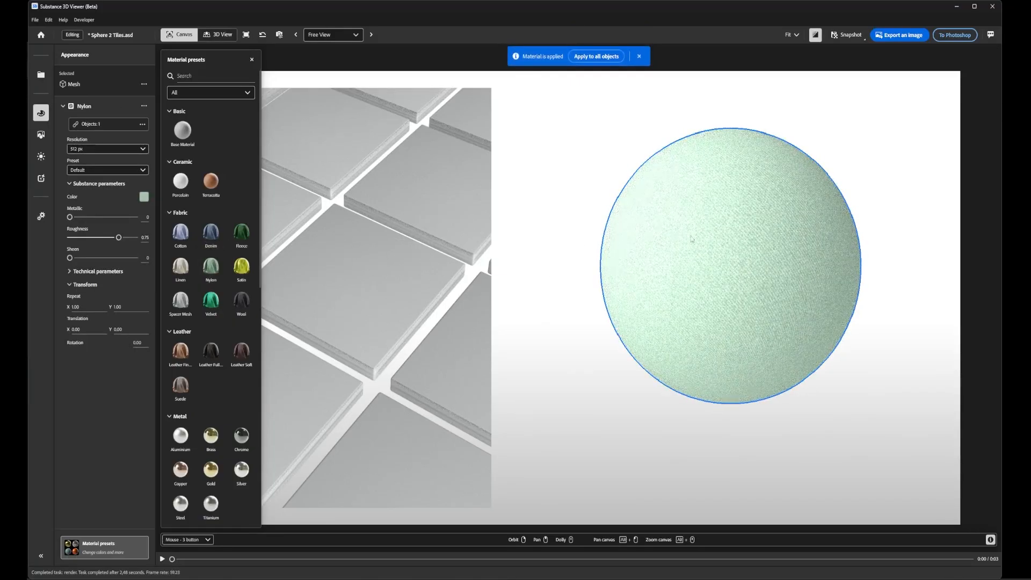
{"action": "left_click_drag", "start_coordinate": [211, 232], "coordinate": [743, 263]}
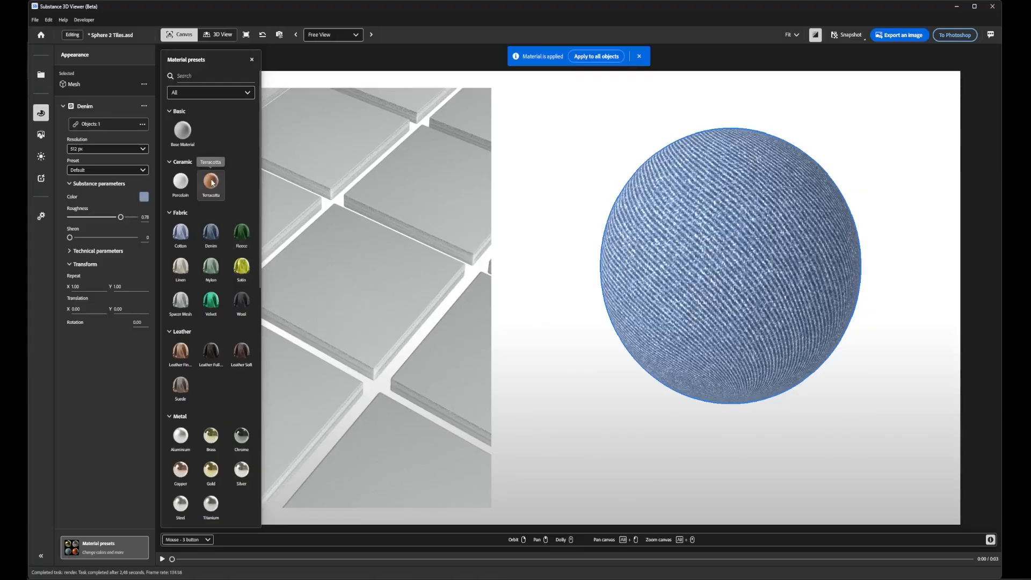
- Apply the Terracotta material at 2048 px resolution to the sphere and rotate the lighting to brighten it
{"action": "left_click_drag", "start_coordinate": [212, 182], "coordinate": [754, 269]}
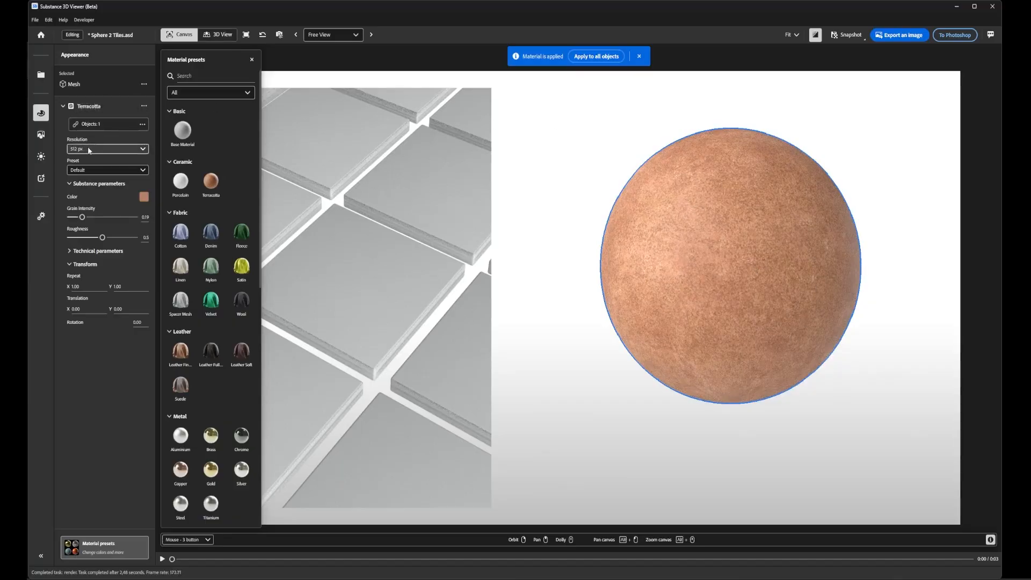
{"action": "left_click", "coordinate": [143, 150]}
{"action": "left_click", "coordinate": [94, 234]}
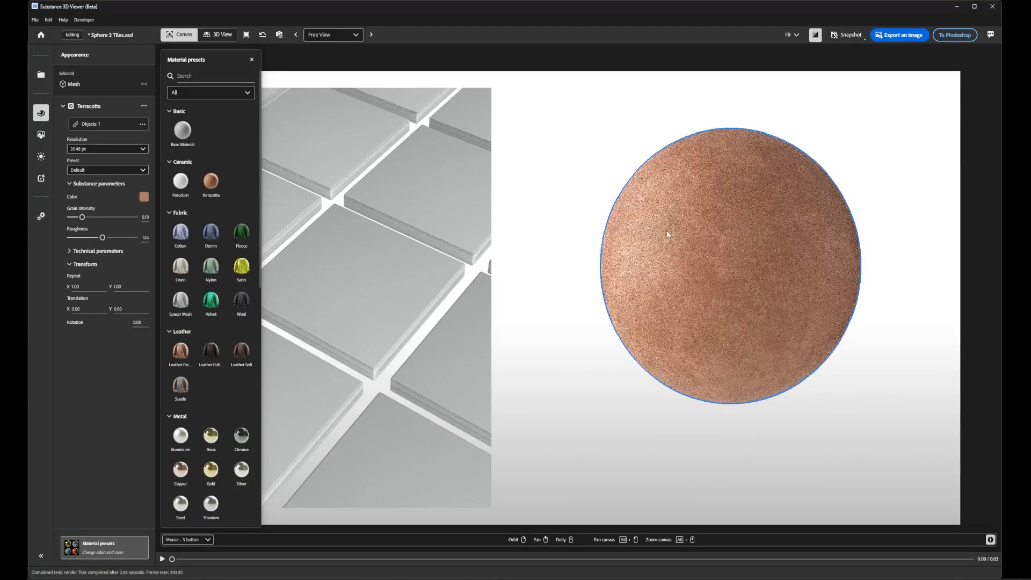
{"action": "right_click_drag", "start_coordinate": [671, 235], "coordinate": [860, 240]}
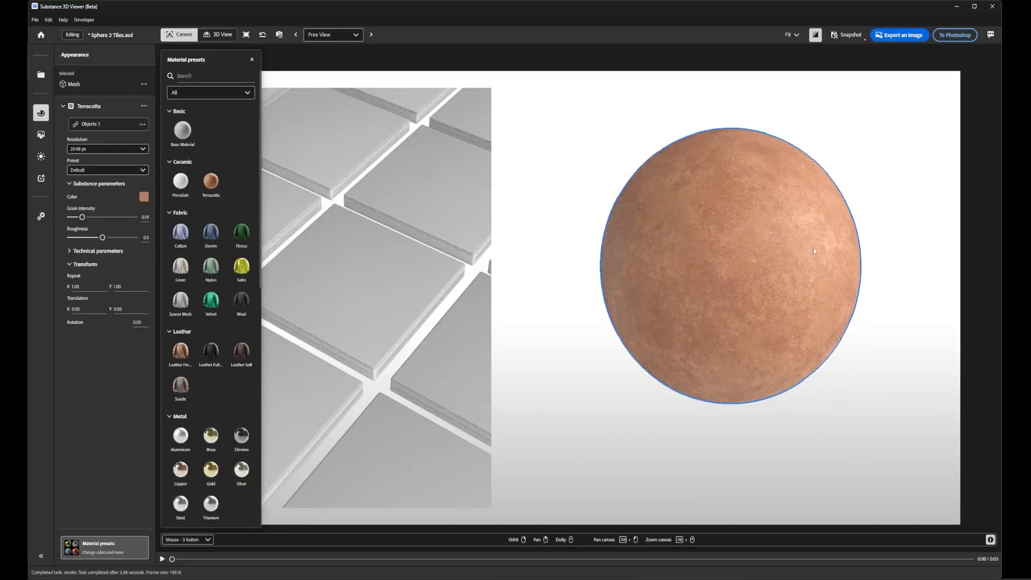
- Enable the ground plane and its reflections in the environment settings, keeping the Studio light preset
{"action": "left_click", "coordinate": [41, 135]}
{"action": "mouse_move", "coordinate": [86, 101]}
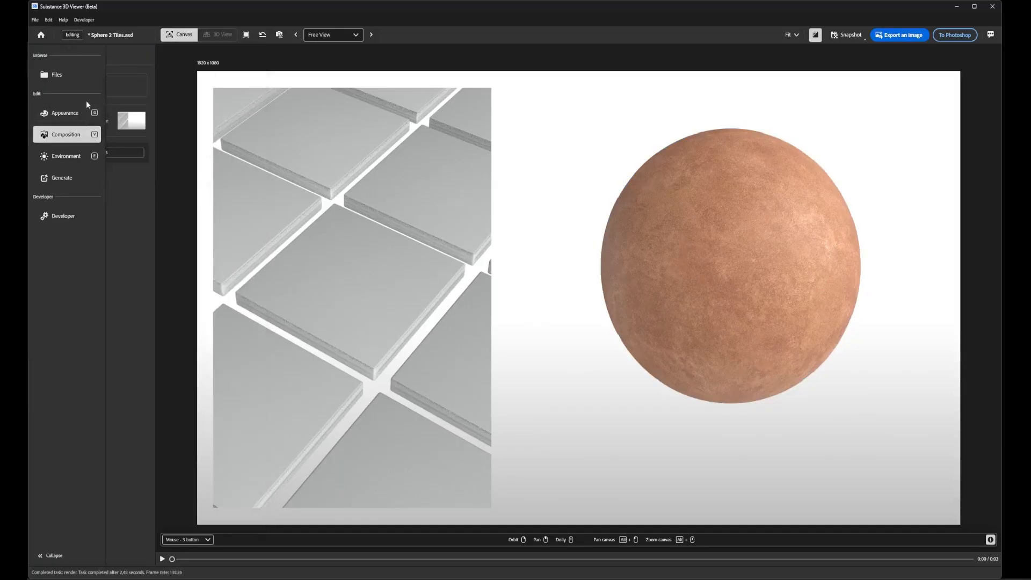
{"action": "left_click", "coordinate": [66, 155]}
{"action": "left_click", "coordinate": [120, 101]}
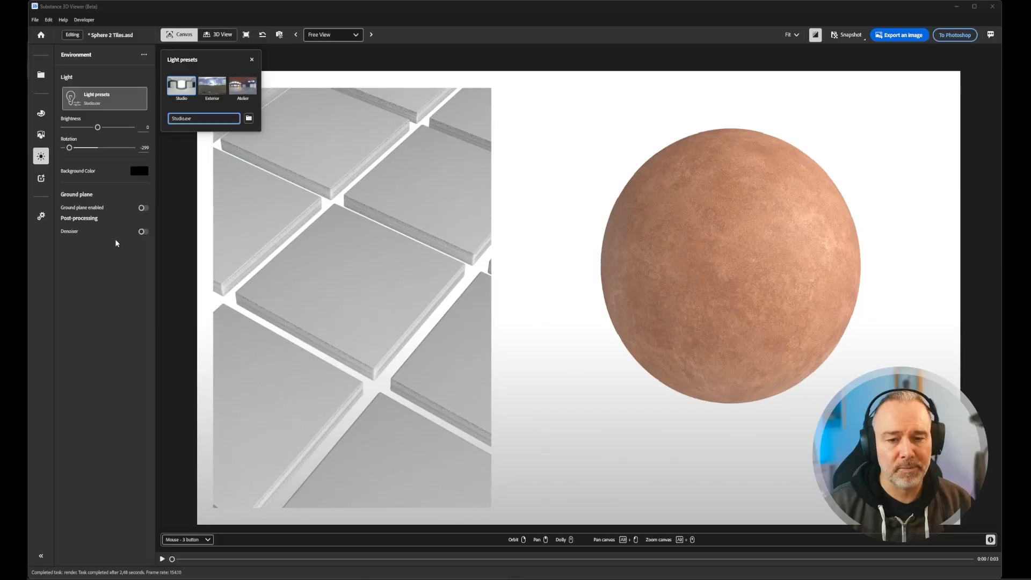
{"action": "left_click", "coordinate": [144, 208]}
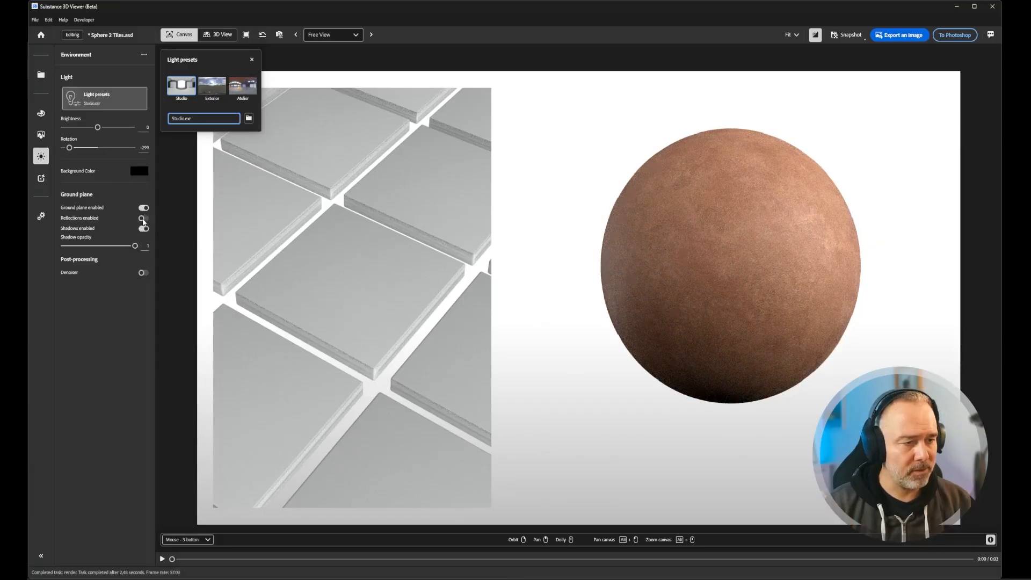
{"action": "left_click", "coordinate": [143, 219]}
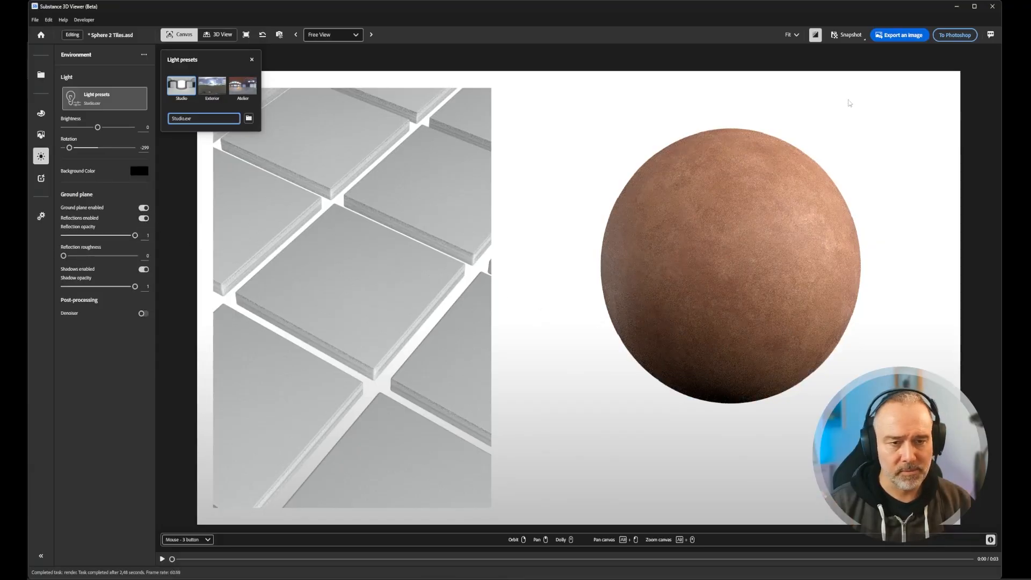
{"action": "left_click", "coordinate": [248, 61]}
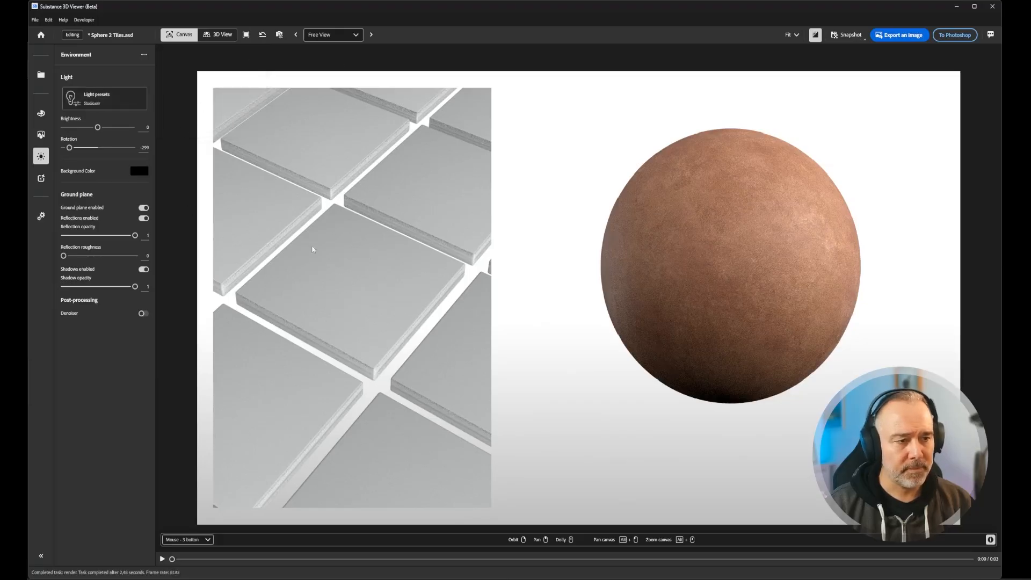
- Rotate the lighting slightly and set the ground's reflection roughness to 0.57 and reflection opacity to 0.94
{"action": "mouse_move", "coordinate": [711, 300]}
{"action": "right_mouse_down", "text": "shift"}
{"action": "mouse_move", "coordinate": [617, 299]}
{"action": "mouse_move", "coordinate": [693, 300]}
{"action": "right_mouse_up", "text": "shift"}
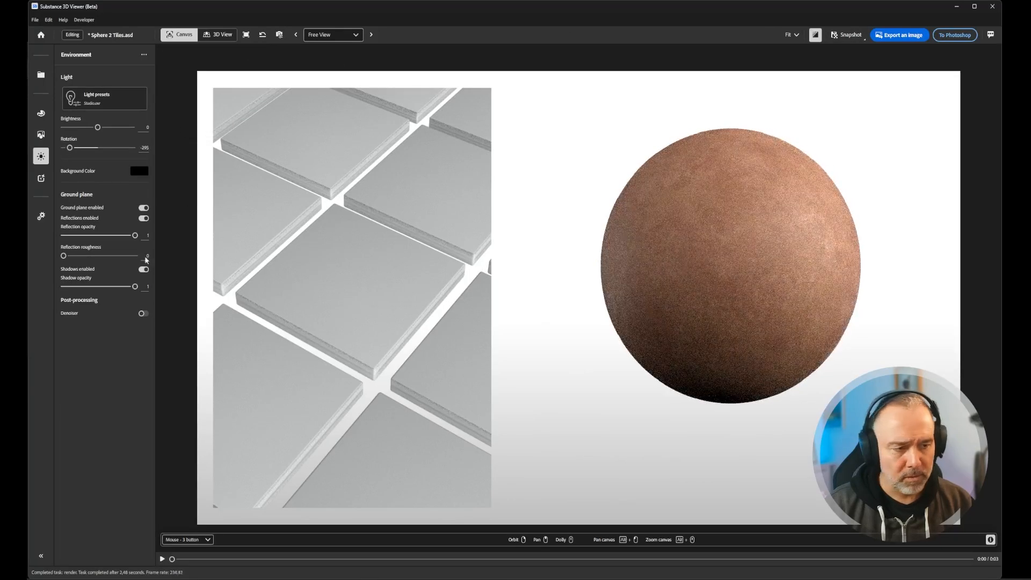
{"action": "left_click_drag", "start_coordinate": [66, 254], "coordinate": [130, 235]}
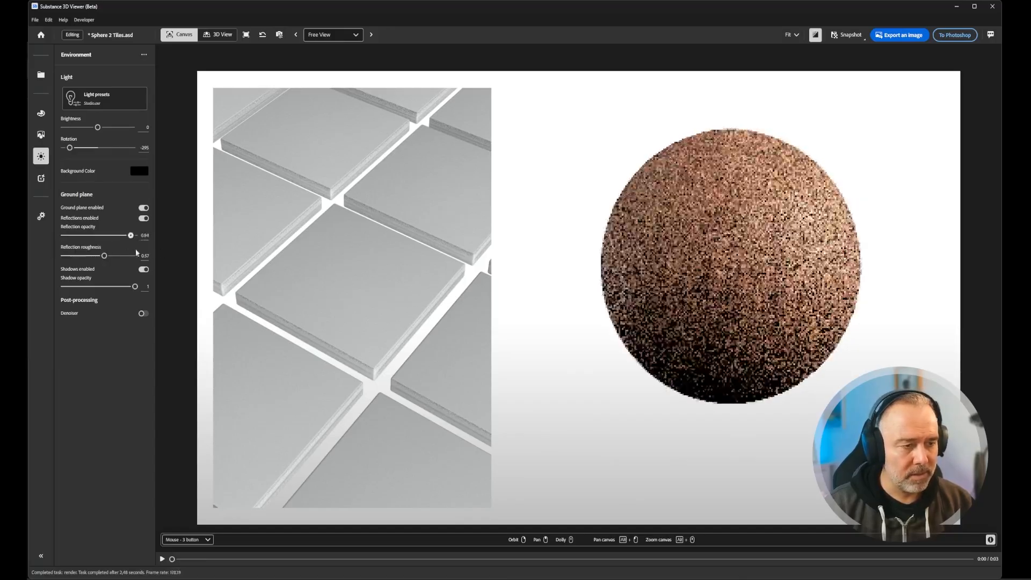
- Reframe the sphere from a low camera angle above its ground shadow and rotate the lighting to -327
{"action": "right_click_drag", "start_coordinate": [662, 266], "coordinate": [707, 296]}
{"action": "middle_click_drag", "start_coordinate": [723, 294], "coordinate": [731, 273]}
{"action": "mouse_move", "coordinate": [730, 272]}
{"action": "right_mouse_down", "text": "shift"}
{"action": "mouse_move", "coordinate": [729, 287]}
{"action": "mouse_move", "coordinate": [730, 270]}
{"action": "right_mouse_up", "text": "shift"}
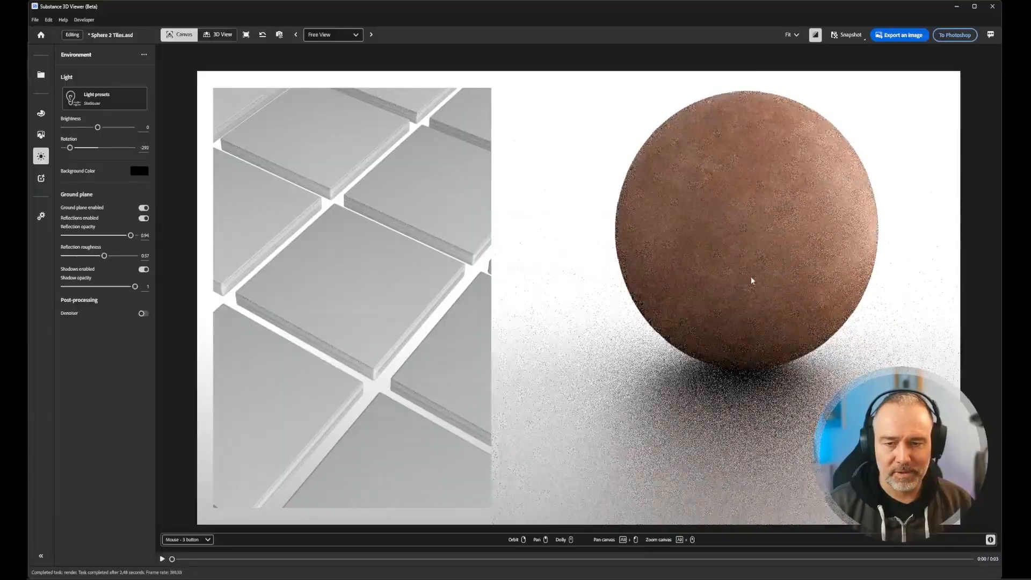
{"action": "middle_click_drag", "start_coordinate": [743, 239], "coordinate": [725, 248]}
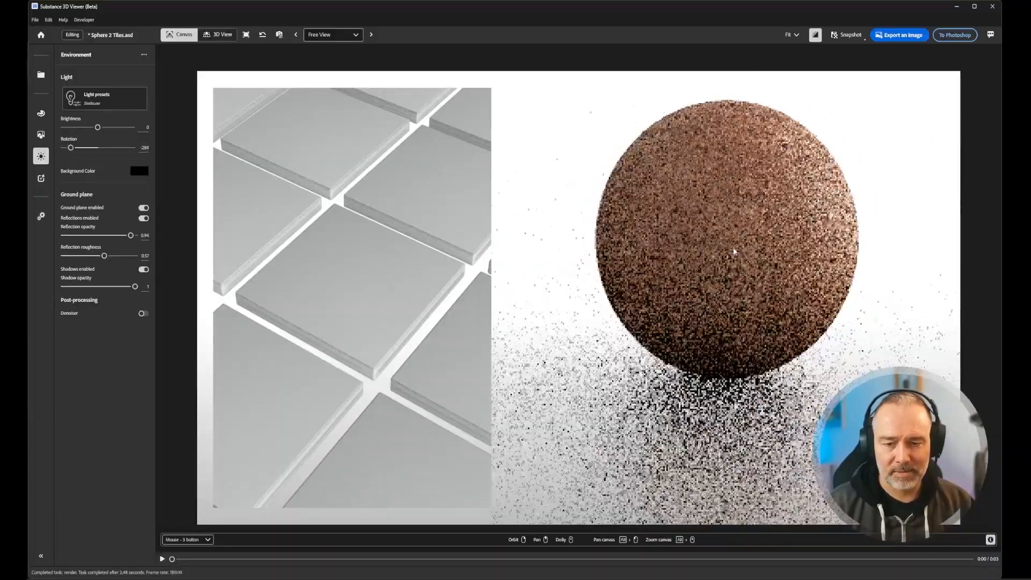
{"action": "right_click_drag", "start_coordinate": [731, 249], "coordinate": [742, 223], "text": "shift"}
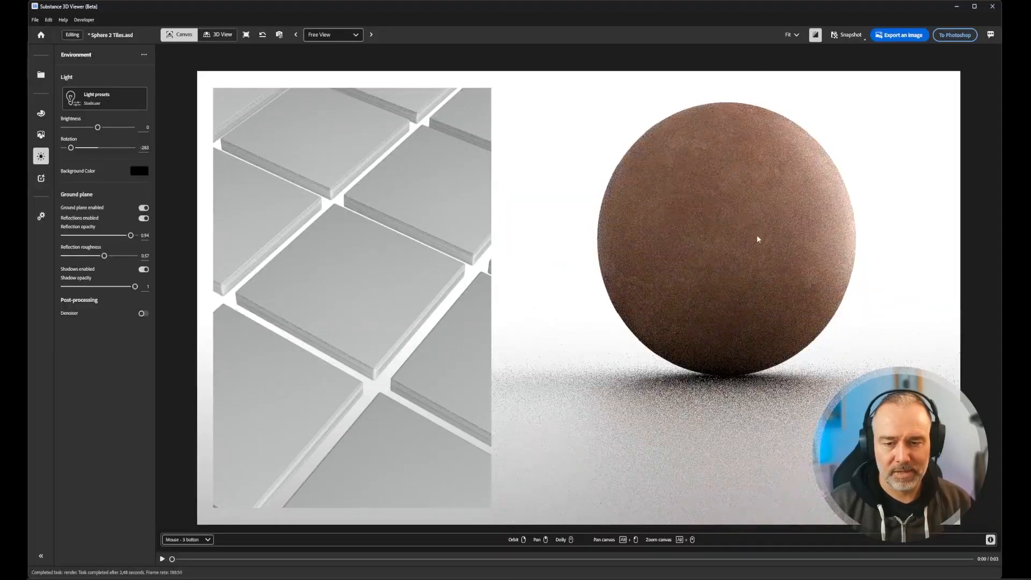
{"action": "right_click_drag", "start_coordinate": [729, 245], "coordinate": [704, 243], "text": "shift"}
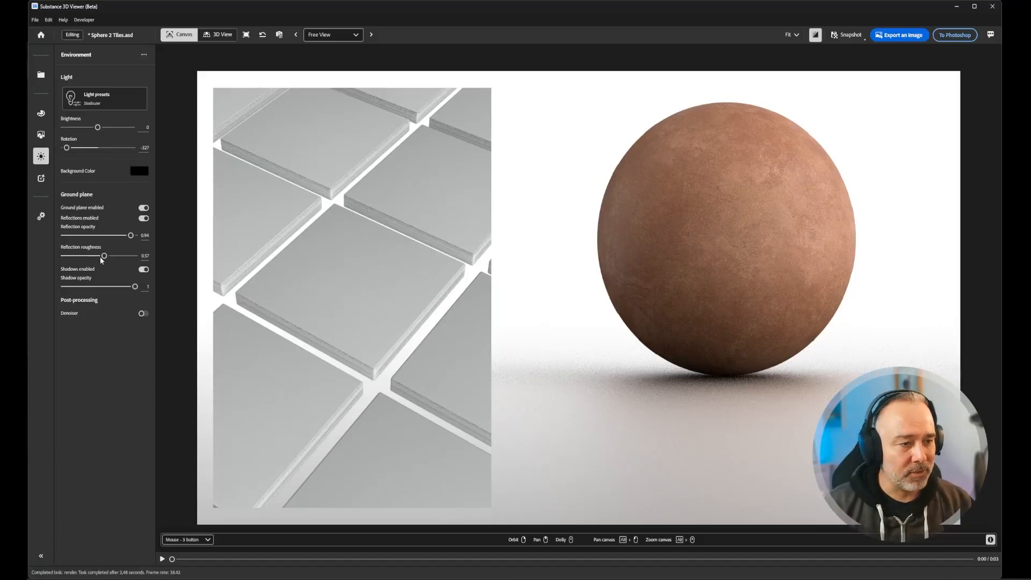
- Set the ground's reflection roughness to 0.32 and enable the denoiser
{"action": "left_click_drag", "start_coordinate": [103, 256], "coordinate": [63, 256]}
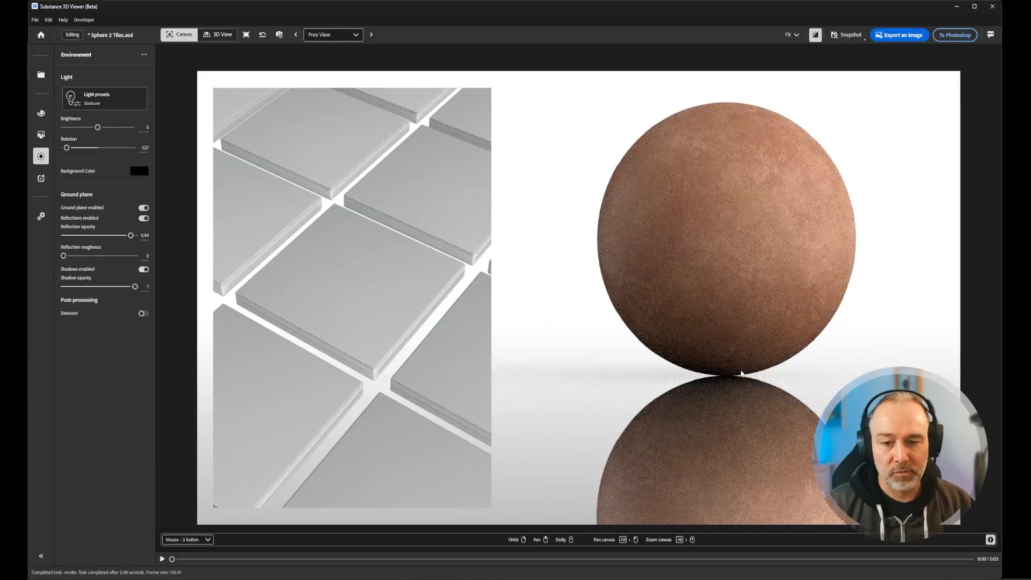
{"action": "left_click_drag", "start_coordinate": [63, 256], "coordinate": [86, 256]}
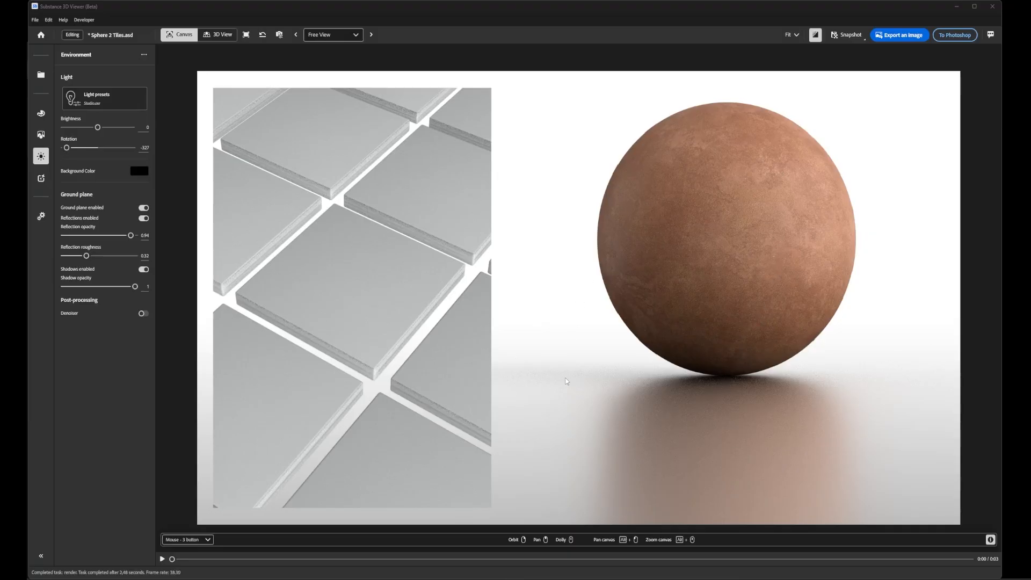
{"action": "left_click", "coordinate": [143, 314]}
- Send the terracotta sphere to Photoshop and switch there to check it in the showcase layout
{"action": "left_click", "coordinate": [959, 39]}
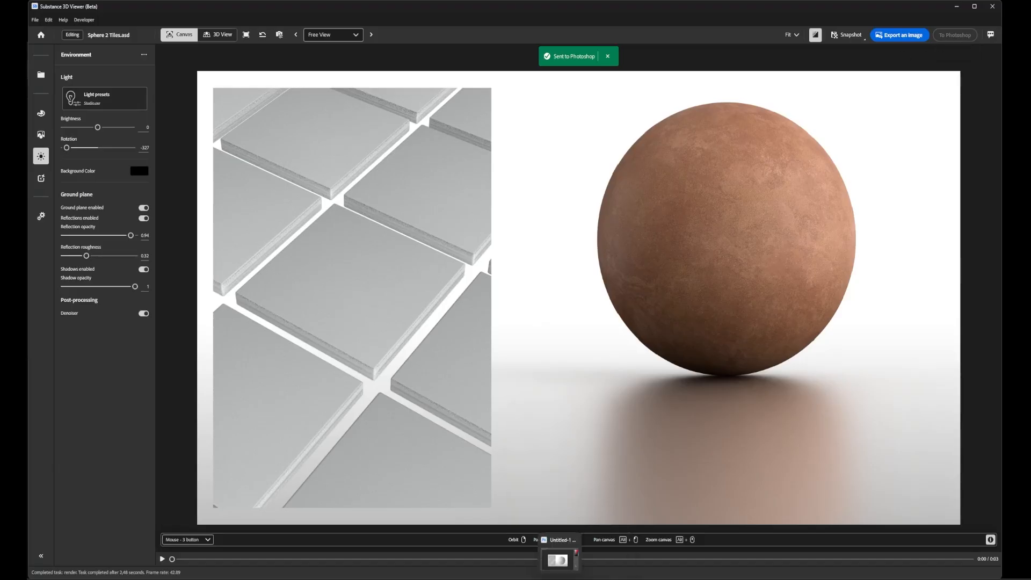
{"action": "left_click", "coordinate": [566, 566]}
{"action": "left_click", "coordinate": [515, 329]}
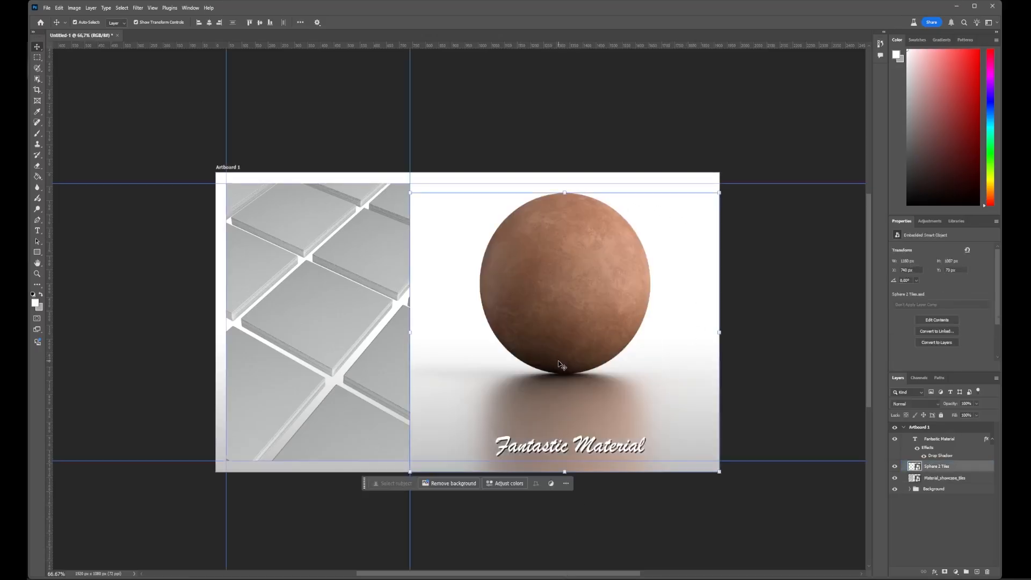
{"action": "left_click", "coordinate": [493, 341]}
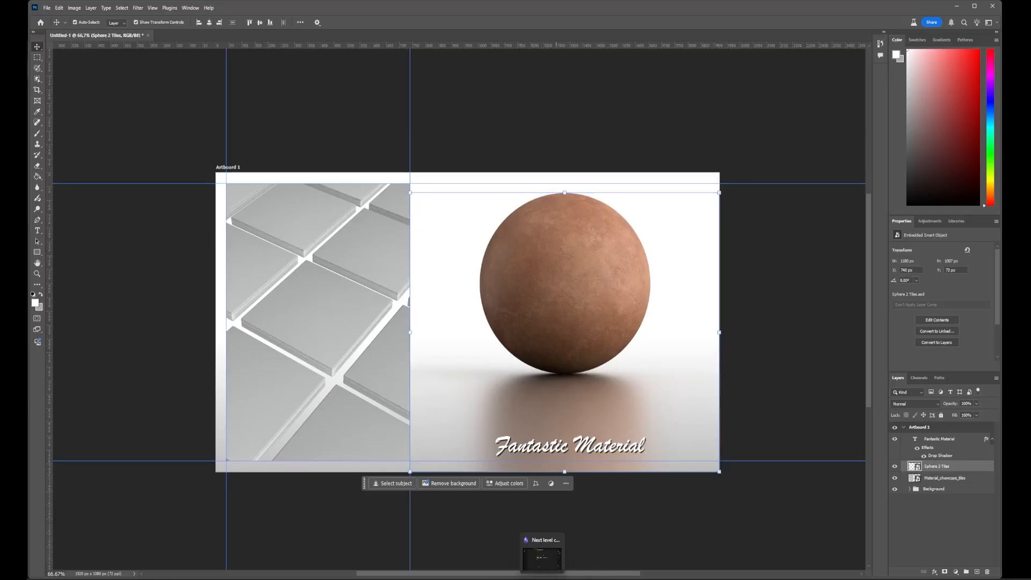
- Switch back to Substance 3D Viewer and make the sphere slightly larger and lower in its frame
{"action": "left_click", "coordinate": [556, 561]}
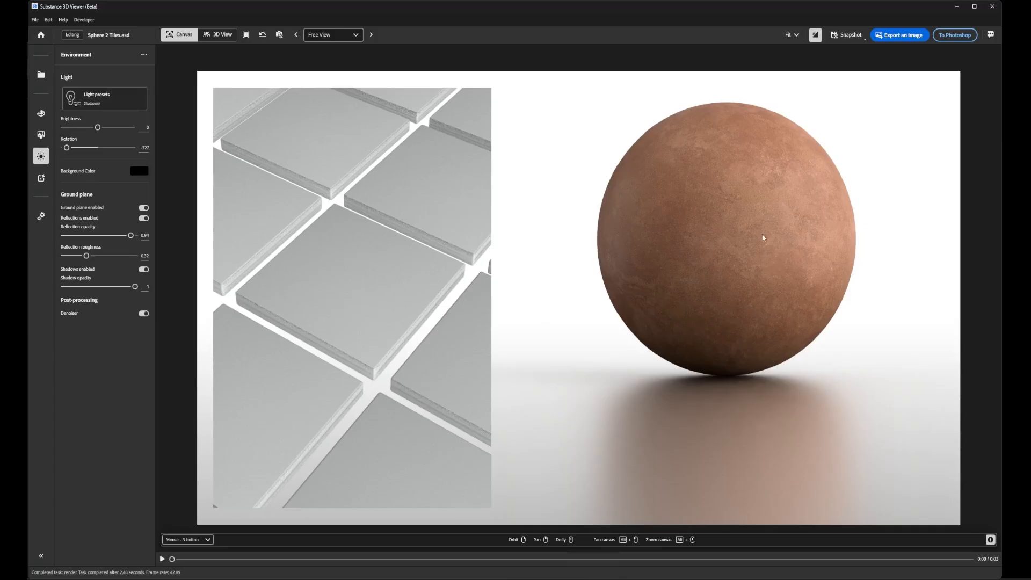
{"action": "scroll", "coordinate": [721, 226], "scroll_direction": "up", "scroll_amount": 3}
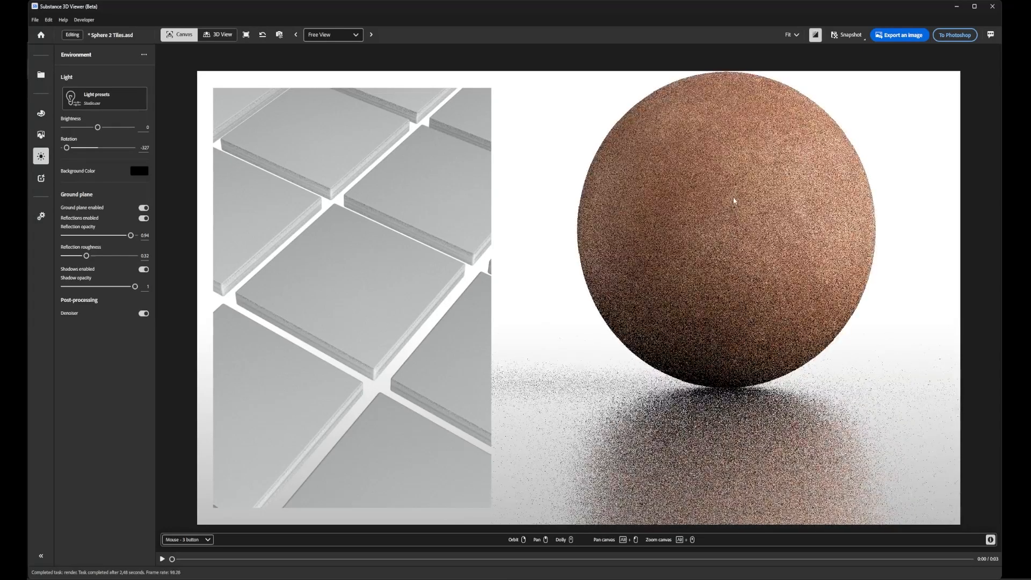
{"action": "scroll", "coordinate": [731, 188], "scroll_direction": "down", "scroll_amount": 1}
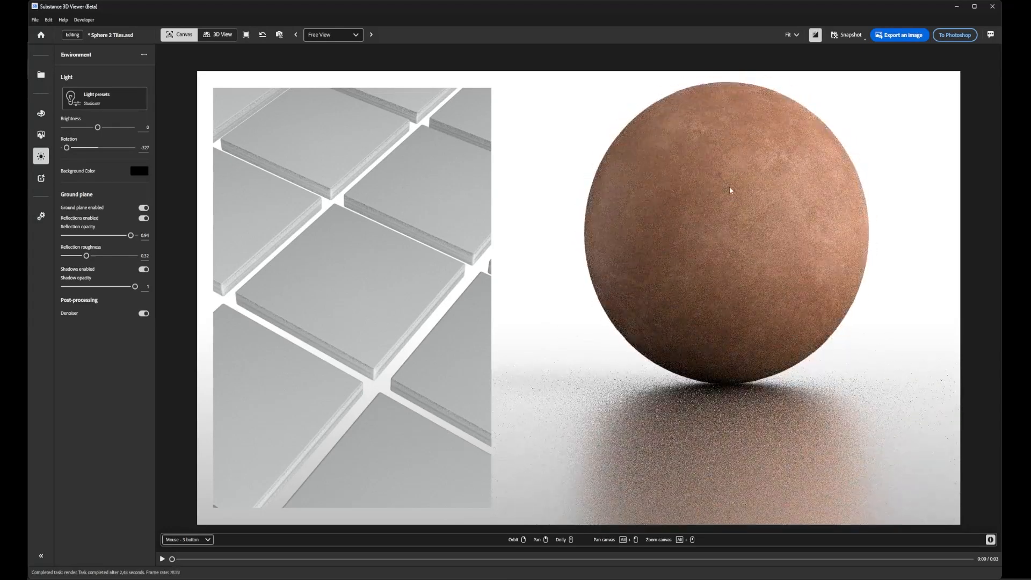
{"action": "middle_click_drag", "start_coordinate": [730, 187], "coordinate": [735, 217]}
{"action": "middle_click_drag", "start_coordinate": [736, 219], "coordinate": [736, 209]}
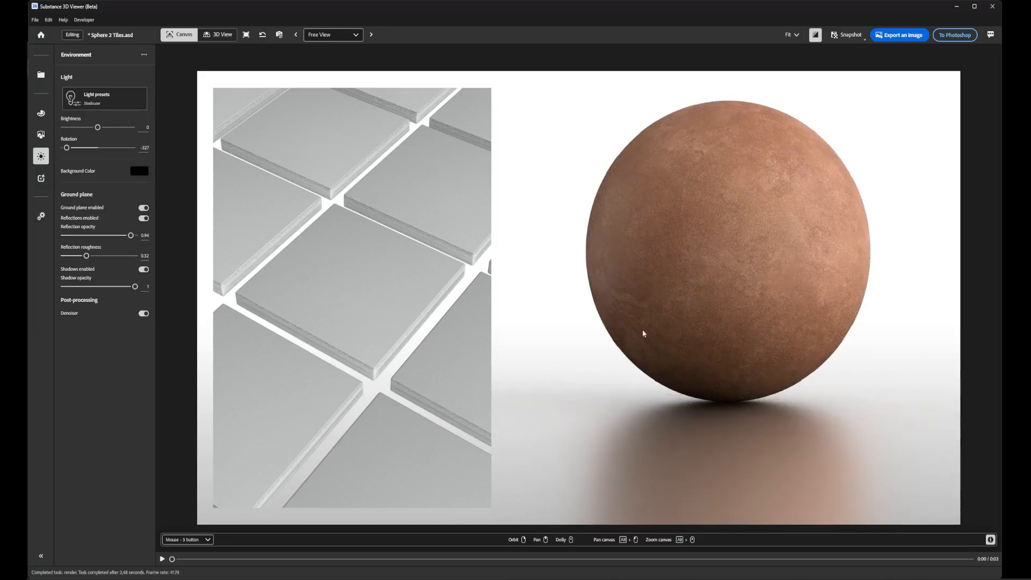
- Send the updated sphere to Photoshop, switch there and move the "Fantastic Material" title slightly up over the sphere's reflection
{"action": "left_click", "coordinate": [959, 35]}
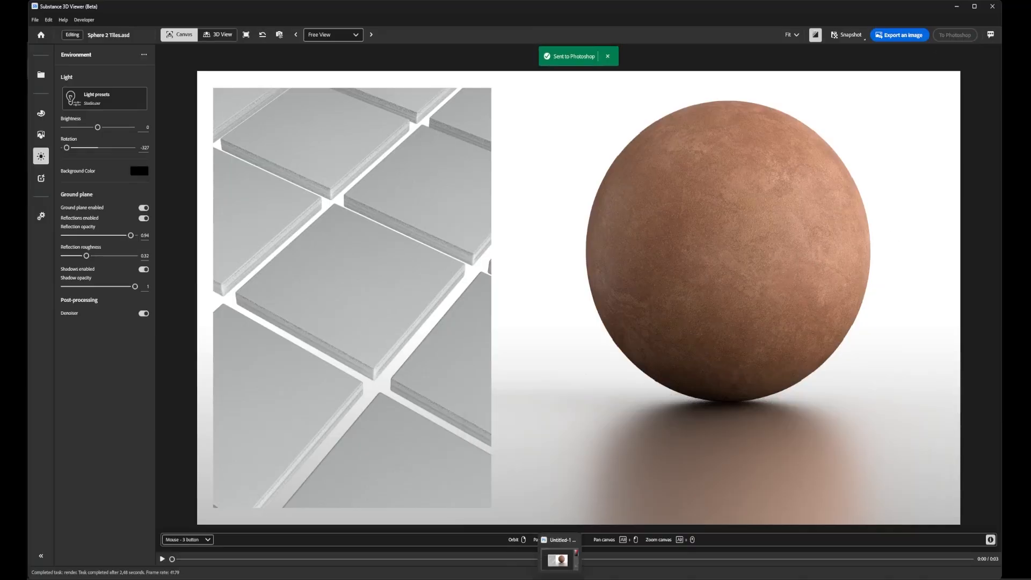
{"action": "left_click", "coordinate": [560, 579]}
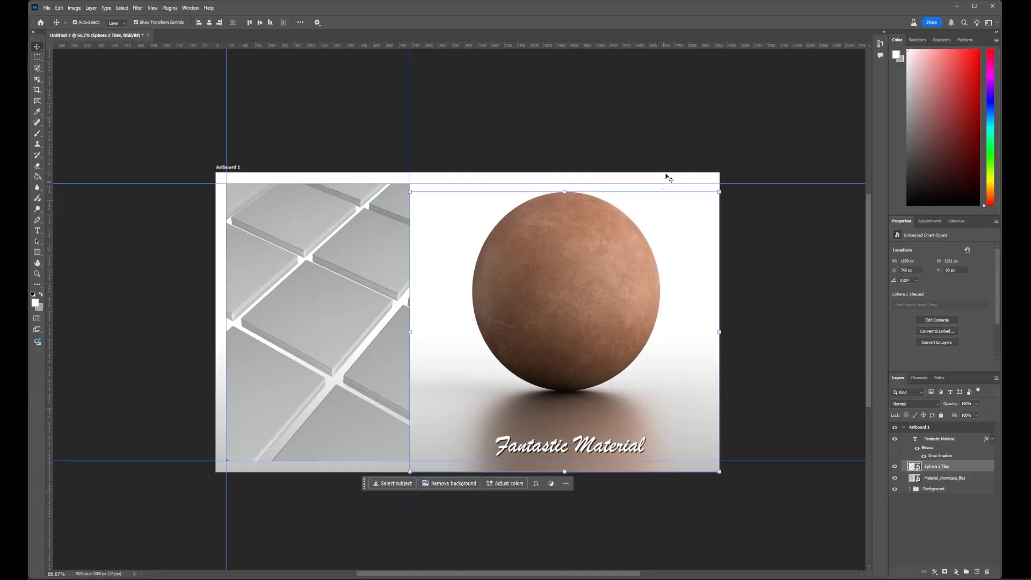
{"action": "left_click", "coordinate": [647, 118]}
{"action": "mouse_move", "coordinate": [613, 579]}
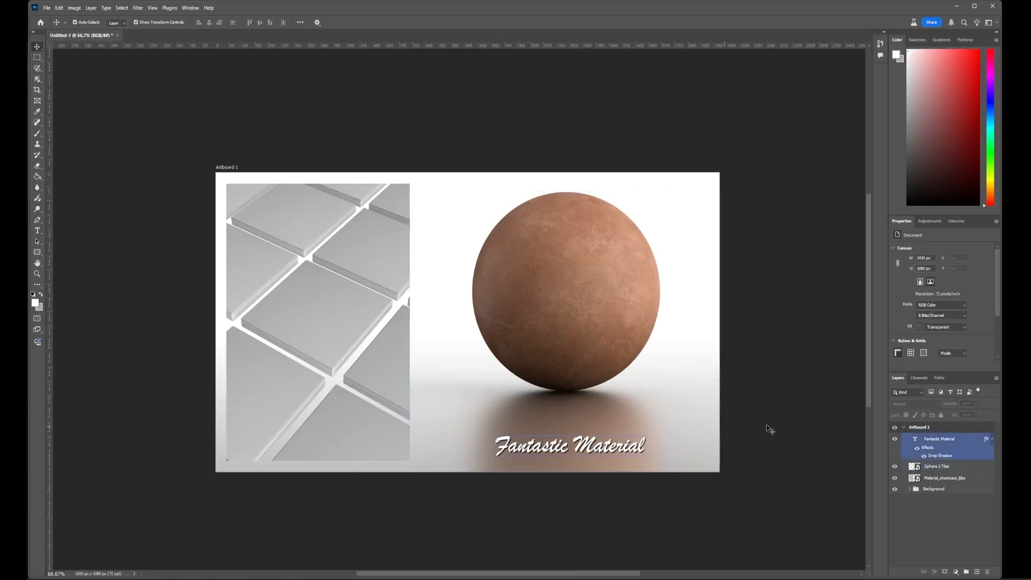
{"action": "left_click_drag", "start_coordinate": [607, 449], "coordinate": [605, 429]}
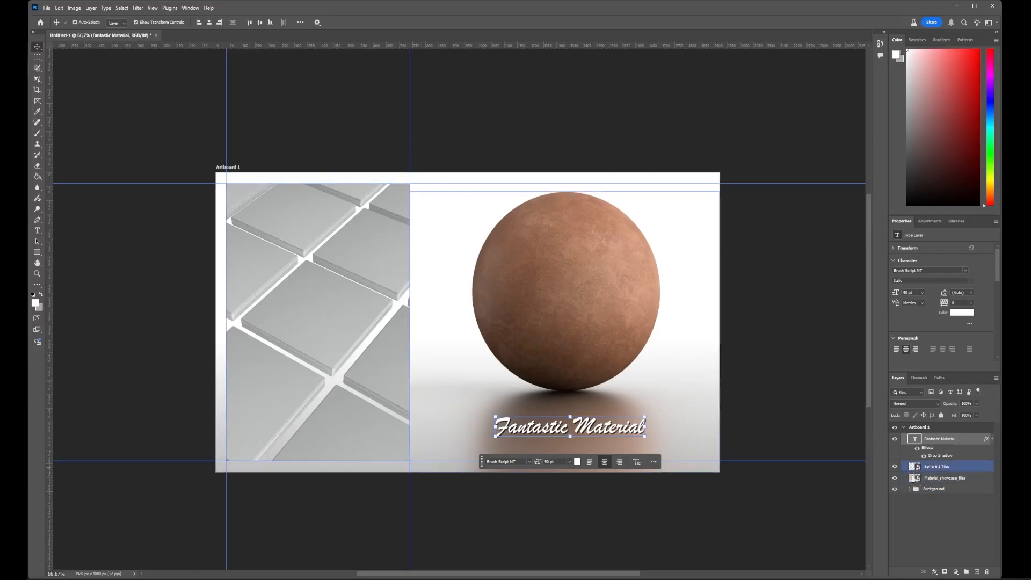
- Open the Material_showcase_tiles smart object for editing in Substance 3D Viewer and switch there
{"action": "double_click", "coordinate": [913, 478]}
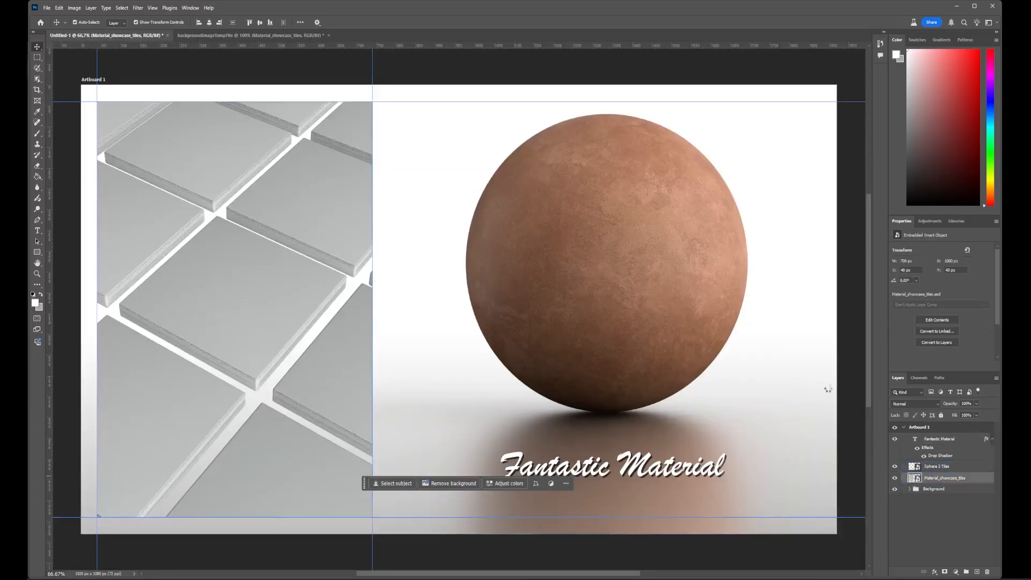
{"action": "mouse_move", "coordinate": [610, 579]}
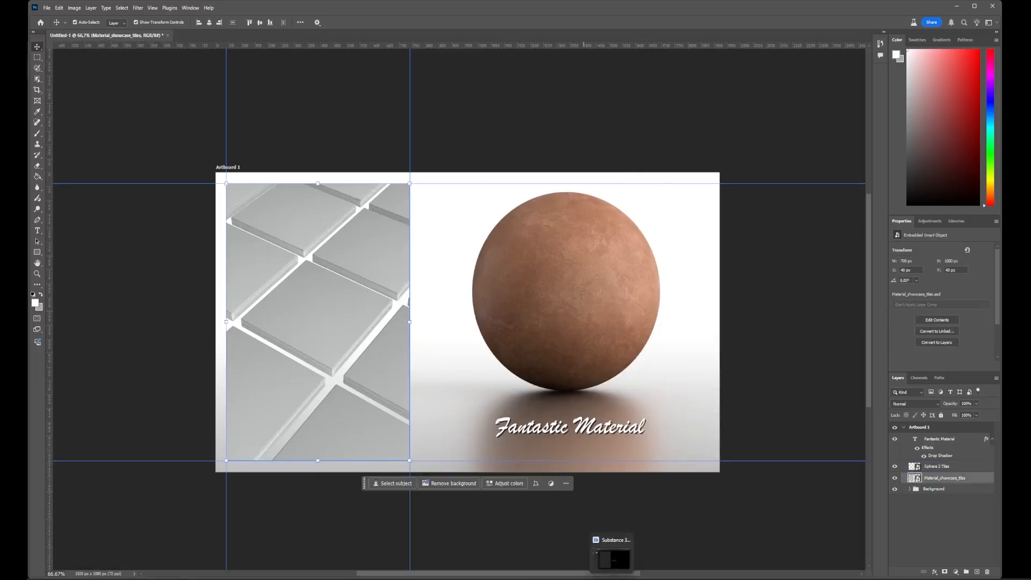
{"action": "left_click", "coordinate": [613, 558]}
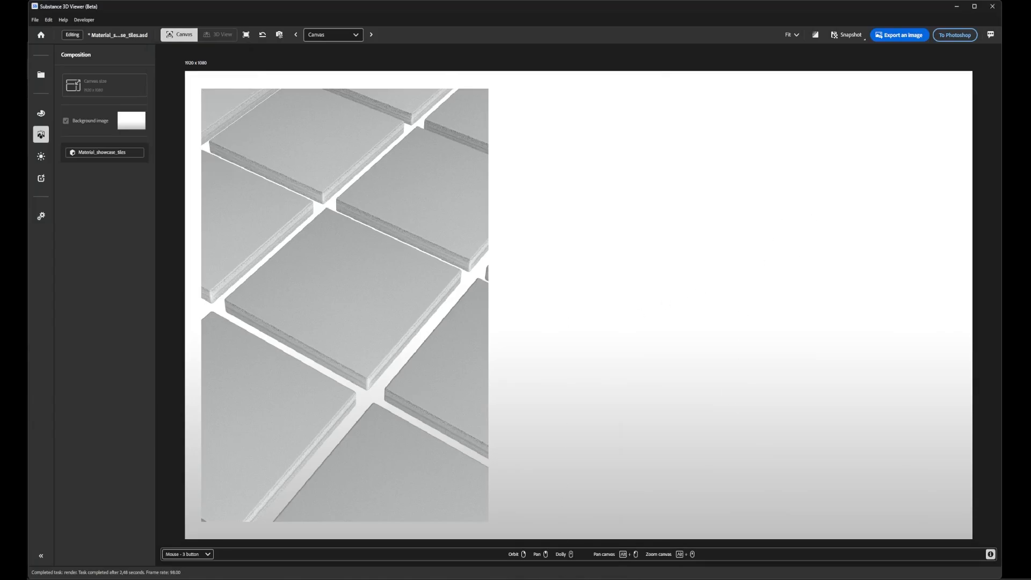
- Switch to Photoshop to review the sphere and title in the layout, and return to the tile scene in Substance 3D Viewer
{"action": "mouse_move", "coordinate": [560, 574]}
{"action": "left_click", "coordinate": [560, 550]}
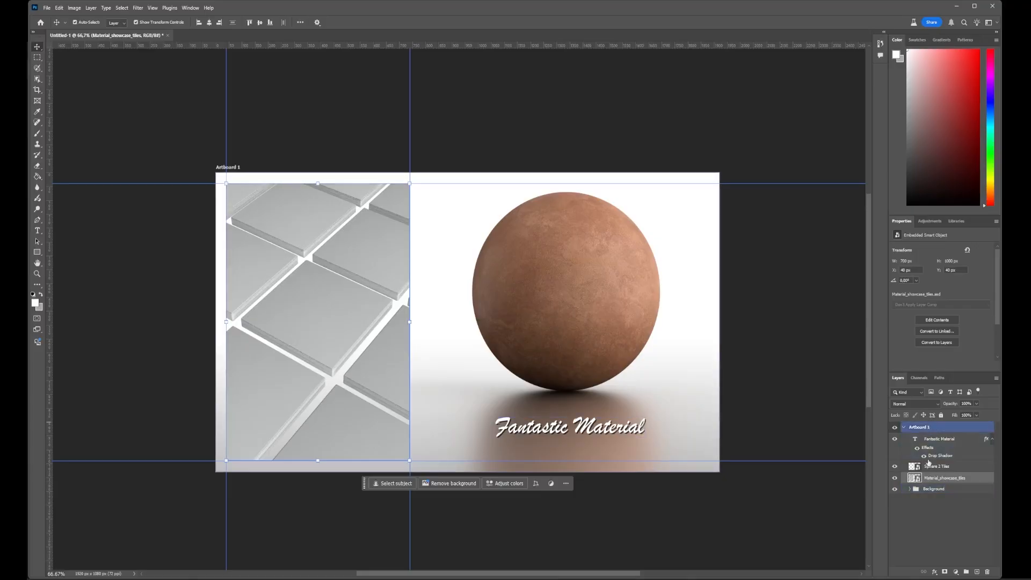
{"action": "left_click", "coordinate": [612, 285]}
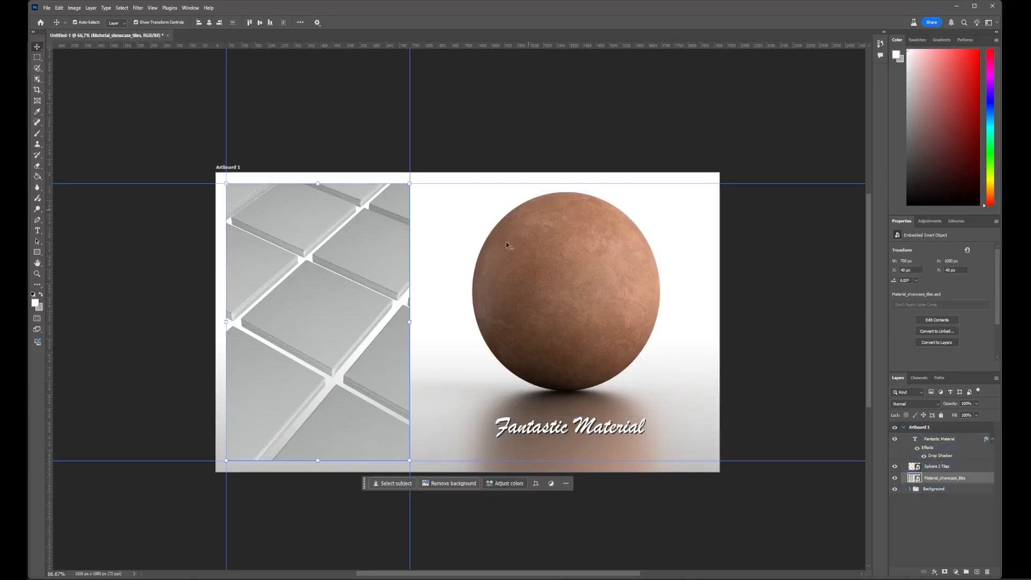
{"action": "mouse_move", "coordinate": [556, 577]}
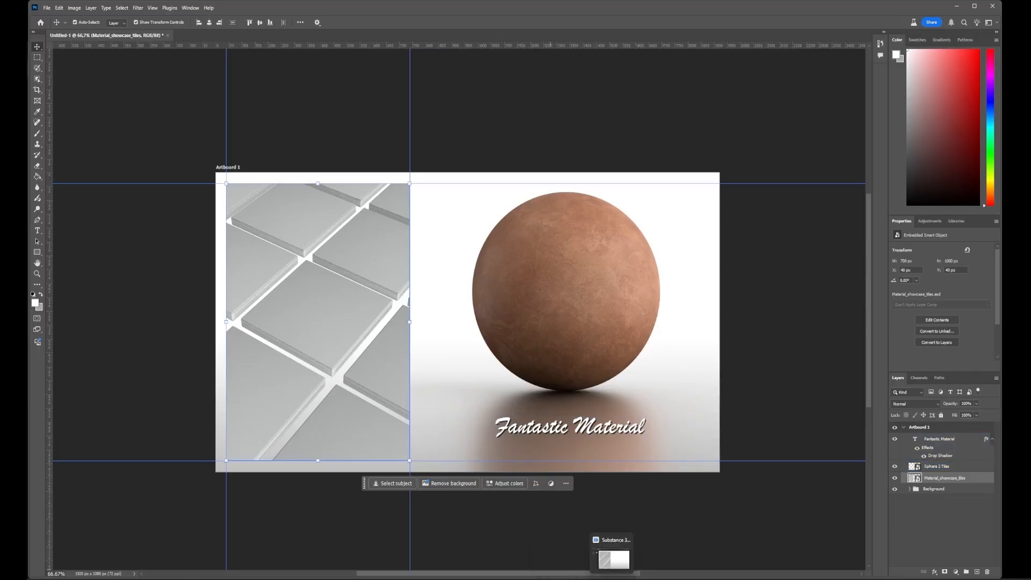
{"action": "left_click", "coordinate": [615, 559]}
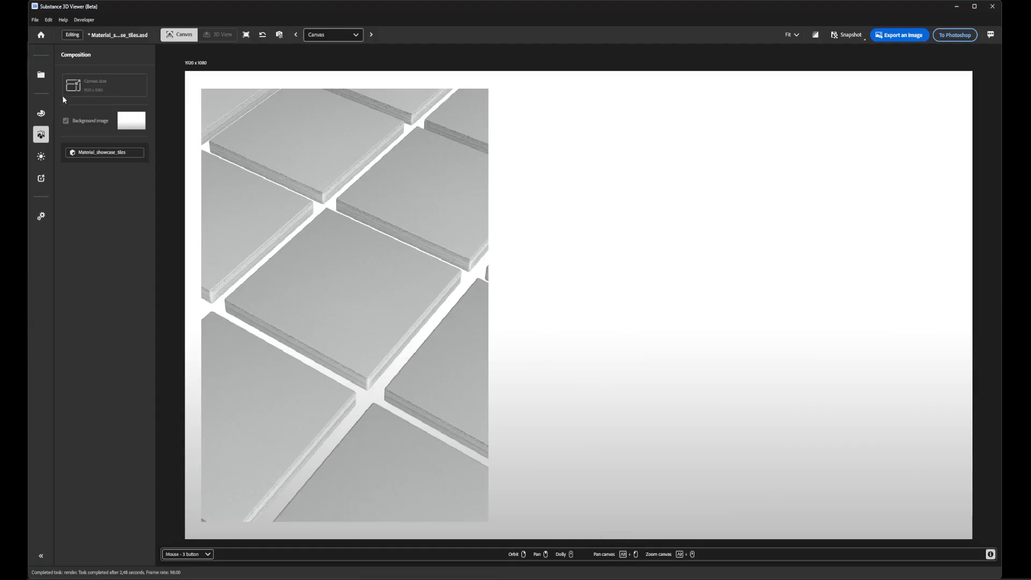
- Apply the Terracotta ceramic preset to the central tile of the grid
{"action": "left_click", "coordinate": [363, 287]}
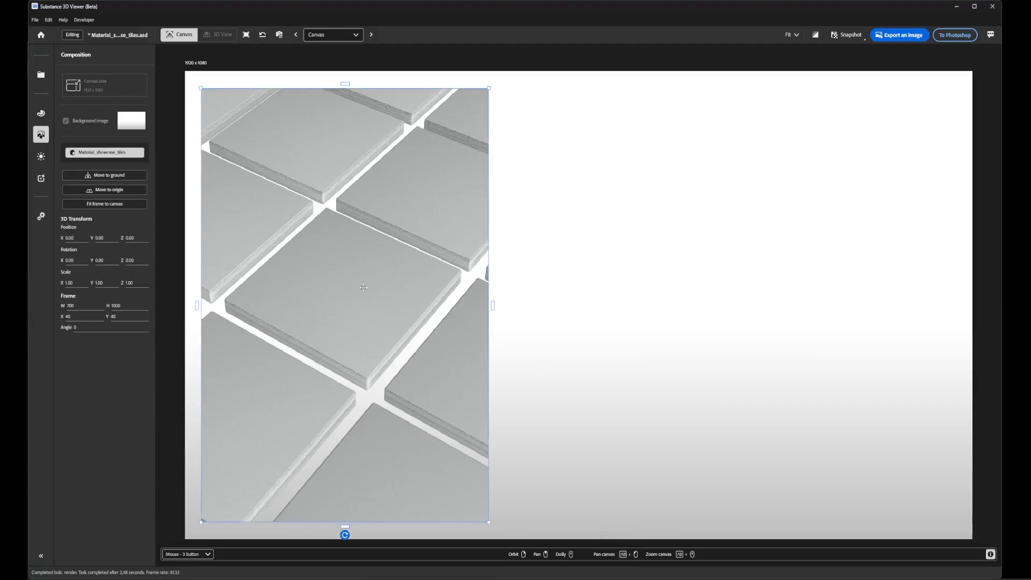
{"action": "left_click", "coordinate": [41, 112]}
{"action": "left_click", "coordinate": [341, 283]}
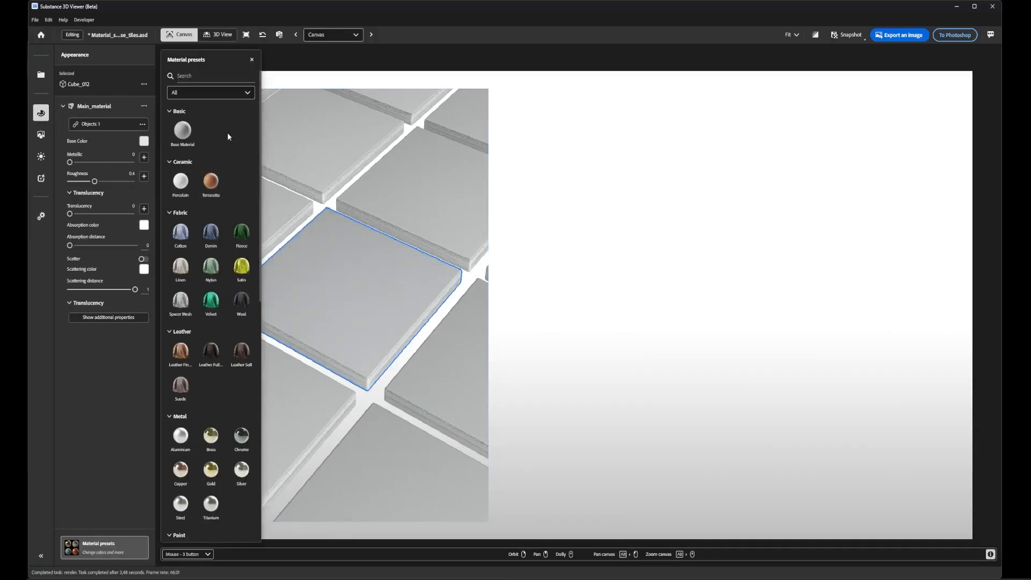
{"action": "left_click_drag", "start_coordinate": [214, 182], "coordinate": [333, 288]}
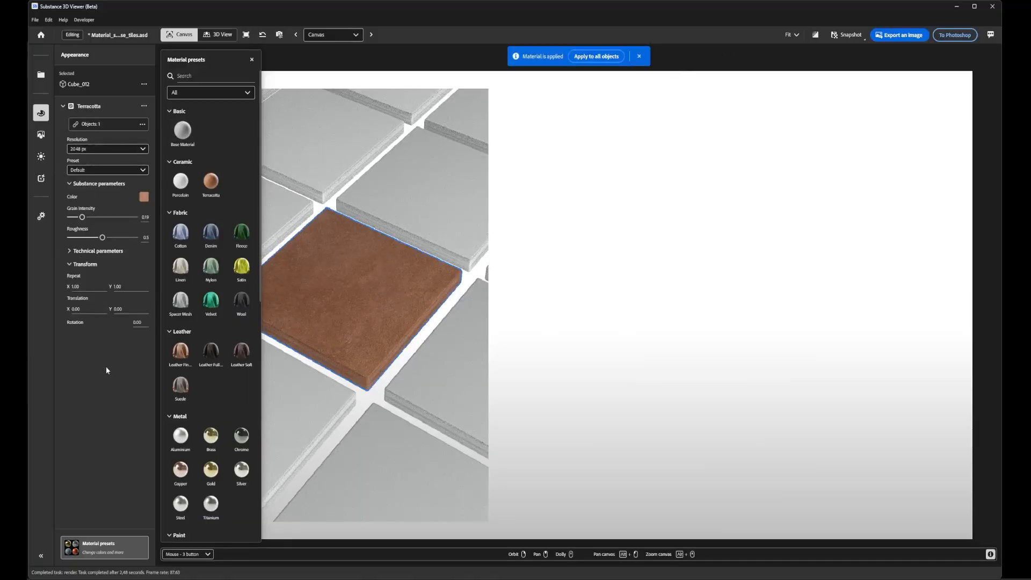
- Try to save the terracotta tile's color as a swatch
{"action": "left_click", "coordinate": [144, 197]}
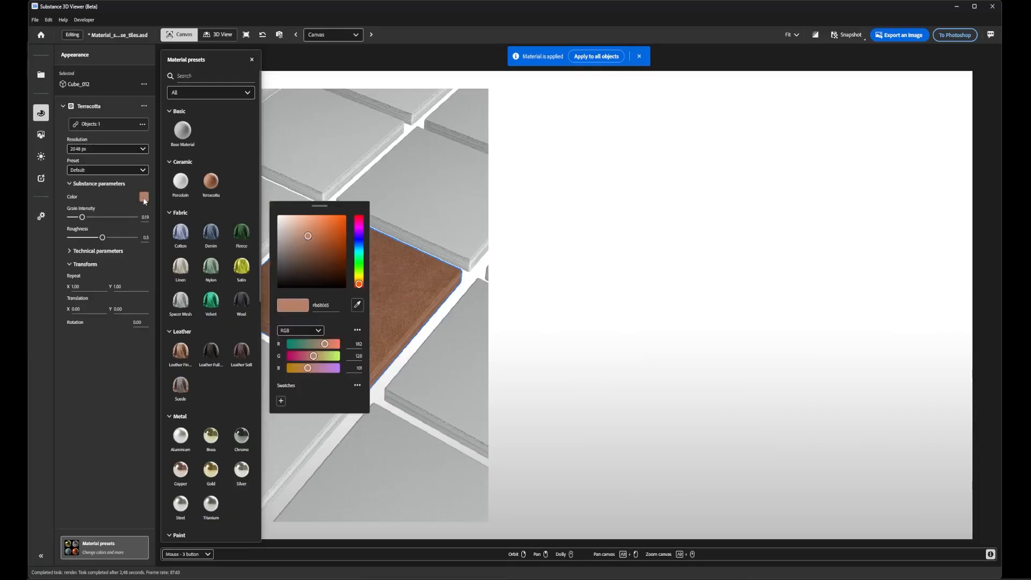
{"action": "left_click", "coordinate": [281, 401]}
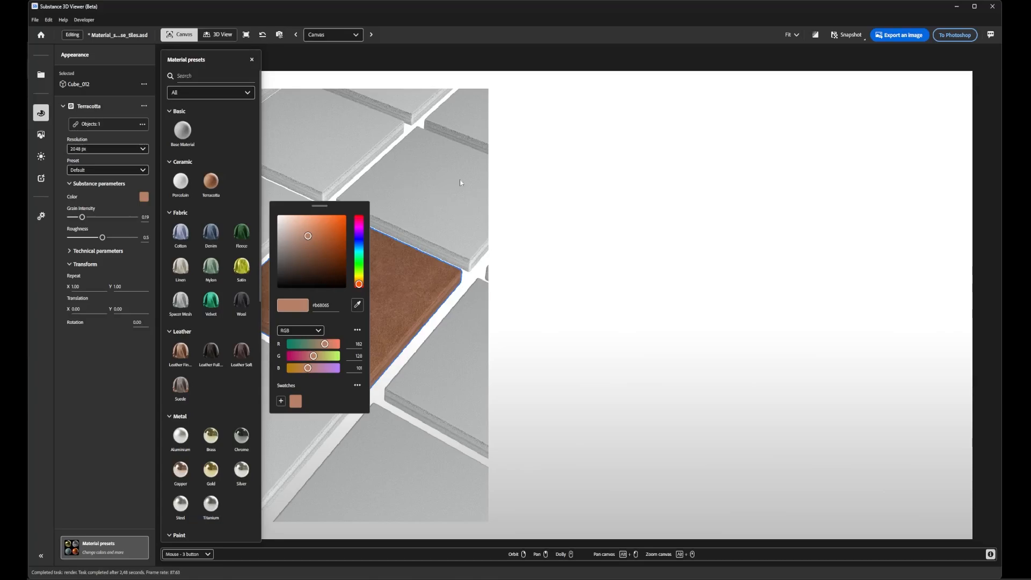
{"action": "left_click", "coordinate": [483, 191]}
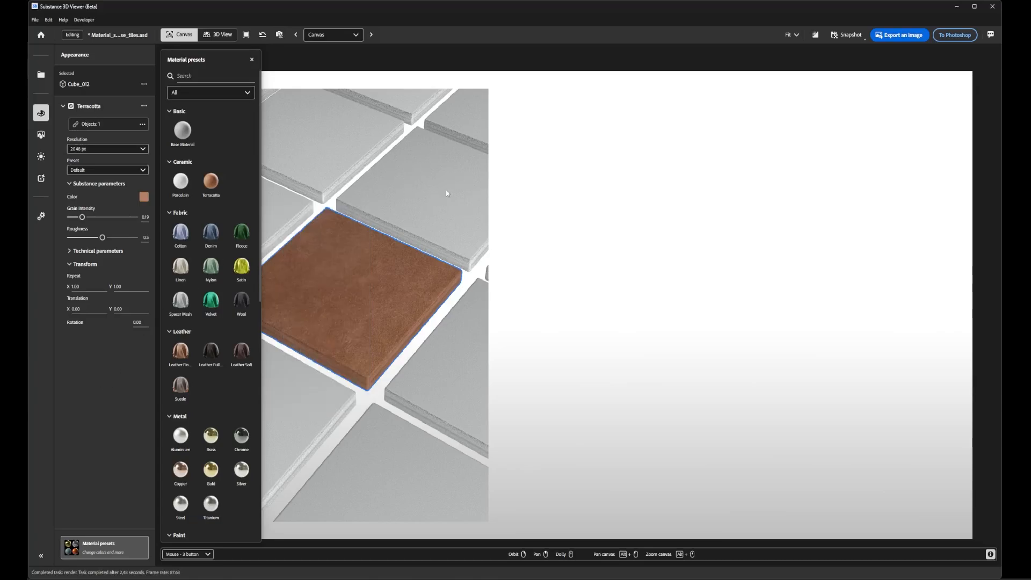
- Set the surrounding tiles' translucency to 1 and sample their absorption color from the terracotta tile
{"action": "left_click", "coordinate": [414, 193]}
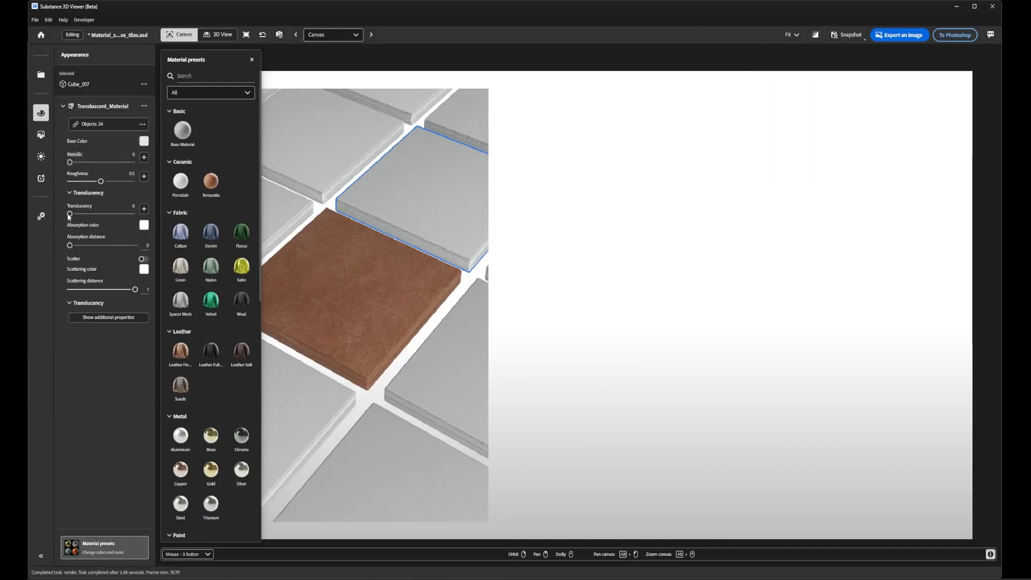
{"action": "left_click_drag", "start_coordinate": [69, 215], "coordinate": [133, 214]}
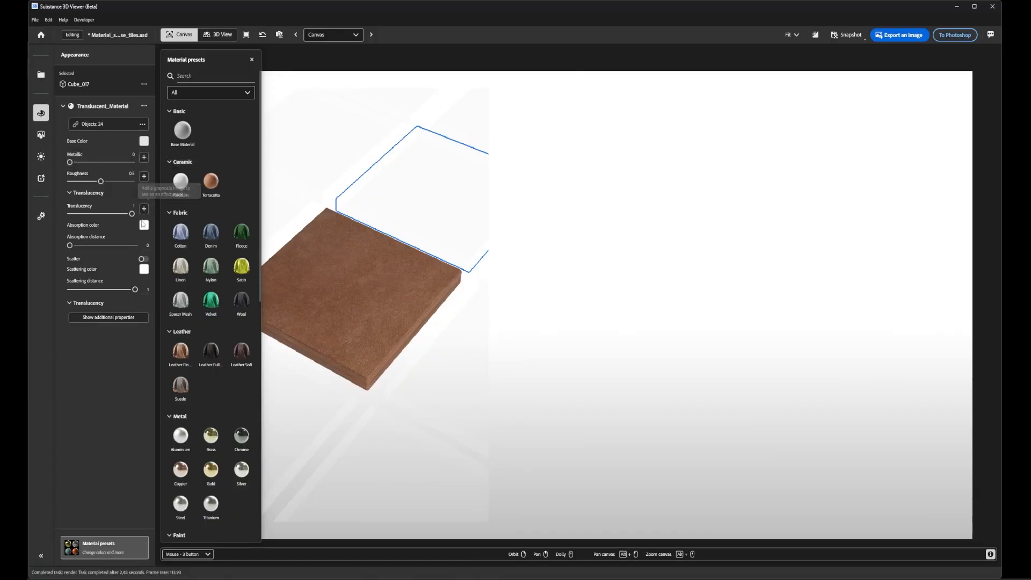
{"action": "left_click", "coordinate": [143, 226]}
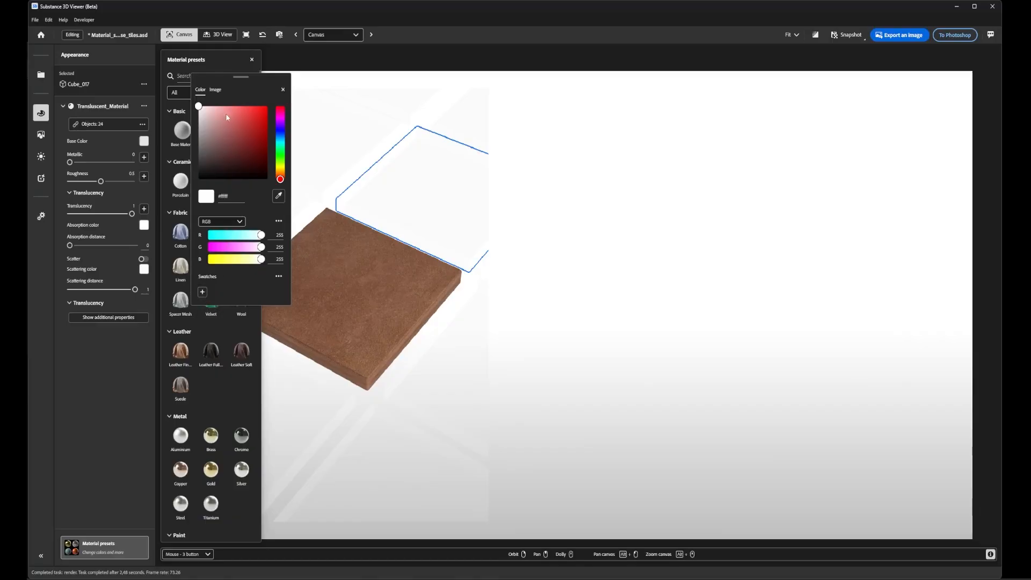
{"action": "left_click", "coordinate": [278, 196]}
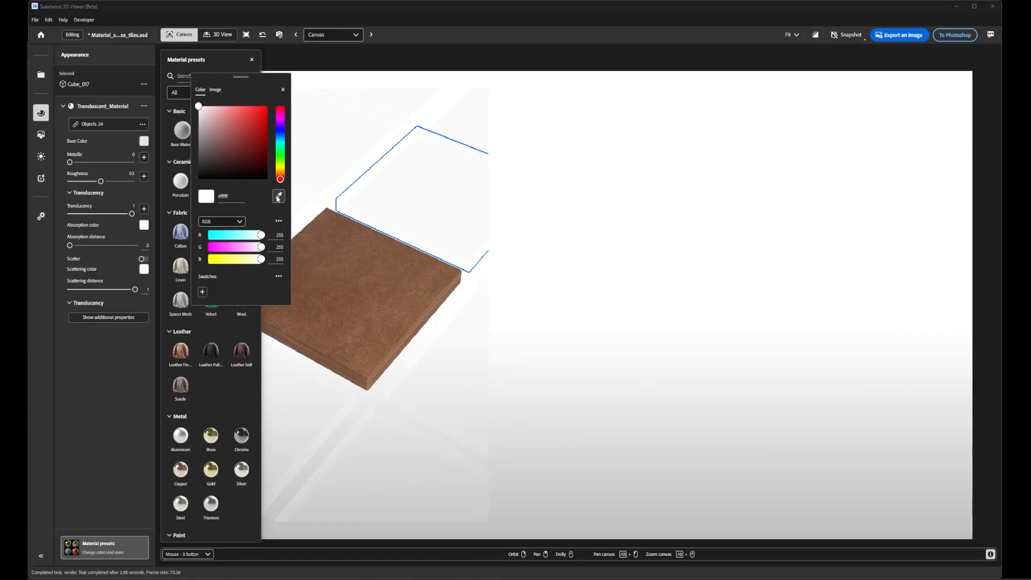
{"action": "left_click", "coordinate": [371, 274]}
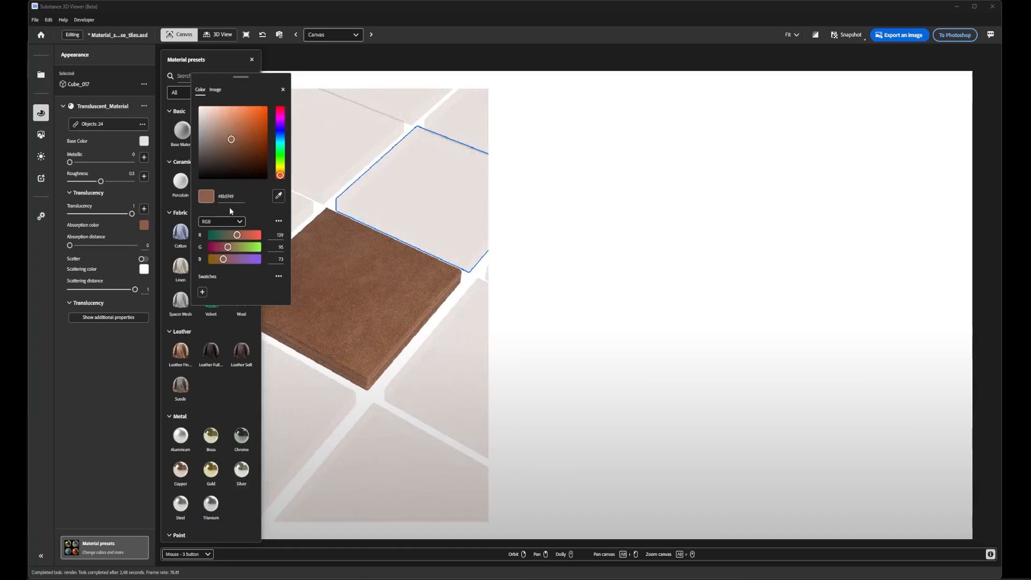
- Turn on ray tracing and set the surrounding tiles' translucency to 0.99 and roughness to 0.23
{"action": "left_click", "coordinate": [815, 36]}
{"action": "left_click", "coordinate": [815, 35]}
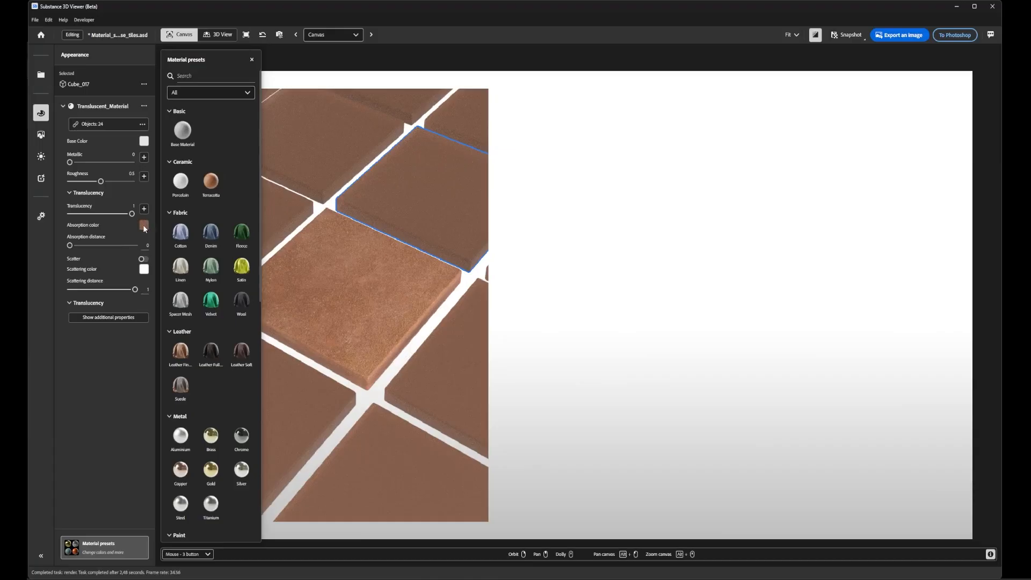
{"action": "left_click_drag", "start_coordinate": [133, 214], "coordinate": [132, 214]}
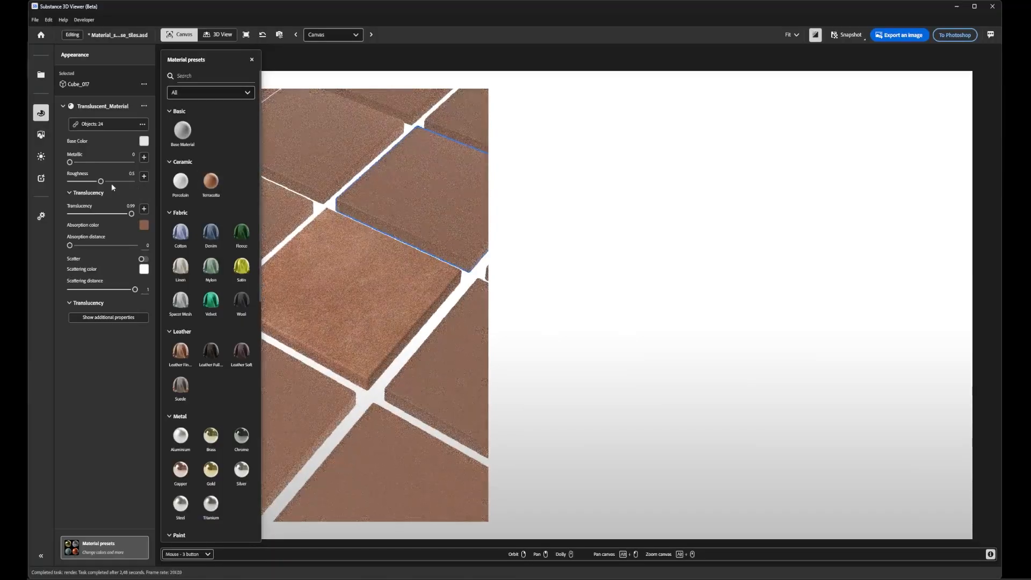
{"action": "left_click_drag", "start_coordinate": [101, 182], "coordinate": [85, 181]}
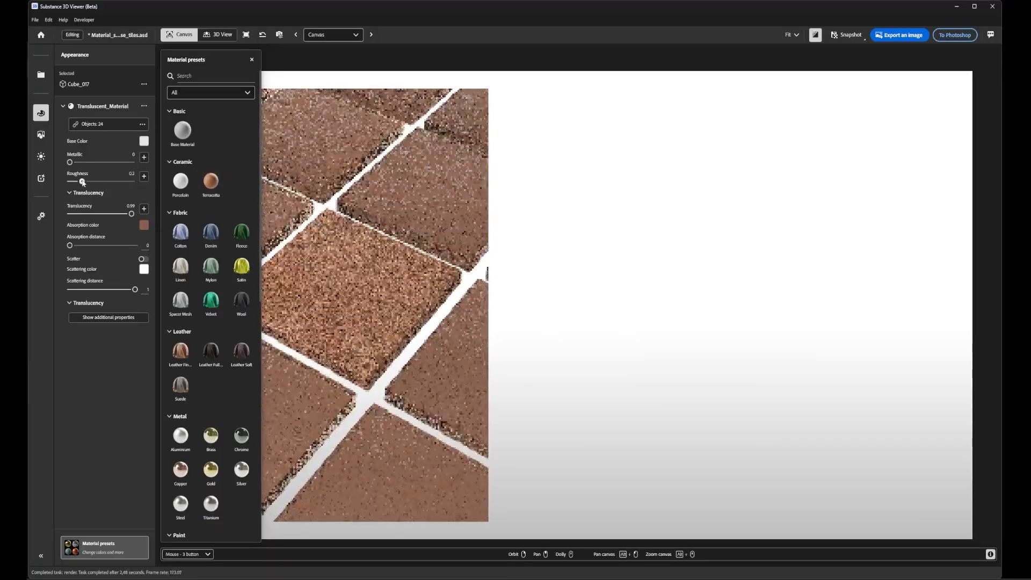
- Lighten the translucent tiles' absorption color to the pale terracotta #cfa38d
{"action": "left_click", "coordinate": [143, 225]}
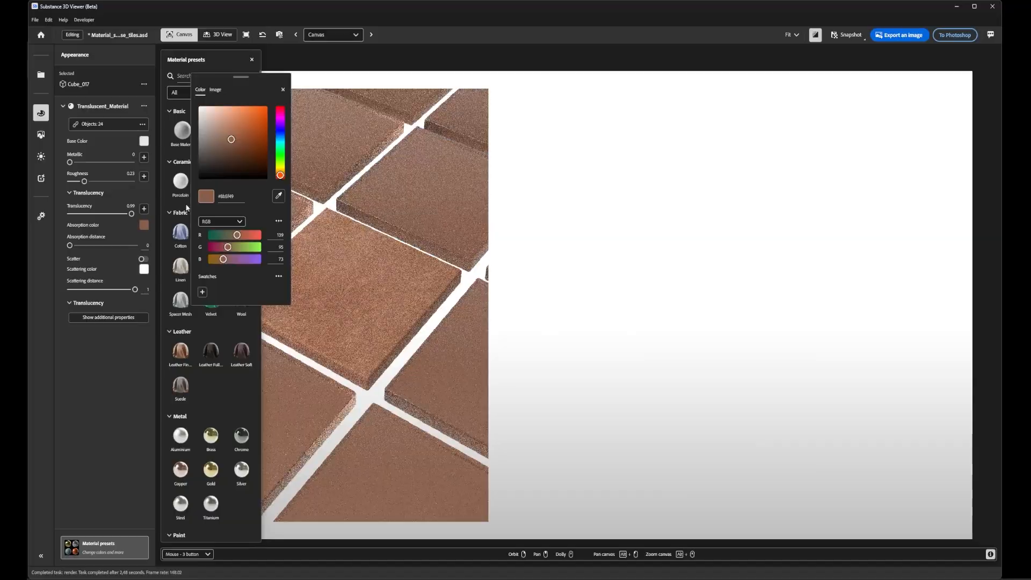
{"action": "left_click", "coordinate": [223, 130]}
{"action": "mouse_move", "coordinate": [223, 130]}
{"action": "left_mouse_down"}
{"action": "mouse_move", "coordinate": [220, 100]}
{"action": "mouse_move", "coordinate": [221, 123]}
{"action": "left_mouse_up"}
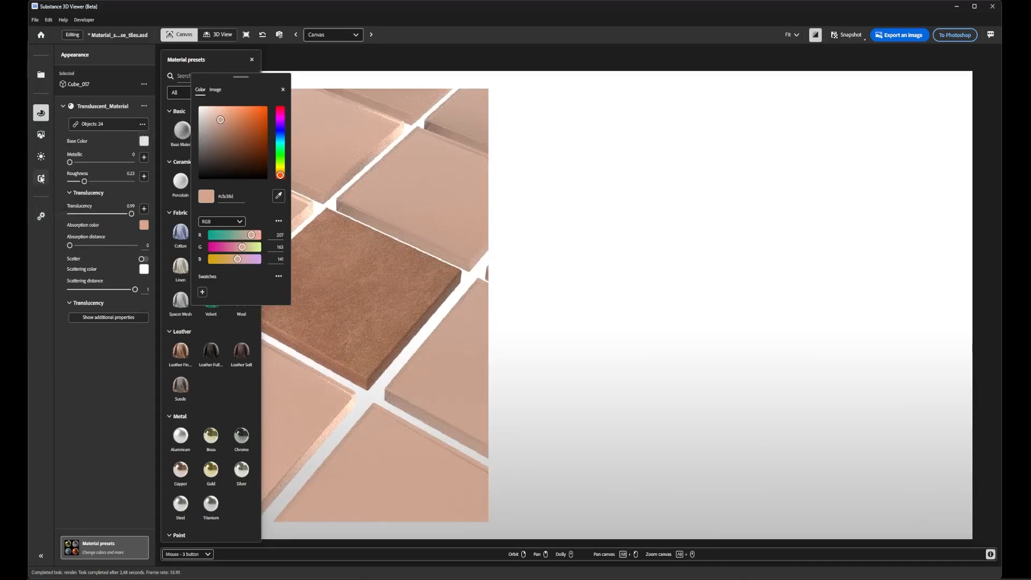
- Enable the ground plane with reflections under the tiles and set the reflection roughness to 0.5
{"action": "left_click", "coordinate": [41, 156]}
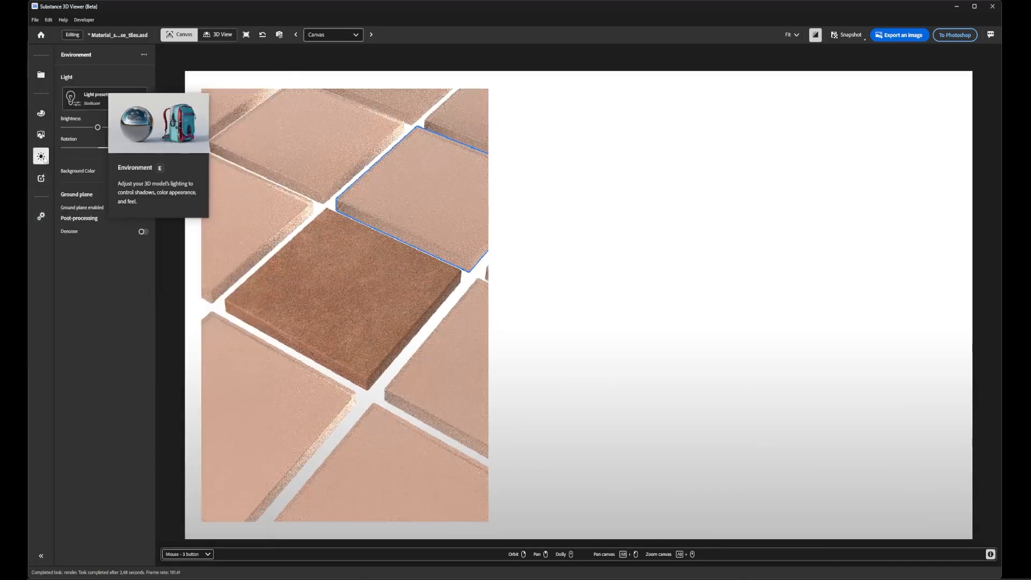
{"action": "left_click", "coordinate": [142, 209]}
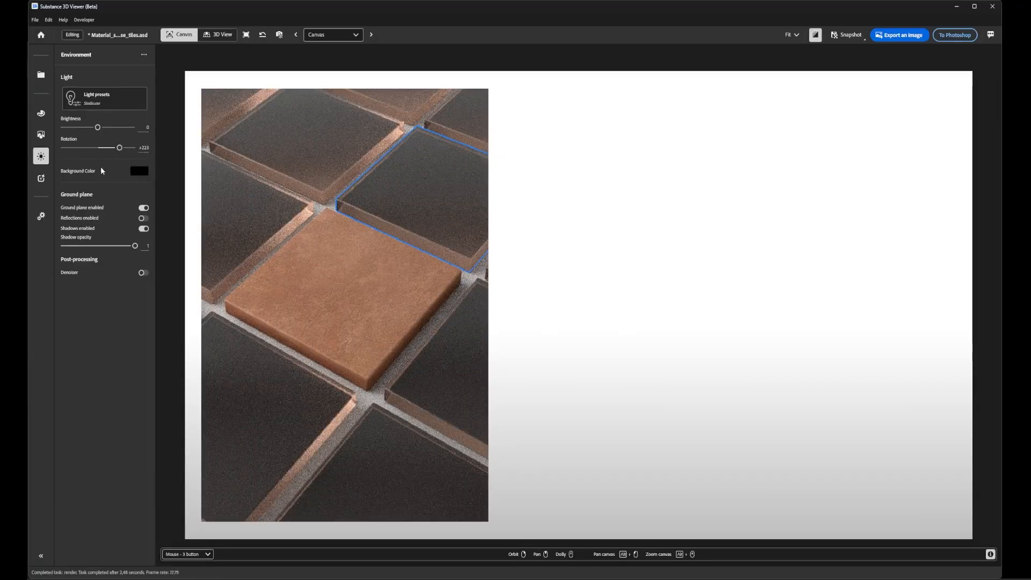
{"action": "left_click", "coordinate": [143, 219]}
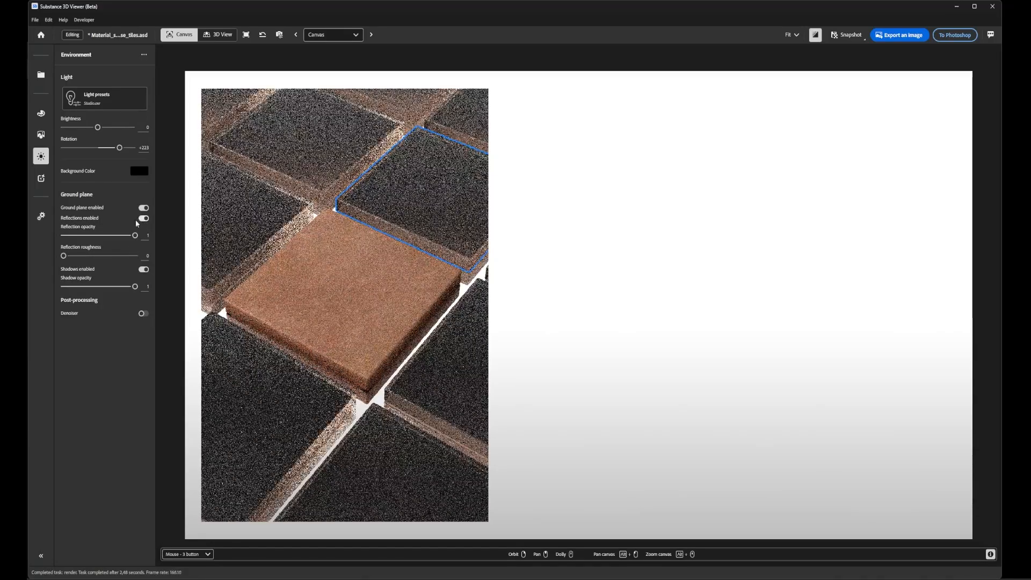
{"action": "left_click_drag", "start_coordinate": [70, 257], "coordinate": [100, 258]}
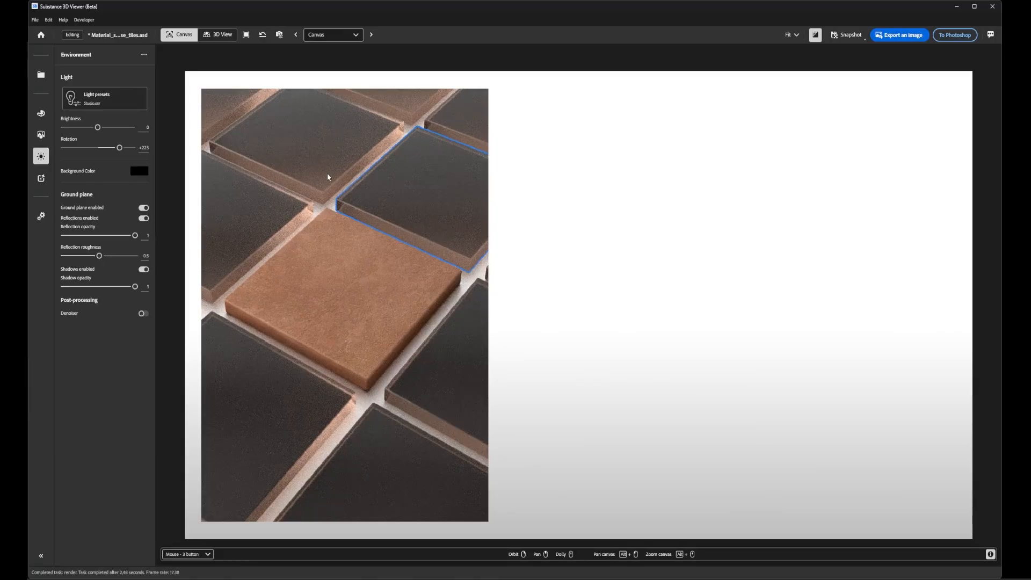
- Brighten the translucent tiles' absorption color to the light peach #ffc7ab
{"action": "left_click", "coordinate": [40, 113]}
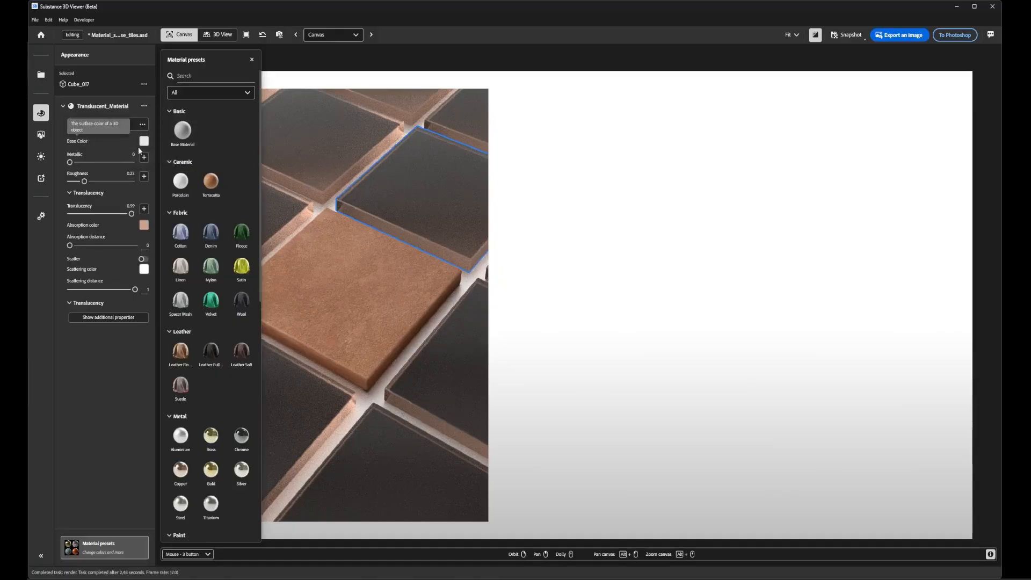
{"action": "left_click", "coordinate": [143, 225]}
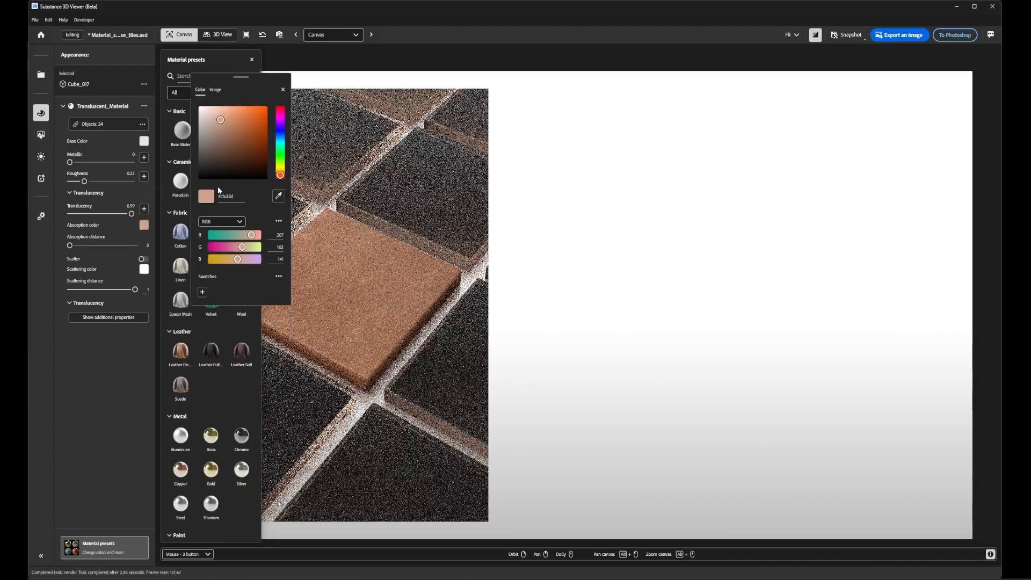
{"action": "mouse_move", "coordinate": [220, 120]}
{"action": "left_mouse_down"}
{"action": "mouse_move", "coordinate": [213, 106]}
{"action": "mouse_move", "coordinate": [221, 106]}
{"action": "left_mouse_up"}
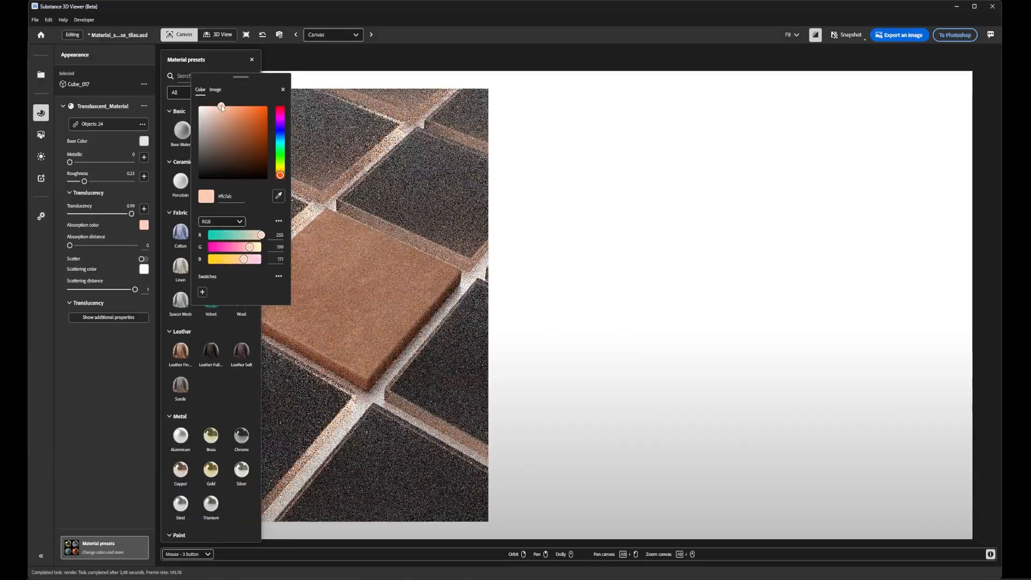
{"action": "left_click", "coordinate": [433, 206]}
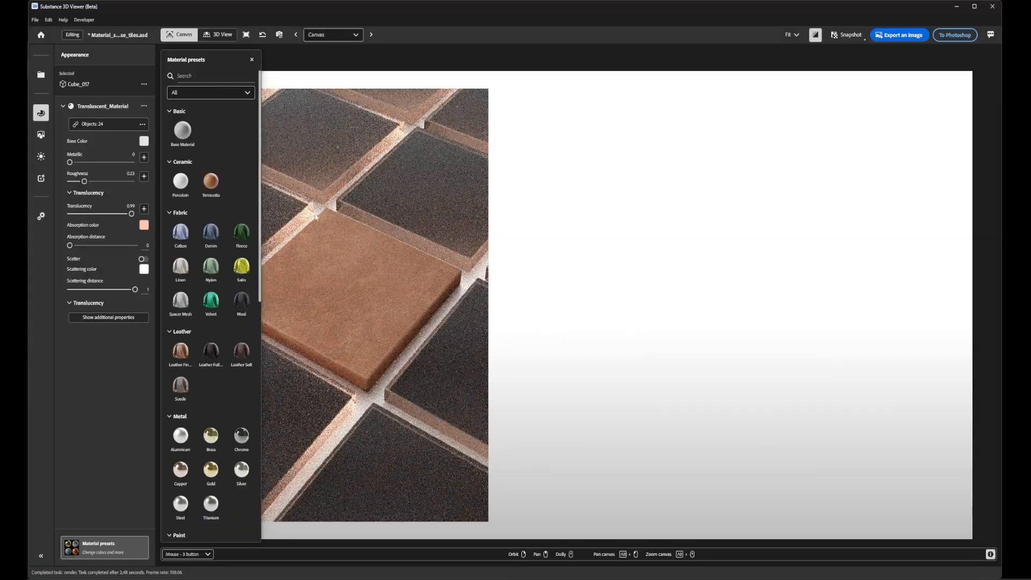
{"action": "right_click_drag", "start_coordinate": [420, 238], "coordinate": [423, 238]}
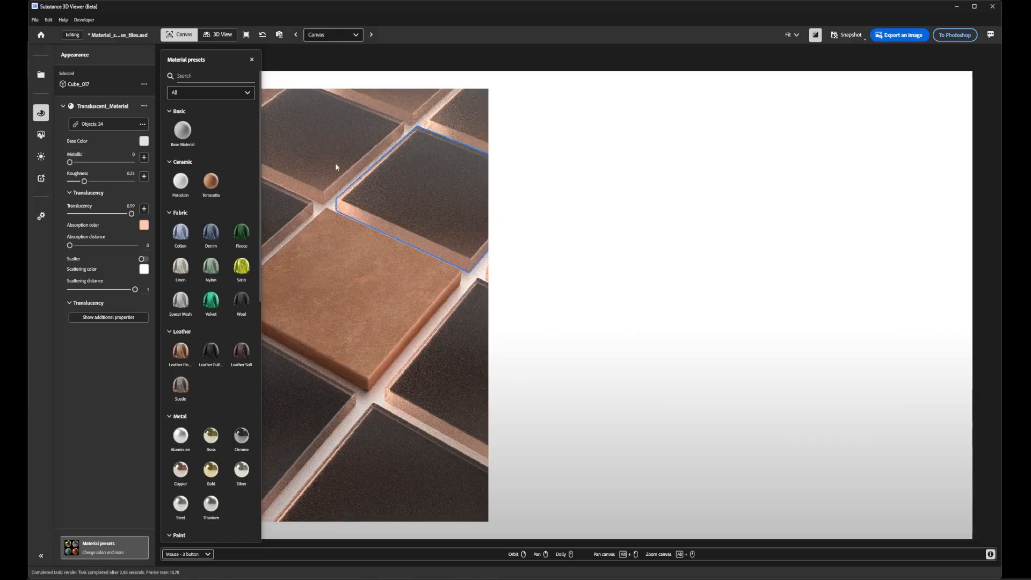
- Set the translucent tiles' roughness to 0 and shift their absorption color to a slightly more saturated peach
{"action": "left_click_drag", "start_coordinate": [84, 181], "coordinate": [43, 187]}
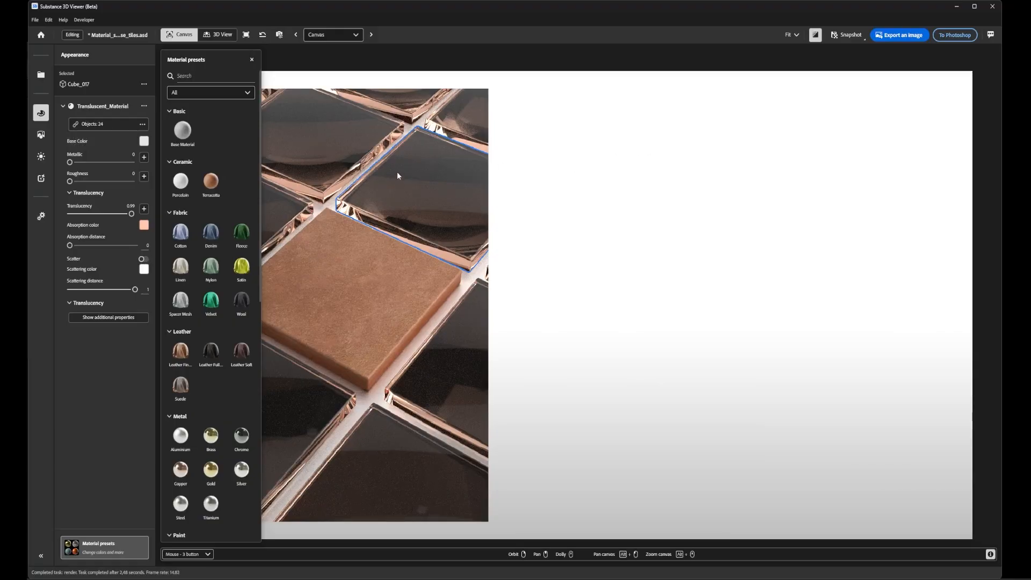
{"action": "left_click", "coordinate": [144, 224]}
{"action": "left_click_drag", "start_coordinate": [221, 106], "coordinate": [227, 106]}
{"action": "left_click", "coordinate": [408, 201]}
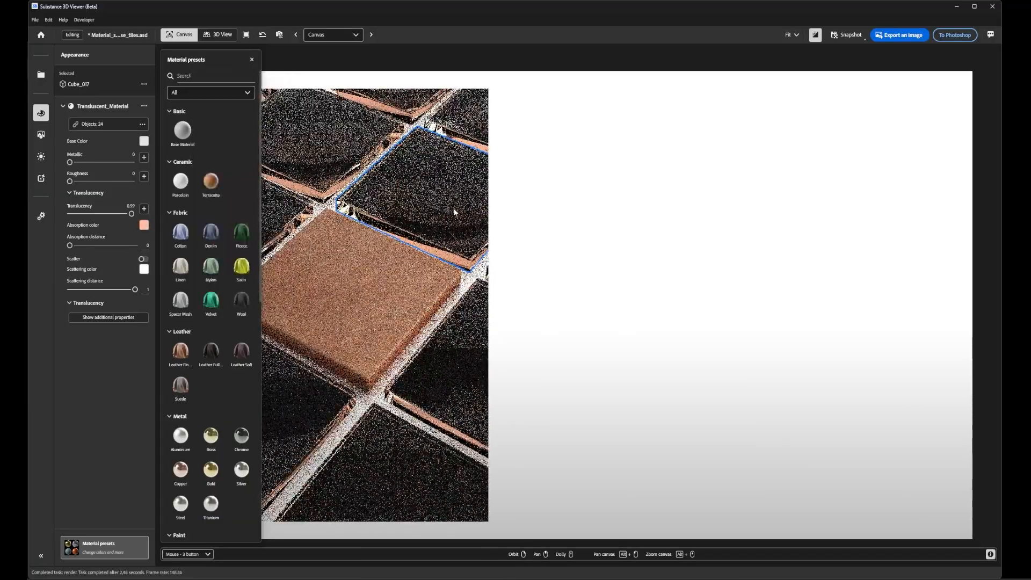
{"action": "mouse_move", "coordinate": [398, 264]}
{"action": "right_mouse_down", "text": "shift"}
{"action": "mouse_move", "coordinate": [321, 268]}
{"action": "mouse_move", "coordinate": [411, 269]}
{"action": "right_mouse_up", "text": "shift"}
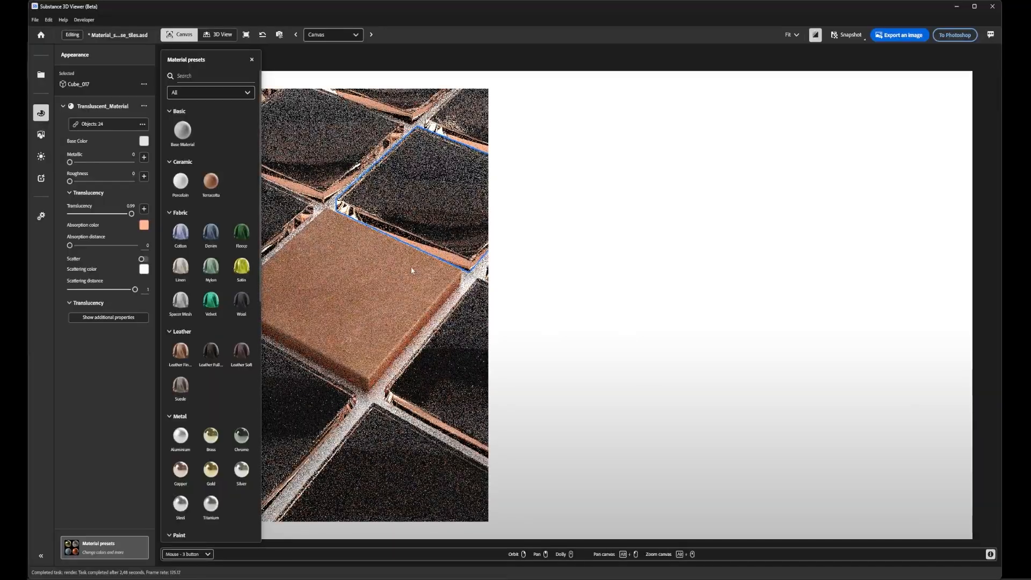
- Set the translucent material's index of refraction to 1.5 and its roughness to 0.08, and dismiss the material presets
{"action": "left_click", "coordinate": [105, 318]}
{"action": "left_click", "coordinate": [147, 367]}
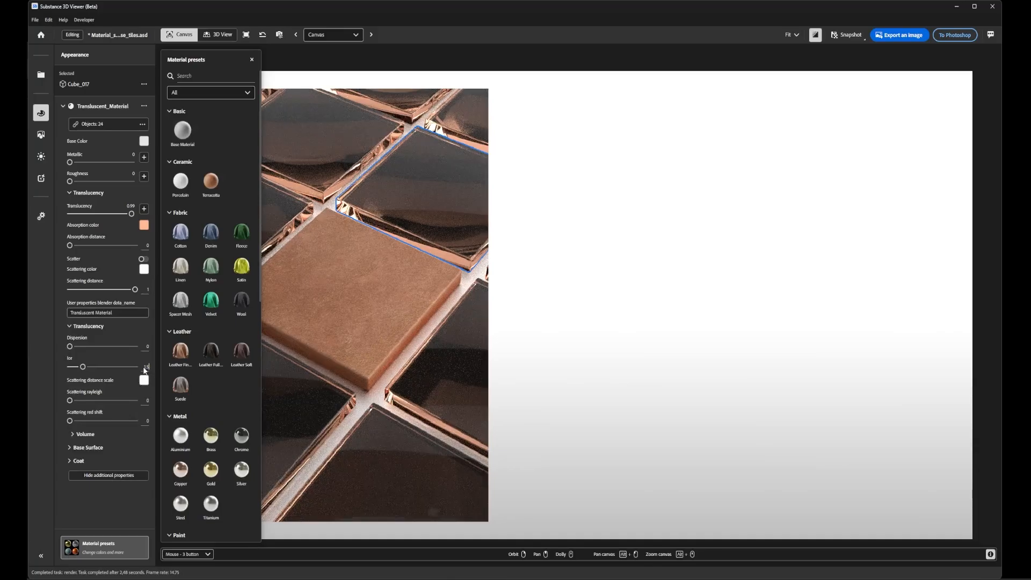
{"action": "key", "text": "Return"}
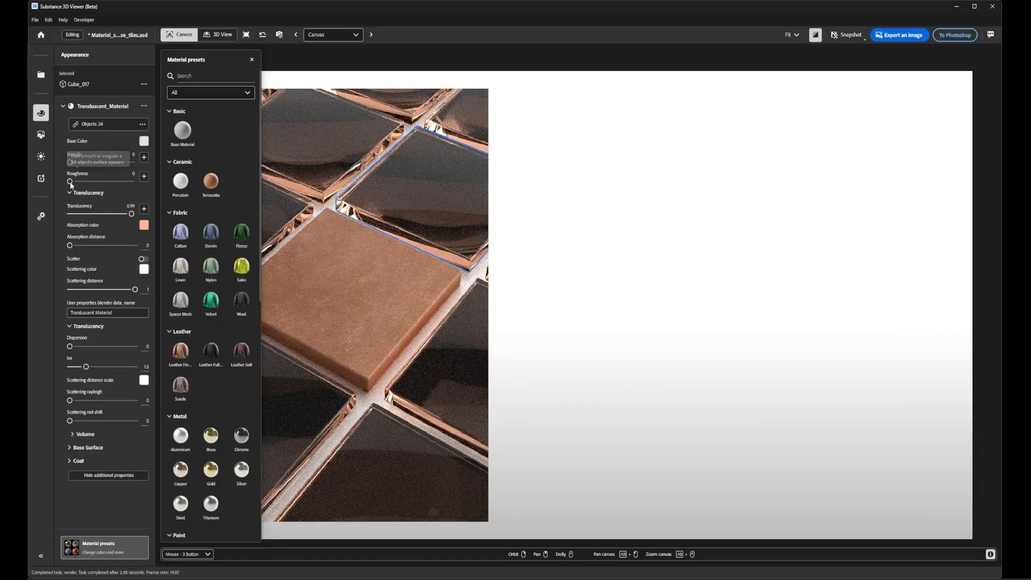
{"action": "left_click_drag", "start_coordinate": [70, 181], "coordinate": [75, 181]}
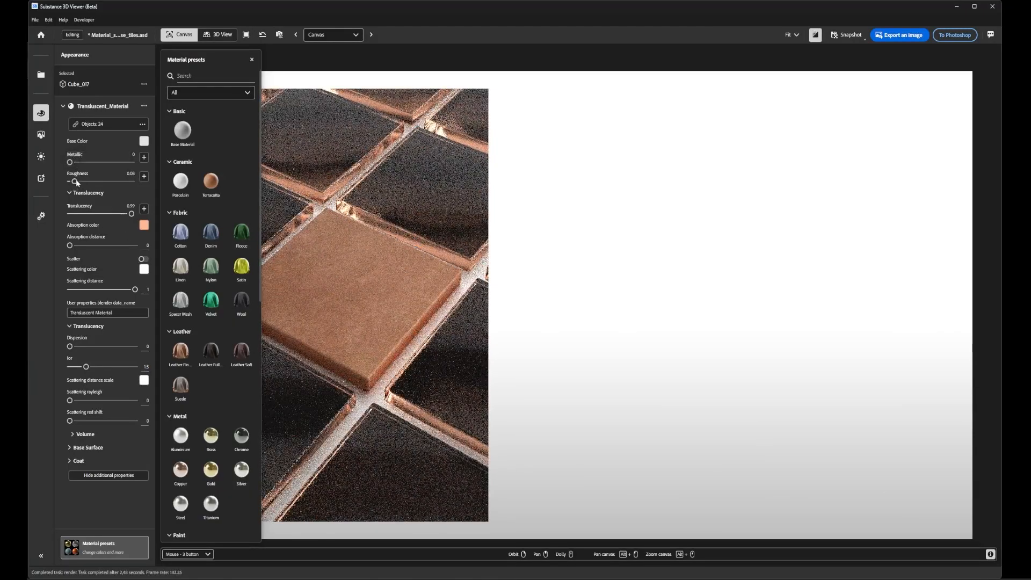
{"action": "left_click", "coordinate": [252, 60]}
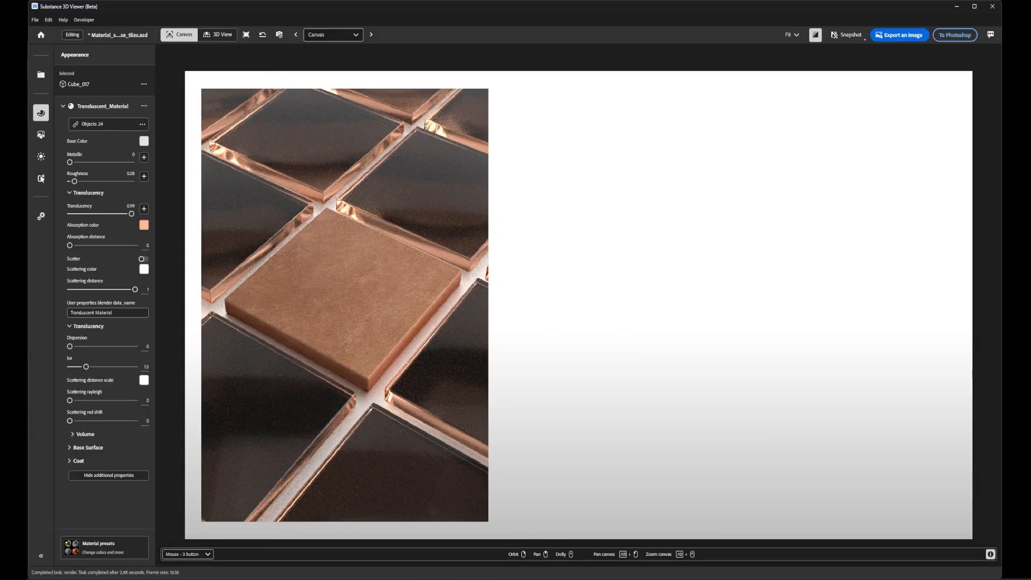
- Enable the denoiser in the environment settings and raise the translucent tiles' translucency to 1
{"action": "left_click", "coordinate": [41, 157]}
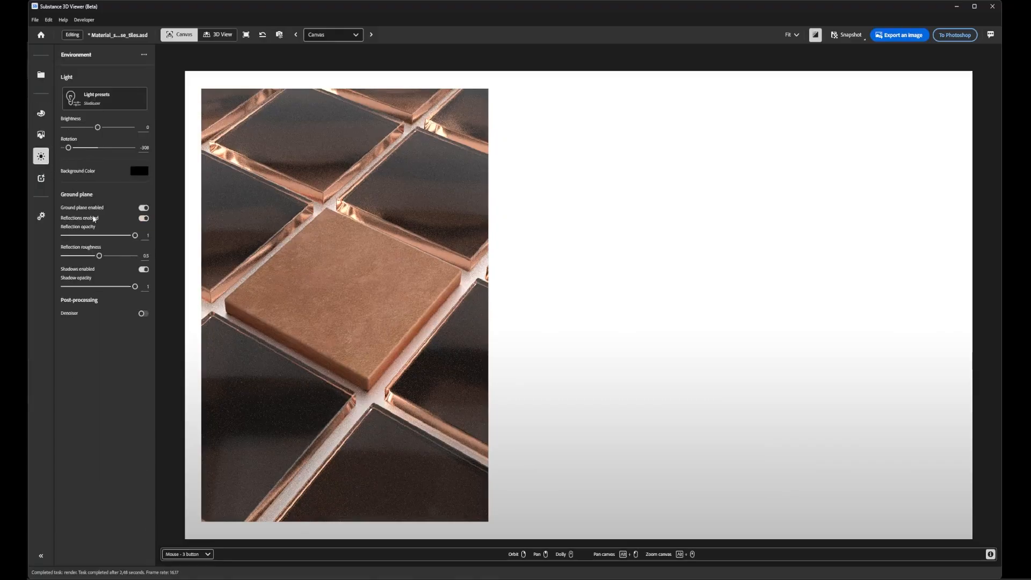
{"action": "left_click", "coordinate": [143, 314]}
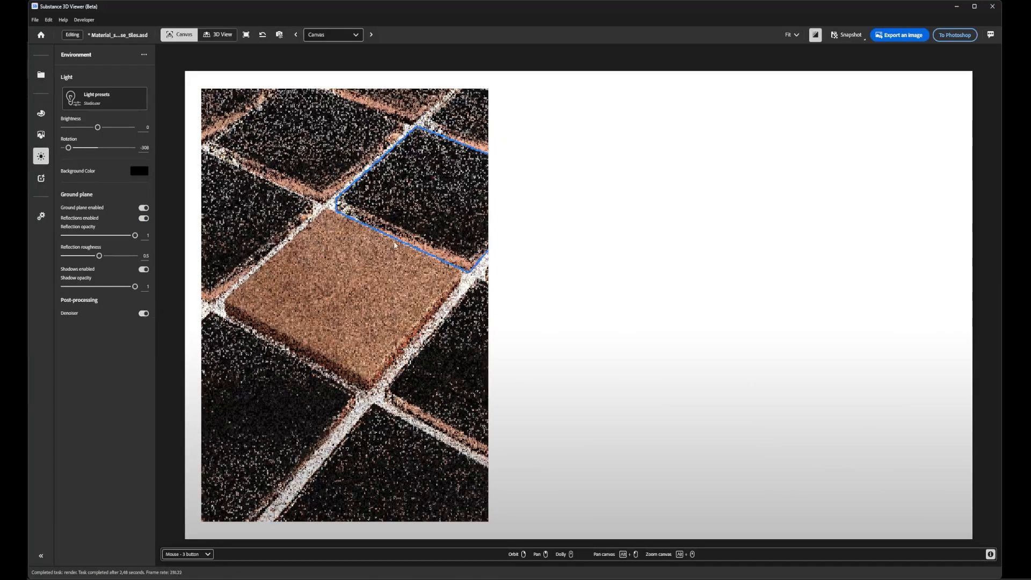
{"action": "left_click", "coordinate": [41, 135]}
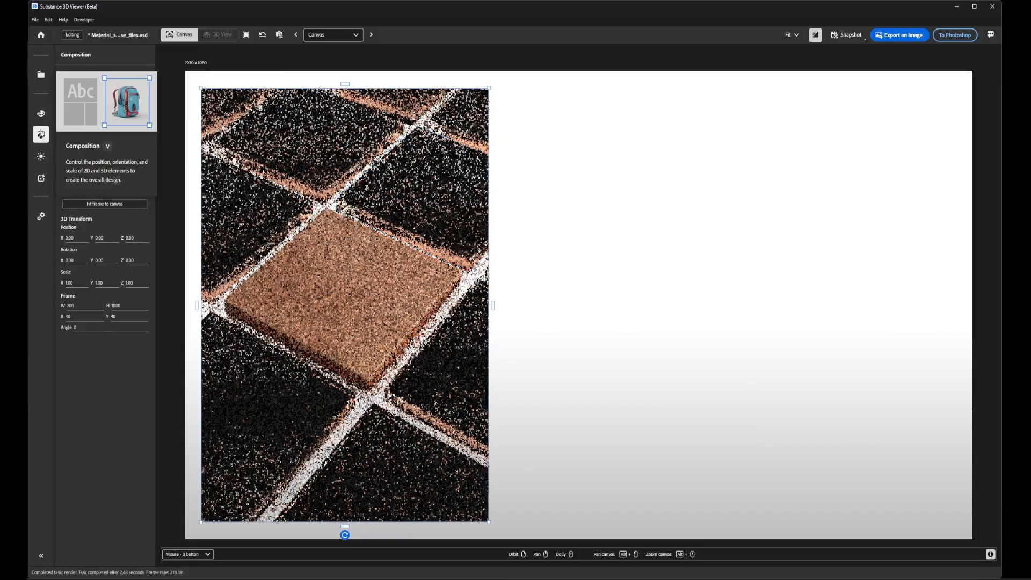
{"action": "left_click", "coordinate": [43, 113]}
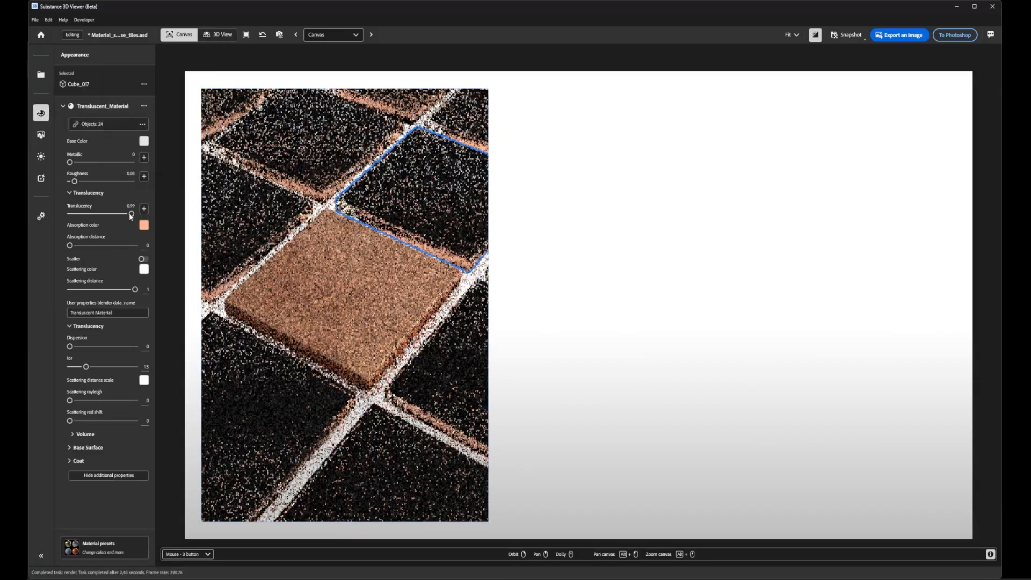
{"action": "left_click_drag", "start_coordinate": [131, 214], "coordinate": [138, 210]}
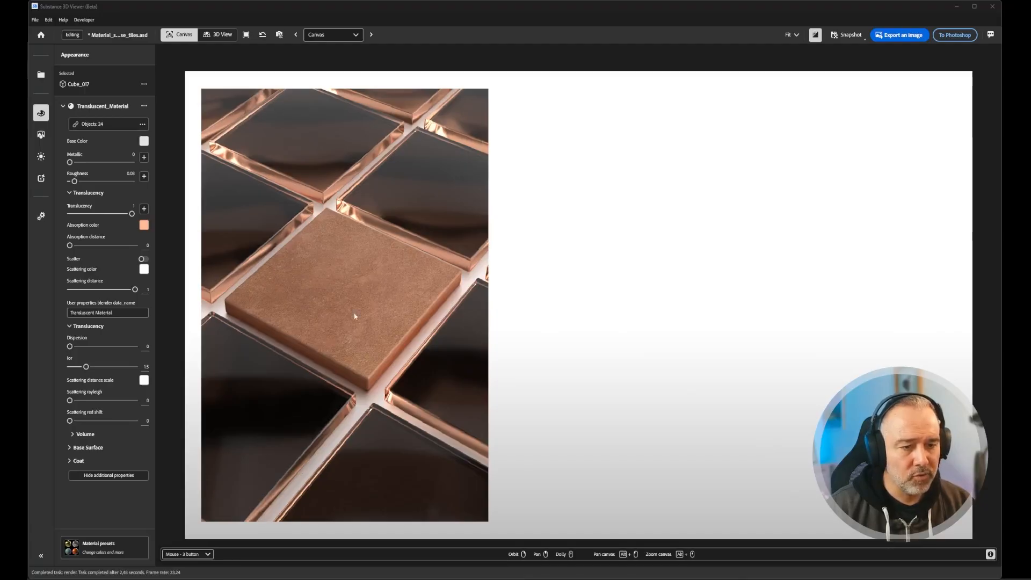
- Send the updated tile scene to Photoshop and switch there to check it on the artboard
{"action": "left_click", "coordinate": [943, 35]}
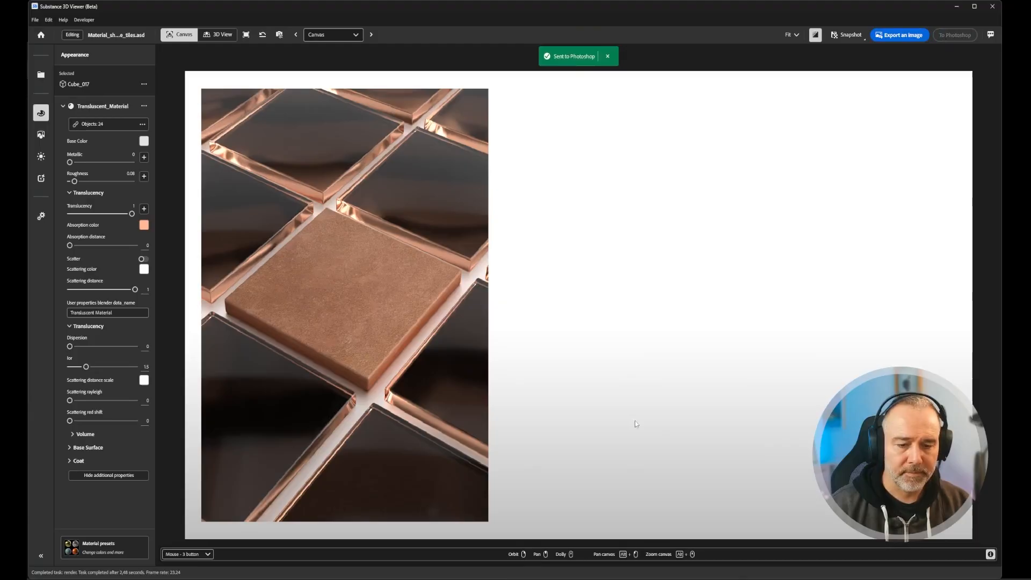
{"action": "mouse_move", "coordinate": [559, 579]}
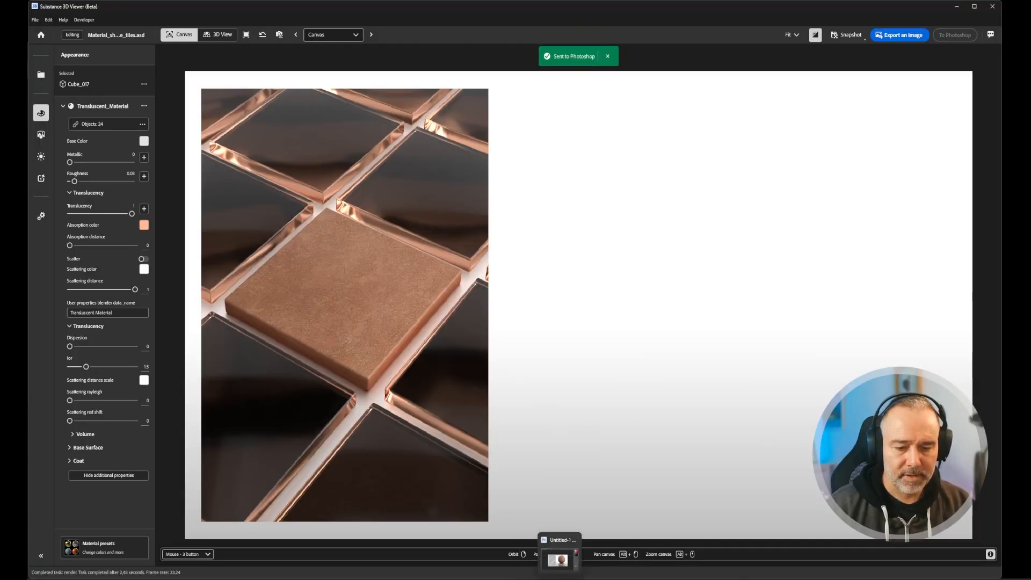
{"action": "left_click", "coordinate": [558, 558]}
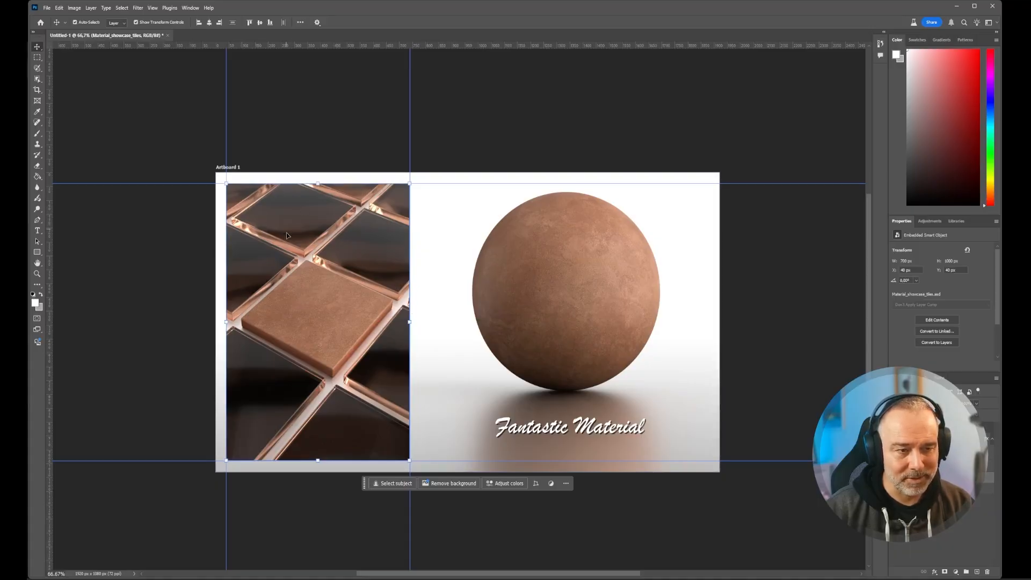
- Switch back to Substance 3D Viewer and make the surrounding tiles opaque metal with translucency 0 and metallic 1
{"action": "mouse_move", "coordinate": [542, 579]}
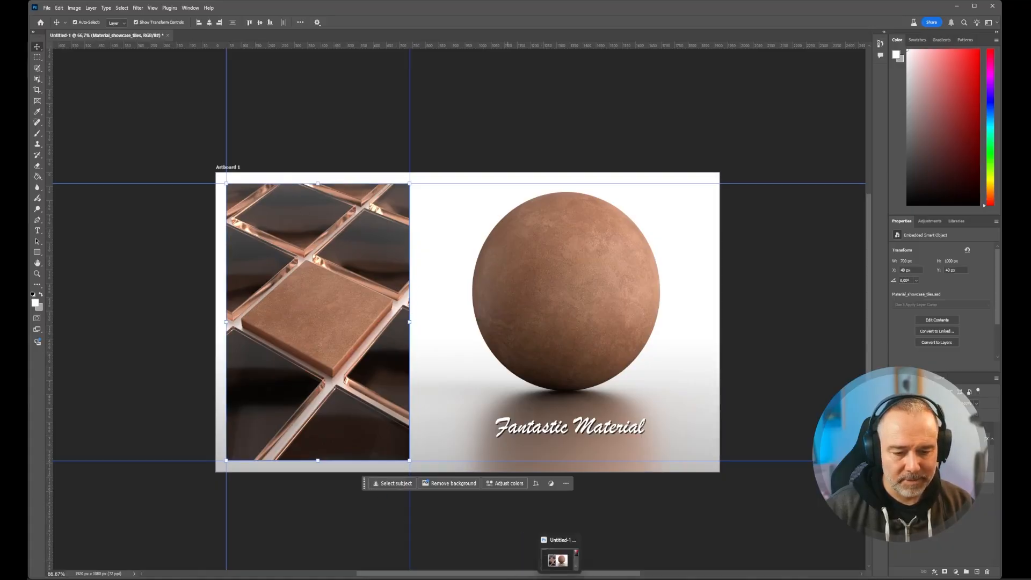
{"action": "left_click", "coordinate": [542, 558]}
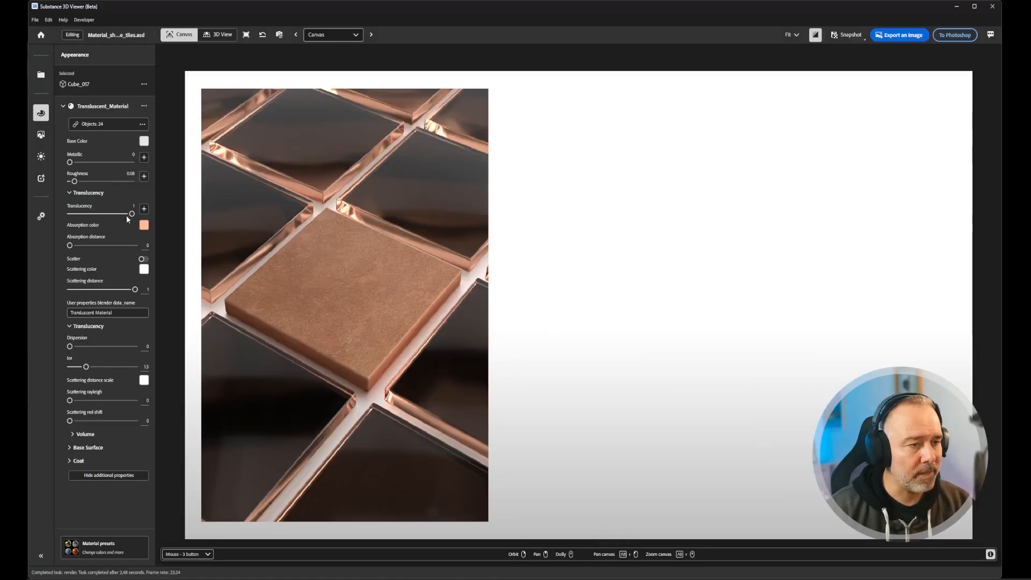
{"action": "left_click_drag", "start_coordinate": [131, 213], "coordinate": [69, 214]}
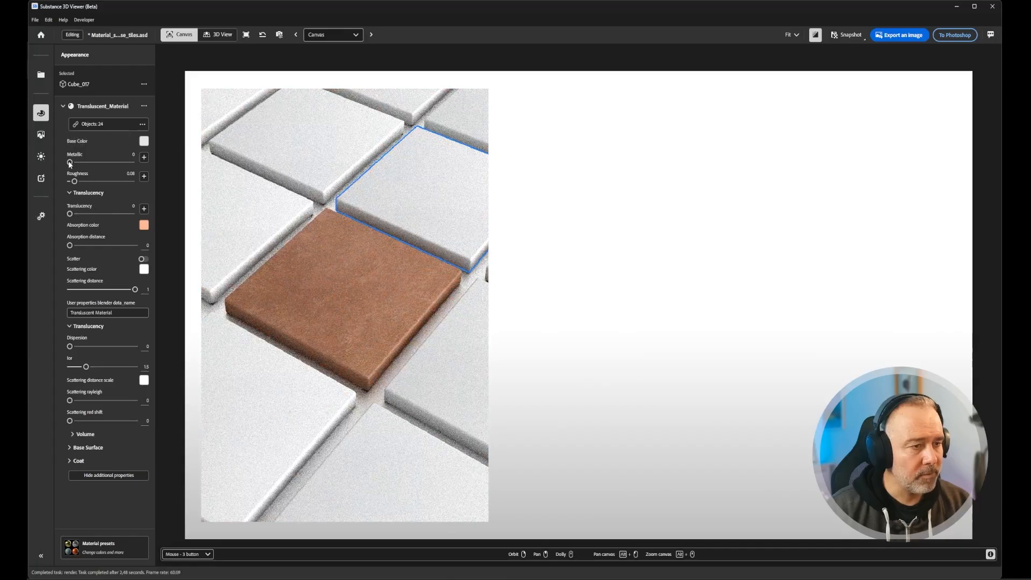
{"action": "left_click_drag", "start_coordinate": [69, 160], "coordinate": [134, 161]}
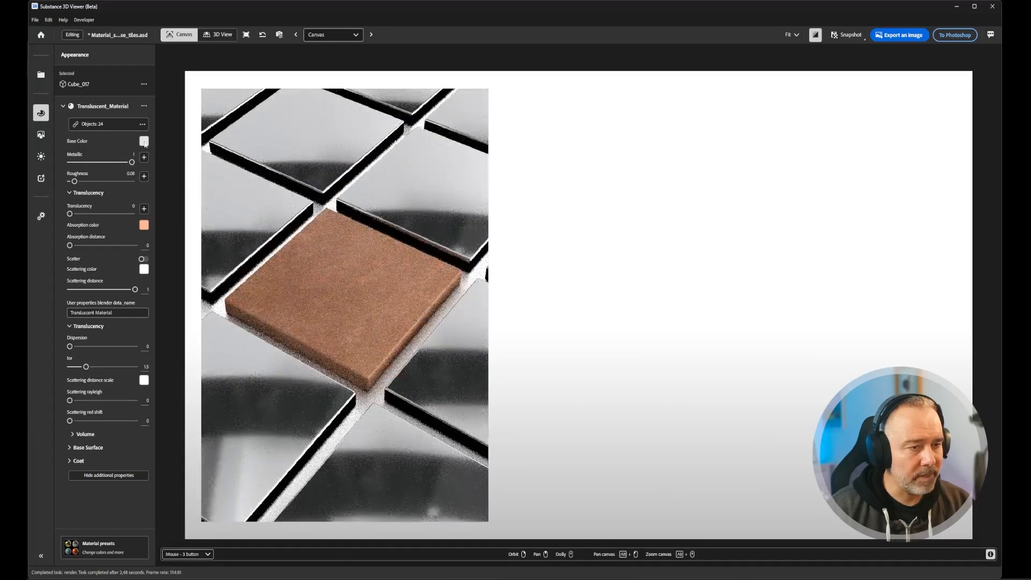
- Sample the terracotta tile as the metal tiles' base color and lighten it to #e5b99f
{"action": "left_click", "coordinate": [144, 141]}
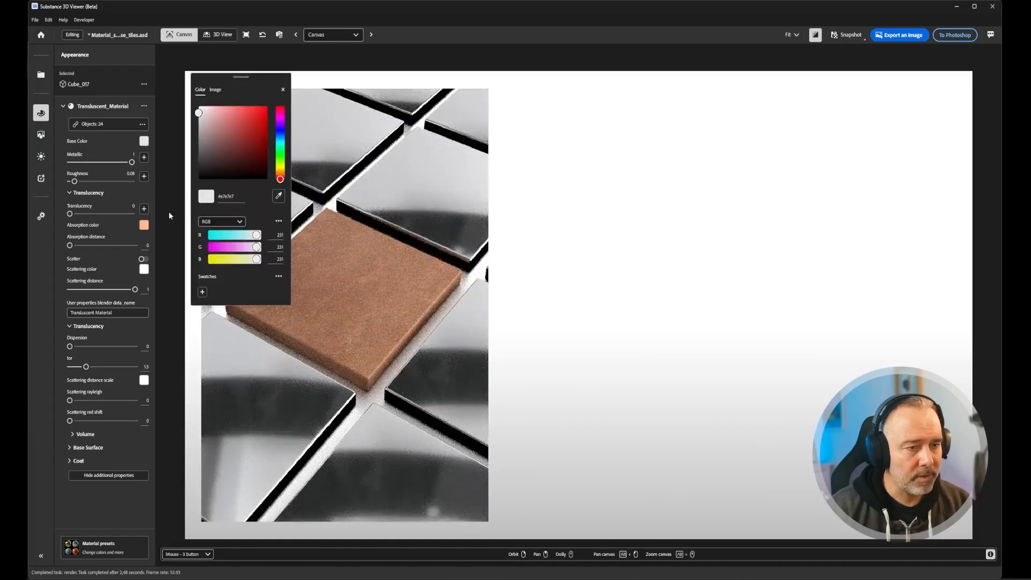
{"action": "left_click", "coordinate": [278, 195]}
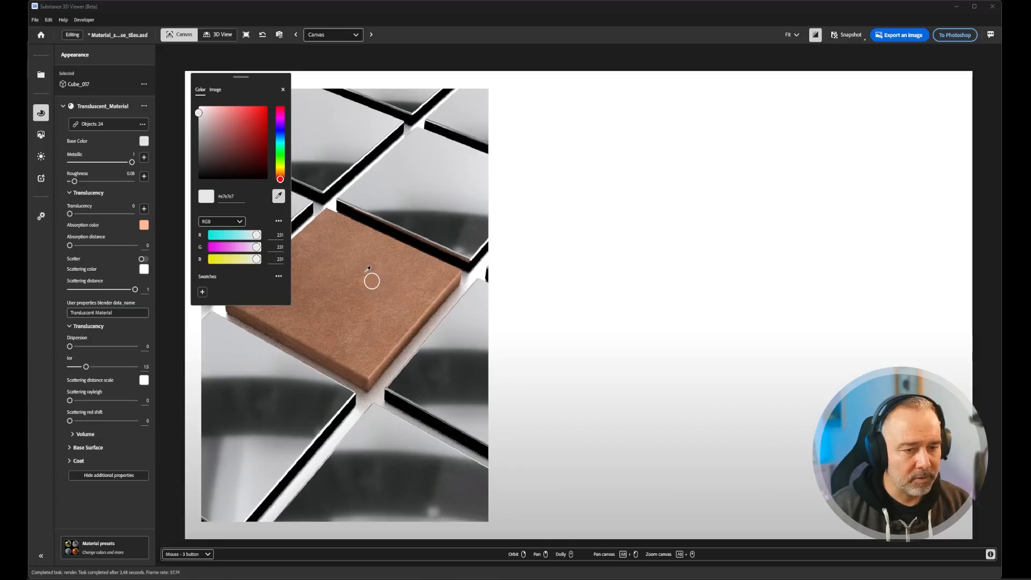
{"action": "left_click", "coordinate": [377, 287]}
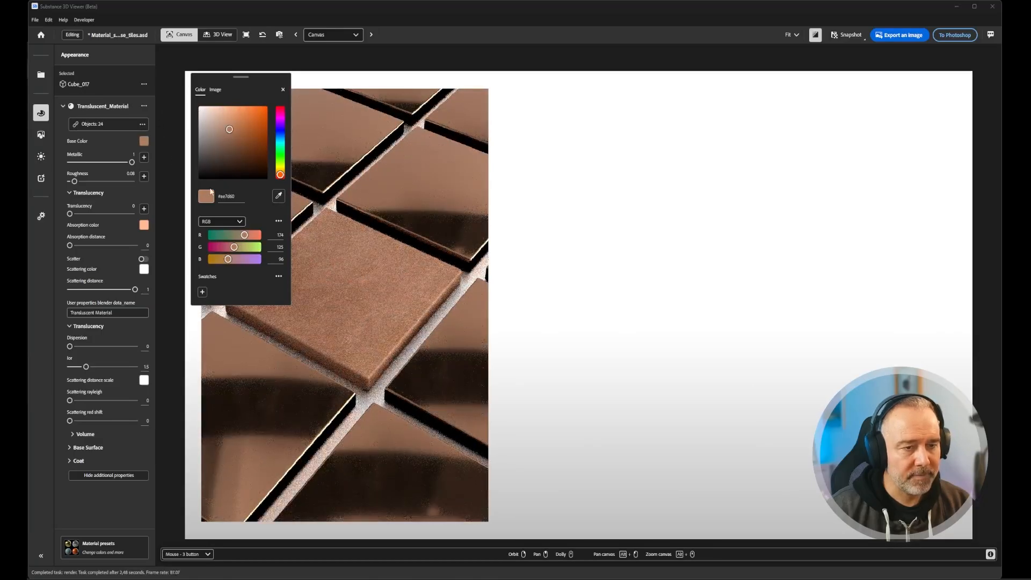
{"action": "left_click_drag", "start_coordinate": [229, 129], "coordinate": [217, 125]}
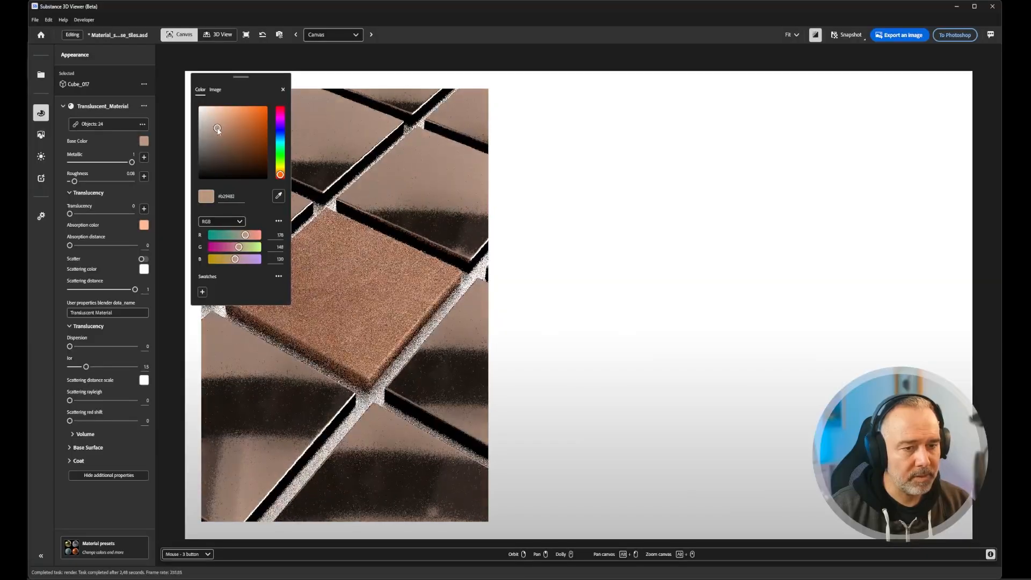
{"action": "left_click", "coordinate": [218, 126]}
{"action": "left_click_drag", "start_coordinate": [219, 127], "coordinate": [220, 114]}
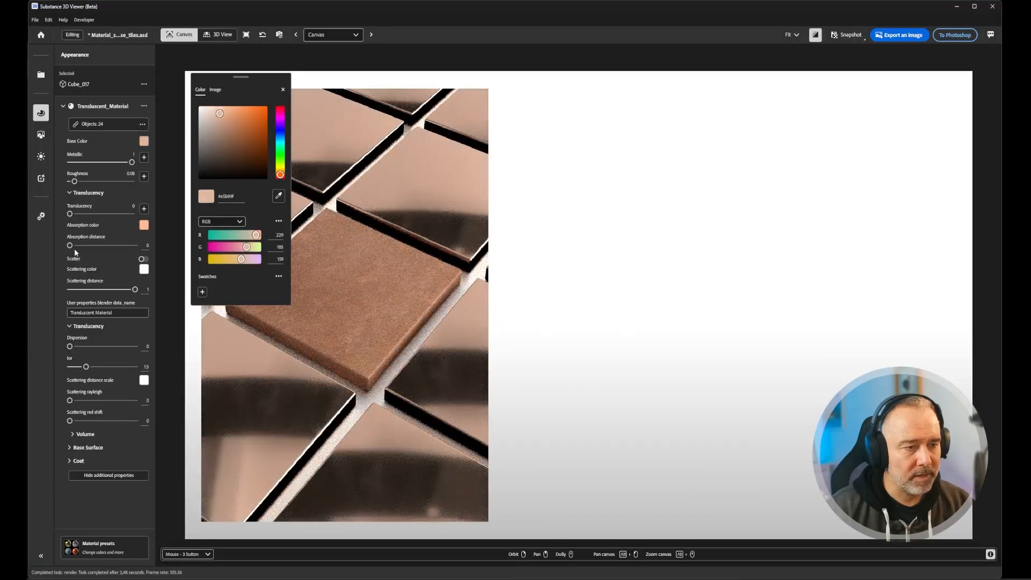
{"action": "left_click", "coordinate": [76, 181]}
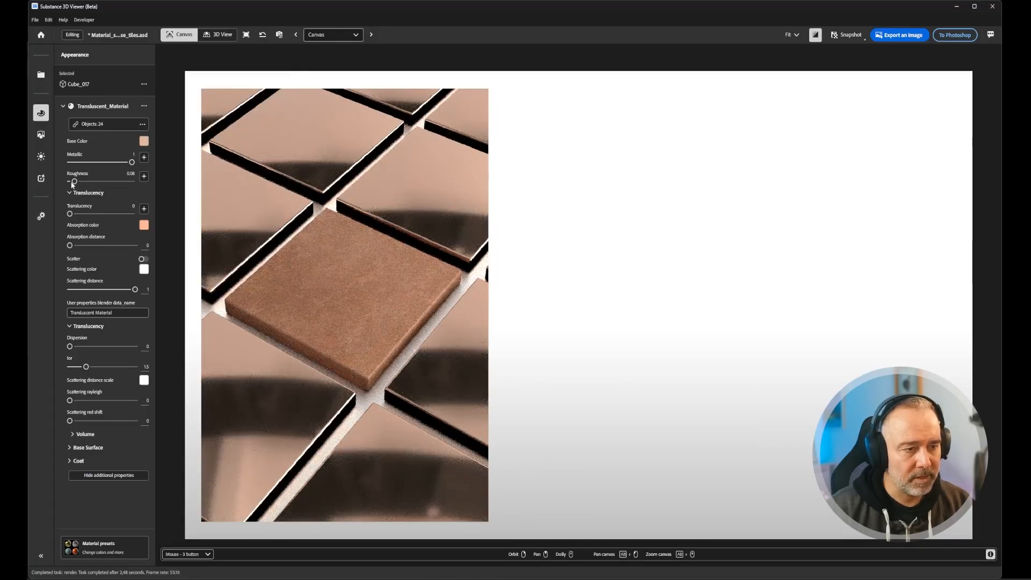
- Set the metal tiles' roughness to 0.25 and reframe the camera slightly closer on the central terracotta tile
{"action": "mouse_move", "coordinate": [74, 182]}
{"action": "left_mouse_down"}
{"action": "mouse_move", "coordinate": [96, 180]}
{"action": "mouse_move", "coordinate": [85, 181]}
{"action": "left_mouse_up"}
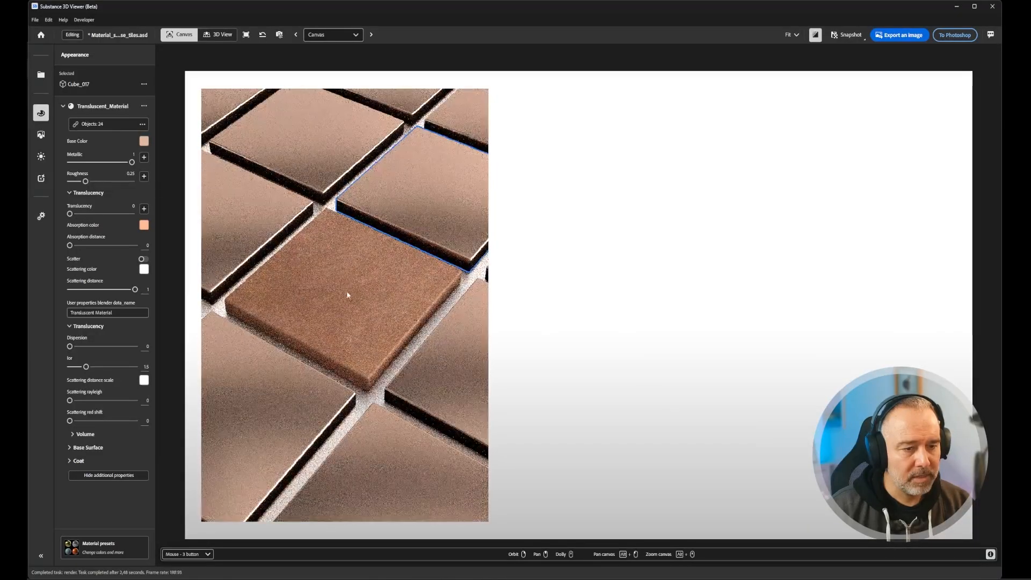
{"action": "scroll", "coordinate": [351, 301], "scroll_direction": "up", "scroll_amount": 2}
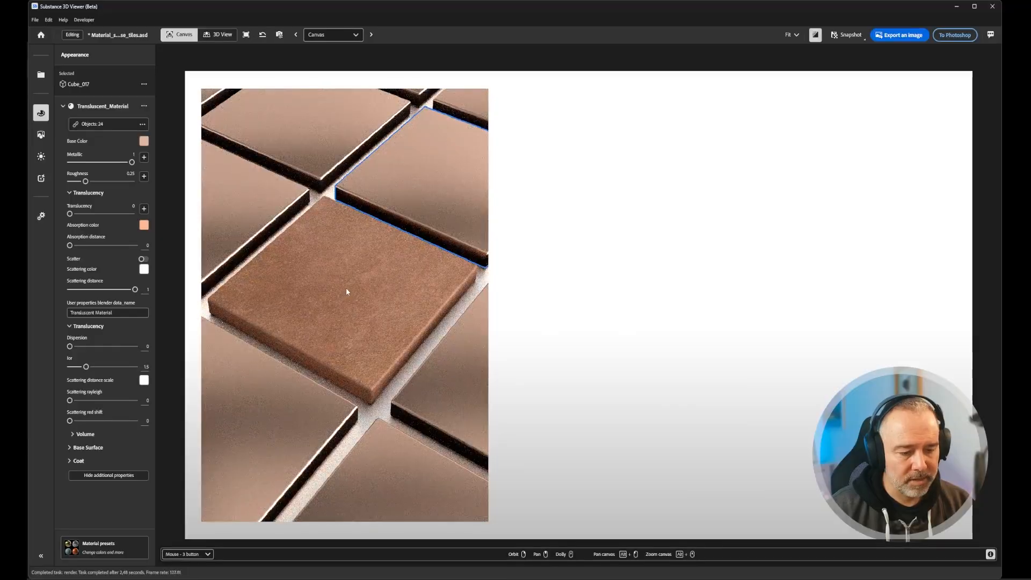
{"action": "middle_click_drag", "start_coordinate": [345, 288], "coordinate": [350, 275]}
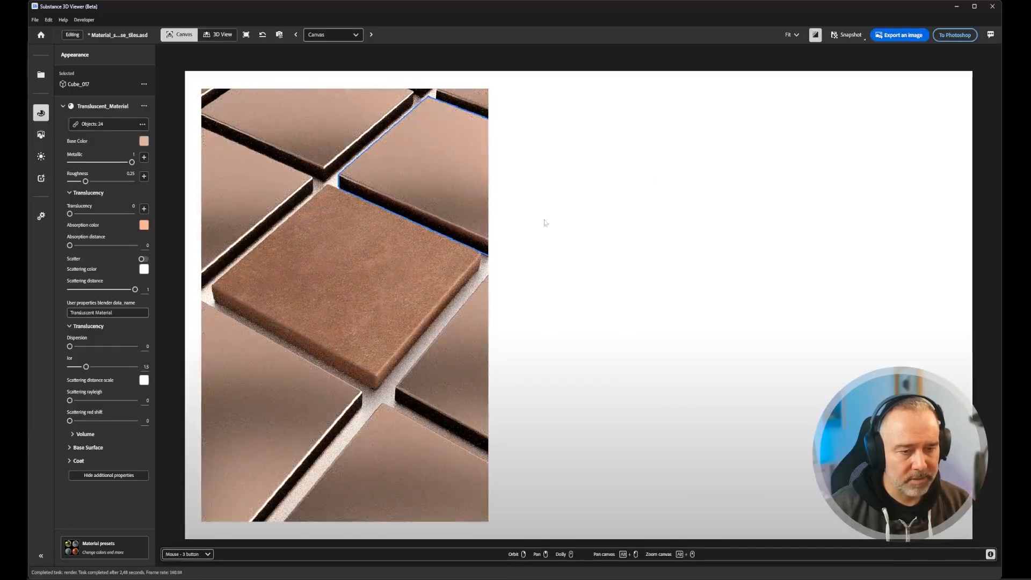
{"action": "right_click_drag", "start_coordinate": [376, 251], "coordinate": [358, 235]}
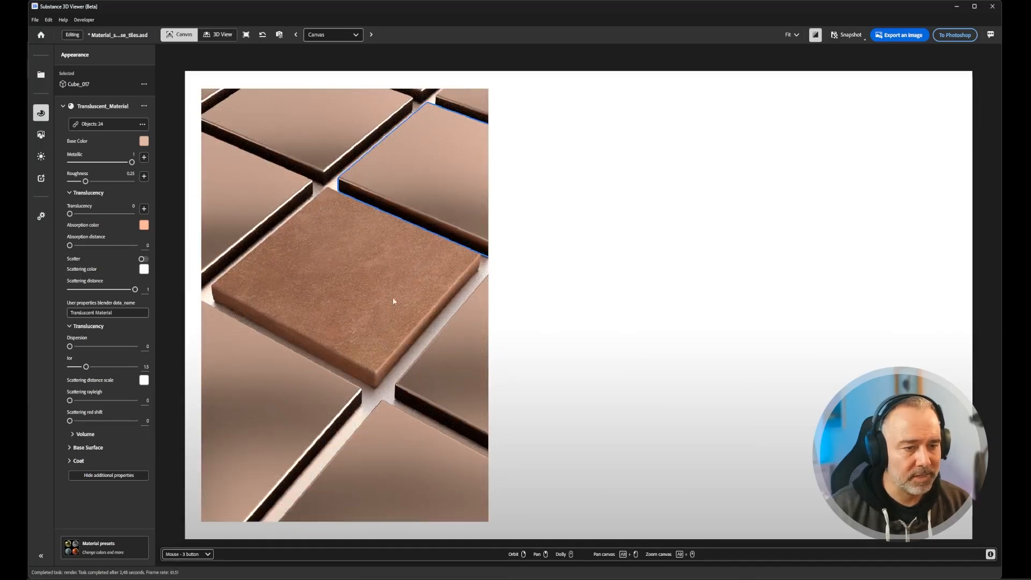
- Send the metallic tile version to Photoshop, switch to the showcase document there and deselect the tile layer
{"action": "left_click", "coordinate": [950, 36]}
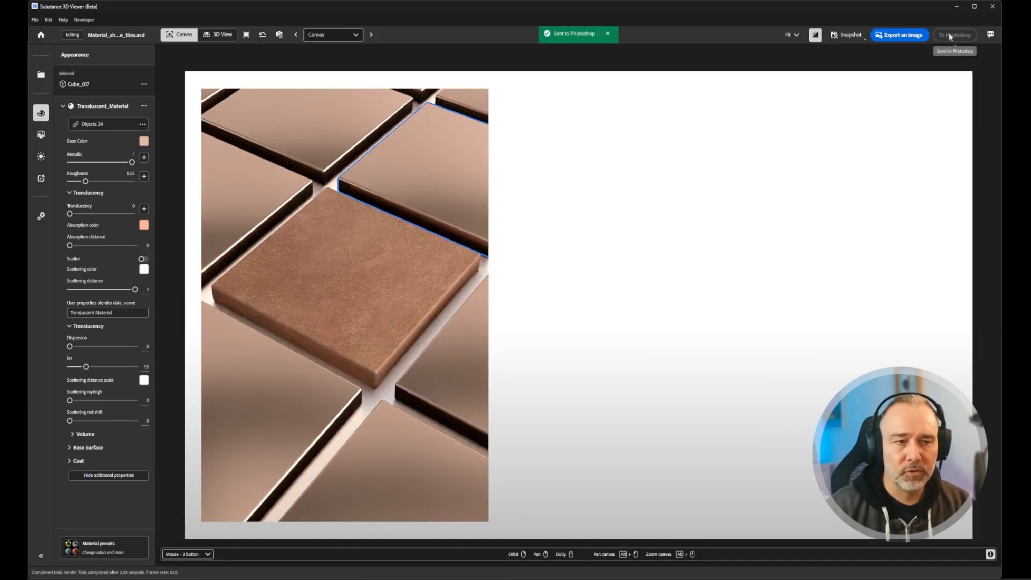
{"action": "mouse_move", "coordinate": [559, 579]}
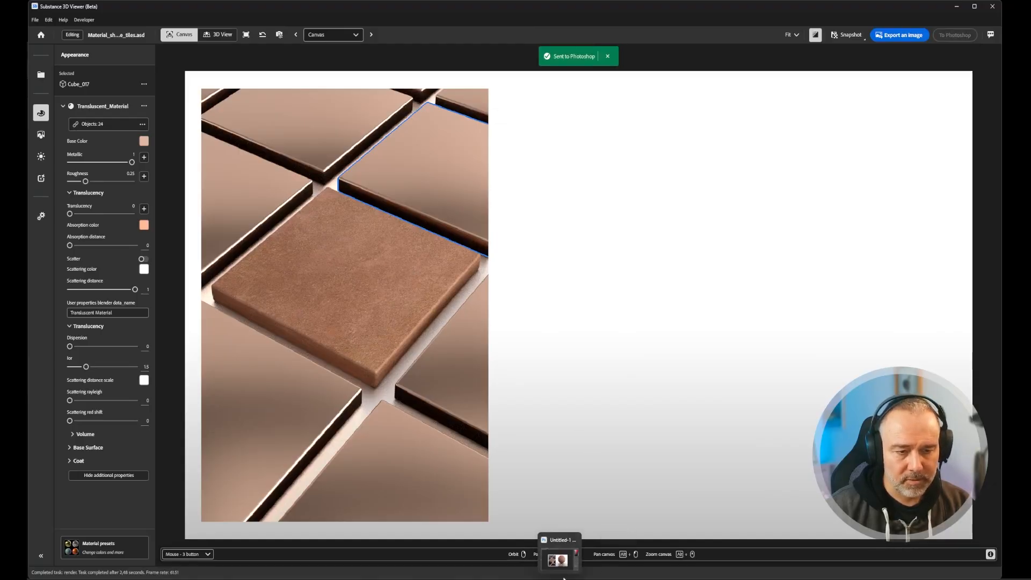
{"action": "left_click", "coordinate": [557, 560]}
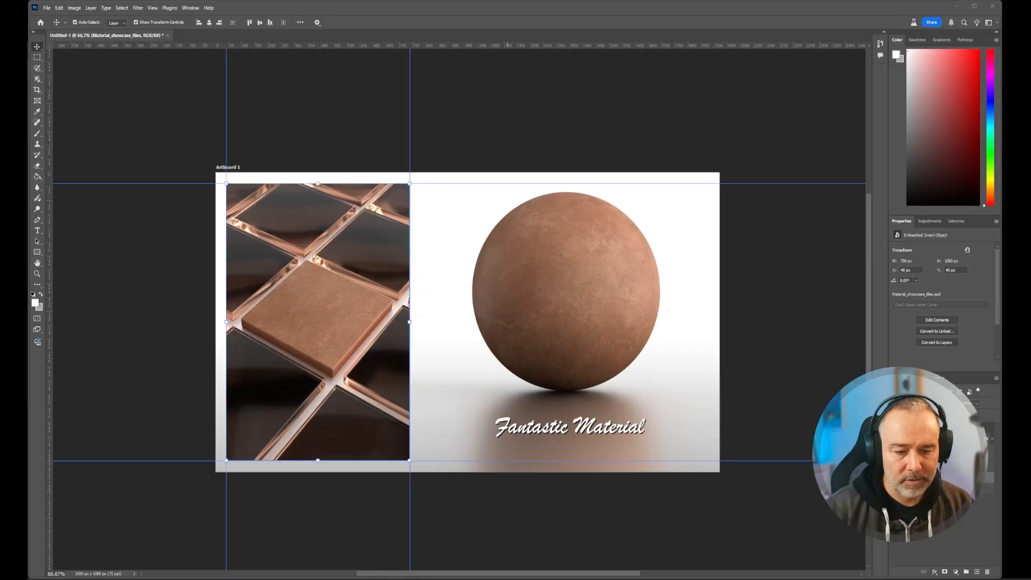
{"action": "left_click", "coordinate": [722, 131]}
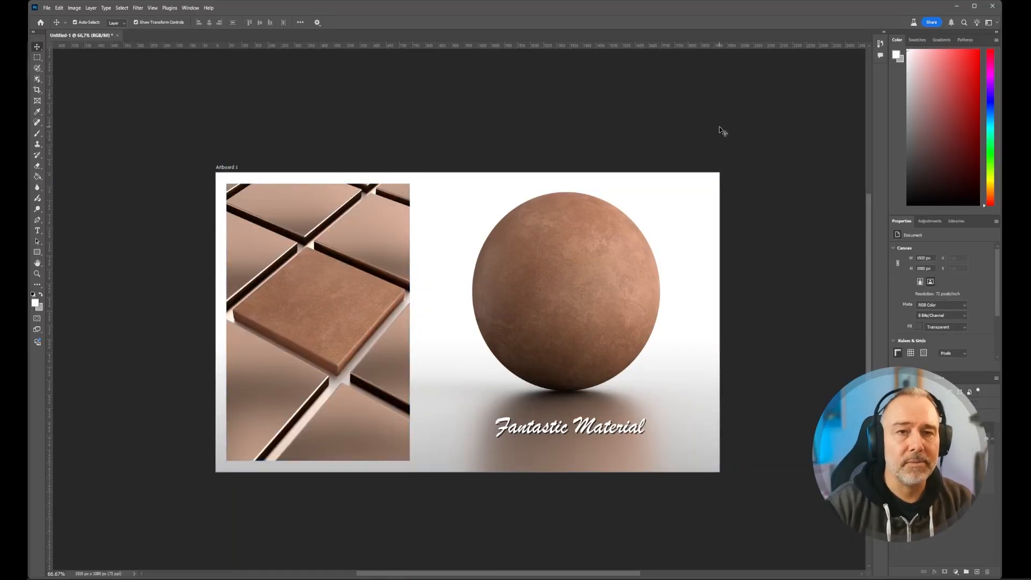